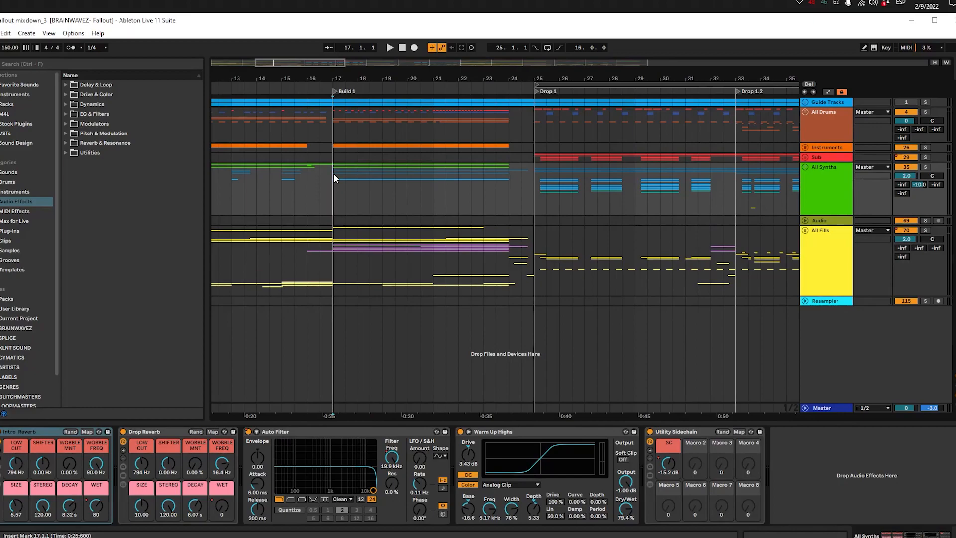
Step: Unfold the All Drums group and look over its kick and snare tracks around Build 1
{"action": "left_click", "coordinate": [331, 148]}
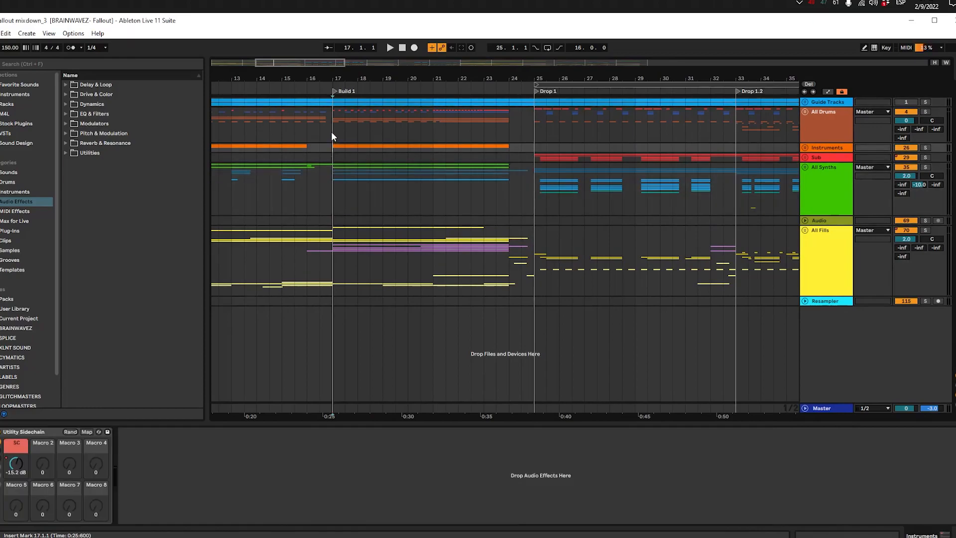
{"action": "left_click", "coordinate": [805, 112]}
{"action": "scroll", "coordinate": [449, 170], "scroll_direction": "down", "scroll_amount": 2}
{"action": "scroll", "coordinate": [449, 169], "scroll_direction": "up", "scroll_amount": 2}
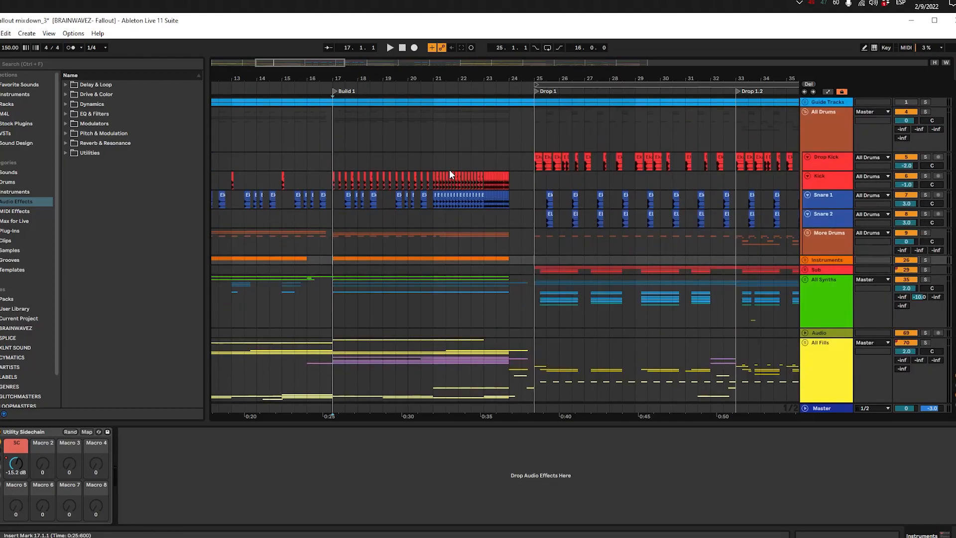
{"action": "scroll", "coordinate": [451, 174], "scroll_direction": "down", "scroll_amount": 2}
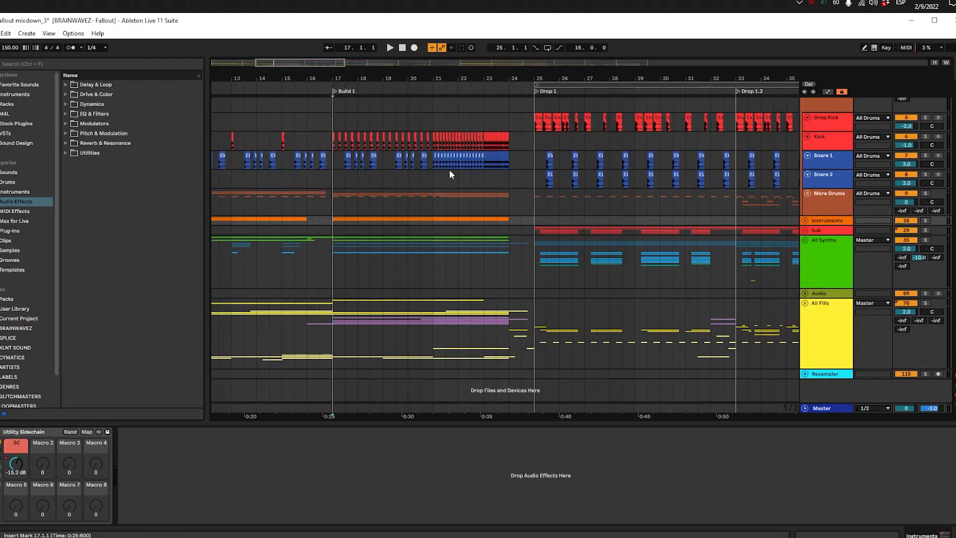
Step: Highlight the whole Build 1 section across all tracks, from bar 17 to bar 25
{"action": "left_click", "coordinate": [325, 202]}
{"action": "scroll", "coordinate": [407, 257], "scroll_direction": "up", "scroll_amount": 2}
{"action": "scroll", "coordinate": [407, 257], "scroll_direction": "down", "scroll_amount": 2}
{"action": "scroll", "coordinate": [407, 258], "scroll_direction": "up", "scroll_amount": 2}
{"action": "scroll", "coordinate": [408, 257], "scroll_direction": "down", "scroll_amount": 2}
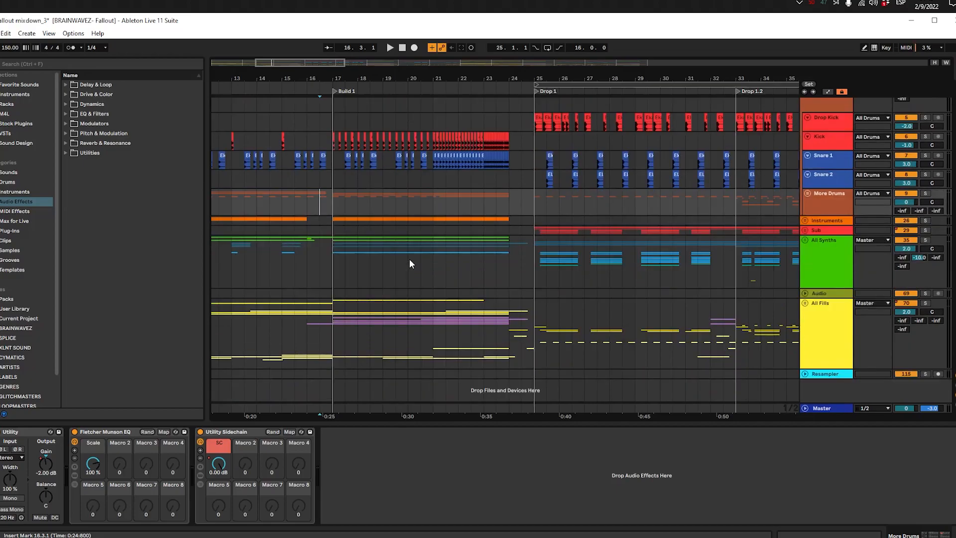
{"action": "left_click", "coordinate": [323, 267]}
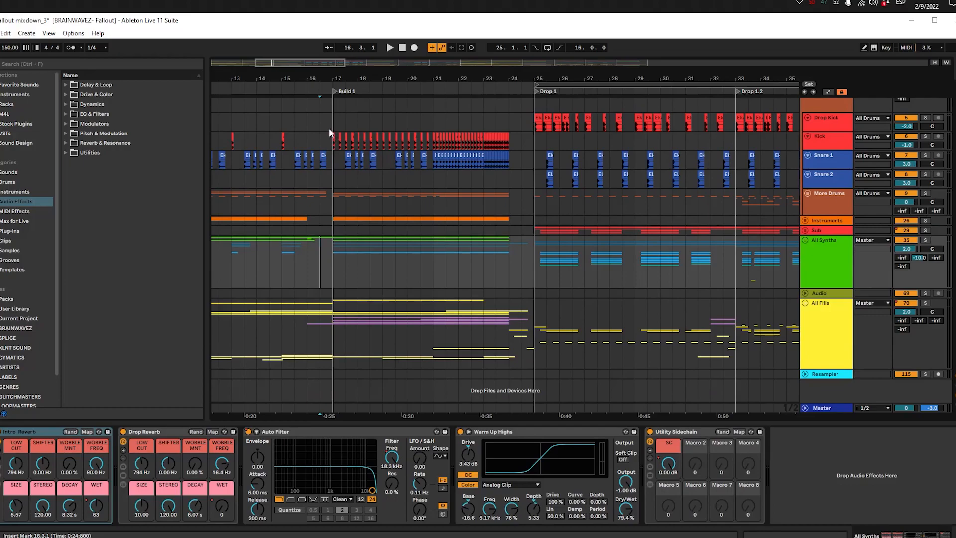
{"action": "left_click_drag", "start_coordinate": [536, 359], "coordinate": [333, 102]}
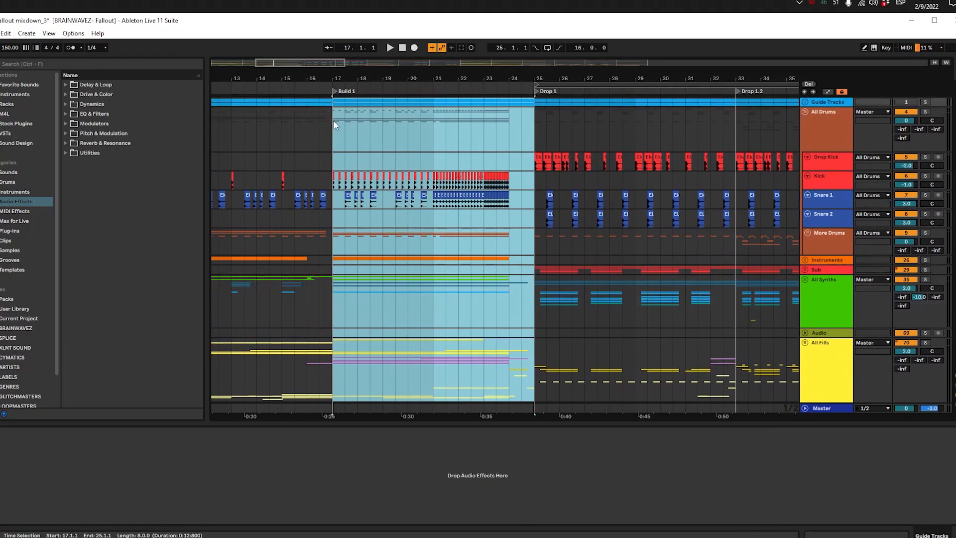
{"action": "left_click", "coordinate": [333, 120]}
{"action": "scroll", "coordinate": [333, 120], "scroll_direction": "down", "scroll_amount": 2}
{"action": "scroll", "coordinate": [336, 119], "scroll_direction": "up", "scroll_amount": 2}
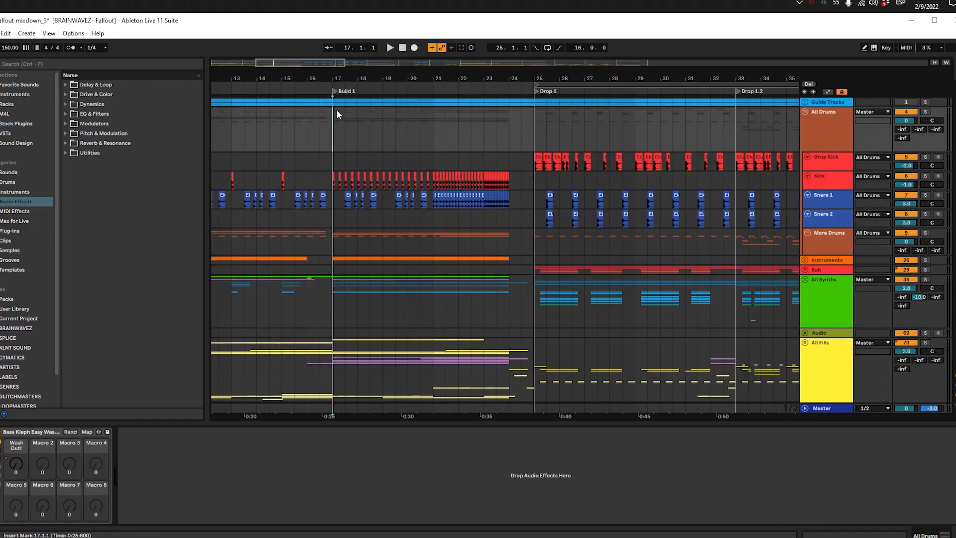
{"action": "scroll", "coordinate": [336, 114], "scroll_direction": "down", "scroll_amount": 2}
{"action": "scroll", "coordinate": [352, 146], "scroll_direction": "up", "scroll_amount": 2}
{"action": "scroll", "coordinate": [360, 174], "scroll_direction": "down", "scroll_amount": 2}
{"action": "scroll", "coordinate": [359, 173], "scroll_direction": "up", "scroll_amount": 2}
{"action": "scroll", "coordinate": [330, 125], "scroll_direction": "down", "scroll_amount": 2}
{"action": "scroll", "coordinate": [331, 126], "scroll_direction": "up", "scroll_amount": 2}
{"action": "left_click", "coordinate": [336, 235]}
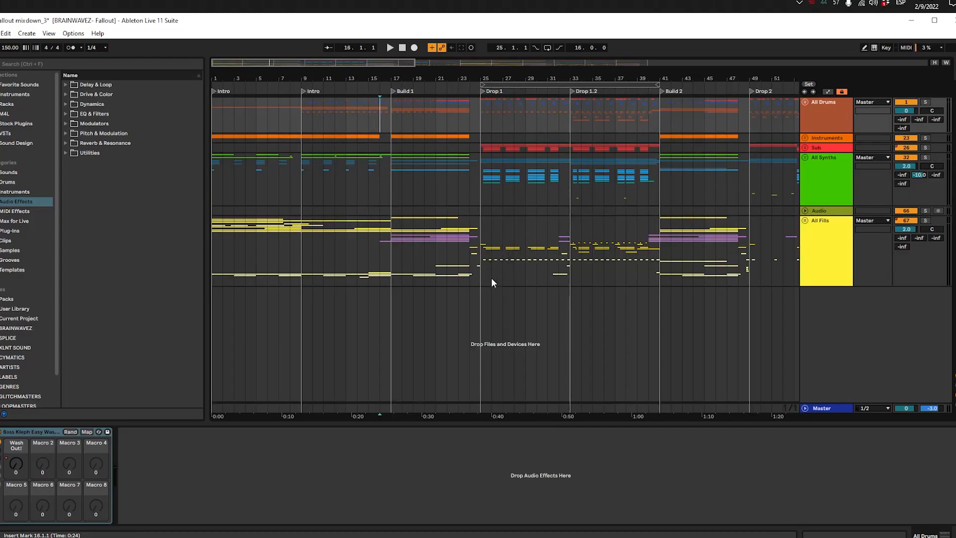
Step: Mark out bars 17 to 25 in the zoomed-out arrangement and compare the All Synths effect settings in Build 1 and at Drop 1
{"action": "left_click_drag", "start_coordinate": [479, 281], "coordinate": [392, 109]}
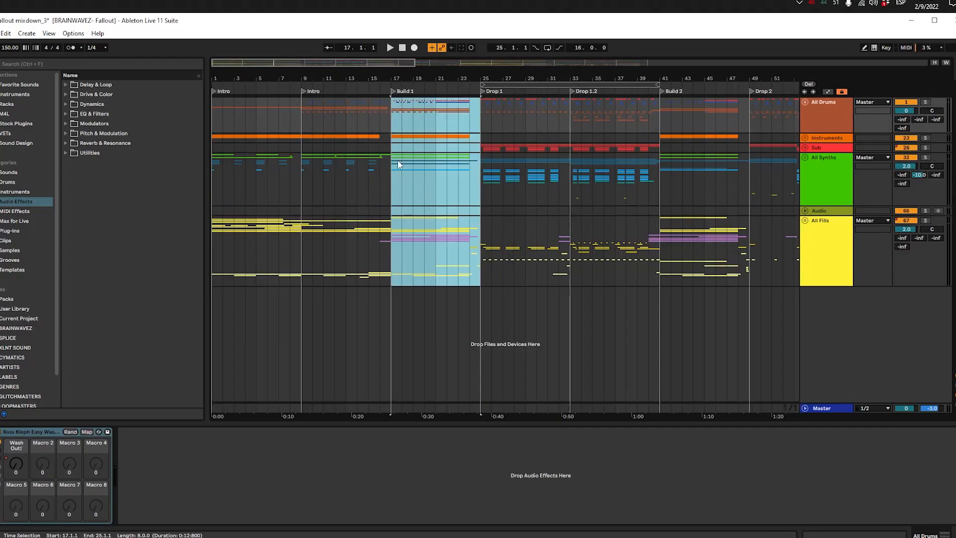
{"action": "left_click", "coordinate": [392, 197]}
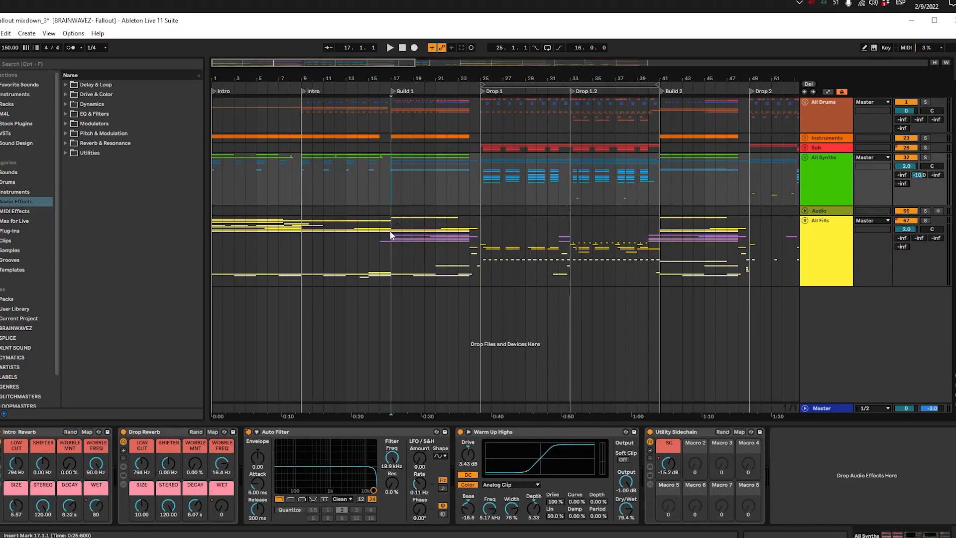
{"action": "key", "text": "Right"}
{"action": "key", "text": "Left"}
{"action": "left_click", "coordinate": [469, 164]}
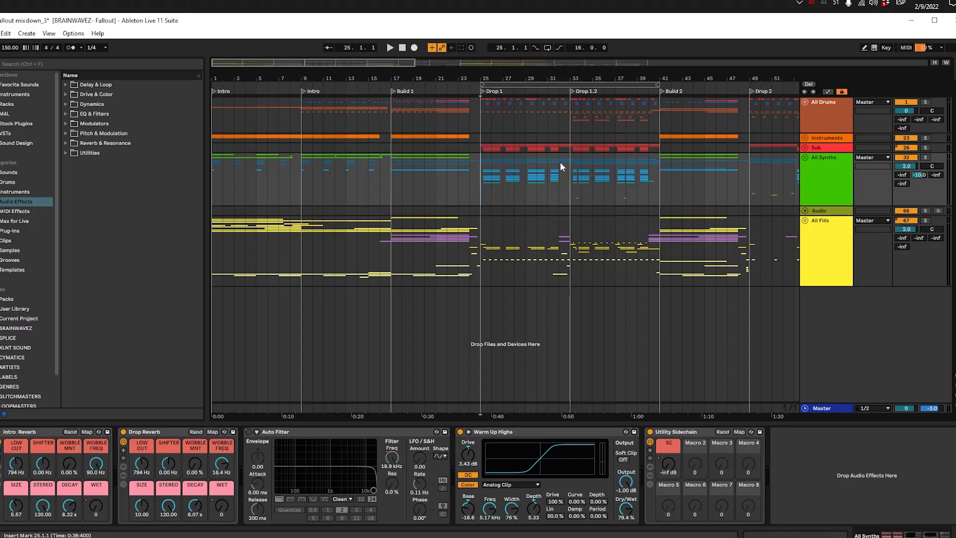
{"action": "left_click", "coordinate": [453, 177]}
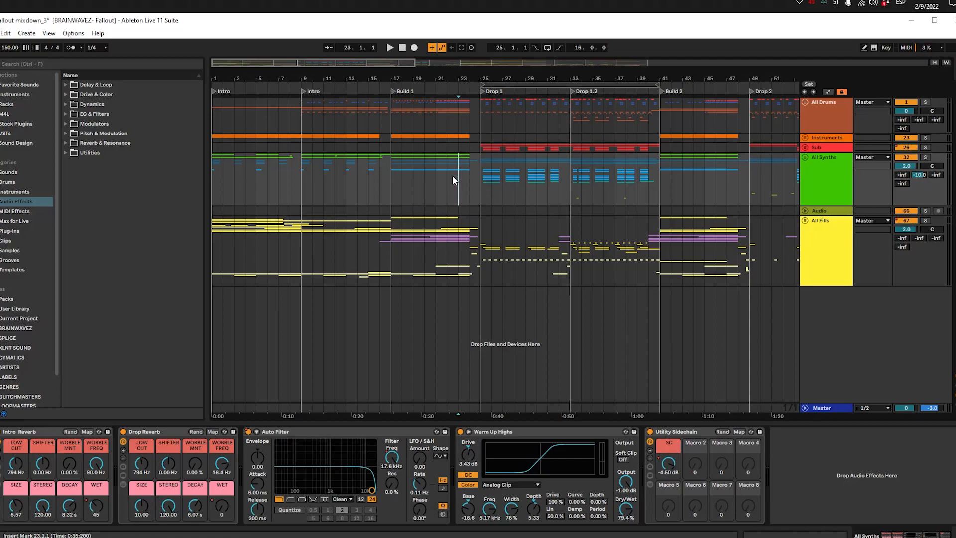
{"action": "left_click", "coordinate": [388, 122]}
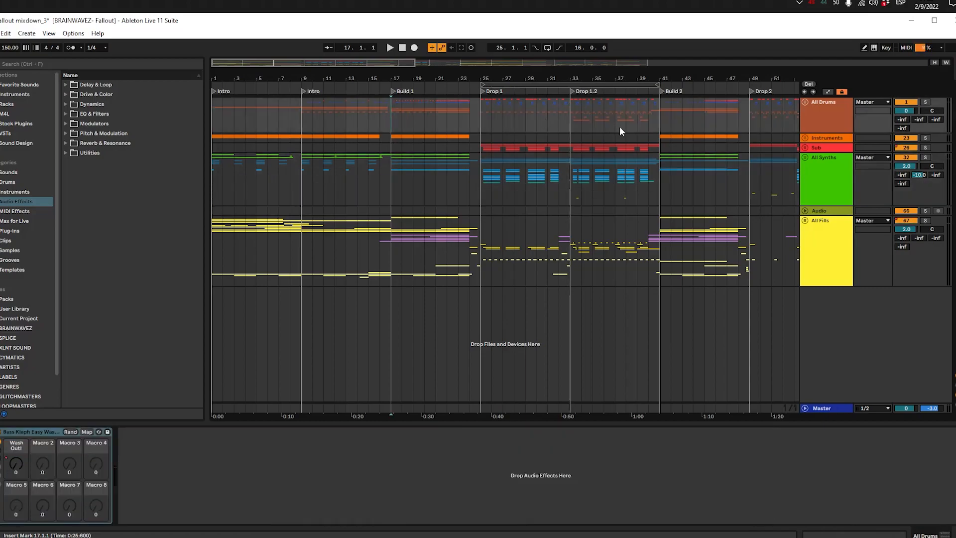
{"action": "left_click", "coordinate": [805, 101]}
{"action": "left_click", "coordinate": [267, 124]}
{"action": "left_click", "coordinate": [391, 122]}
{"action": "left_click", "coordinate": [817, 128]}
{"action": "left_click", "coordinate": [805, 102]}
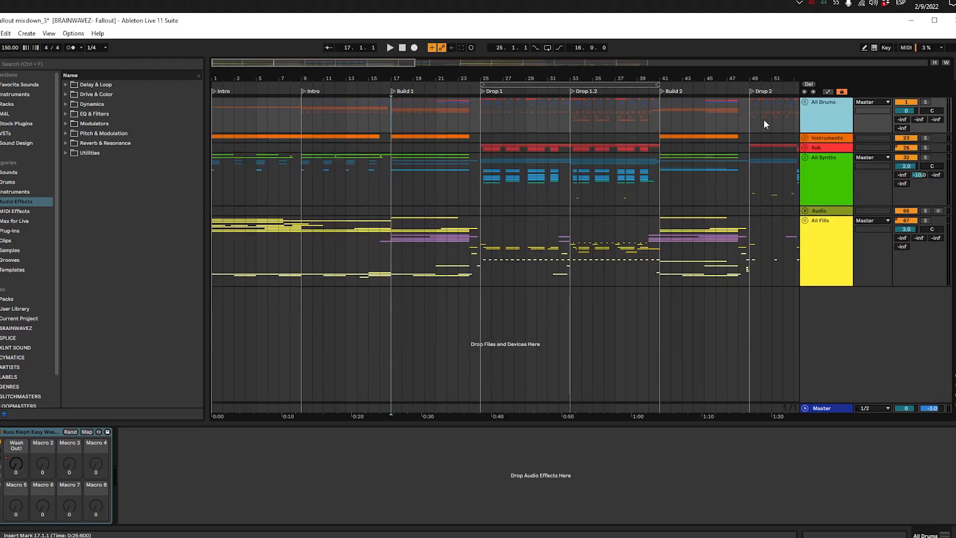
Step: Play the arrangement from bar 15 through Build 1 into Drop 1, and stop playback
{"action": "left_click", "coordinate": [380, 124]}
{"action": "left_click", "coordinate": [428, 117]}
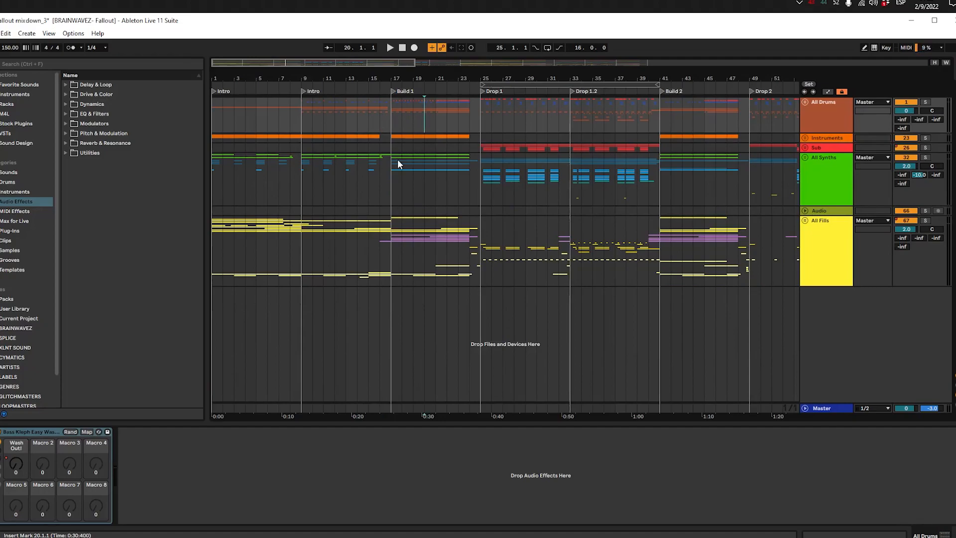
{"action": "left_click", "coordinate": [368, 118]}
{"action": "left_click", "coordinate": [369, 123]}
{"action": "key", "text": "space"}
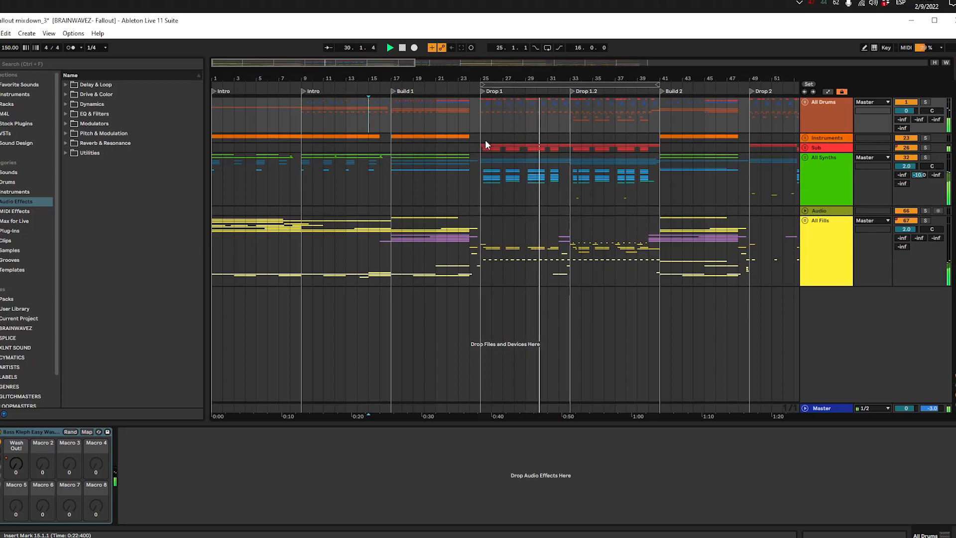
{"action": "key", "text": "space"}
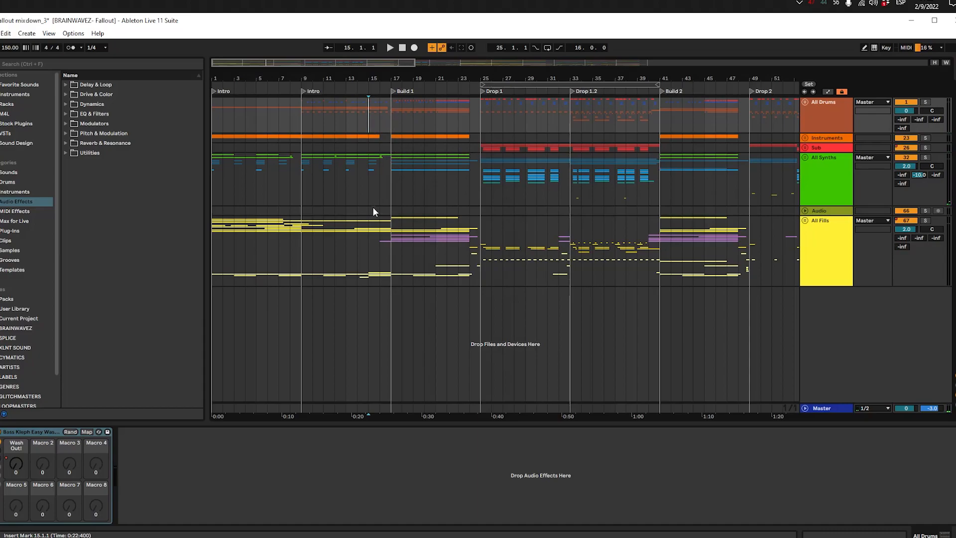
Step: Place the insert marker on the All Drums group at the start of Build 1, bar 17
{"action": "left_click", "coordinate": [409, 191]}
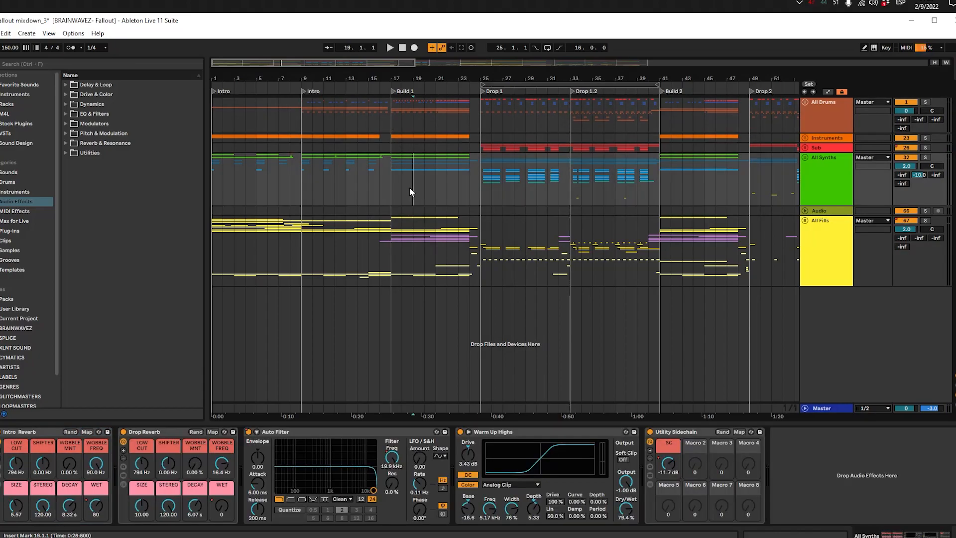
{"action": "left_click", "coordinate": [383, 148]}
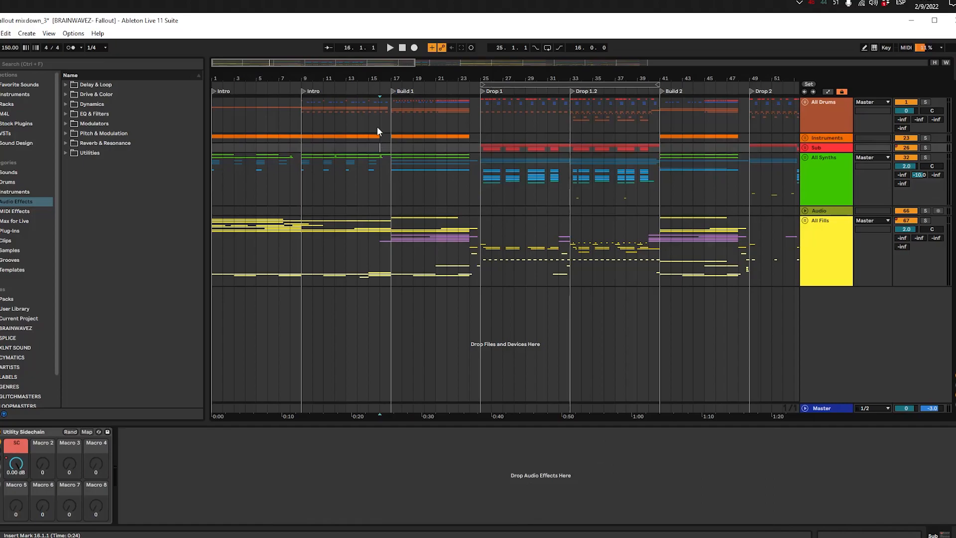
{"action": "left_click", "coordinate": [392, 120]}
{"action": "left_click_drag", "start_coordinate": [393, 78], "coordinate": [298, 137]}
{"action": "left_click", "coordinate": [299, 240]}
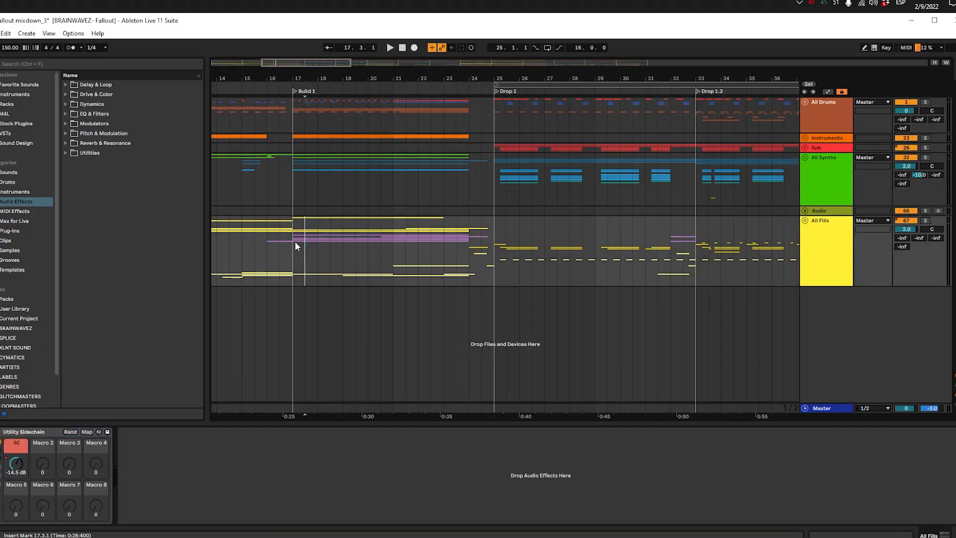
{"action": "left_click", "coordinate": [294, 115]}
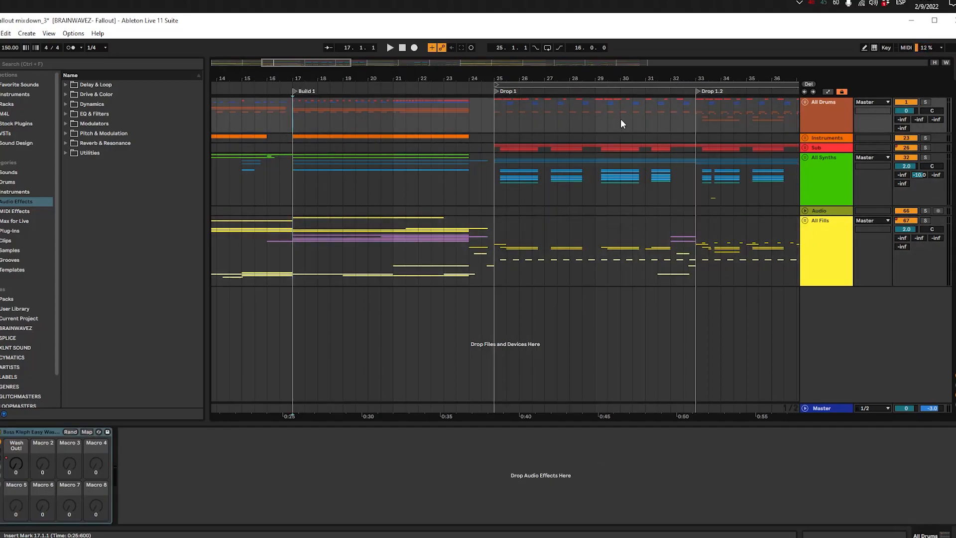
Step: Unfold the All Drums group, expand its More Drums tracks, and select the Dirty All Drums Stems clip at bar 17
{"action": "left_click", "coordinate": [820, 110]}
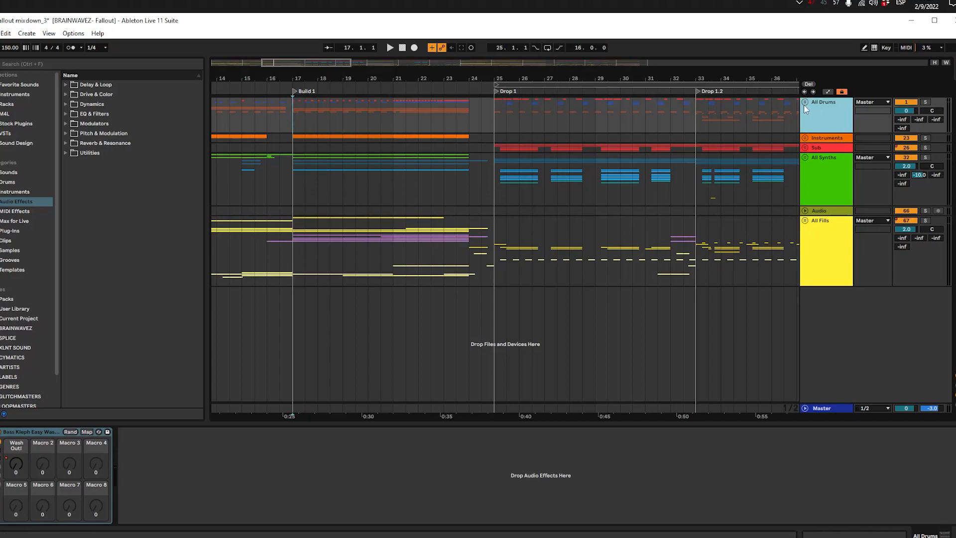
{"action": "left_click", "coordinate": [803, 103]}
{"action": "left_click", "coordinate": [268, 166]}
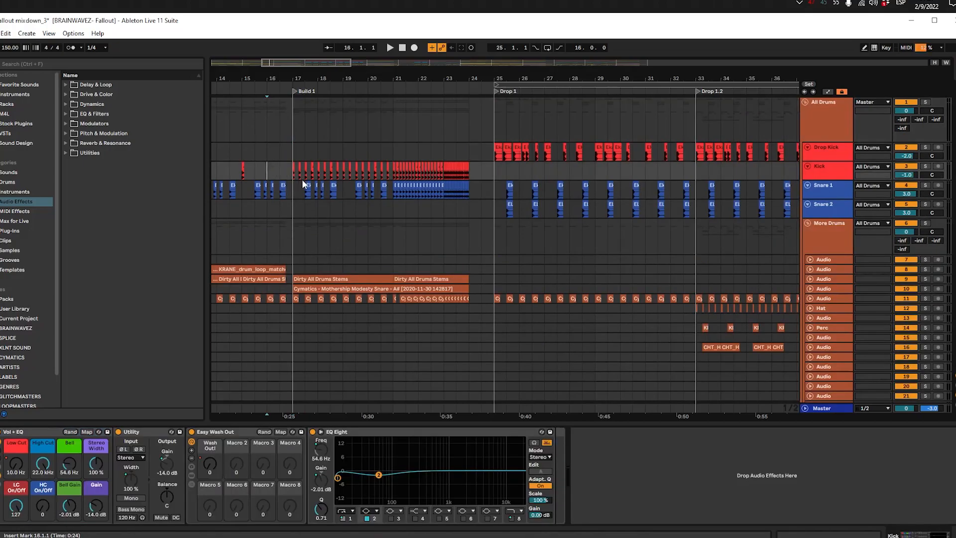
{"action": "left_click", "coordinate": [811, 288], "text": "alt"}
{"action": "left_click", "coordinate": [305, 269]}
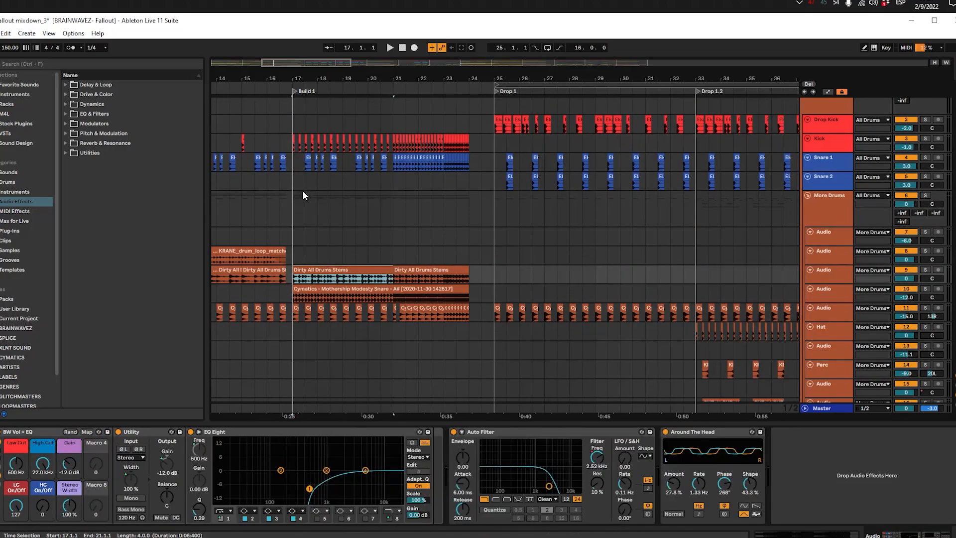
Step: Solo the Kick track and play it from bar 17 through Build 1
{"action": "left_click", "coordinate": [291, 142]}
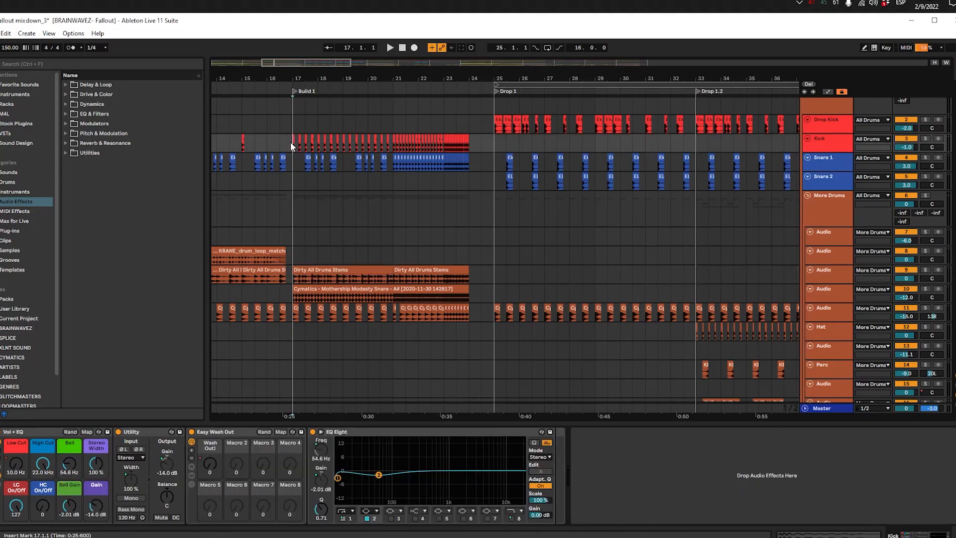
{"action": "key", "text": "space"}
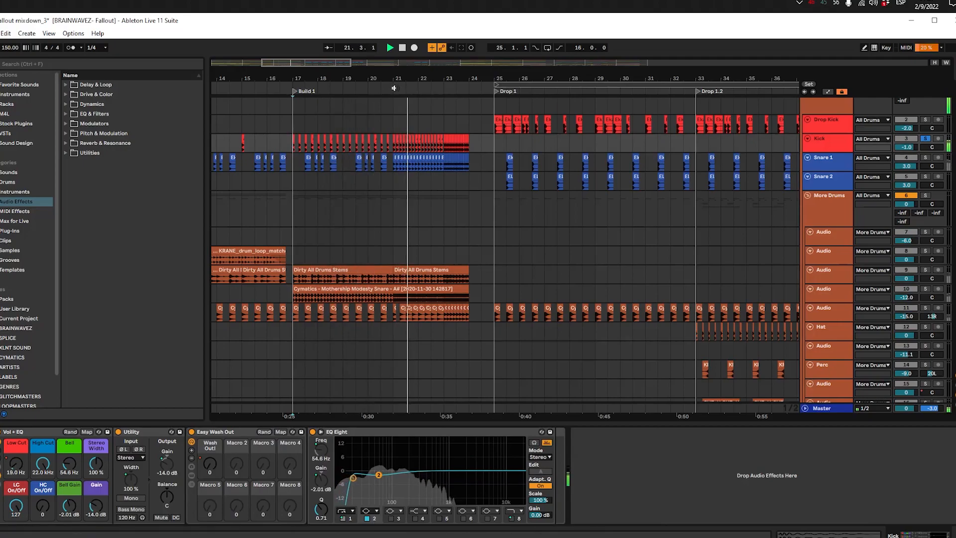
{"action": "scroll", "coordinate": [458, 155], "scroll_direction": "up", "scroll_amount": 5}
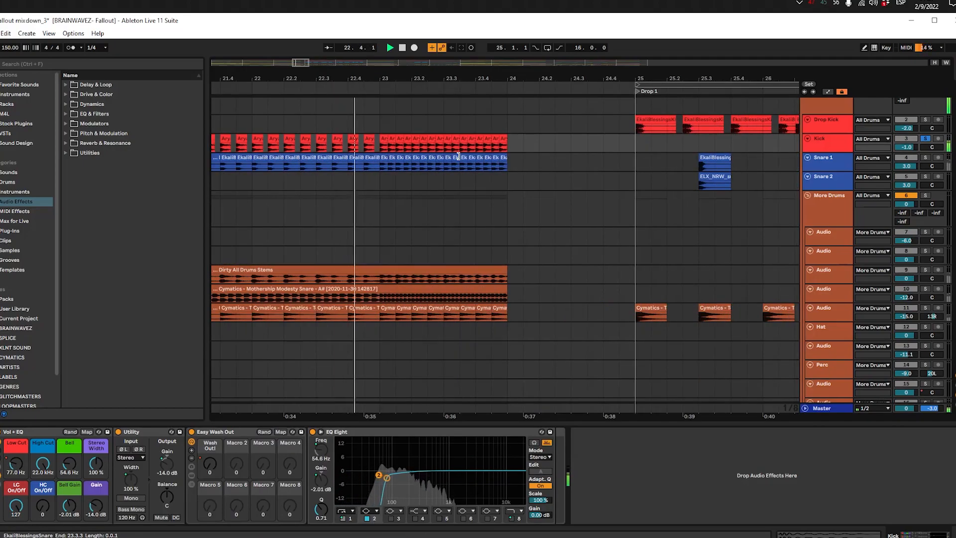
{"action": "scroll", "coordinate": [457, 155], "scroll_direction": "down", "scroll_amount": 5}
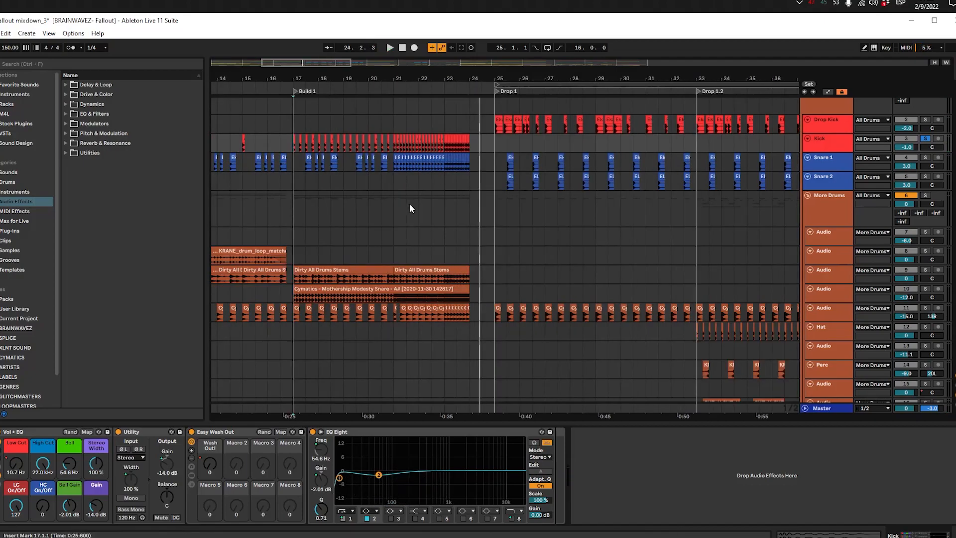
Step: Look through the build's drum tracks and check the Snare 1 and Kick effect settings at bar 21
{"action": "scroll", "coordinate": [410, 204], "scroll_direction": "down", "scroll_amount": 3}
{"action": "scroll", "coordinate": [405, 198], "scroll_direction": "up", "scroll_amount": 3}
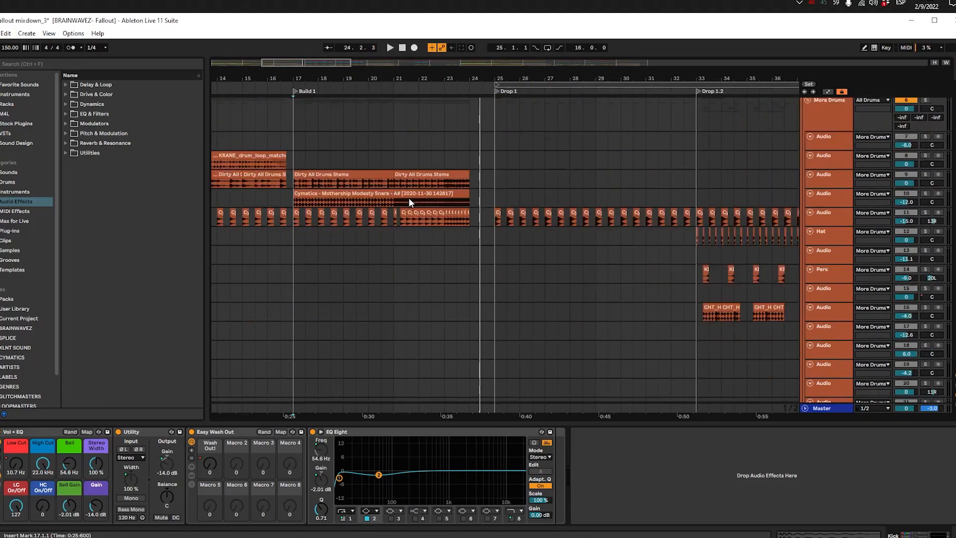
{"action": "scroll", "coordinate": [409, 198], "scroll_direction": "down", "scroll_amount": 3}
{"action": "scroll", "coordinate": [409, 196], "scroll_direction": "up", "scroll_amount": 3}
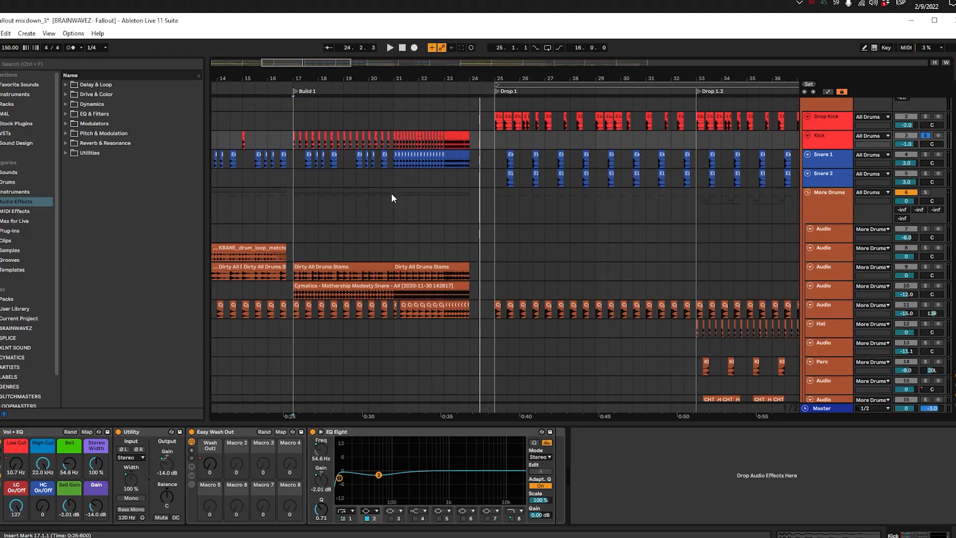
{"action": "left_click", "coordinate": [390, 162]}
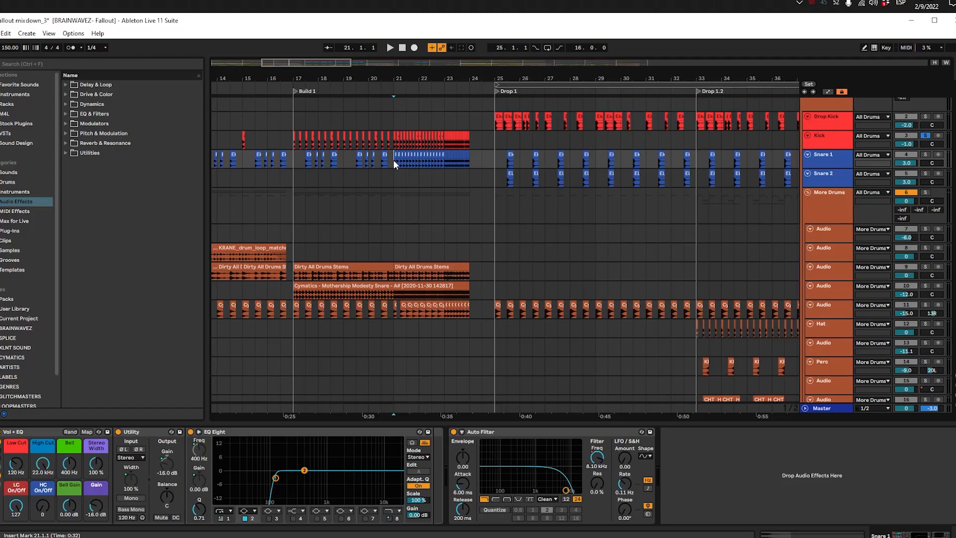
{"action": "left_click", "coordinate": [393, 143]}
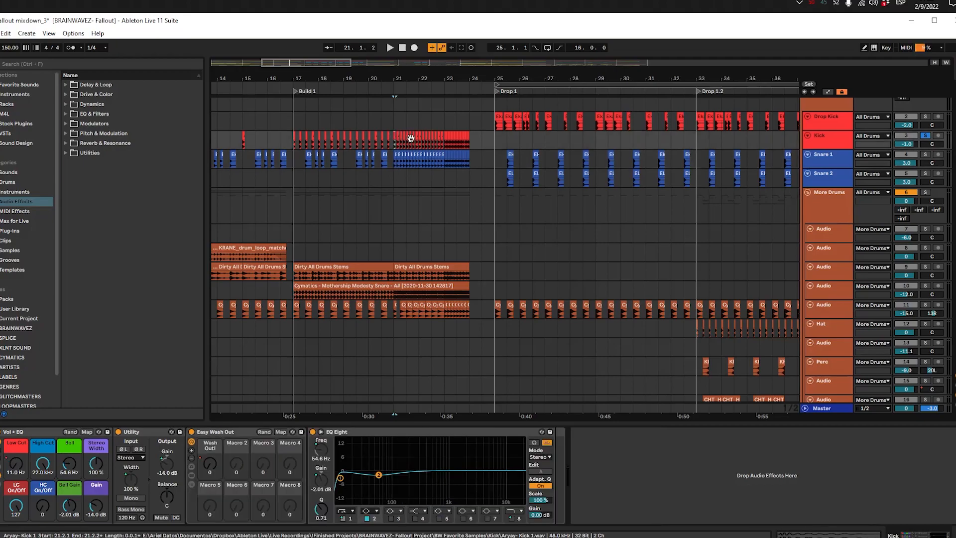
Step: Play the soloed Kick track from bar 23 to the end of Build 1 and inspect its final kick roll
{"action": "left_click", "coordinate": [442, 140]}
{"action": "key", "text": "space"}
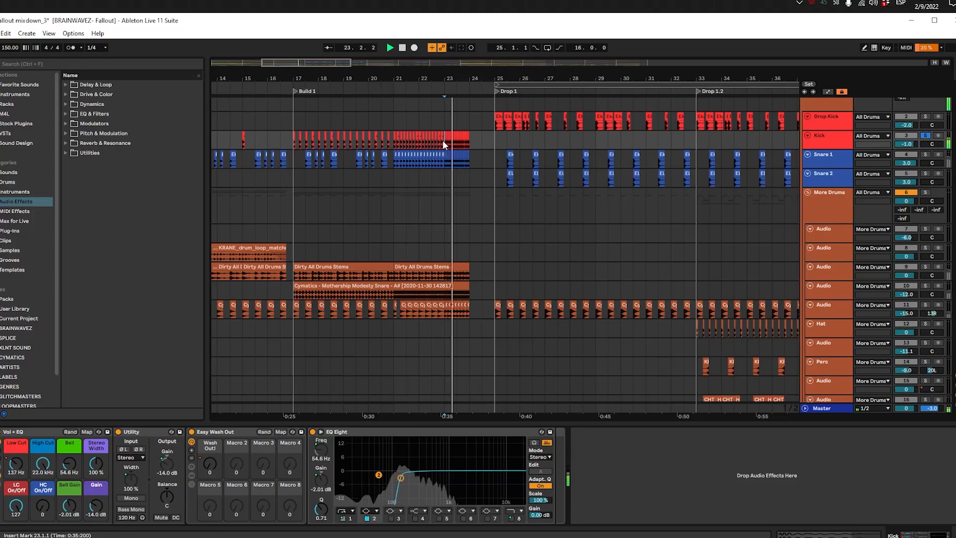
{"action": "key", "text": "space"}
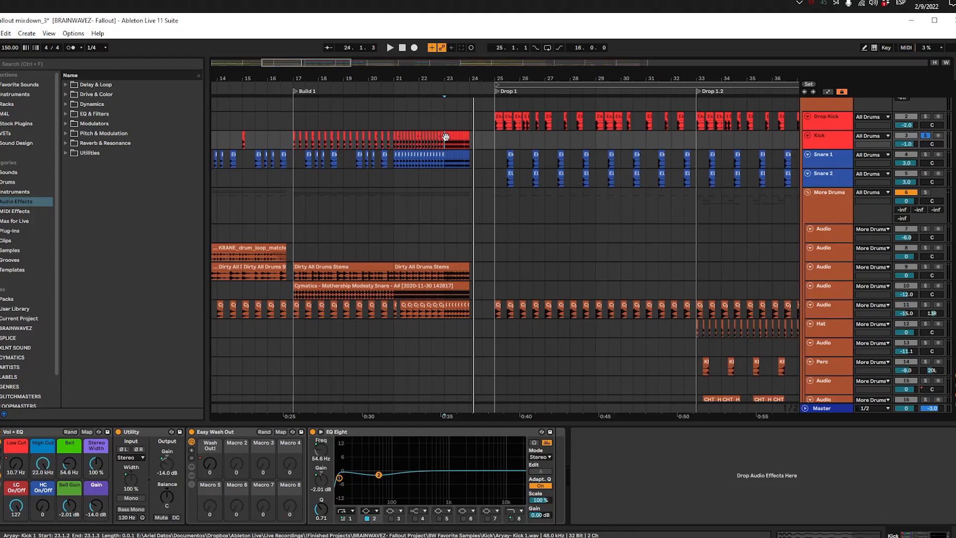
{"action": "scroll", "coordinate": [446, 136], "scroll_direction": "up", "scroll_amount": 3}
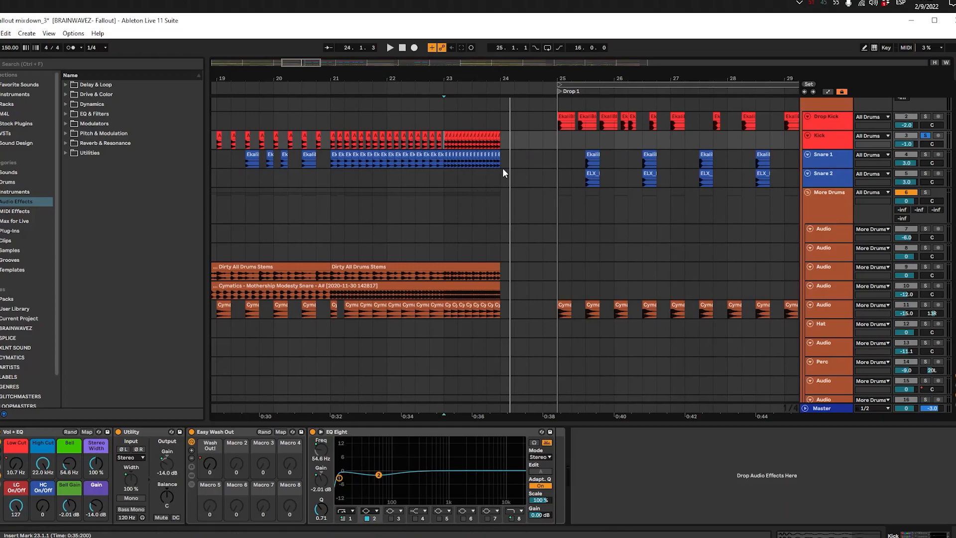
Step: Compare the Kick track's effect settings at bar 23 with those at the start of Build 1
{"action": "left_click", "coordinate": [420, 161]}
{"action": "left_click", "coordinate": [446, 135]}
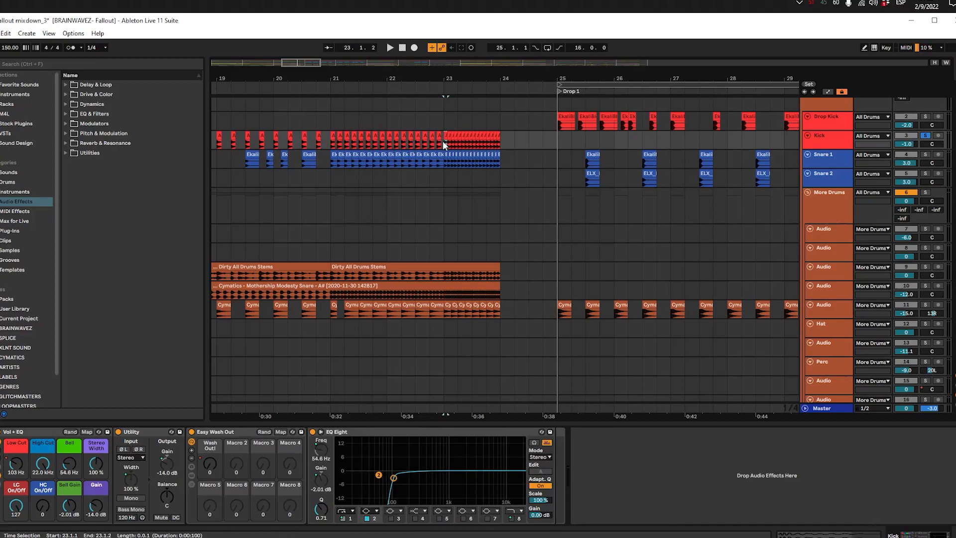
{"action": "scroll", "coordinate": [316, 186], "scroll_direction": "down", "scroll_amount": 2}
{"action": "left_click_drag", "start_coordinate": [315, 191], "coordinate": [396, 218]}
{"action": "scroll", "coordinate": [464, 191], "scroll_direction": "up", "scroll_amount": 3}
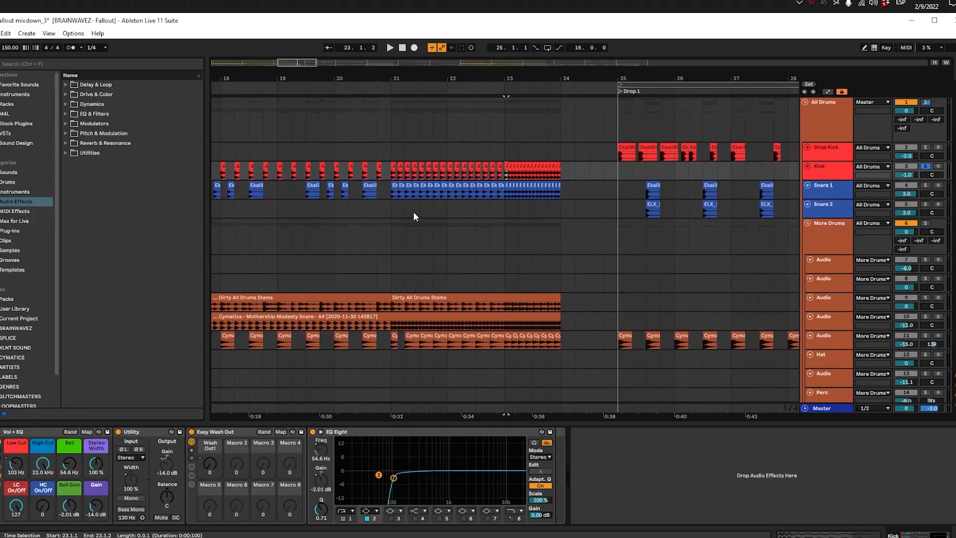
{"action": "left_click_drag", "start_coordinate": [341, 236], "coordinate": [530, 222]}
{"action": "left_click", "coordinate": [291, 199]}
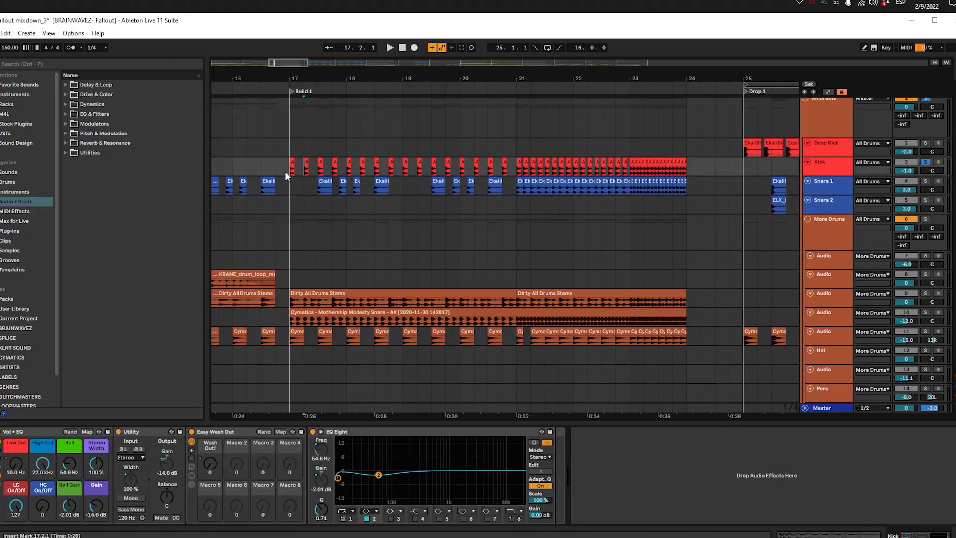
Step: Solo the Snare 1 track and play its roll from bar 21 to the end of Build 1
{"action": "left_click", "coordinate": [519, 190]}
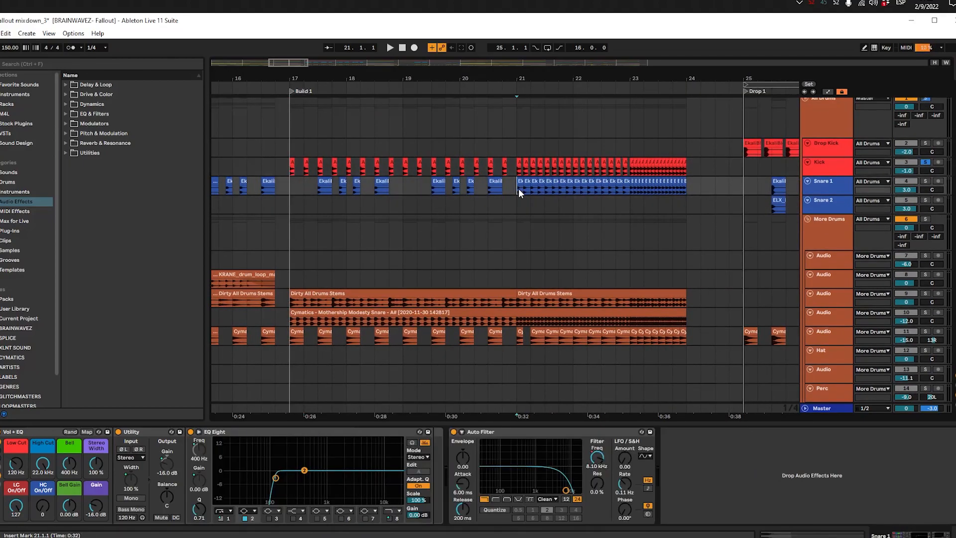
{"action": "key", "text": "space"}
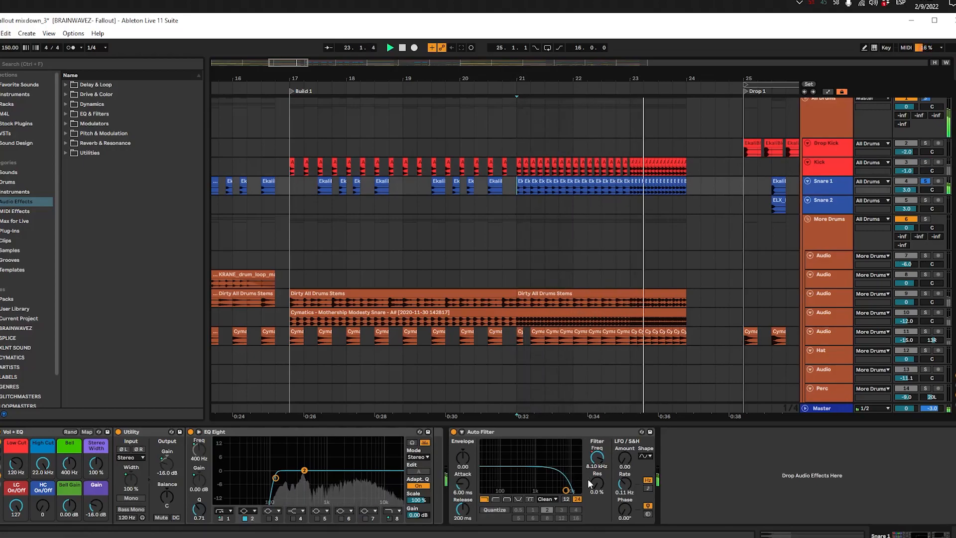
{"action": "key", "text": "space"}
Step: Enlarge the Snare 1 track, show its Auto Filter Frequency automation, and play the soloed snare through Build 1
{"action": "left_click_drag", "start_coordinate": [840, 194], "coordinate": [841, 228]}
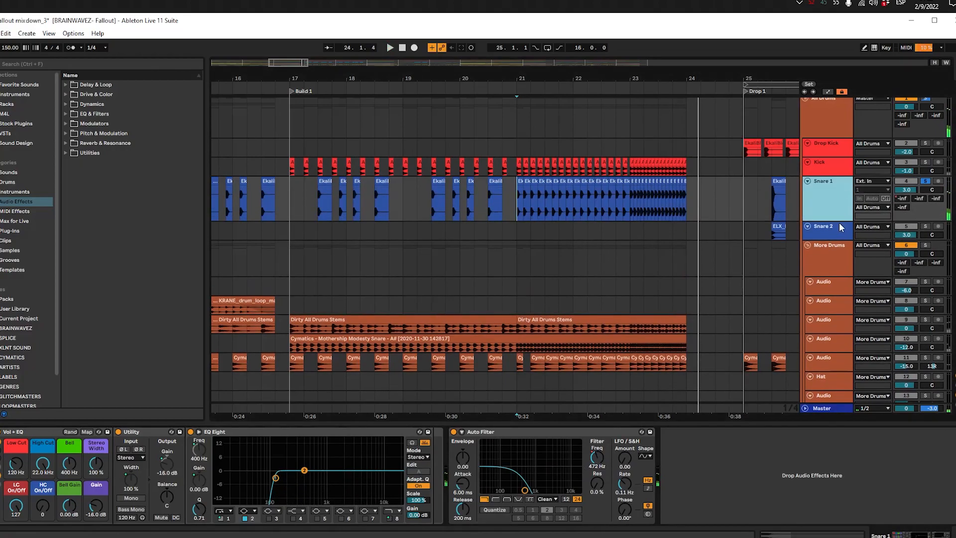
{"action": "key", "text": "a"}
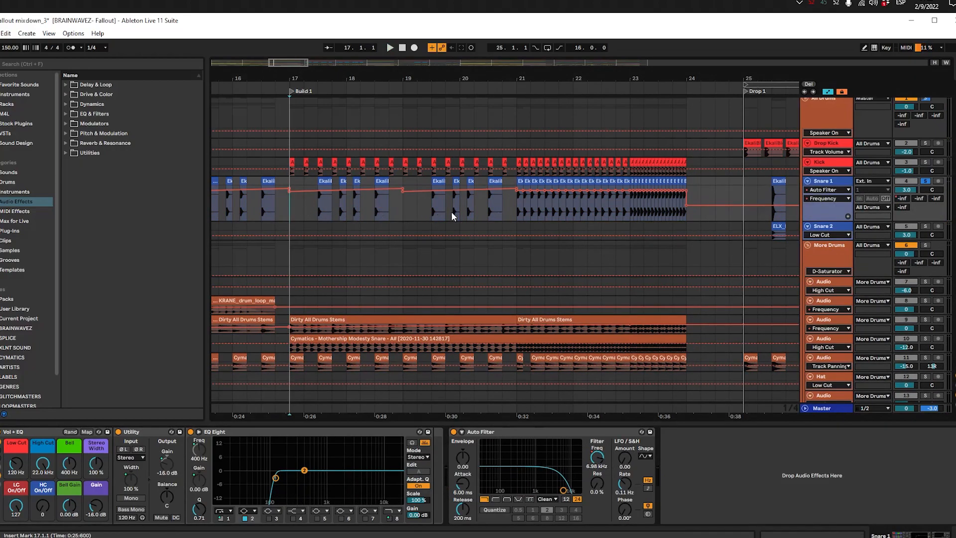
{"action": "key", "text": "space"}
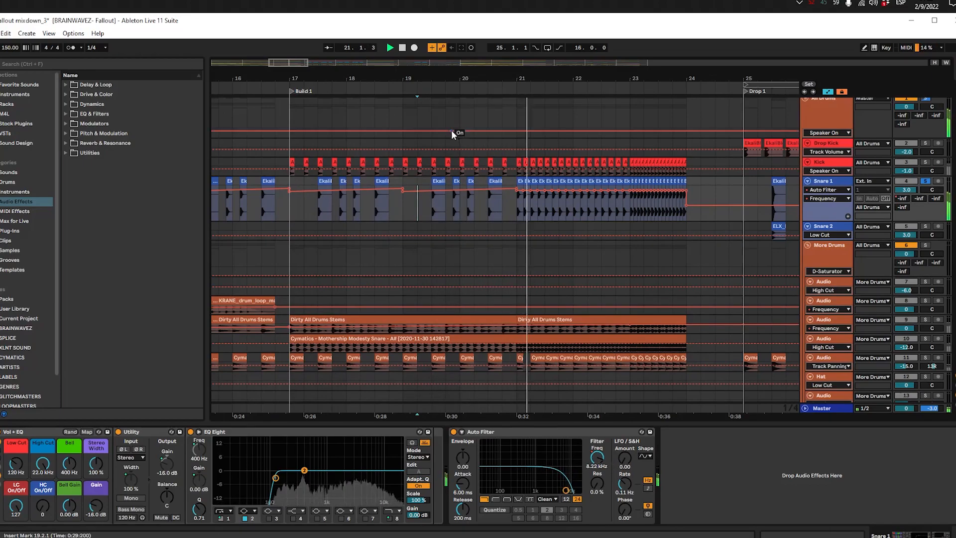
{"action": "left_click_drag", "start_coordinate": [515, 203], "coordinate": [653, 213]}
{"action": "left_click", "coordinate": [689, 216]}
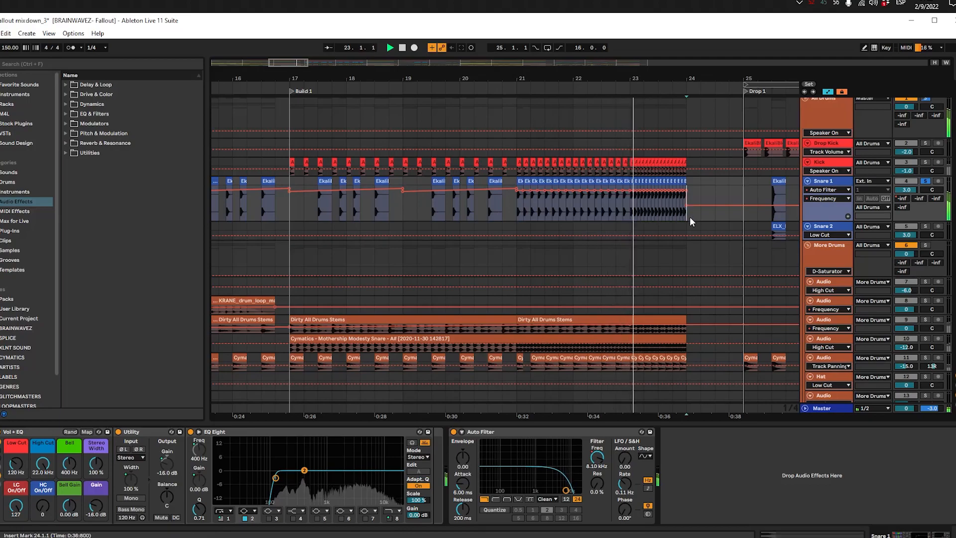
{"action": "left_click", "coordinate": [779, 180]}
{"action": "key", "text": "space"}
{"action": "key", "text": "space"}
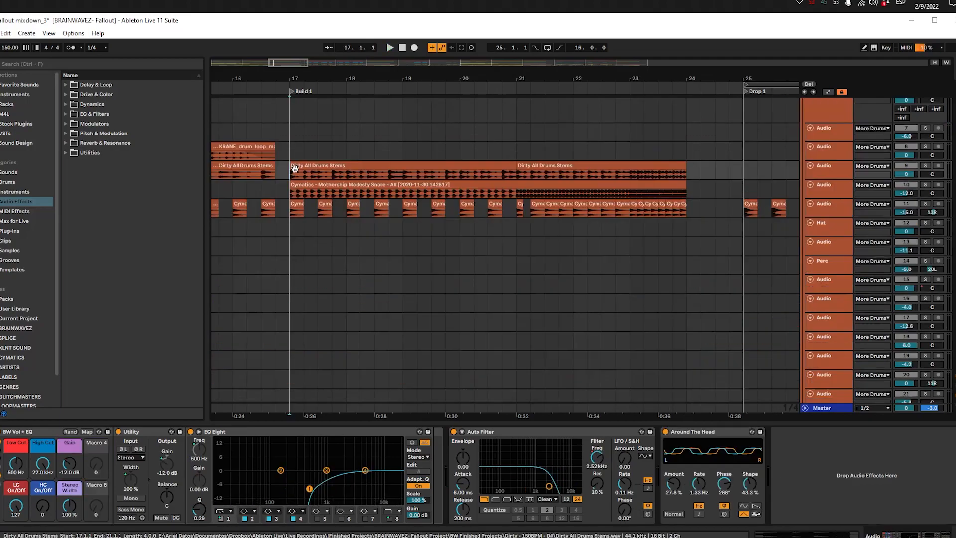
Step: Solo the Dirty All Drums Stems track, play it from bar 17, and enlarge the track to inspect its waveform
{"action": "left_click", "coordinate": [296, 166]}
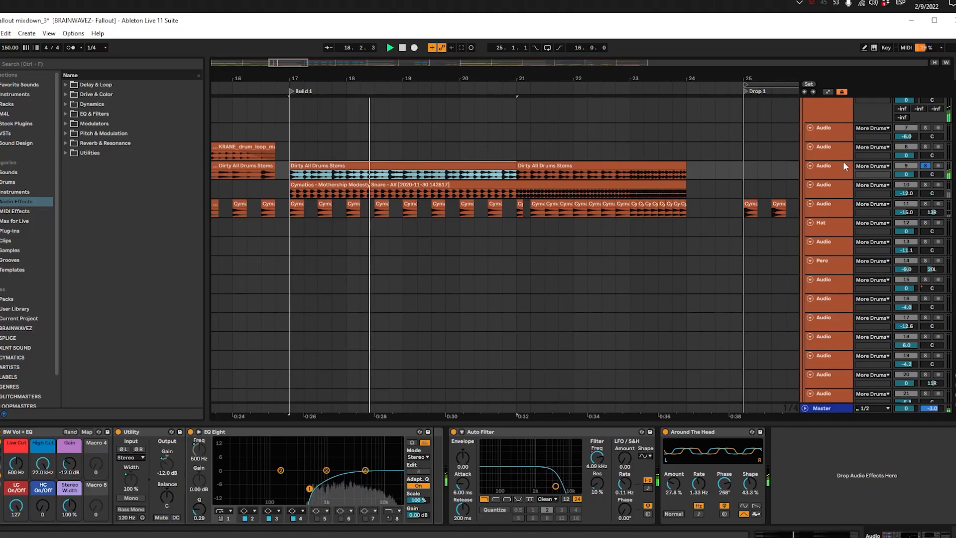
{"action": "left_click", "coordinate": [835, 178]}
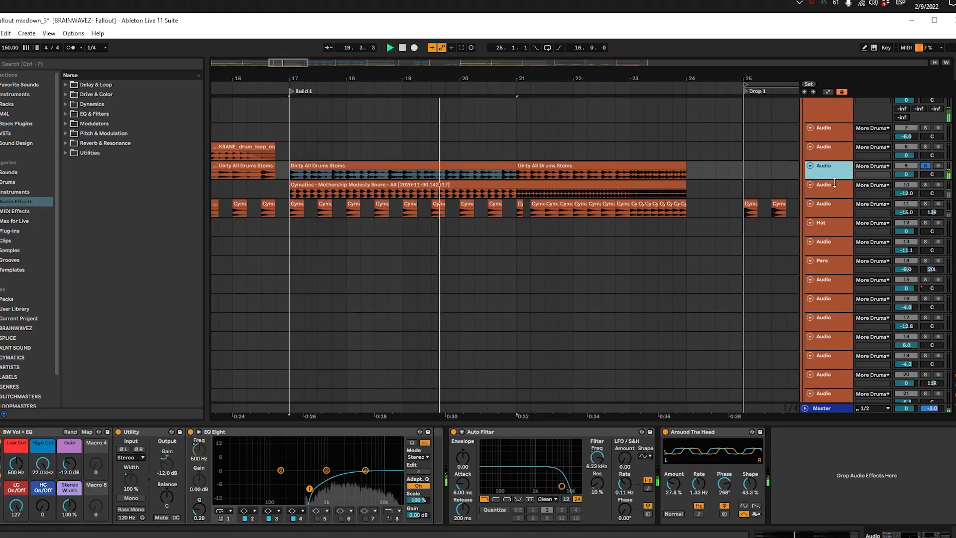
{"action": "left_click_drag", "start_coordinate": [835, 183], "coordinate": [835, 206]}
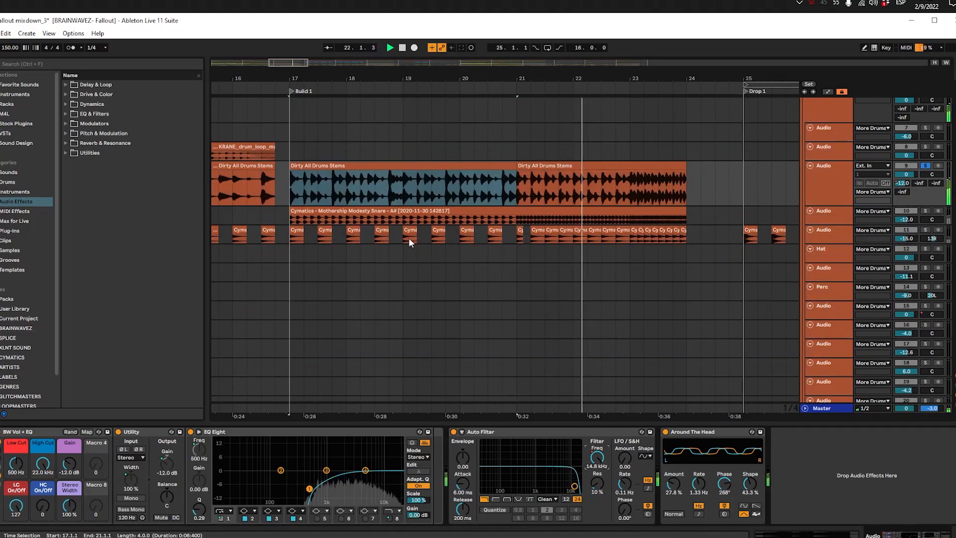
Step: Solo the Cymatics Mothership Modesty Snare track, play it from bar 17, and enlarge the track
{"action": "left_click", "coordinate": [441, 211]}
{"action": "key", "text": "s"}
{"action": "key", "text": "space"}
{"action": "key", "text": "space"}
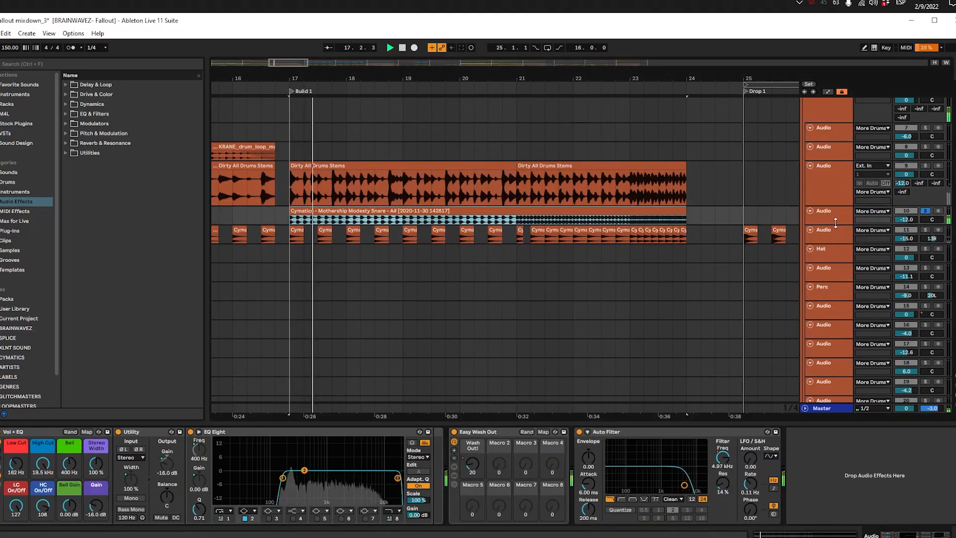
{"action": "left_click_drag", "start_coordinate": [835, 225], "coordinate": [835, 251]}
{"action": "left_click", "coordinate": [430, 227]}
{"action": "left_click", "coordinate": [439, 209]}
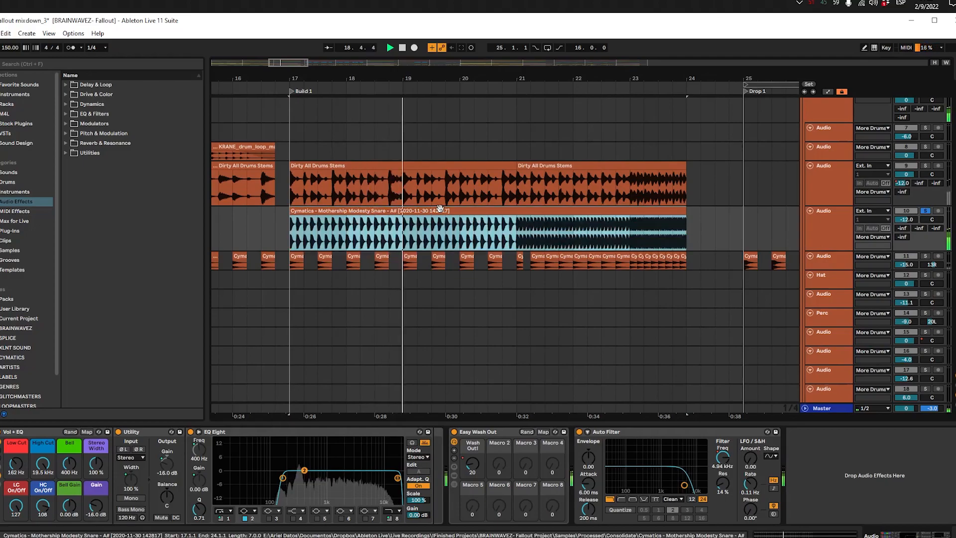
Step: Play the soloed Mothership Modesty Snare from bar 21 and check its Auto Filter Frequency automation
{"action": "left_click", "coordinate": [525, 232]}
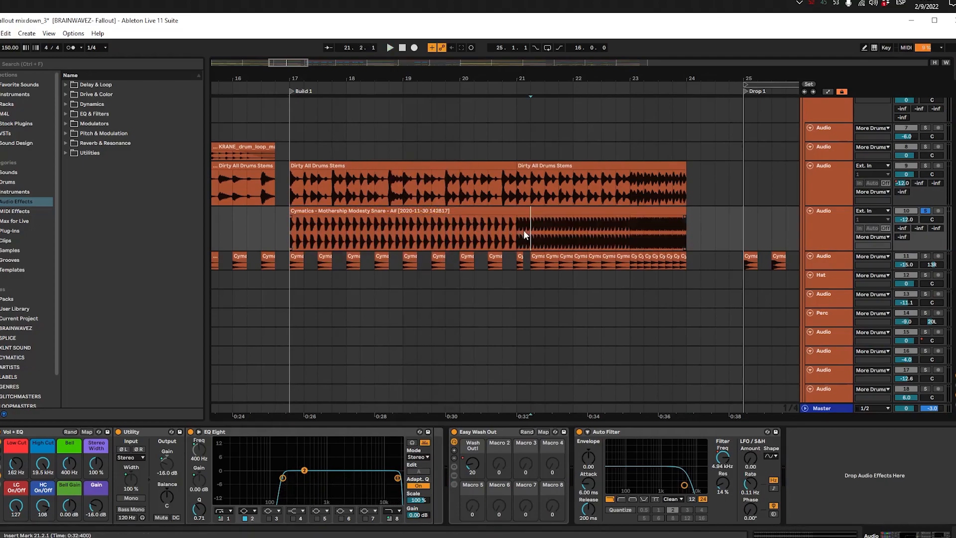
{"action": "key", "text": "space"}
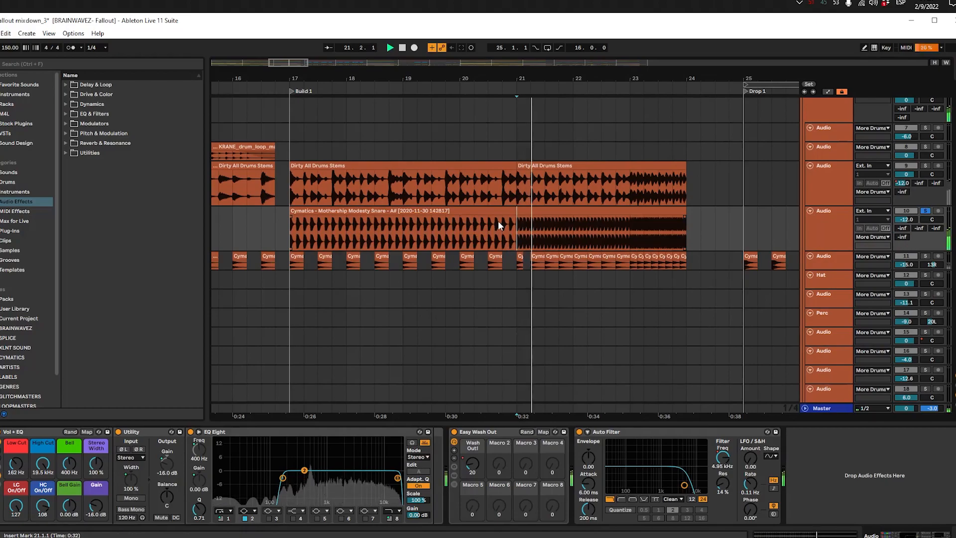
{"action": "key", "text": "a"}
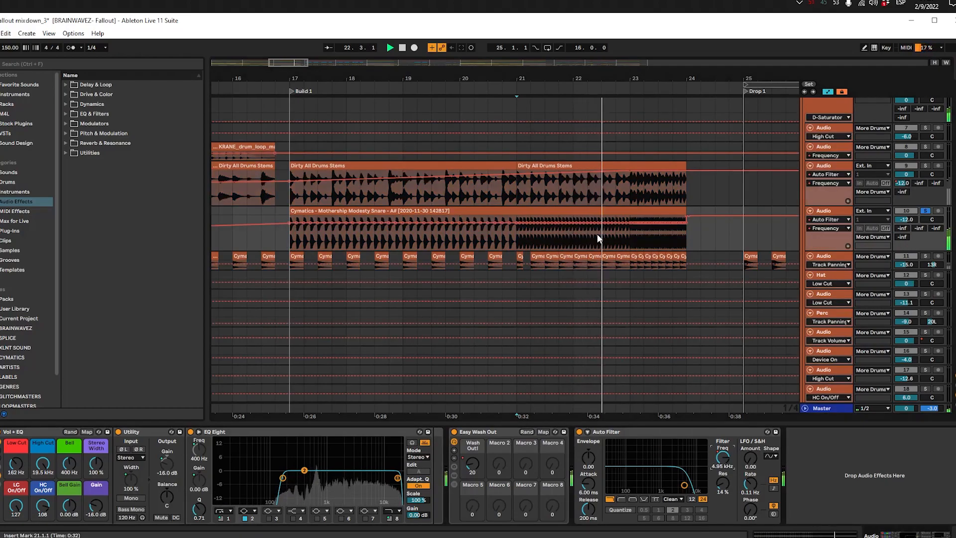
{"action": "key", "text": "a"}
{"action": "scroll", "coordinate": [468, 244], "scroll_direction": "up", "scroll_amount": 2}
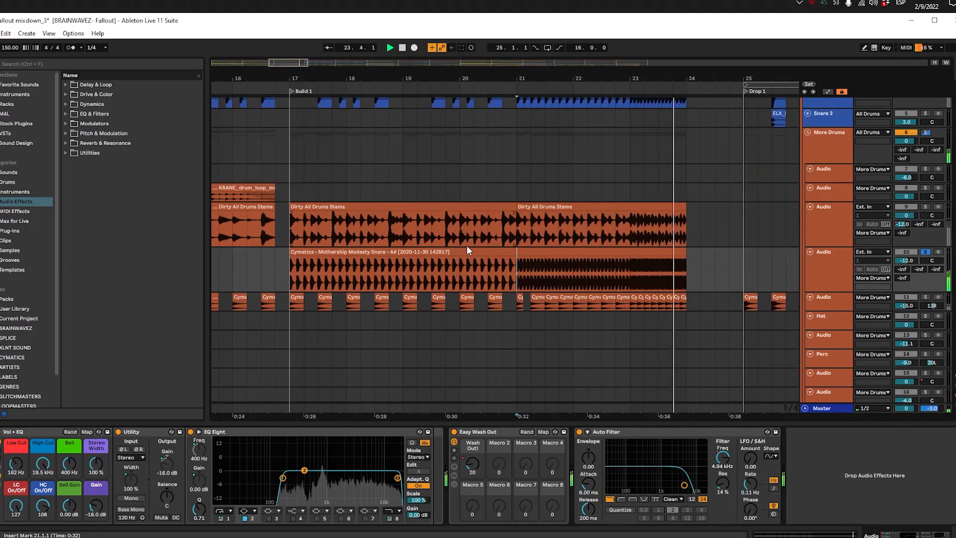
{"action": "scroll", "coordinate": [521, 223], "scroll_direction": "up", "scroll_amount": 3}
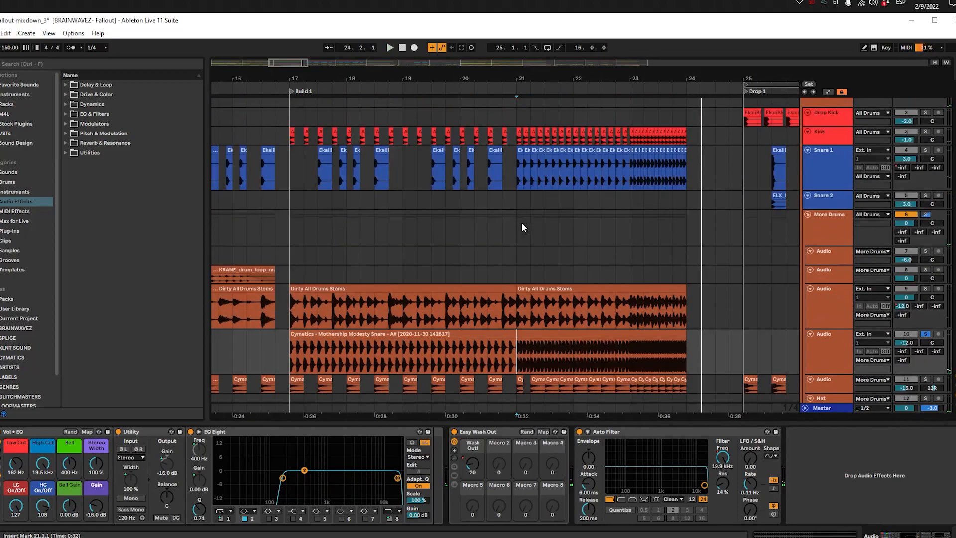
Step: Reset the track heights, enlarge the track of short Cymatics clips, and play it soloed from bars 17 and 21
{"action": "scroll", "coordinate": [521, 222], "scroll_direction": "down", "scroll_amount": 5}
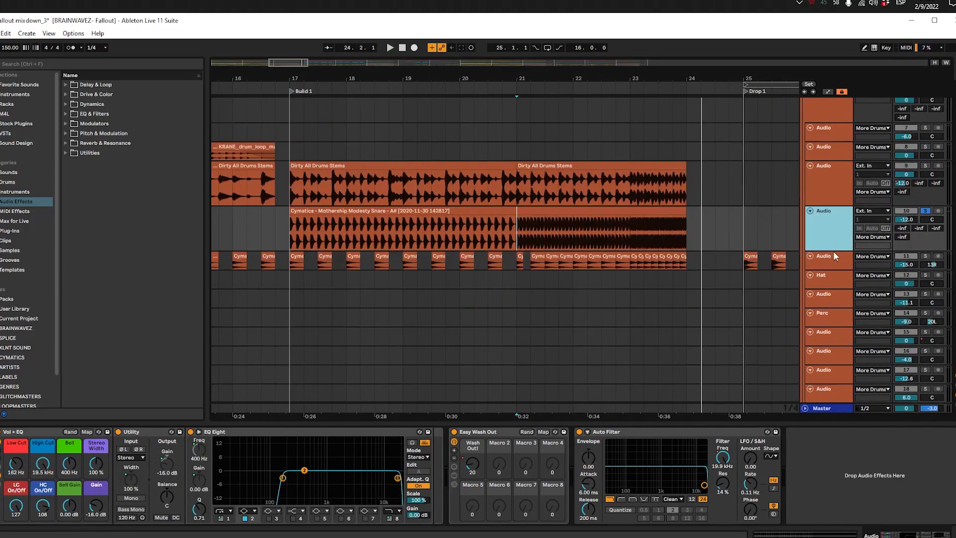
{"action": "key", "text": "h"}
{"action": "left_click", "coordinate": [830, 235]}
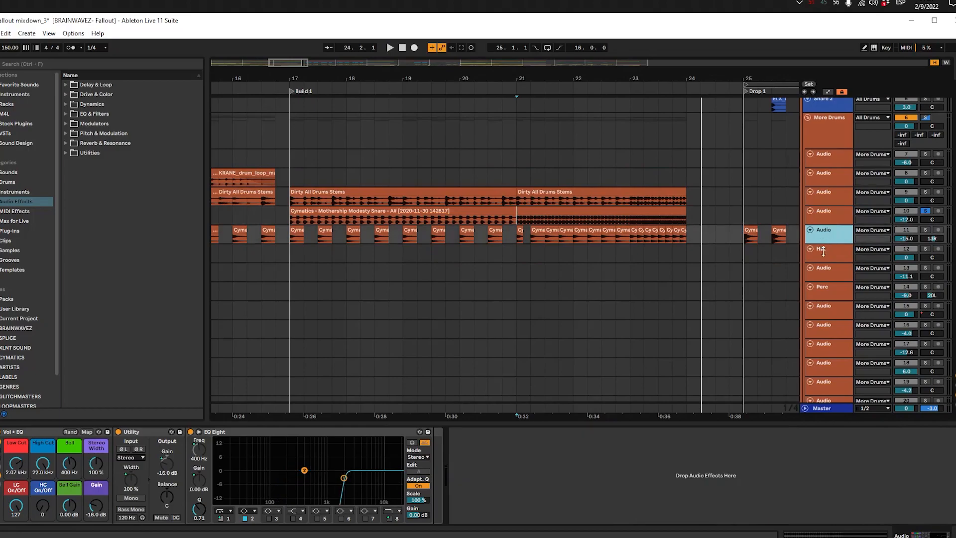
{"action": "left_click_drag", "start_coordinate": [823, 246], "coordinate": [823, 270]}
{"action": "left_click", "coordinate": [296, 254]}
{"action": "key", "text": "space"}
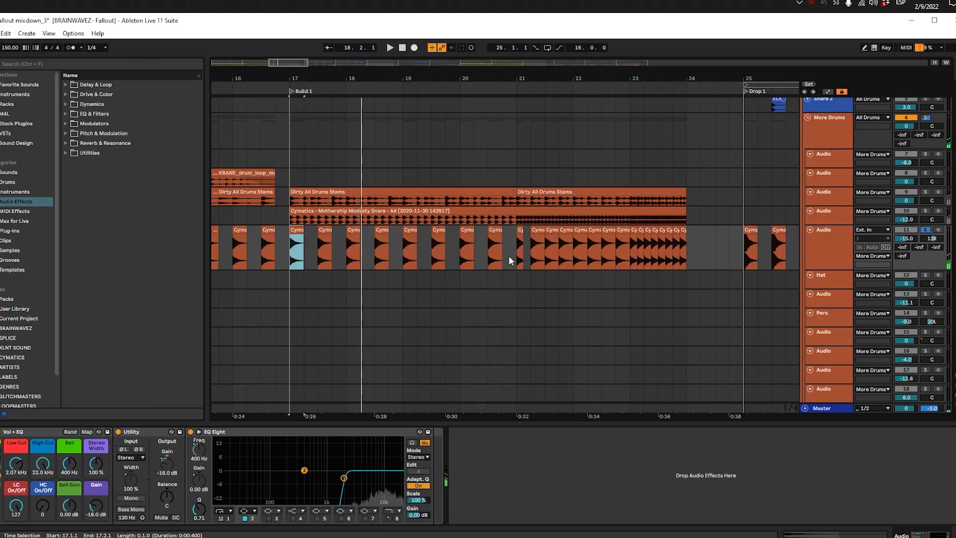
{"action": "left_click", "coordinate": [532, 244]}
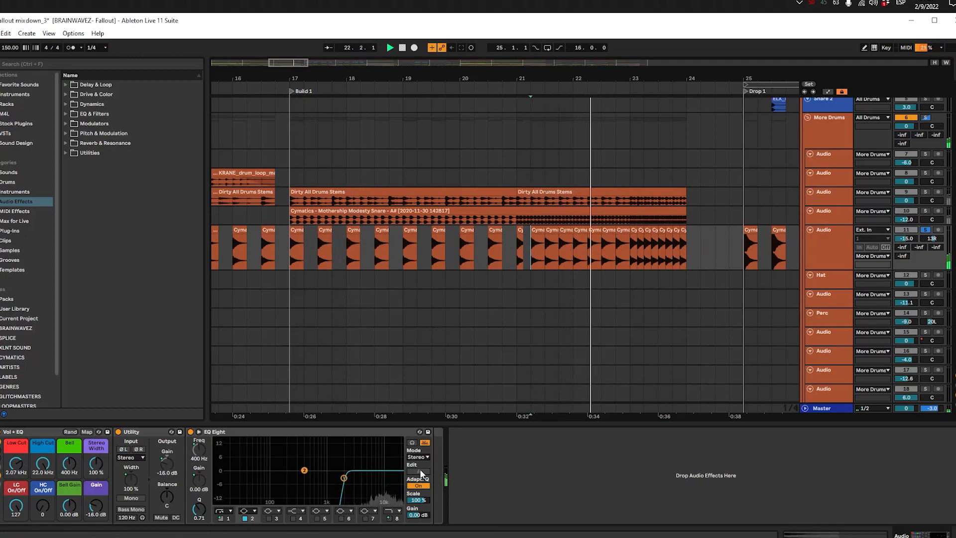
Step: Solo the whole All Drums group and play it from bar 17 at the start of Build 1
{"action": "scroll", "coordinate": [814, 234], "scroll_direction": "up", "scroll_amount": 4}
{"action": "left_click", "coordinate": [814, 234]}
{"action": "left_click", "coordinate": [808, 135]}
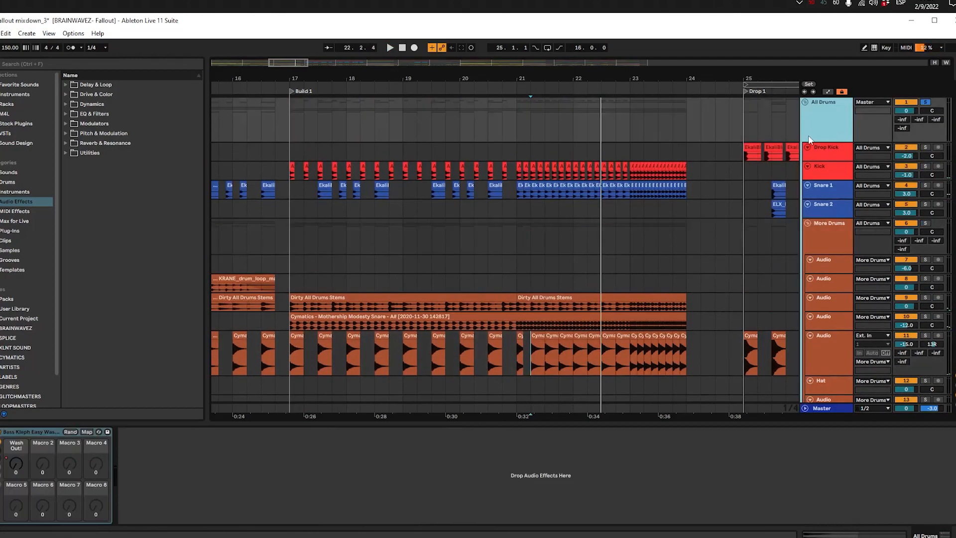
{"action": "scroll", "coordinate": [598, 184], "scroll_direction": "down", "scroll_amount": 10}
{"action": "scroll", "coordinate": [596, 181], "scroll_direction": "down", "scroll_amount": 3}
{"action": "scroll", "coordinate": [596, 180], "scroll_direction": "up", "scroll_amount": 9}
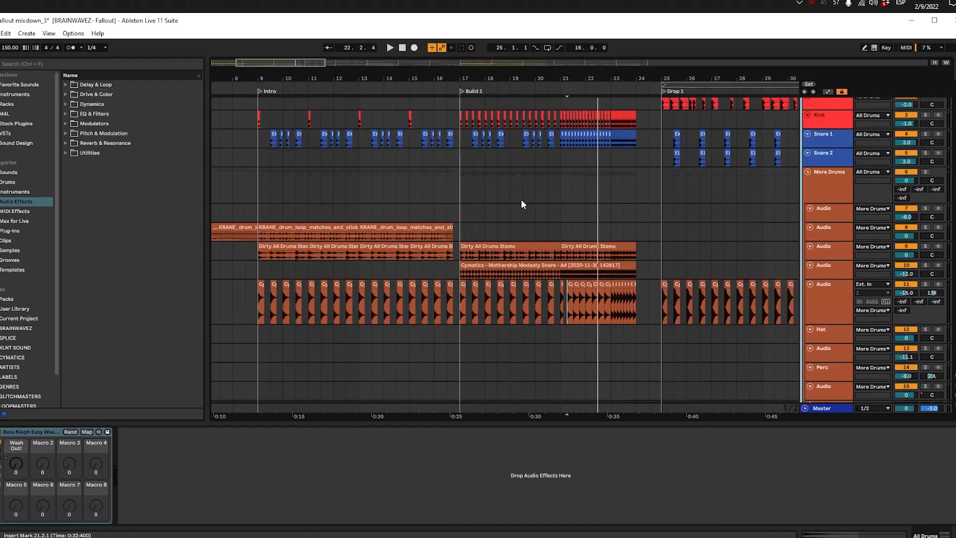
{"action": "left_click", "coordinate": [449, 153]}
{"action": "left_click", "coordinate": [456, 154]}
{"action": "key", "text": "space"}
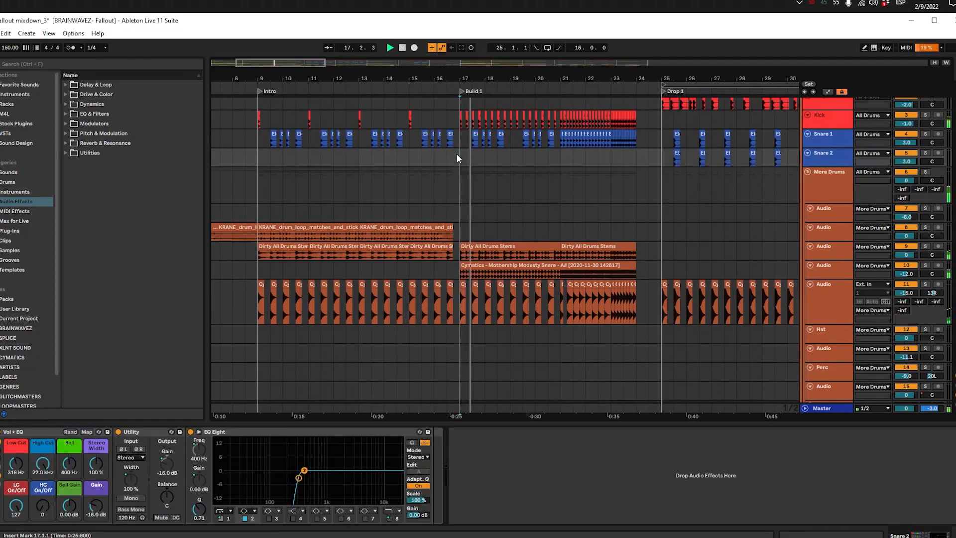
Step: Fold the More Drums group and check the effects on the Kick track and the All Drums group
{"action": "left_click", "coordinate": [833, 193]}
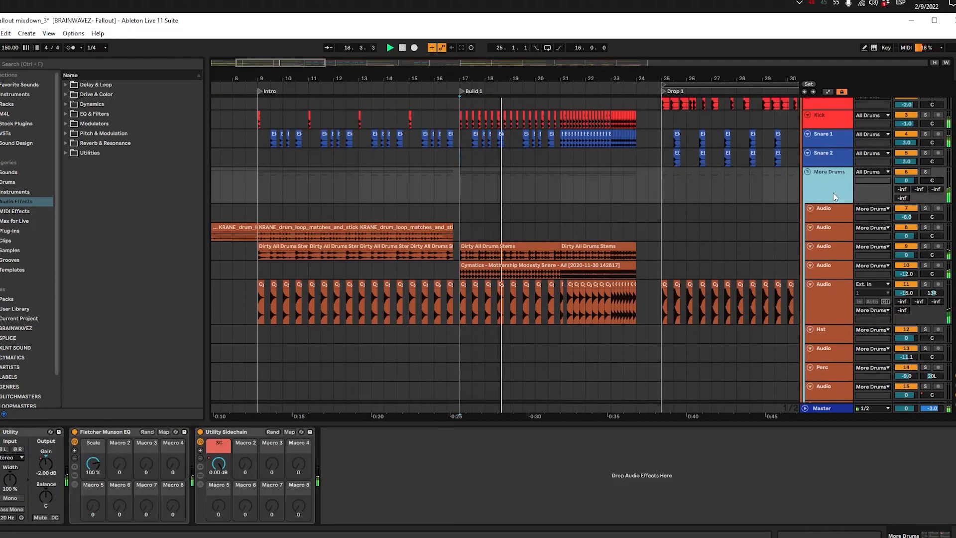
{"action": "left_click", "coordinate": [808, 173]}
{"action": "left_click", "coordinate": [823, 115]}
{"action": "scroll", "coordinate": [826, 140], "scroll_direction": "up", "scroll_amount": 1}
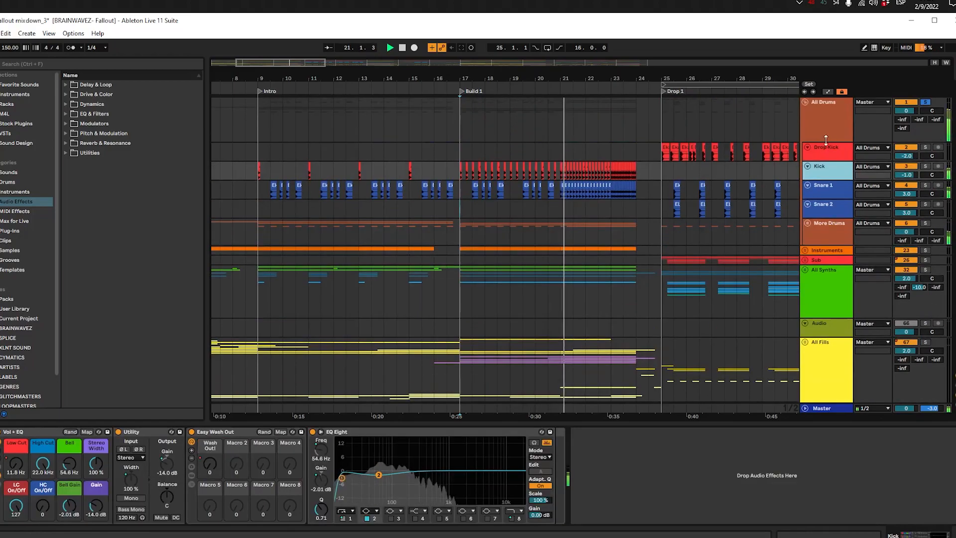
{"action": "left_click", "coordinate": [823, 131]}
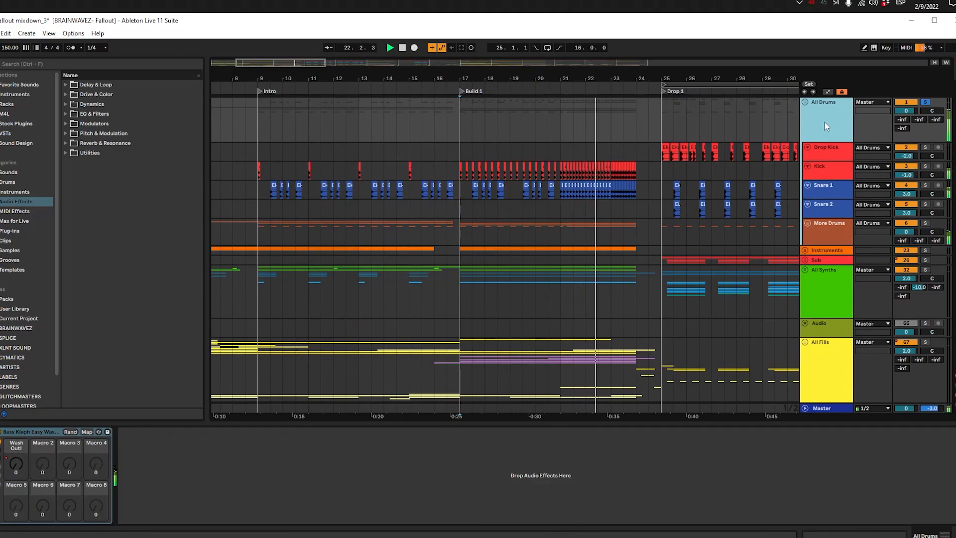
Step: Check the automation view, turn off the All Drums group's solo, and stop playback
{"action": "key", "text": "a"}
{"action": "key", "text": "a"}
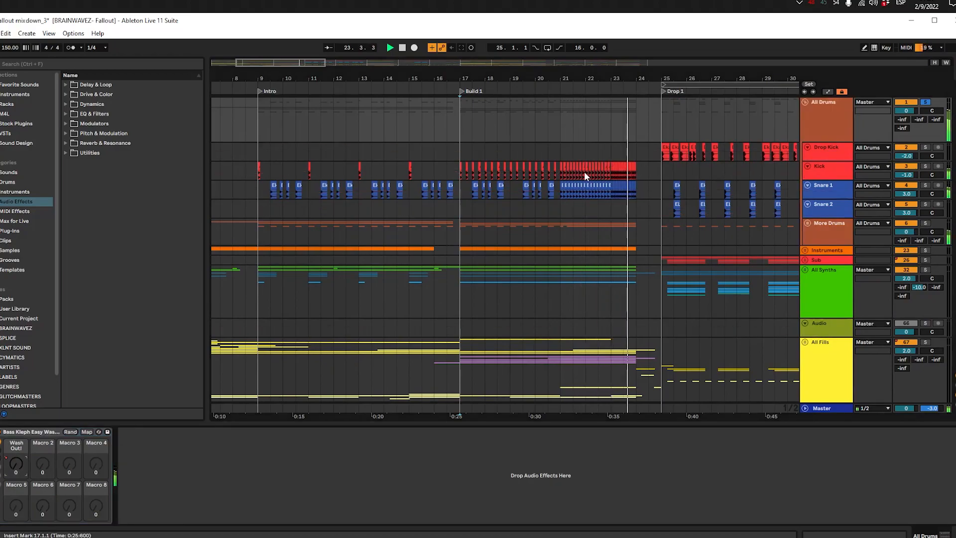
{"action": "left_click", "coordinate": [816, 125]}
{"action": "key", "text": "space"}
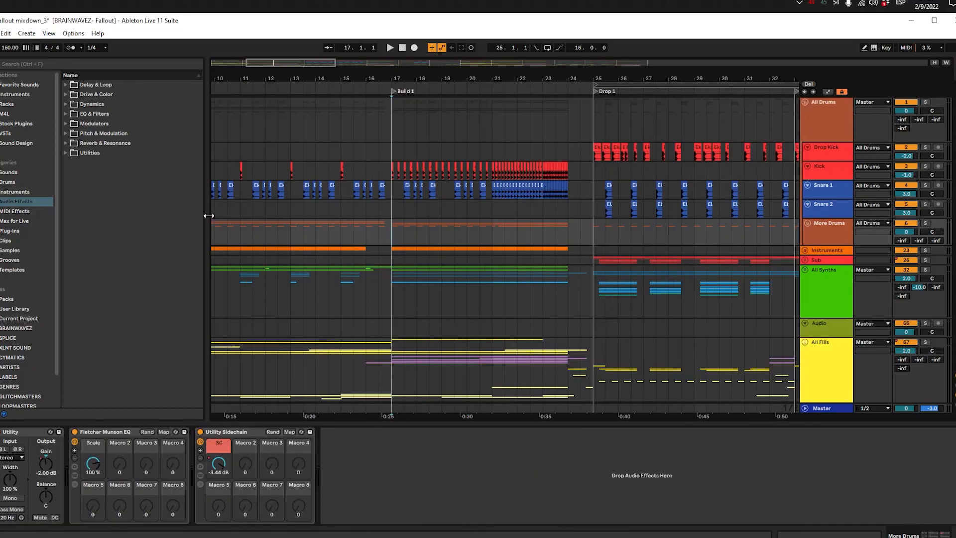
Step: Play the full mix from bar 15 into Build 1 with the All Drums group selected
{"action": "left_click_drag", "start_coordinate": [521, 248], "coordinate": [606, 247]}
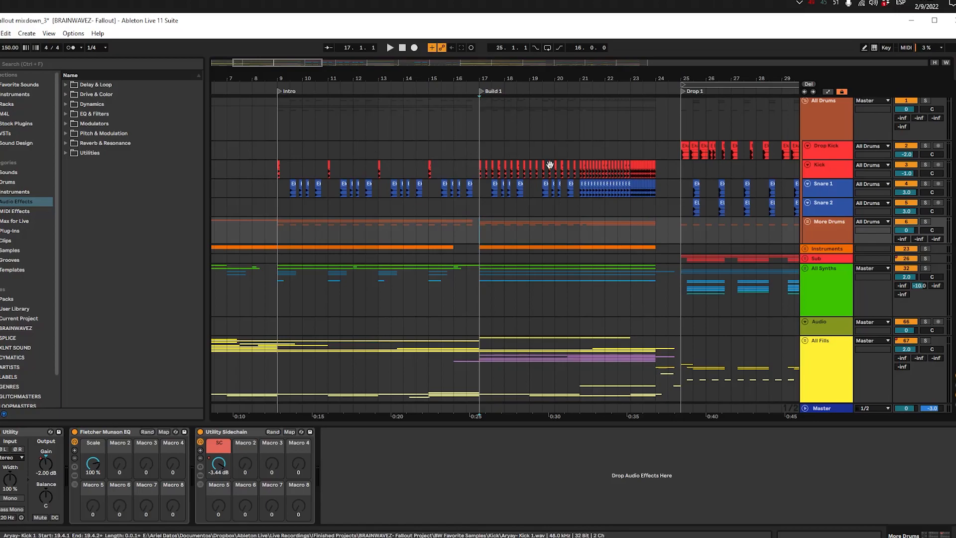
{"action": "left_click", "coordinate": [428, 149]}
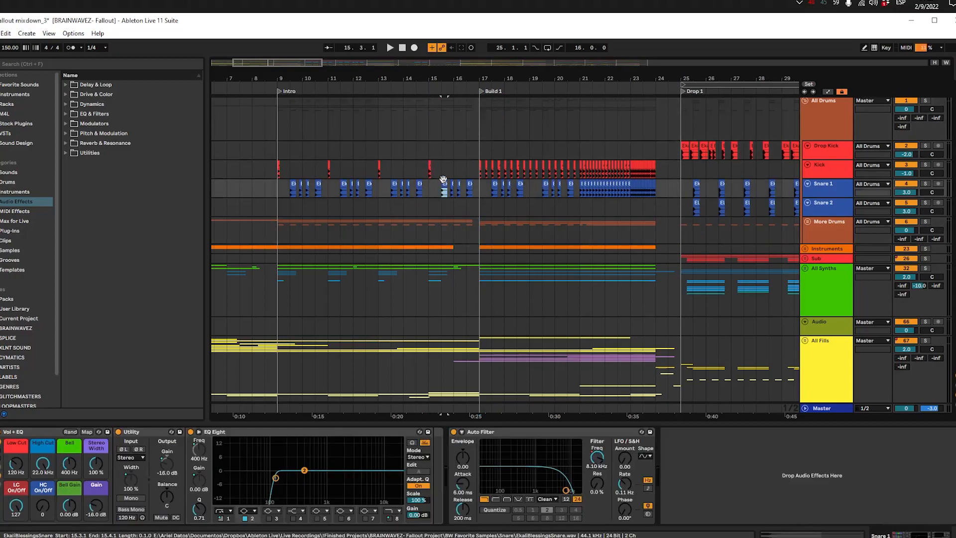
{"action": "left_click", "coordinate": [424, 138]}
{"action": "key", "text": "space"}
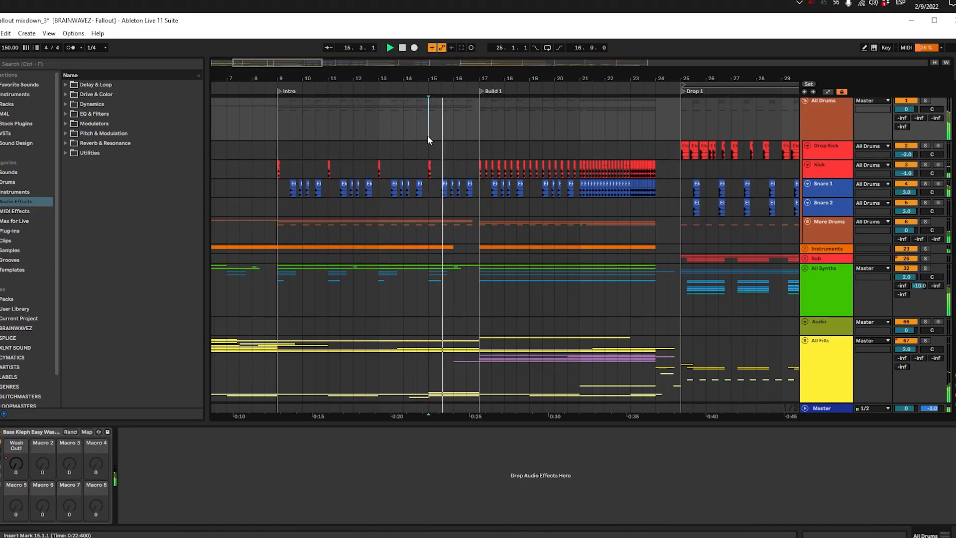
{"action": "left_click", "coordinate": [662, 122]}
{"action": "left_click", "coordinate": [821, 113]}
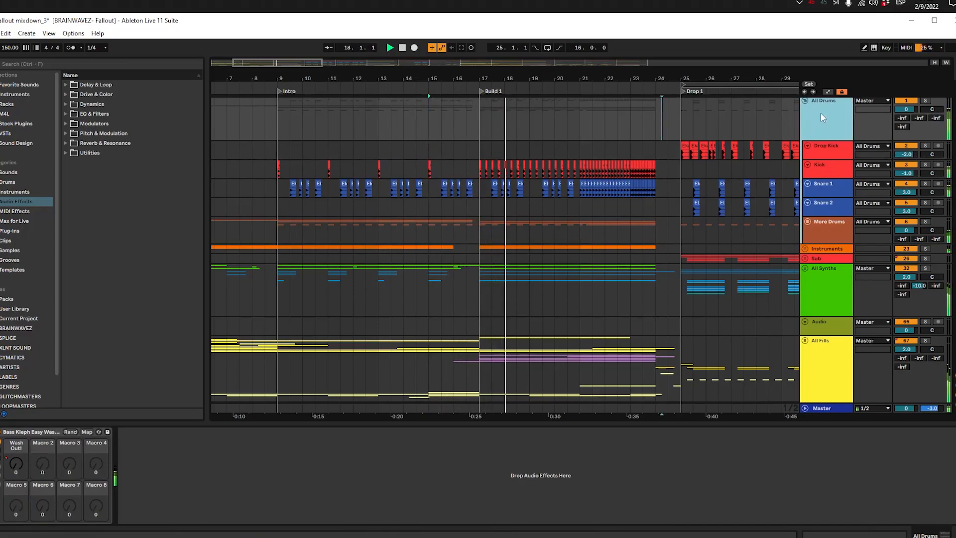
Step: Stop the full mix and place the insert marker at bar 17 in the More Drums group, at the start of Build 1
{"action": "scroll", "coordinate": [597, 169], "scroll_direction": "down", "scroll_amount": 2}
{"action": "left_click", "coordinate": [440, 207]}
{"action": "key", "text": "space"}
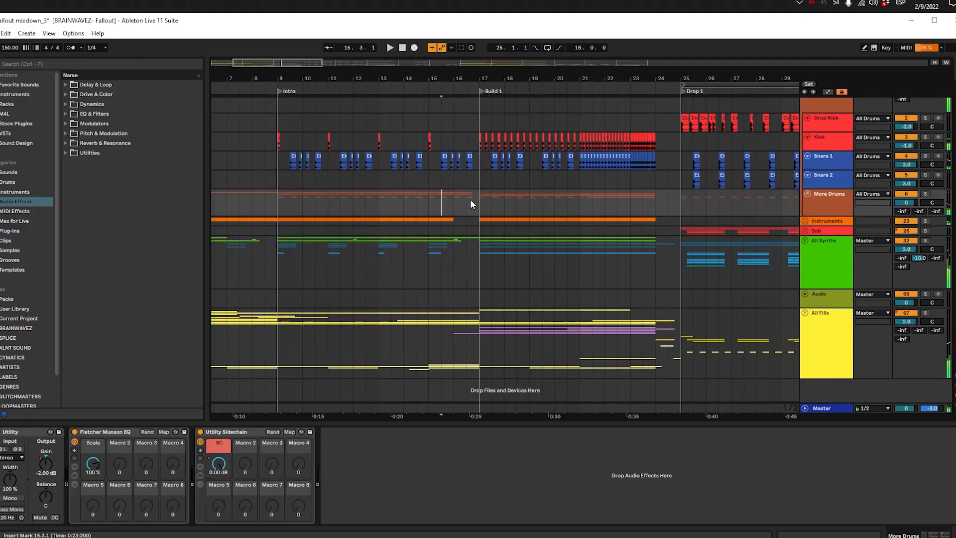
{"action": "left_click_drag", "start_coordinate": [561, 208], "coordinate": [418, 230]}
{"action": "left_click_drag", "start_coordinate": [326, 234], "coordinate": [425, 225]}
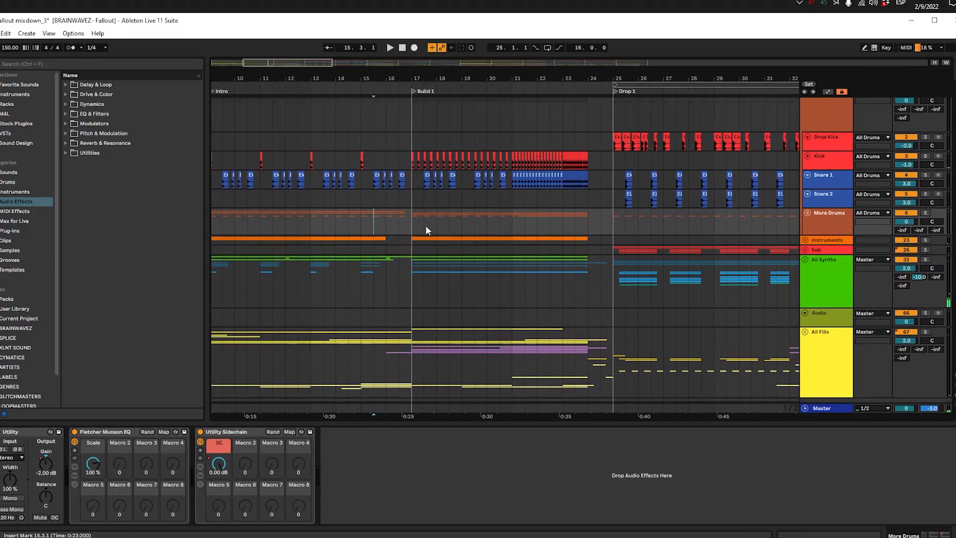
{"action": "left_click", "coordinate": [412, 219]}
{"action": "left_click_drag", "start_coordinate": [387, 168], "coordinate": [507, 180]}
{"action": "left_click_drag", "start_coordinate": [536, 251], "coordinate": [390, 268]}
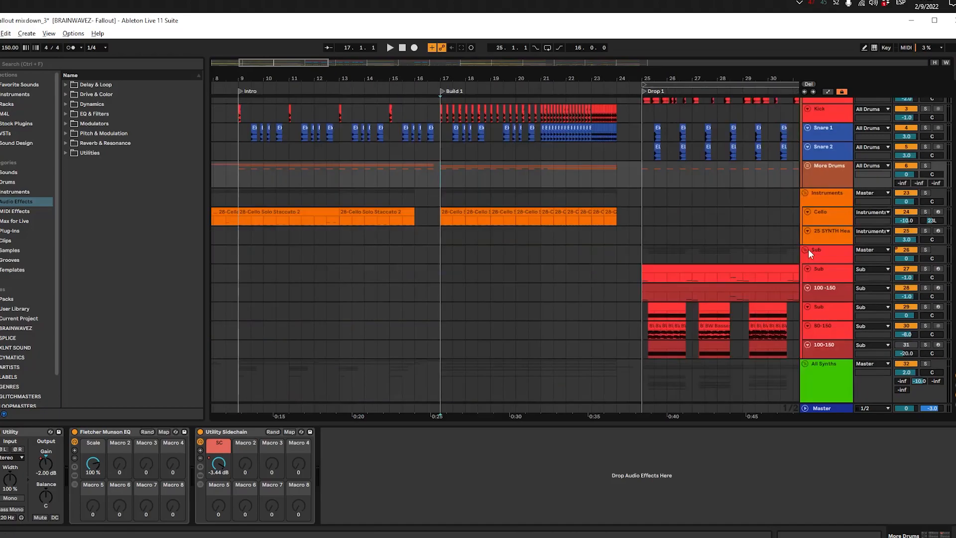
Step: Fold the All Drums group, leave the Instruments group unfolded, and place the insert marker at bar 17 on the Instruments group
{"action": "scroll", "coordinate": [602, 216], "scroll_direction": "up", "scroll_amount": 2}
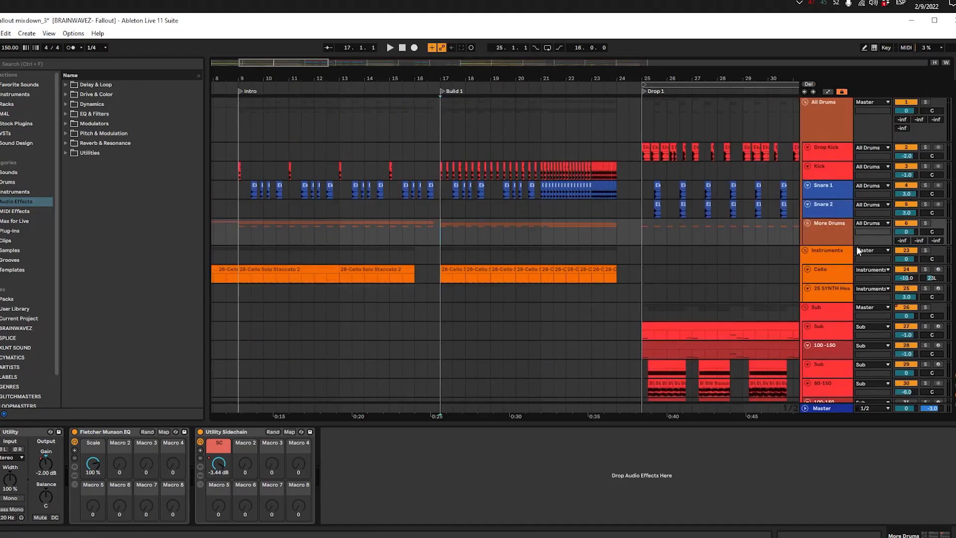
{"action": "left_click", "coordinate": [805, 250]}
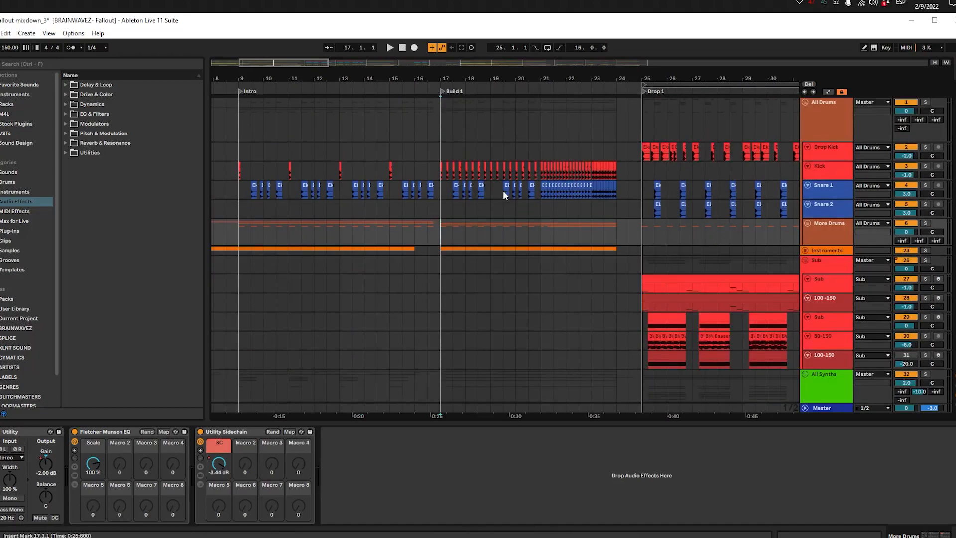
{"action": "left_click", "coordinate": [509, 225]}
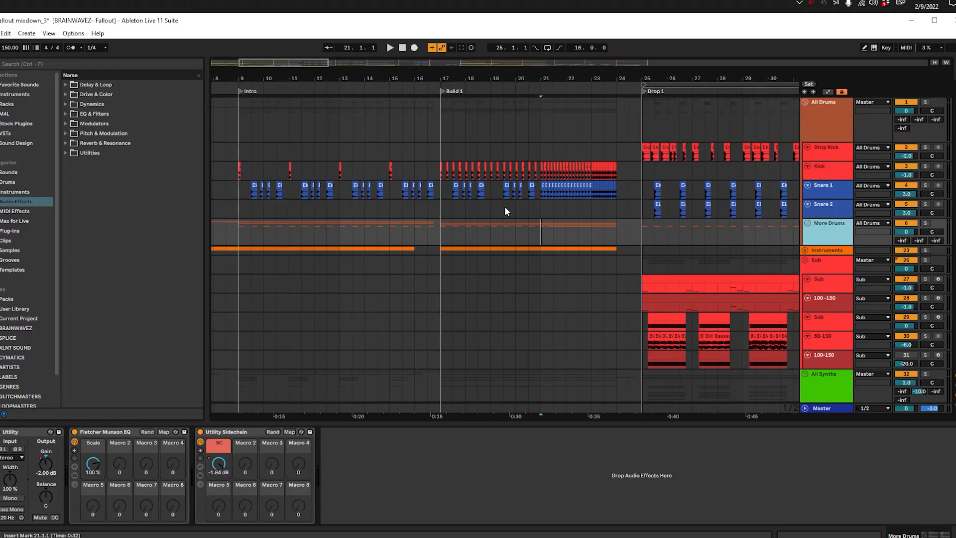
{"action": "scroll", "coordinate": [504, 206], "scroll_direction": "down", "scroll_amount": 3}
{"action": "scroll", "coordinate": [504, 206], "scroll_direction": "up", "scroll_amount": 3}
{"action": "left_click", "coordinate": [805, 103]}
{"action": "left_click", "coordinate": [805, 137]}
{"action": "left_click", "coordinate": [488, 164]}
{"action": "scroll", "coordinate": [545, 164], "scroll_direction": "down", "scroll_amount": 1}
{"action": "scroll", "coordinate": [546, 166], "scroll_direction": "up", "scroll_amount": 2}
{"action": "left_click", "coordinate": [447, 133]}
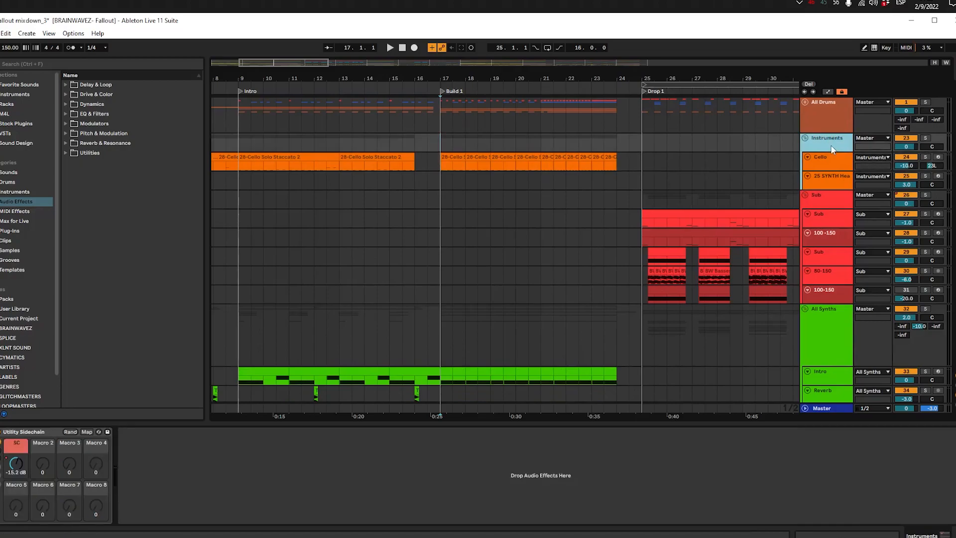
Step: Hide the device view and look over the All Synths and Brass clips from the Intro through Build 1
{"action": "left_click_drag", "start_coordinate": [452, 334], "coordinate": [299, 228]}
{"action": "scroll", "coordinate": [319, 227], "scroll_direction": "down", "scroll_amount": 3}
{"action": "scroll", "coordinate": [495, 211], "scroll_direction": "down", "scroll_amount": 3}
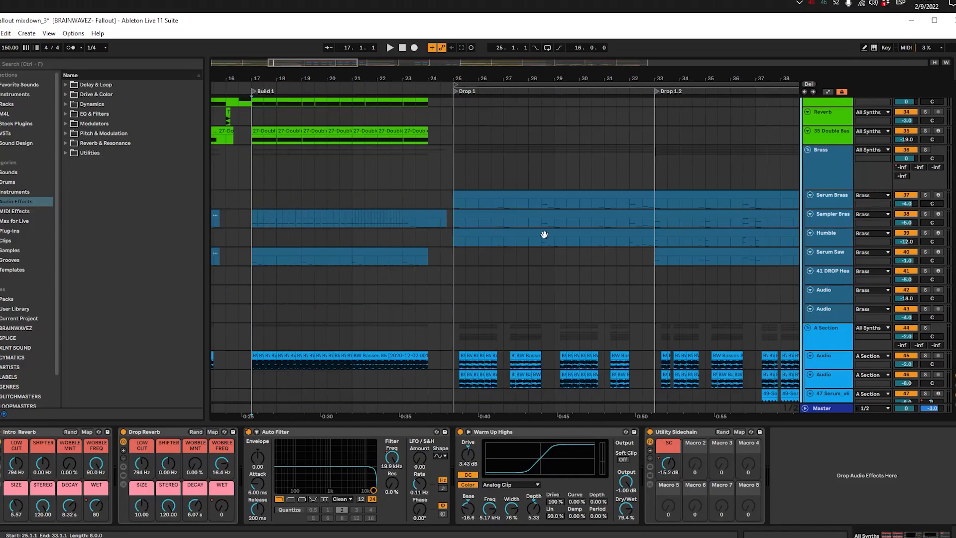
{"action": "left_click_drag", "start_coordinate": [447, 221], "coordinate": [580, 231]}
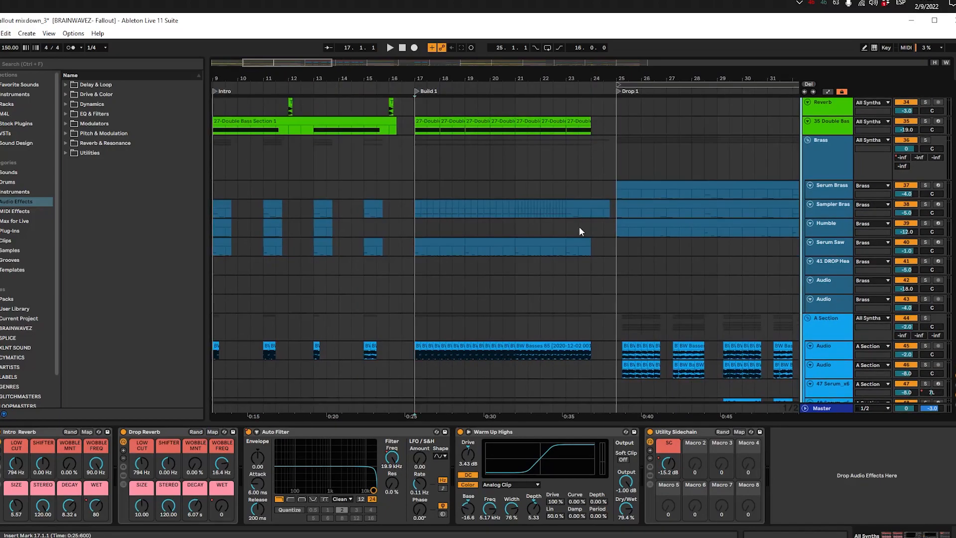
{"action": "left_click_drag", "start_coordinate": [440, 229], "coordinate": [402, 243]}
{"action": "left_click_drag", "start_coordinate": [381, 299], "coordinate": [590, 282]}
{"action": "key", "text": "ctrl+alt+l"}
{"action": "left_click_drag", "start_coordinate": [526, 256], "coordinate": [448, 313]}
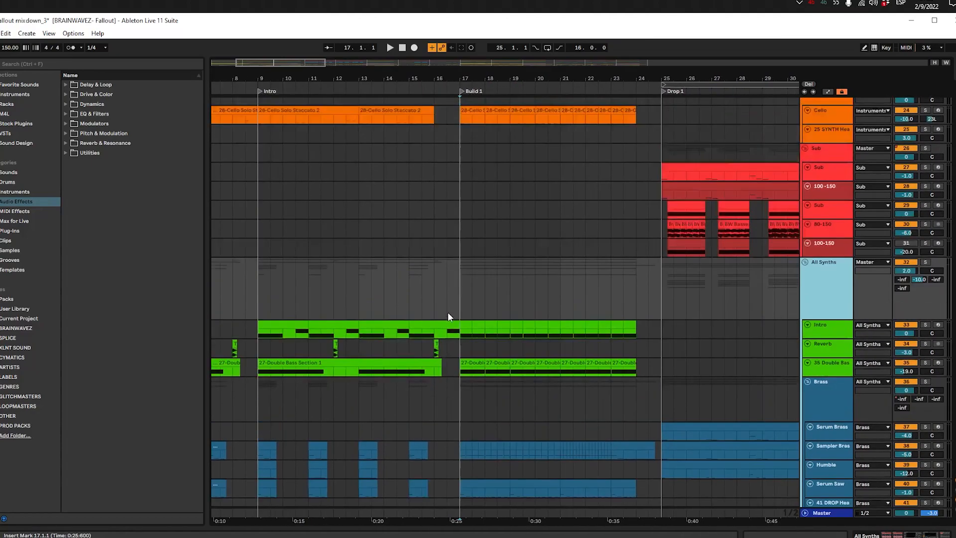
{"action": "scroll", "coordinate": [448, 312], "scroll_direction": "up", "scroll_amount": 2}
{"action": "left_click_drag", "start_coordinate": [523, 299], "coordinate": [606, 230]}
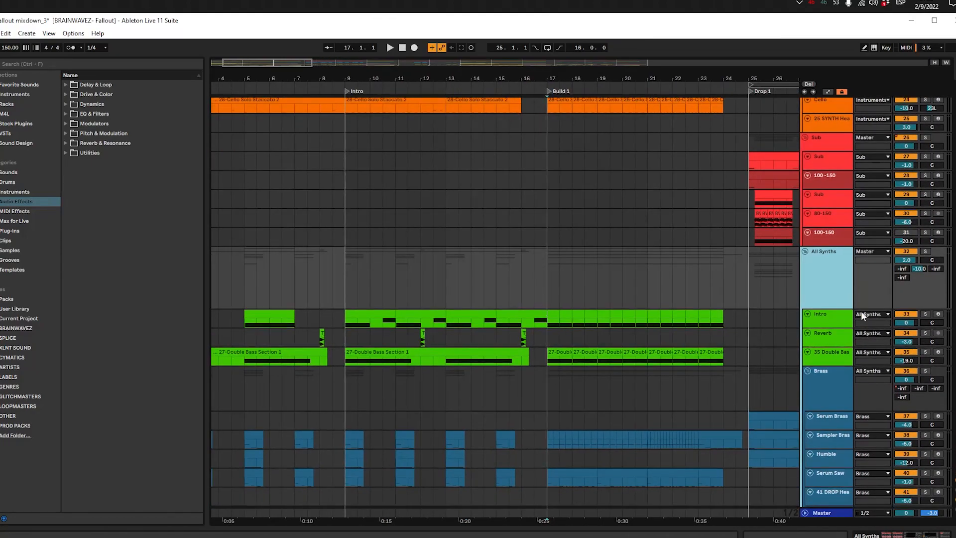
Step: Solo the Intro track in the All Synths group and play its clip from bar 9
{"action": "left_click", "coordinate": [796, 312]}
{"action": "left_click", "coordinate": [375, 319]}
{"action": "key", "text": "space"}
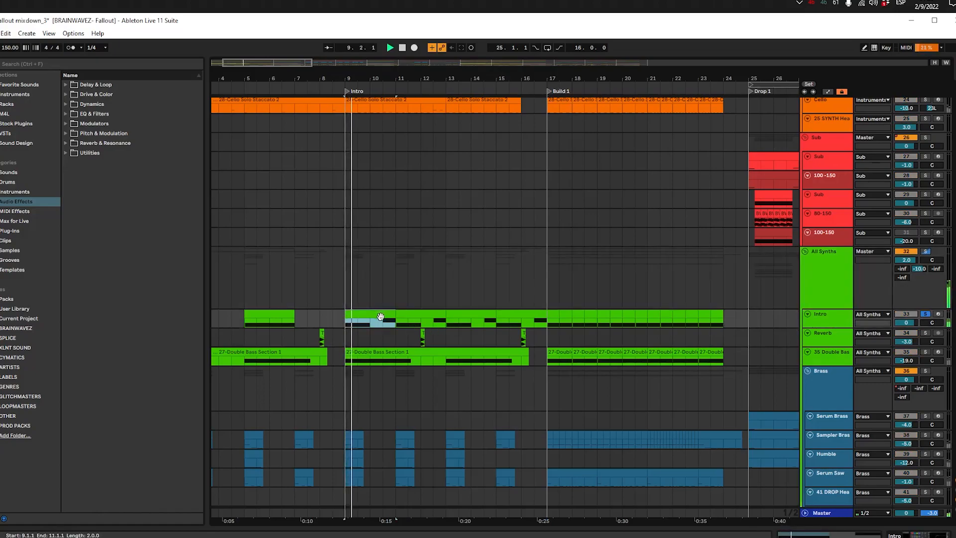
Step: Enlarge the Intro track to show its notes and play its clip from bar 15
{"action": "left_click", "coordinate": [841, 327]}
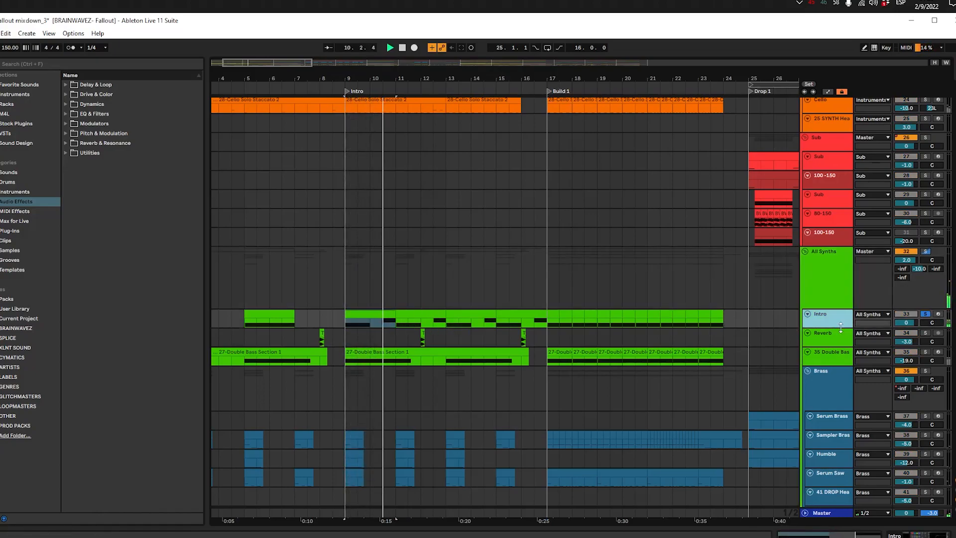
{"action": "left_click_drag", "start_coordinate": [840, 327], "coordinate": [840, 380]}
{"action": "left_click", "coordinate": [506, 313]}
{"action": "key", "text": "space"}
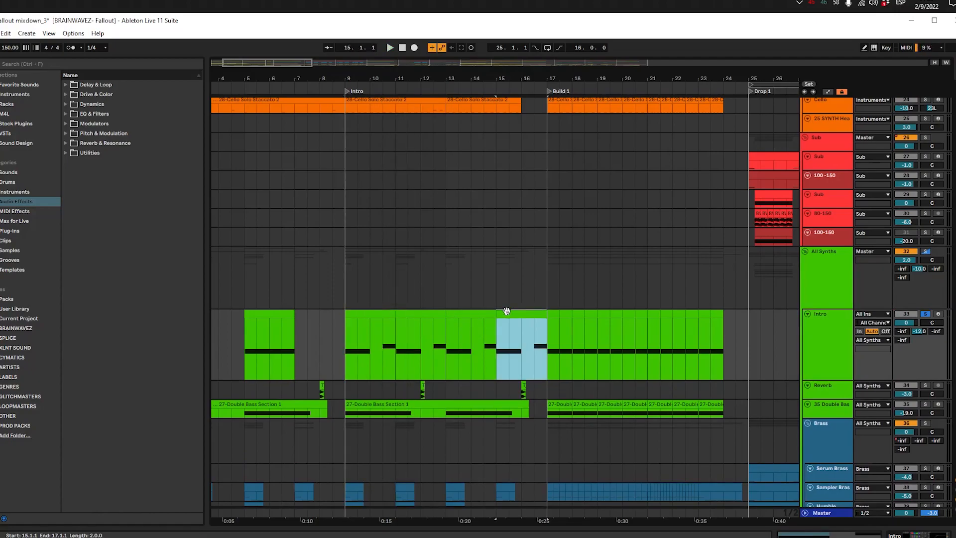
{"action": "key", "text": "space"}
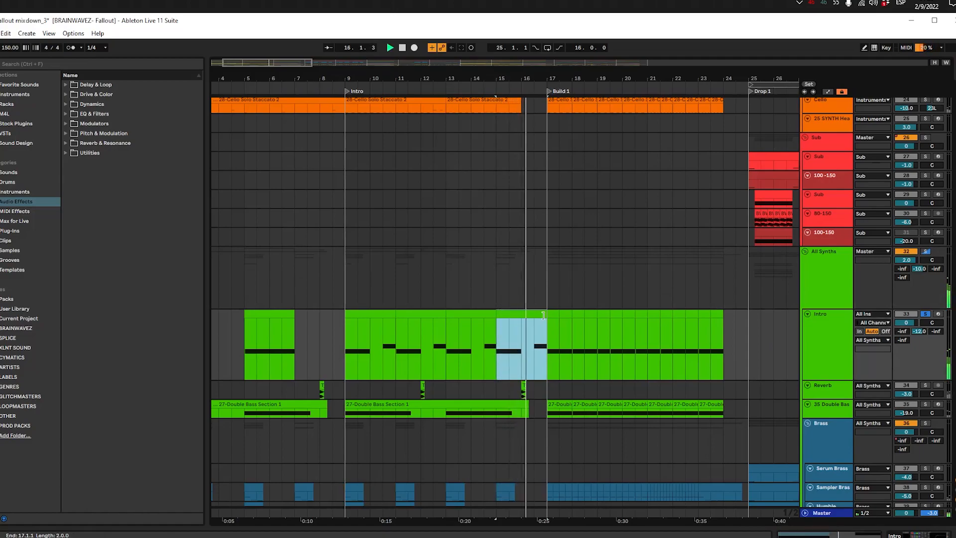
Step: Play the soloed Intro track from bar 17 and check the devices on it and on the All Synths group
{"action": "left_click", "coordinate": [548, 326]}
{"action": "double_click", "coordinate": [815, 335]}
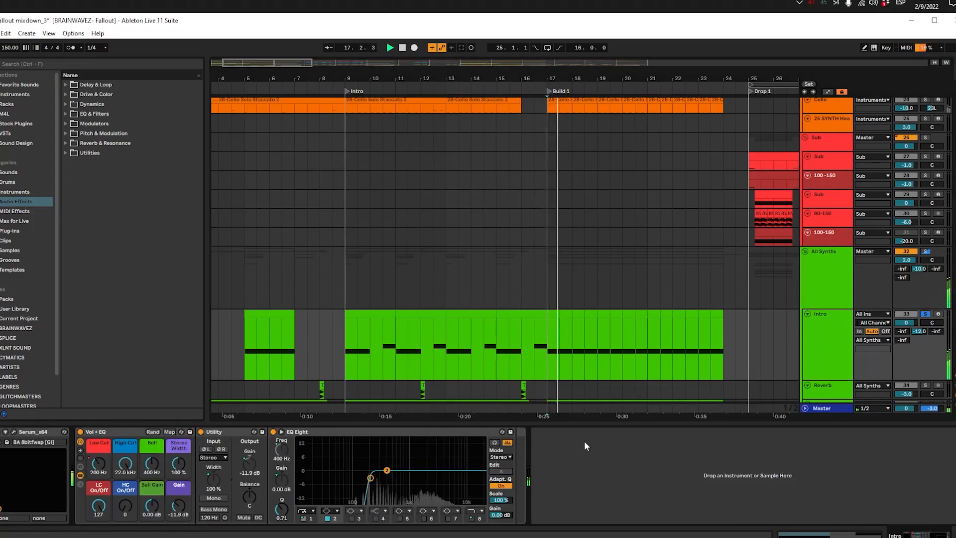
{"action": "scroll", "coordinate": [602, 311], "scroll_direction": "down", "scroll_amount": 3}
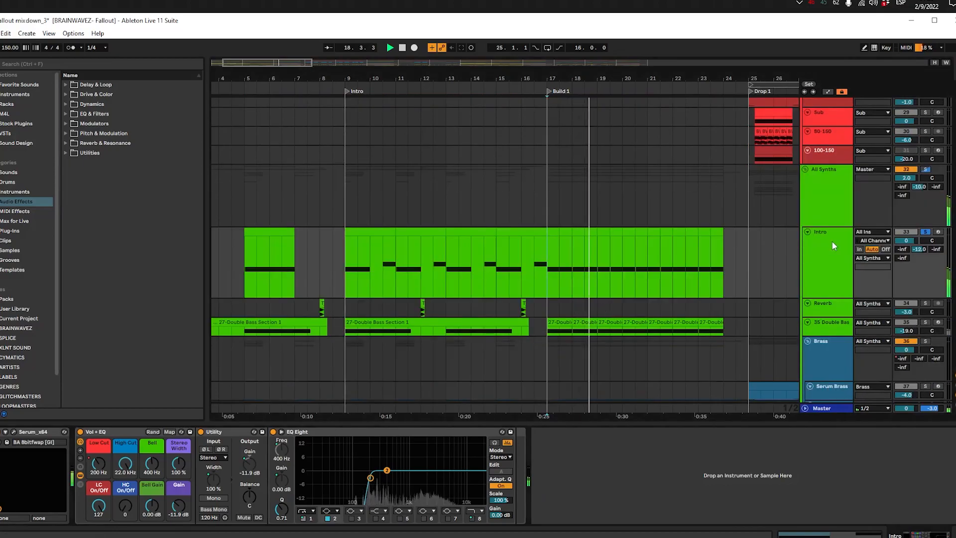
{"action": "left_click", "coordinate": [841, 201]}
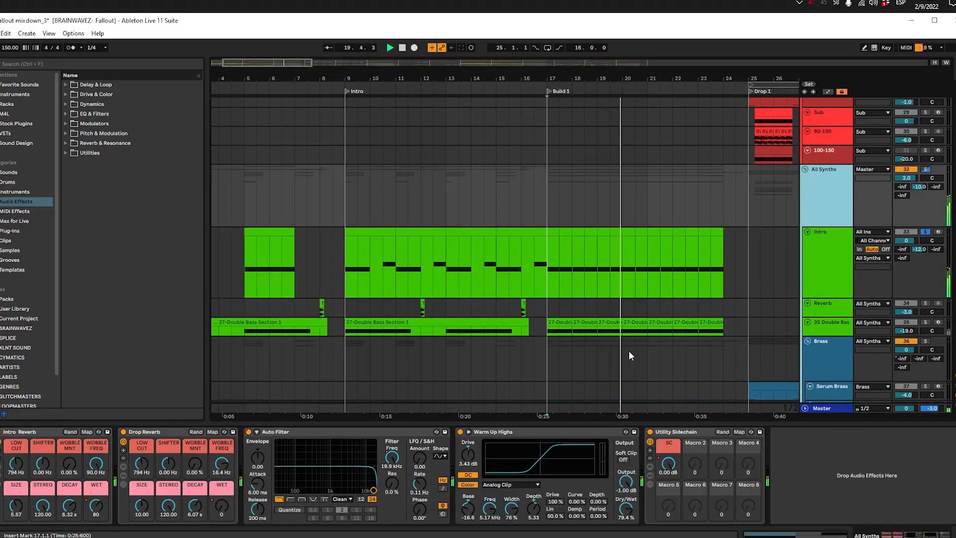
{"action": "left_click", "coordinate": [554, 237]}
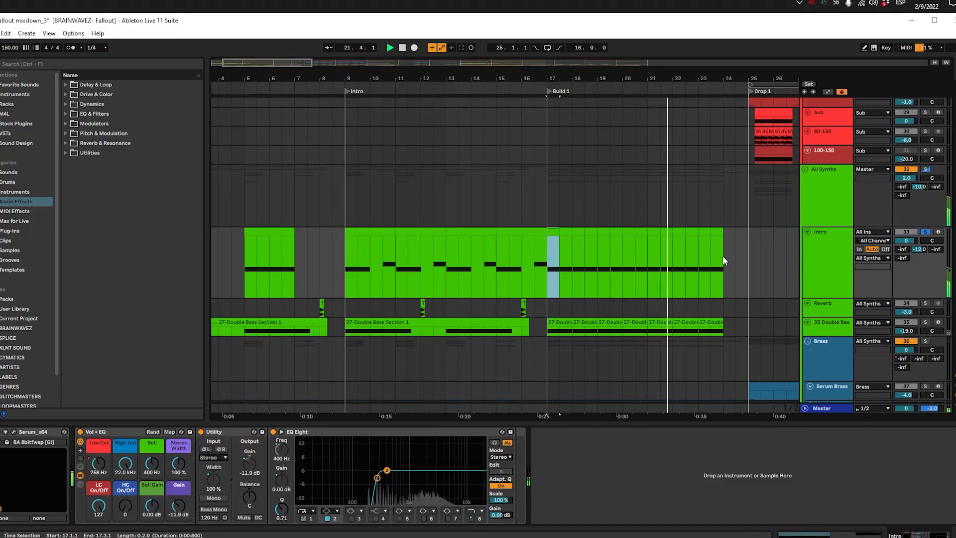
{"action": "left_click", "coordinate": [650, 268]}
{"action": "left_click", "coordinate": [832, 182]}
Step: Enlarge and solo the 35 Double Bass Section track, and play its clip from bar 9
{"action": "scroll", "coordinate": [826, 188], "scroll_direction": "up", "scroll_amount": 3}
{"action": "scroll", "coordinate": [826, 188], "scroll_direction": "down", "scroll_amount": 4}
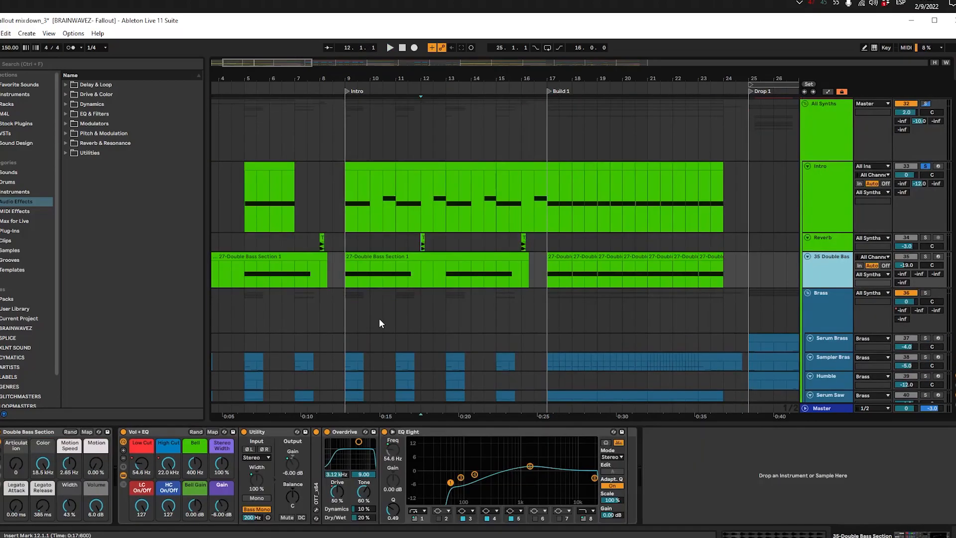
{"action": "left_click", "coordinate": [362, 273]}
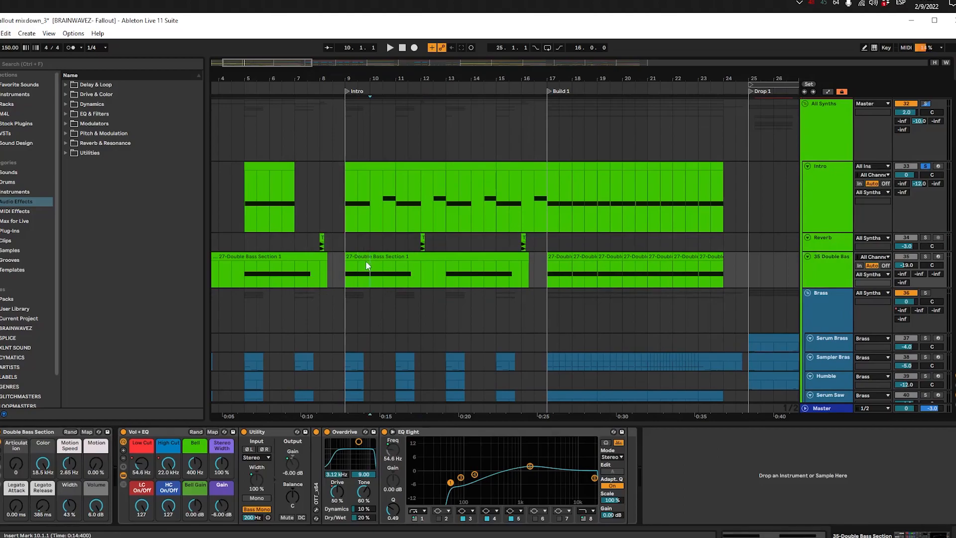
{"action": "left_click", "coordinate": [366, 261]}
{"action": "key", "text": "space"}
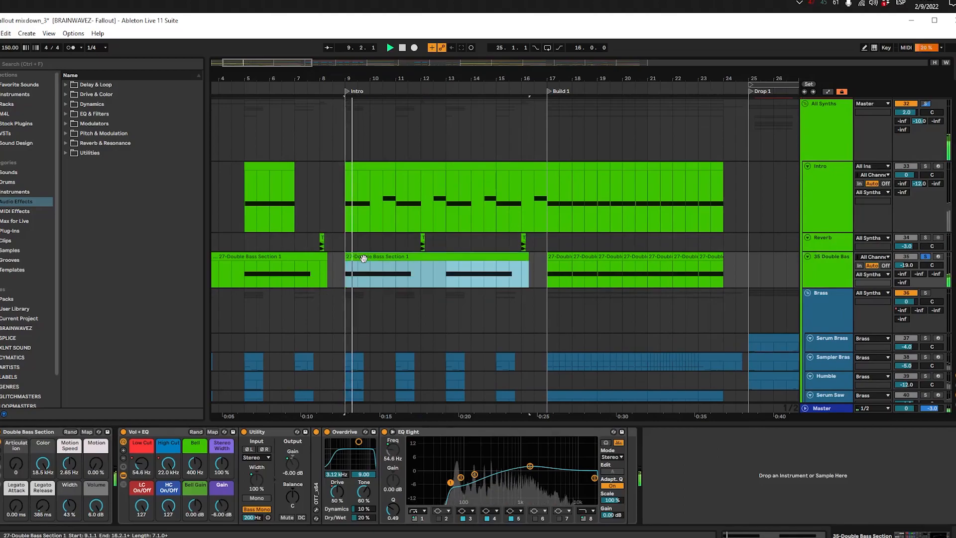
Step: Play the double bass through Build 1 from bar 17, then stop and select its clips from bar 17 to bar 23
{"action": "left_click", "coordinate": [446, 280]}
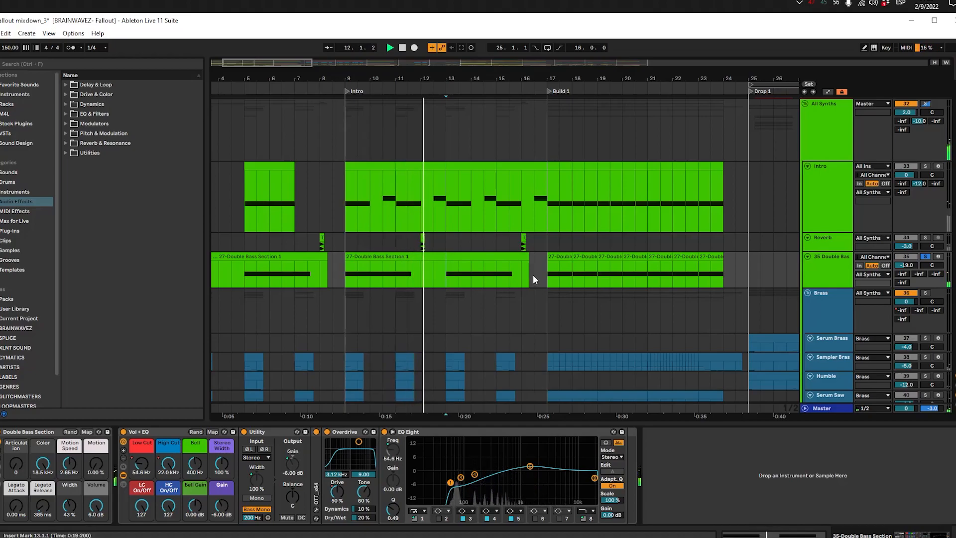
{"action": "left_click", "coordinate": [547, 265]}
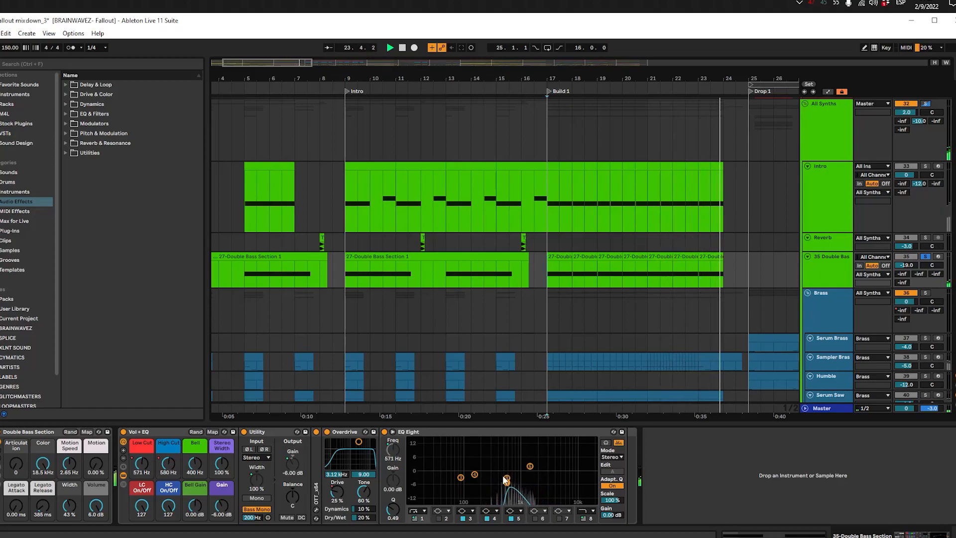
{"action": "left_click_drag", "start_coordinate": [550, 271], "coordinate": [698, 269]}
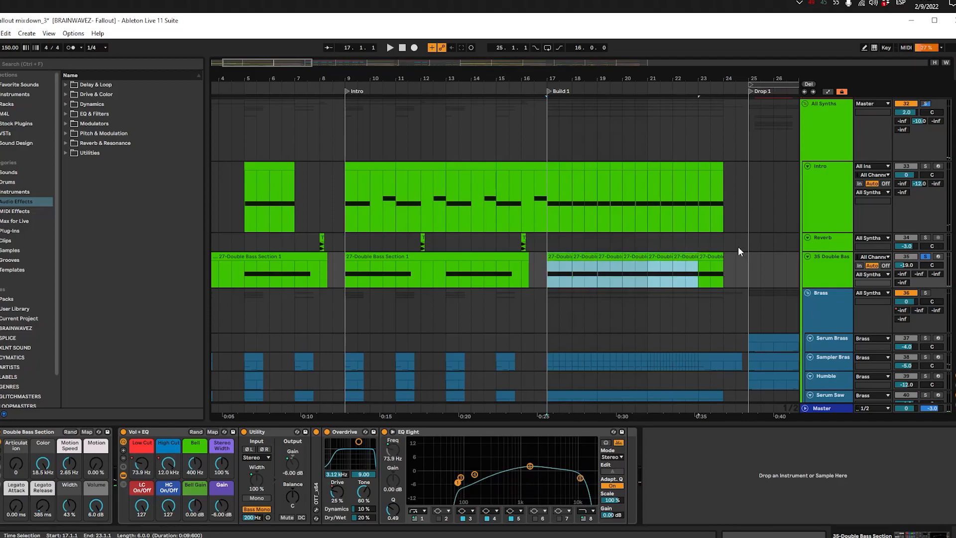
Step: Turn off the double bass solo and play the full mix briefly from the start of Build 1 with the Brass group selected
{"action": "scroll", "coordinate": [712, 270], "scroll_direction": "up", "scroll_amount": 3}
{"action": "scroll", "coordinate": [706, 273], "scroll_direction": "down", "scroll_amount": 3}
{"action": "scroll", "coordinate": [478, 291], "scroll_direction": "down", "scroll_amount": 4}
{"action": "left_click_drag", "start_coordinate": [407, 245], "coordinate": [464, 269]}
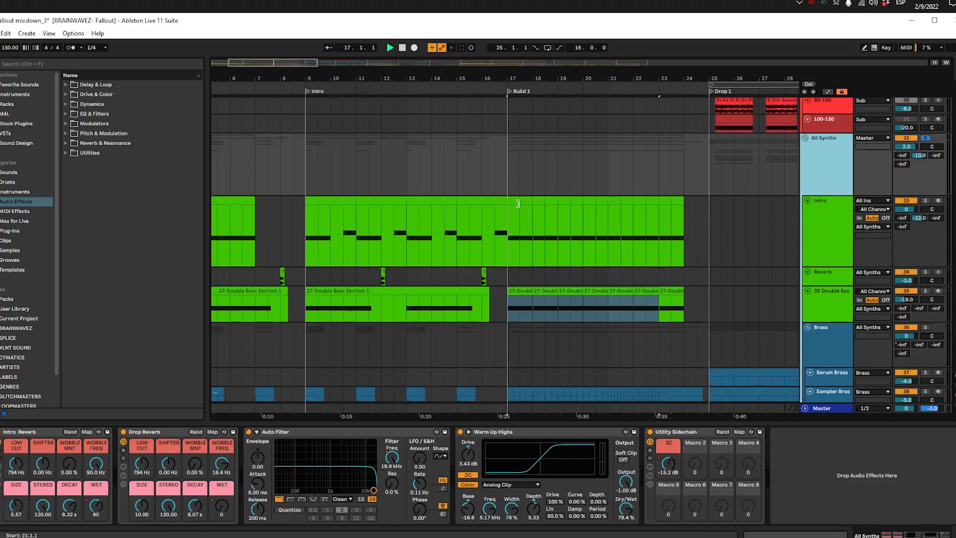
{"action": "key", "text": "space"}
{"action": "left_click", "coordinate": [306, 181]}
{"action": "left_click", "coordinate": [514, 161]}
{"action": "scroll", "coordinate": [542, 186], "scroll_direction": "down", "scroll_amount": 4}
{"action": "scroll", "coordinate": [578, 186], "scroll_direction": "down", "scroll_amount": 2}
{"action": "left_click", "coordinate": [577, 186]}
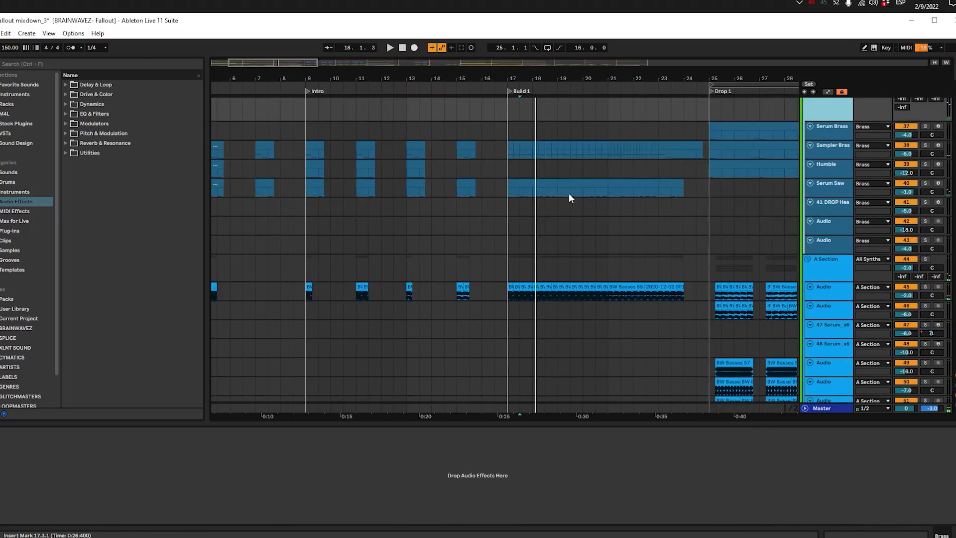
Step: Look over the All Synths and Brass clips around Build 1 and place the insert marker at 16.3.1 in the Brass group
{"action": "scroll", "coordinate": [409, 268], "scroll_direction": "up", "scroll_amount": 2}
{"action": "left_click_drag", "start_coordinate": [488, 286], "coordinate": [337, 279]}
{"action": "scroll", "coordinate": [453, 242], "scroll_direction": "down", "scroll_amount": 6}
{"action": "scroll", "coordinate": [462, 241], "scroll_direction": "up", "scroll_amount": 5}
{"action": "scroll", "coordinate": [462, 241], "scroll_direction": "up", "scroll_amount": 3}
{"action": "left_click", "coordinate": [344, 265]}
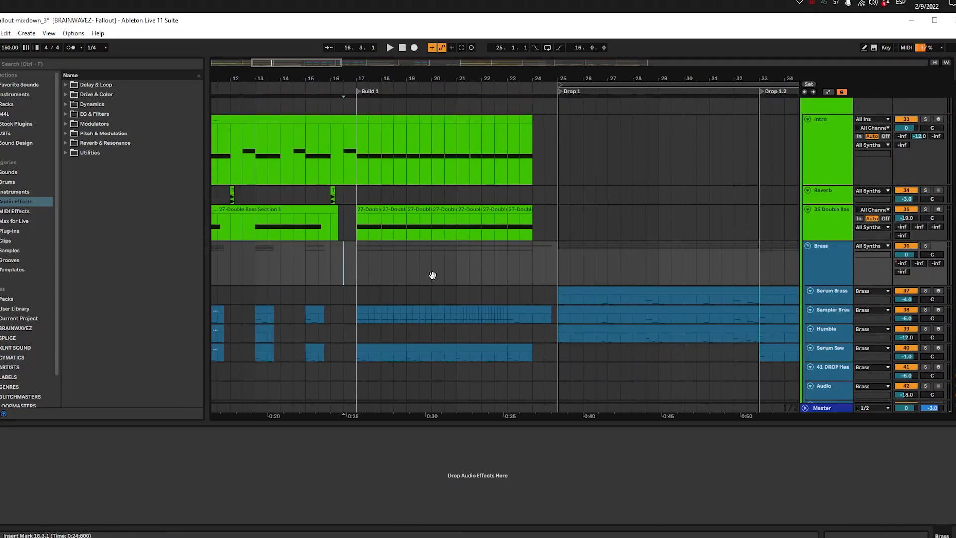
{"action": "scroll", "coordinate": [383, 278], "scroll_direction": "left", "scroll_amount": 1}
{"action": "scroll", "coordinate": [355, 311], "scroll_direction": "up", "scroll_amount": 3}
{"action": "scroll", "coordinate": [355, 310], "scroll_direction": "down", "scroll_amount": 3}
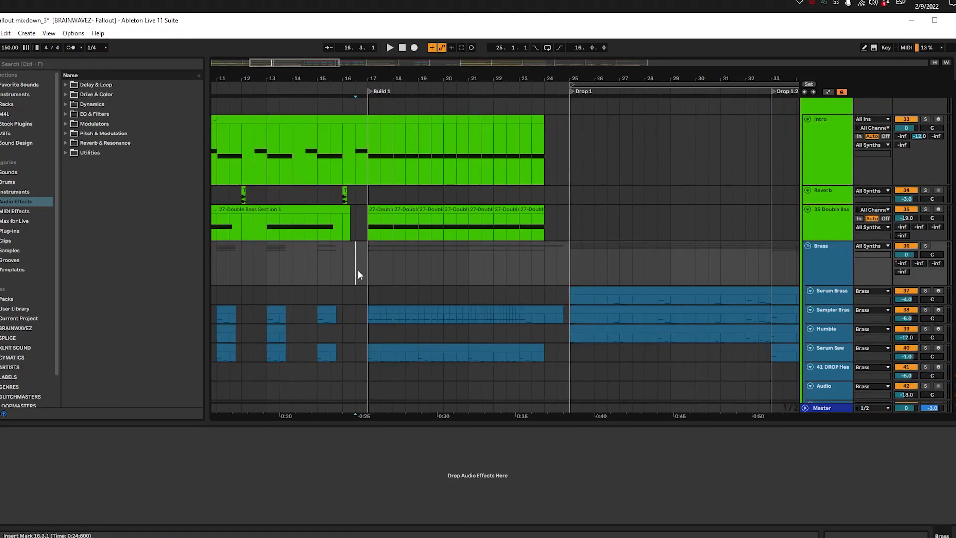
Step: Solo the Sampler Brass track, play it from bar 17, and enlarge the track to show its notes
{"action": "scroll", "coordinate": [364, 266], "scroll_direction": "down", "scroll_amount": 3}
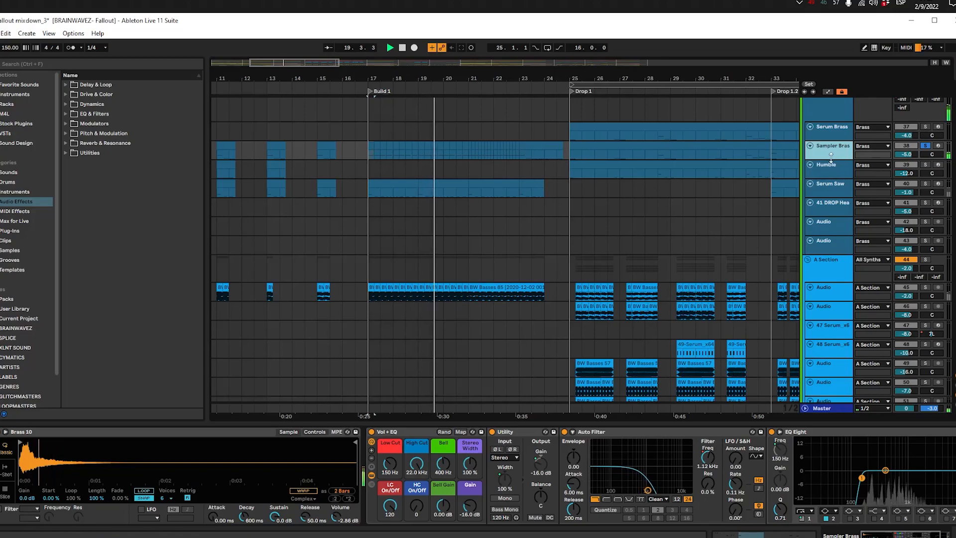
{"action": "left_click_drag", "start_coordinate": [830, 160], "coordinate": [837, 203]}
{"action": "scroll", "coordinate": [517, 205], "scroll_direction": "down", "scroll_amount": 2}
{"action": "scroll", "coordinate": [422, 201], "scroll_direction": "up", "scroll_amount": 3}
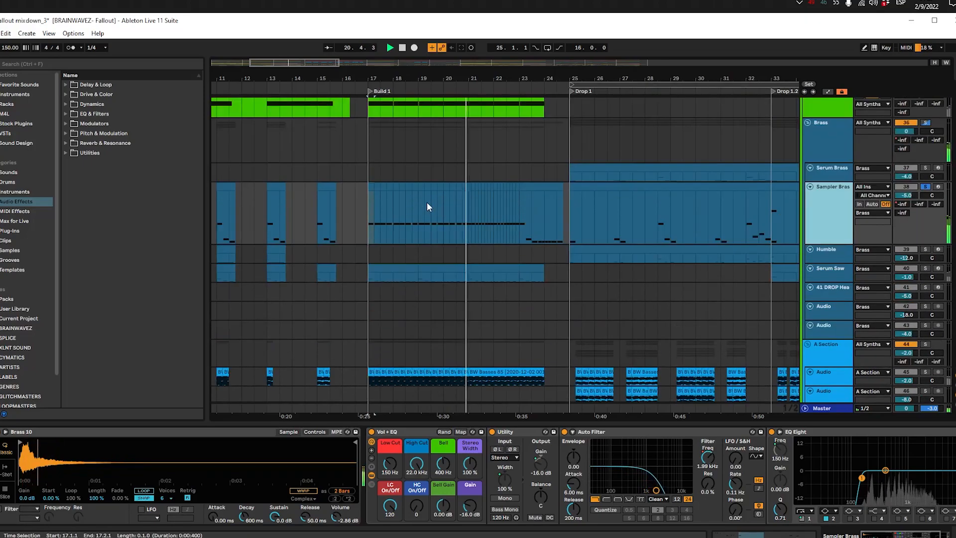
Step: Examine the Sampler Brass notes from Build 1 into Drop 1, stop playback, and return the insert marker to bar 17
{"action": "scroll", "coordinate": [399, 243], "scroll_direction": "down", "scroll_amount": 3}
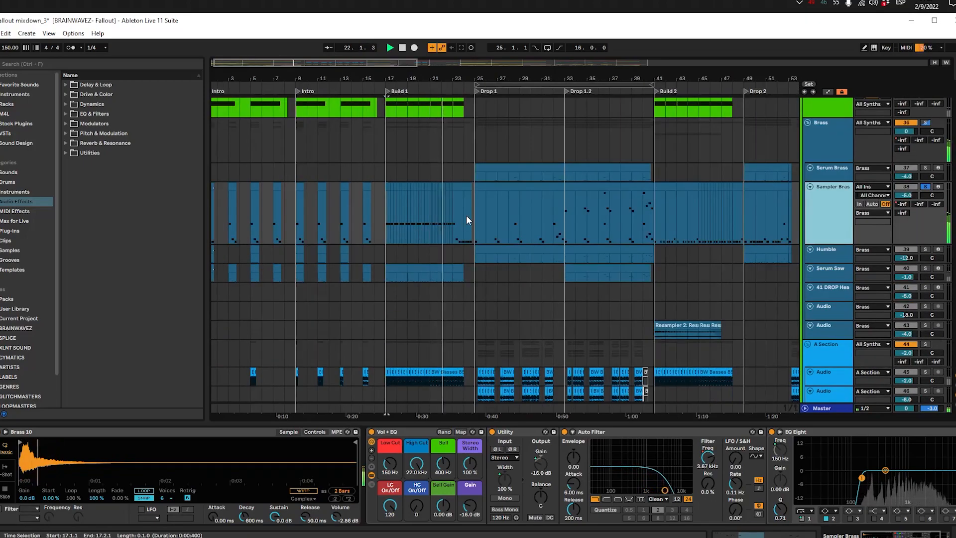
{"action": "scroll", "coordinate": [466, 215], "scroll_direction": "up", "scroll_amount": 5}
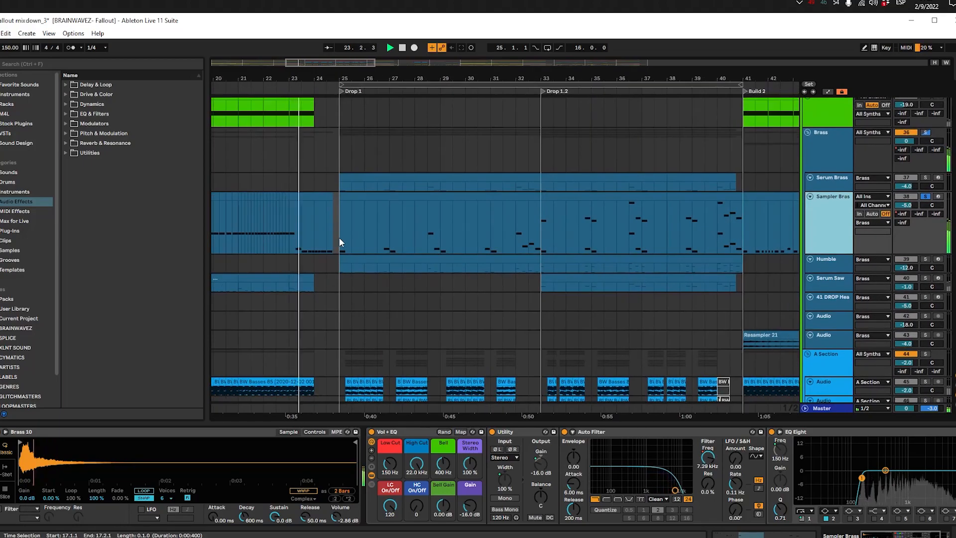
{"action": "scroll", "coordinate": [331, 244], "scroll_direction": "up", "scroll_amount": 4}
{"action": "scroll", "coordinate": [330, 244], "scroll_direction": "down", "scroll_amount": 4}
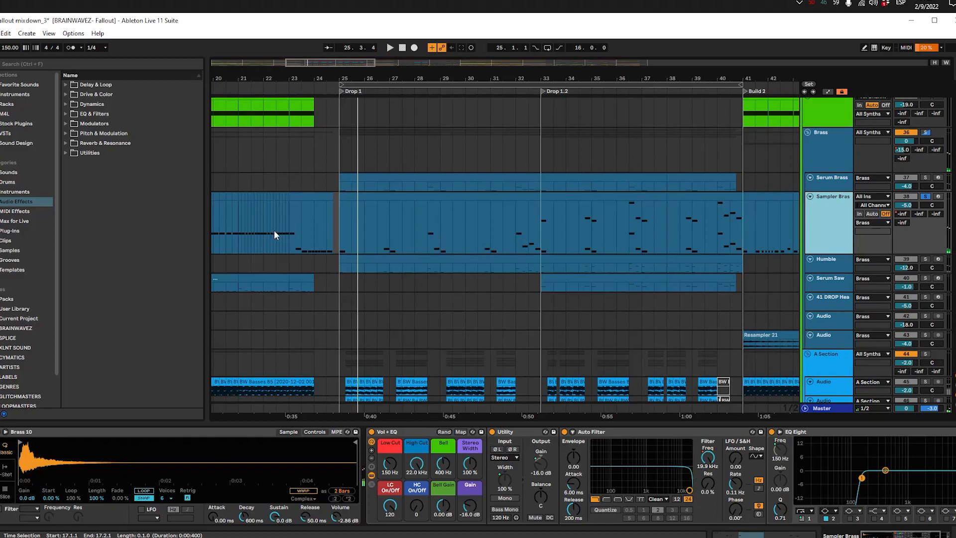
{"action": "scroll", "coordinate": [333, 239], "scroll_direction": "left", "scroll_amount": 5}
{"action": "key", "text": "space"}
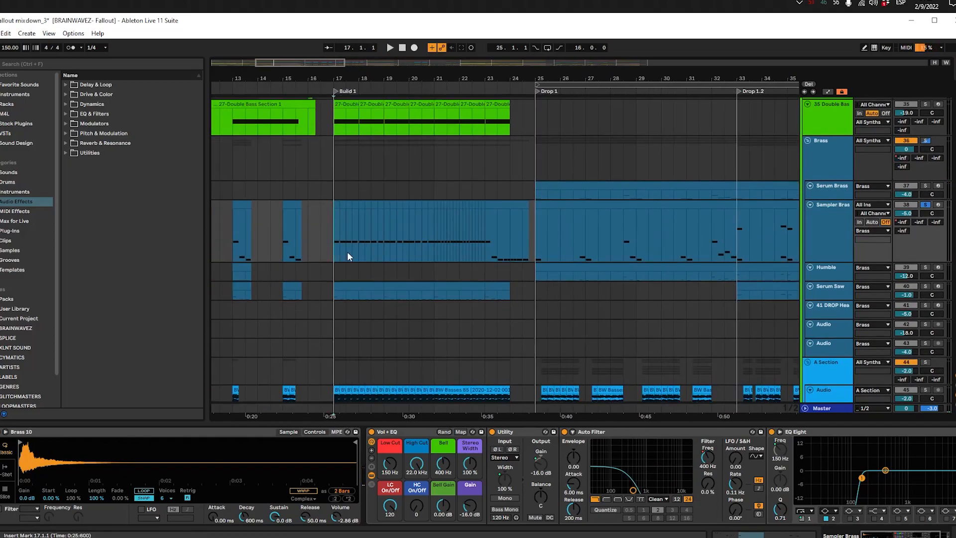
{"action": "scroll", "coordinate": [349, 258], "scroll_direction": "left", "scroll_amount": 4}
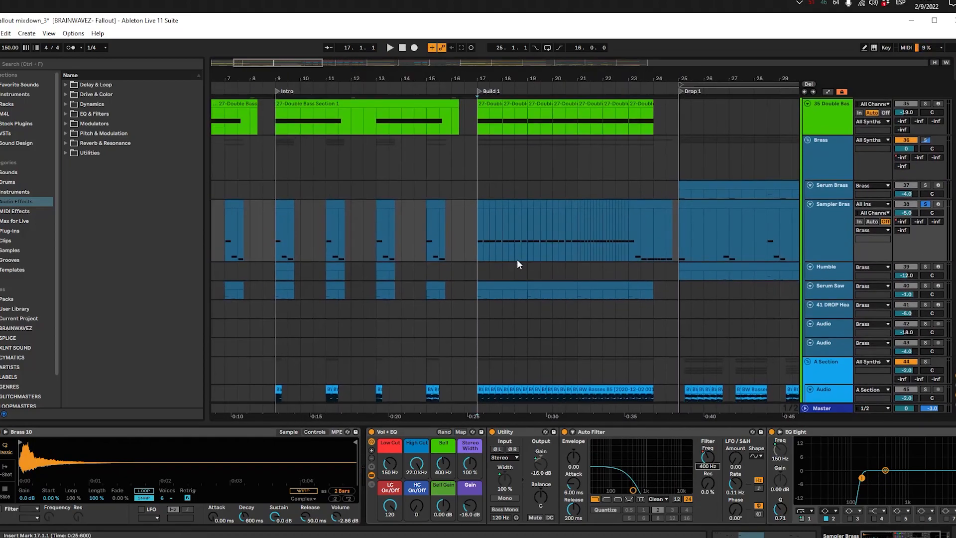
Step: Play the soloed Sampler Brass from 23.1.1 to hear the closing phrase of Build 1
{"action": "scroll", "coordinate": [632, 239], "scroll_direction": "right", "scroll_amount": 2}
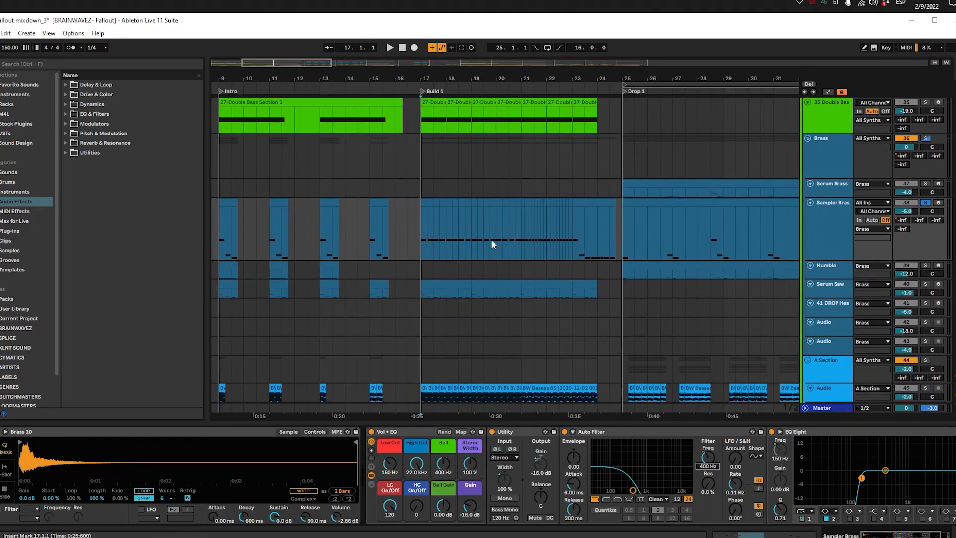
{"action": "left_click", "coordinate": [569, 225]}
{"action": "key", "text": "space"}
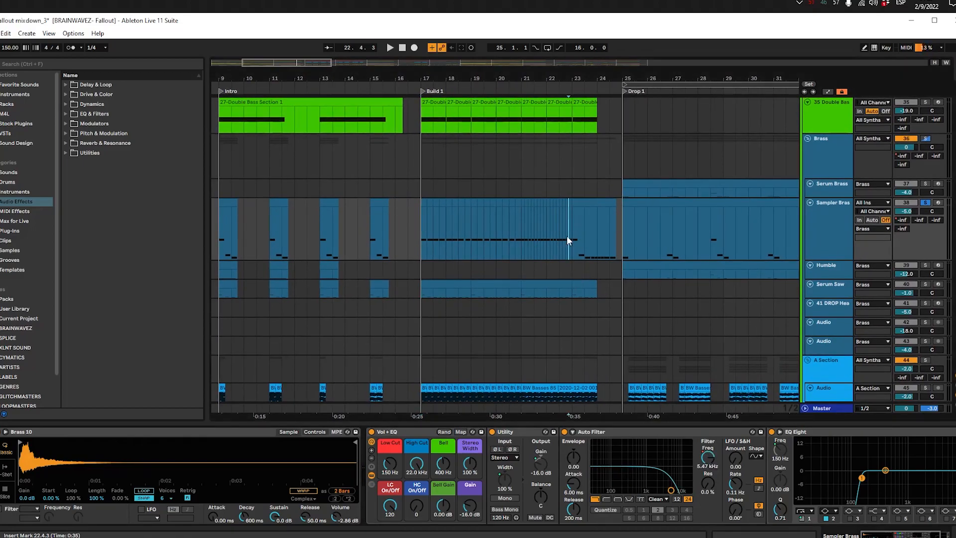
{"action": "left_click", "coordinate": [562, 242]}
{"action": "scroll", "coordinate": [523, 245], "scroll_direction": "right", "scroll_amount": 3}
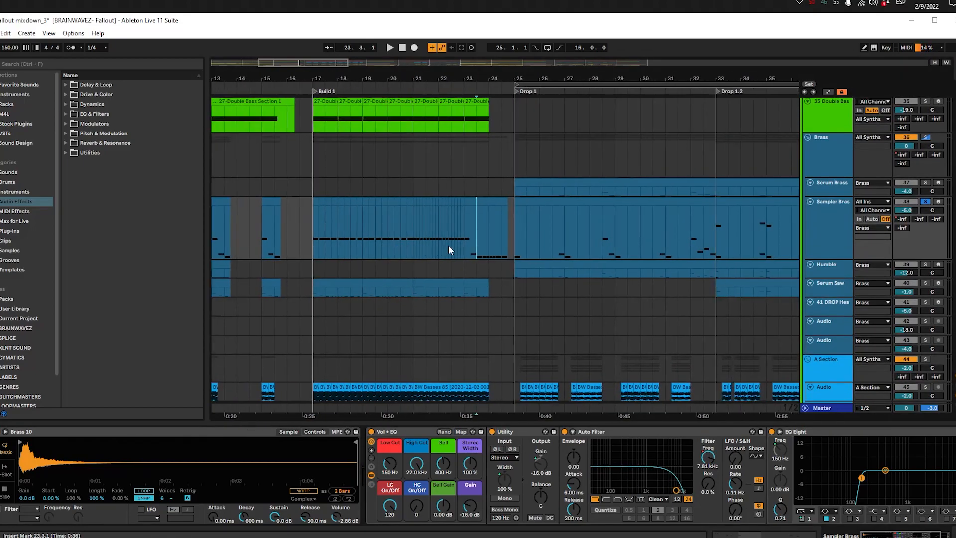
{"action": "left_click", "coordinate": [465, 225]}
{"action": "key", "text": "space"}
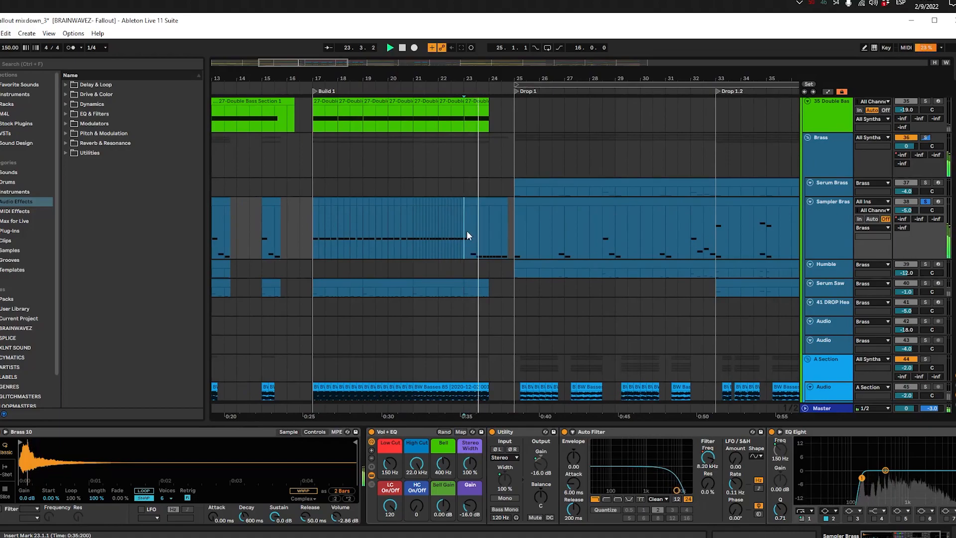
{"action": "scroll", "coordinate": [448, 230], "scroll_direction": "right", "scroll_amount": 1}
Step: Replay the last Sampler Brass notes of Build 1, stop playback, and return the insert marker to 17.1.1
{"action": "left_click_drag", "start_coordinate": [484, 250], "coordinate": [350, 243]}
{"action": "left_click", "coordinate": [359, 223]}
{"action": "key", "text": "space"}
{"action": "left_click_drag", "start_coordinate": [445, 215], "coordinate": [493, 225]}
{"action": "left_click", "coordinate": [412, 229]}
{"action": "key", "text": "space"}
{"action": "key", "text": "space"}
{"action": "left_click_drag", "start_coordinate": [409, 230], "coordinate": [315, 231]}
{"action": "left_click", "coordinate": [515, 220]}
{"action": "left_click", "coordinate": [309, 230]}
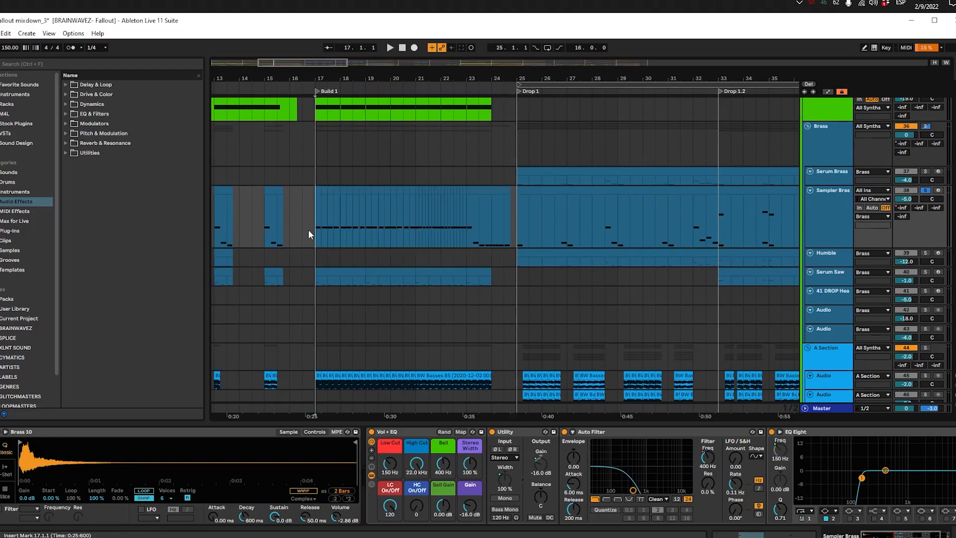
Step: Play individual Sampler Brass clips in the Intro section before Build 1
{"action": "double_click", "coordinate": [308, 230]}
{"action": "key", "text": "Delete"}
{"action": "left_click", "coordinate": [318, 219]}
{"action": "left_click_drag", "start_coordinate": [350, 243], "coordinate": [515, 222]}
{"action": "left_click", "coordinate": [350, 181]}
{"action": "key", "text": "space"}
{"action": "key", "text": "space"}
{"action": "left_click", "coordinate": [414, 182]}
{"action": "key", "text": "space"}
{"action": "scroll", "coordinate": [443, 201], "scroll_direction": "down", "scroll_amount": 3}
Step: Select and play the Sampler Brass clips at bars 1 and 9, where the two Intro sections begin
{"action": "key", "text": "space"}
{"action": "left_click", "coordinate": [215, 186]}
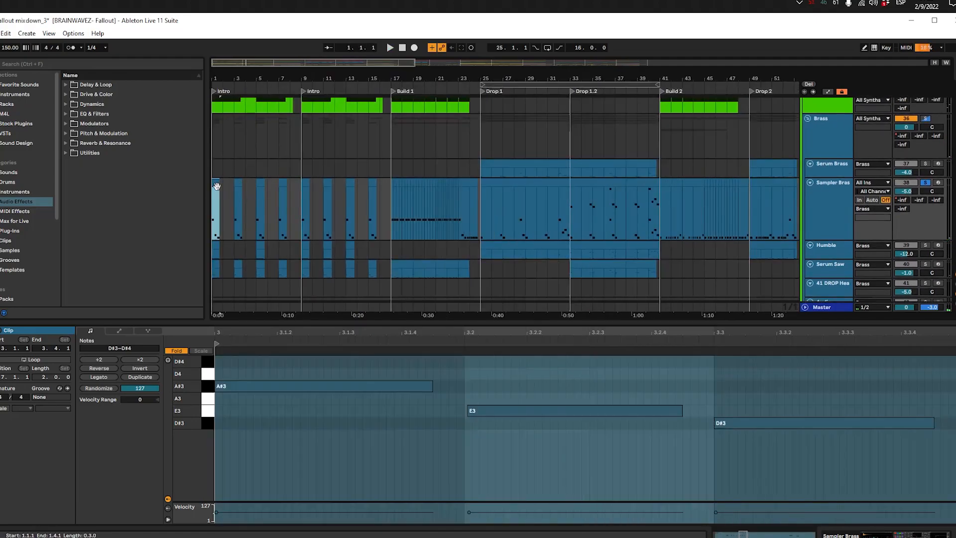
{"action": "key", "text": "space"}
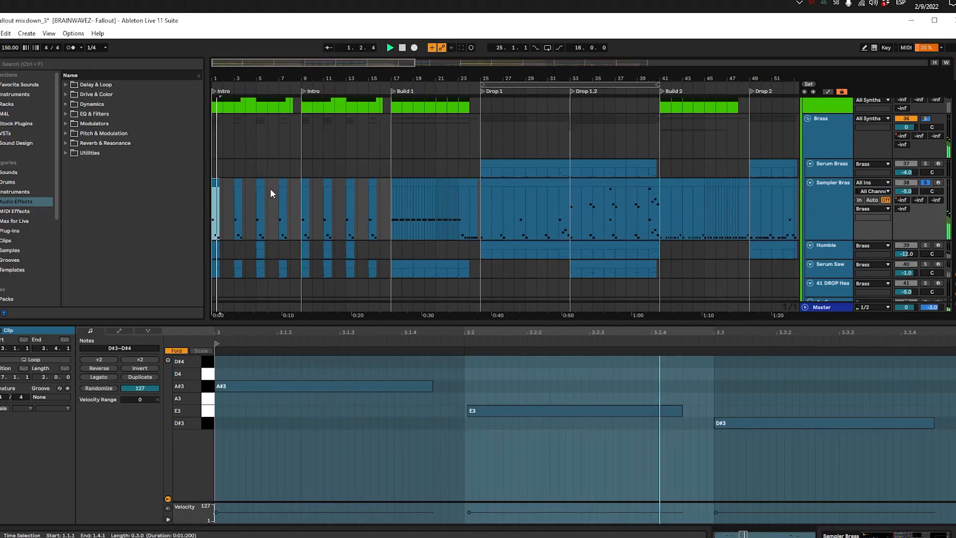
{"action": "key", "text": "space"}
{"action": "left_click", "coordinate": [304, 184]}
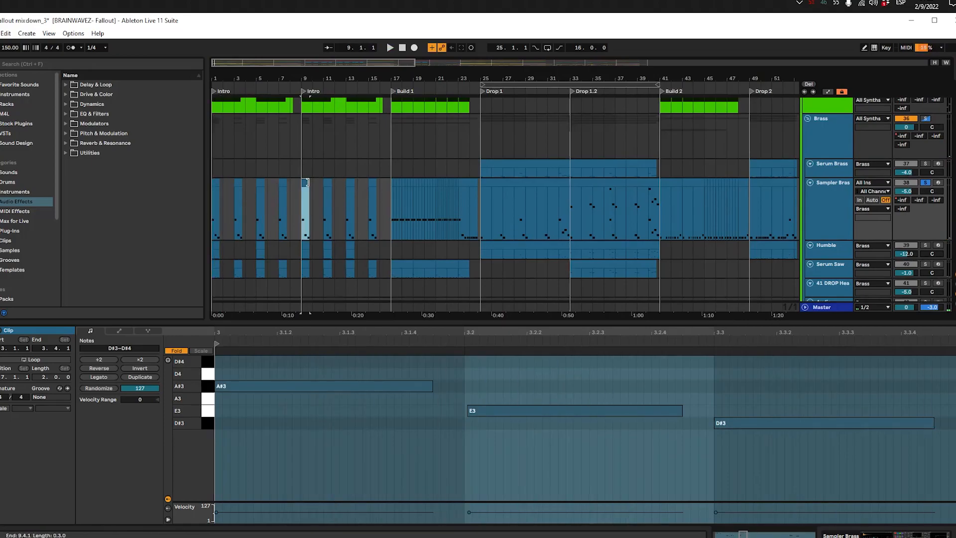
{"action": "scroll", "coordinate": [303, 172], "scroll_direction": "up", "scroll_amount": 4}
{"action": "left_click_drag", "start_coordinate": [304, 180], "coordinate": [345, 180]}
{"action": "scroll", "coordinate": [383, 207], "scroll_direction": "down", "scroll_amount": 3}
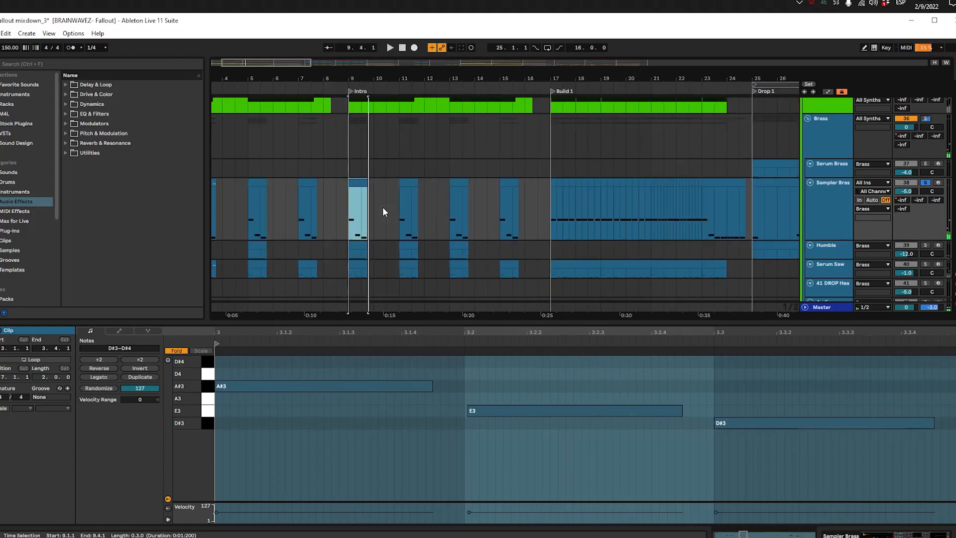
Step: Select and play the last Intro clip of Sampler Brass, starting at bar 15
{"action": "scroll", "coordinate": [449, 217], "scroll_direction": "down", "scroll_amount": 2}
{"action": "left_click", "coordinate": [509, 165]}
{"action": "key", "text": "space"}
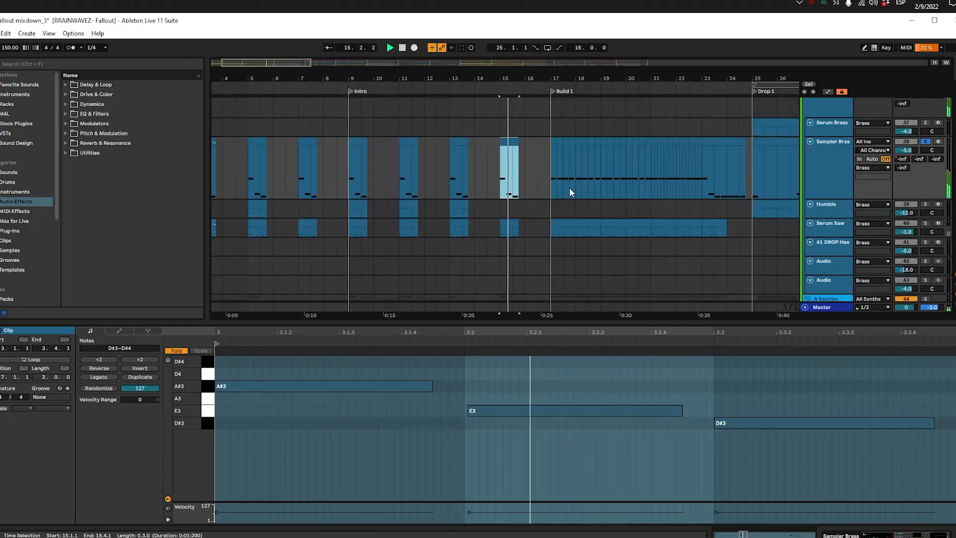
{"action": "scroll", "coordinate": [504, 198], "scroll_direction": "right", "scroll_amount": 5}
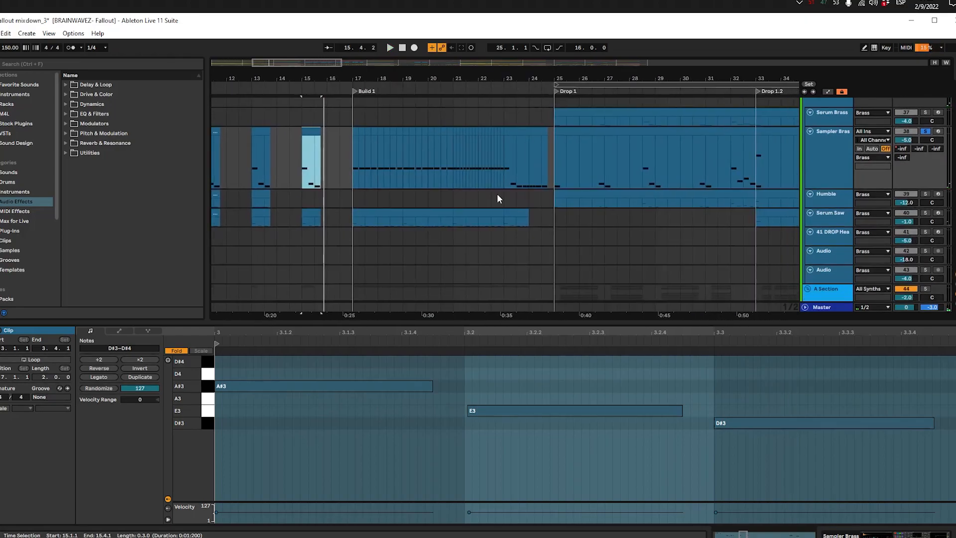
Step: Show the notes of the Sampler Brass clip at bar 23 and play it from 23.1.1 up to Drop 1
{"action": "scroll", "coordinate": [462, 175], "scroll_direction": "up", "scroll_amount": 2}
{"action": "left_click", "coordinate": [507, 169]}
{"action": "scroll", "coordinate": [518, 180], "scroll_direction": "right", "scroll_amount": 1}
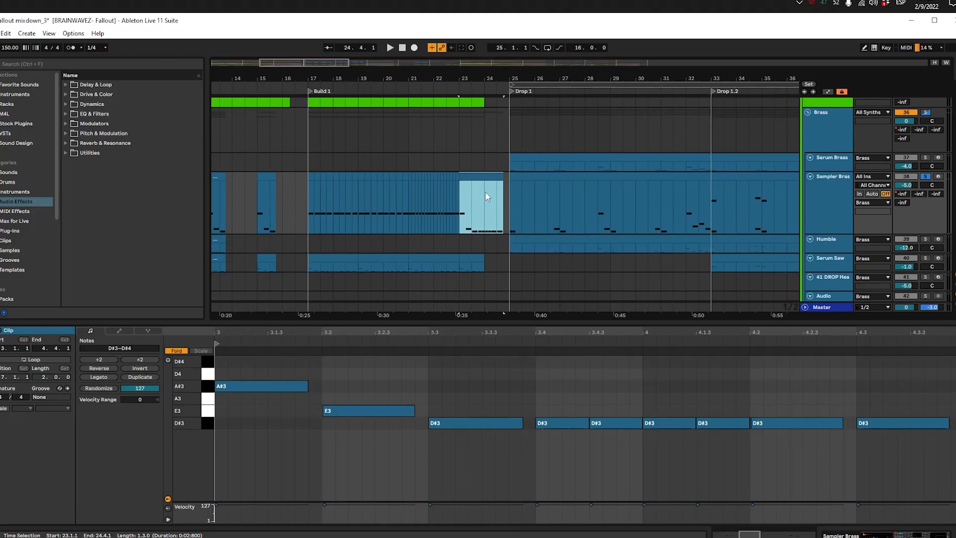
{"action": "scroll", "coordinate": [463, 215], "scroll_direction": "up", "scroll_amount": 2}
{"action": "left_click", "coordinate": [452, 234]}
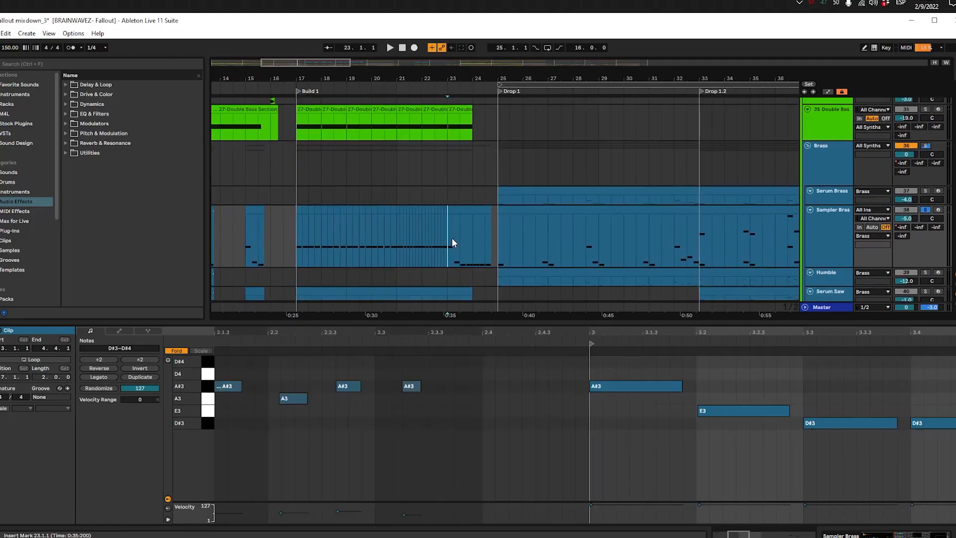
{"action": "key", "text": "space"}
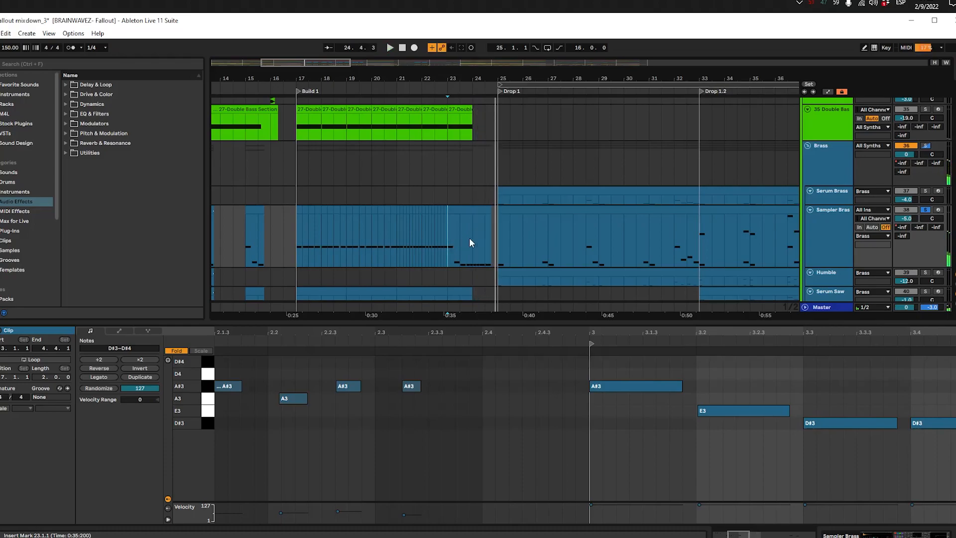
{"action": "scroll", "coordinate": [428, 234], "scroll_direction": "down", "scroll_amount": 2}
Step: Highlight the Sampler Brass clips from bar 1 to bar 17, and show the notes of the clip at bar 9
{"action": "left_click_drag", "start_coordinate": [445, 156], "coordinate": [604, 203]}
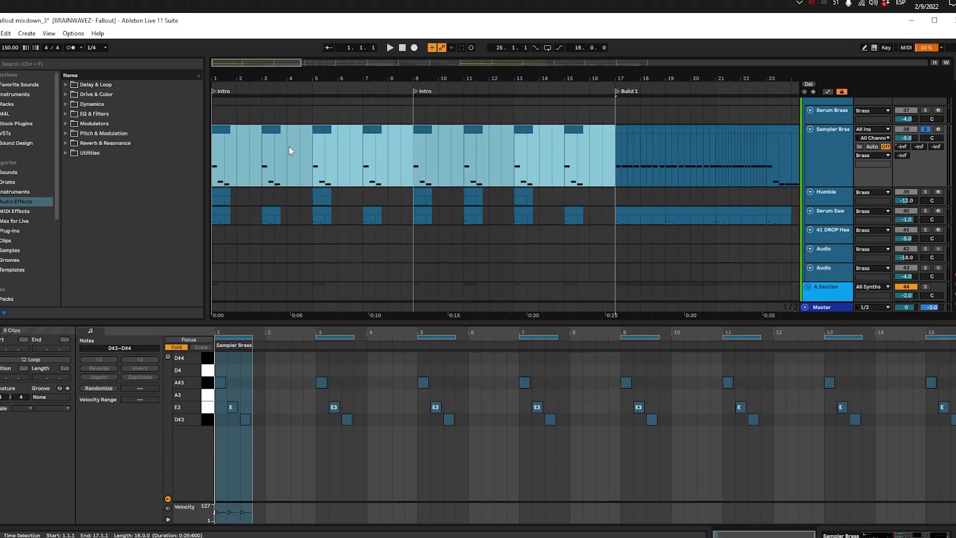
{"action": "left_click", "coordinate": [418, 166]}
{"action": "scroll", "coordinate": [448, 137], "scroll_direction": "right", "scroll_amount": 5}
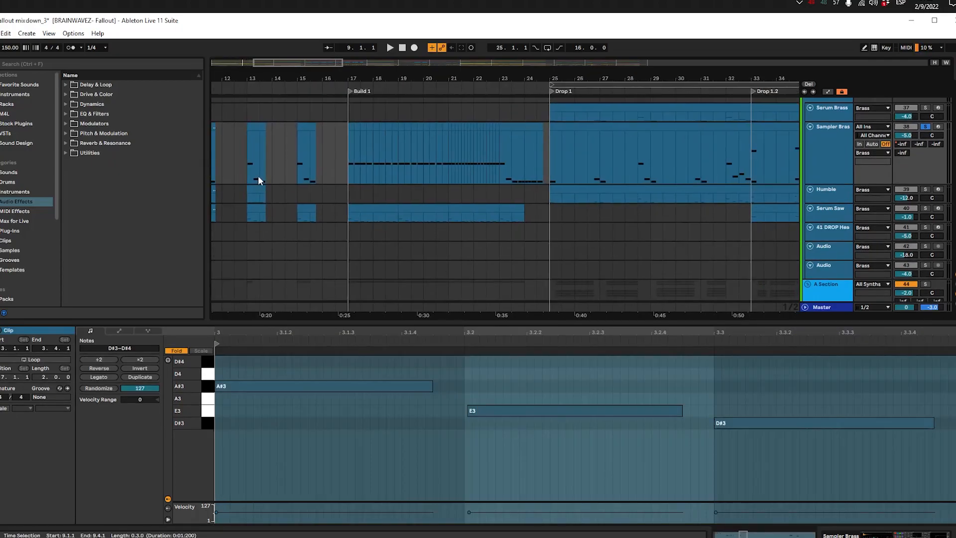
{"action": "left_click_drag", "start_coordinate": [244, 180], "coordinate": [282, 229]}
Step: Select the closing Sampler Brass clip of Build 1, from 23.1.1 to 24.4.1, and examine its notes
{"action": "left_click", "coordinate": [546, 174]}
{"action": "left_click", "coordinate": [541, 214]}
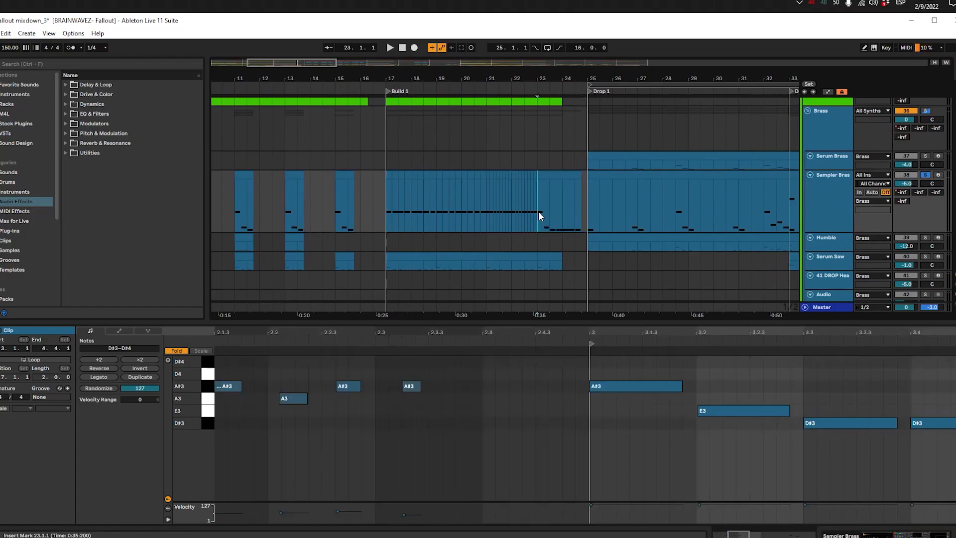
{"action": "left_click", "coordinate": [548, 180]}
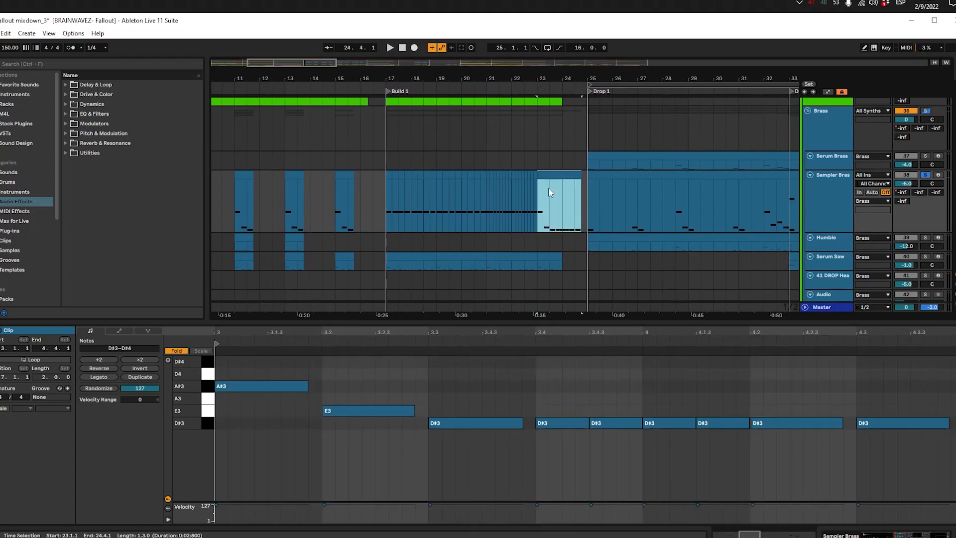
{"action": "scroll", "coordinate": [431, 206], "scroll_direction": "right", "scroll_amount": 1}
{"action": "scroll", "coordinate": [537, 190], "scroll_direction": "up", "scroll_amount": 3}
{"action": "scroll", "coordinate": [546, 219], "scroll_direction": "down", "scroll_amount": 4}
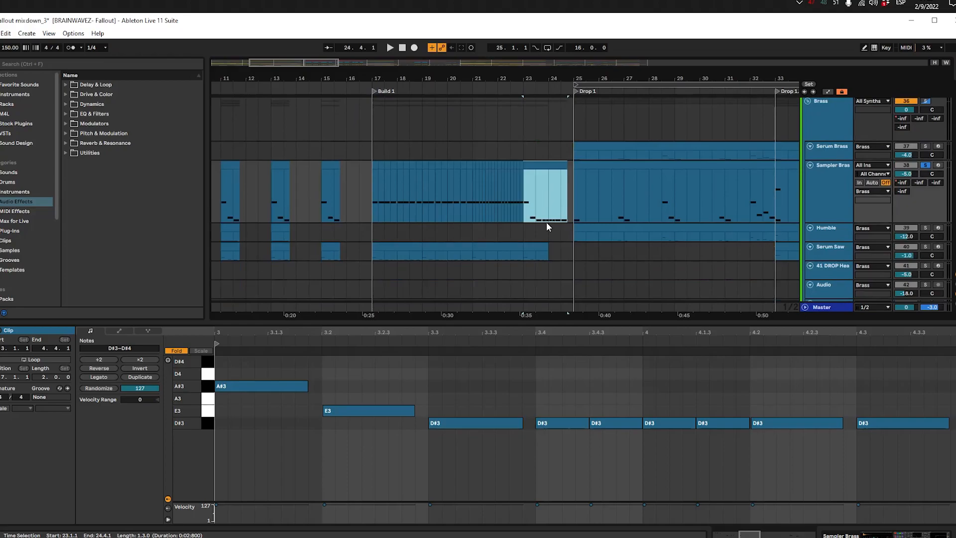
Step: Play the closing Sampler Brass clip into Drop 1 and turn off the solo during playback
{"action": "left_click_drag", "start_coordinate": [540, 194], "coordinate": [425, 201]}
{"action": "key", "text": "space"}
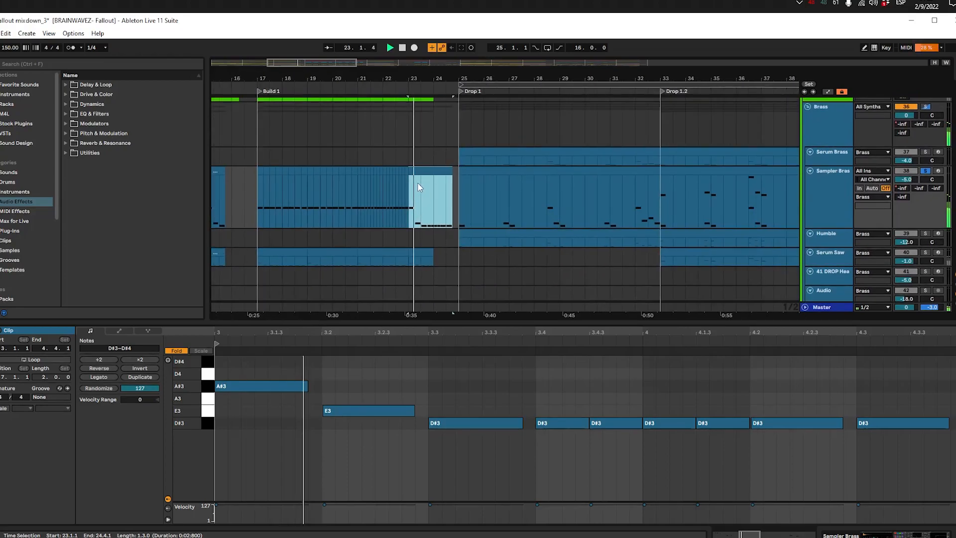
{"action": "scroll", "coordinate": [410, 178], "scroll_direction": "down", "scroll_amount": 2}
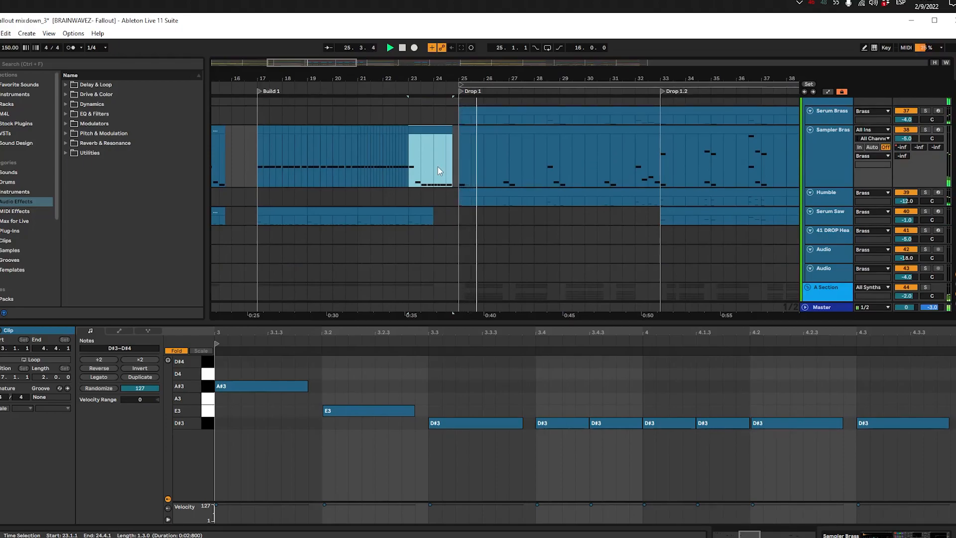
{"action": "scroll", "coordinate": [438, 168], "scroll_direction": "down", "scroll_amount": 2}
{"action": "scroll", "coordinate": [501, 188], "scroll_direction": "up", "scroll_amount": 3}
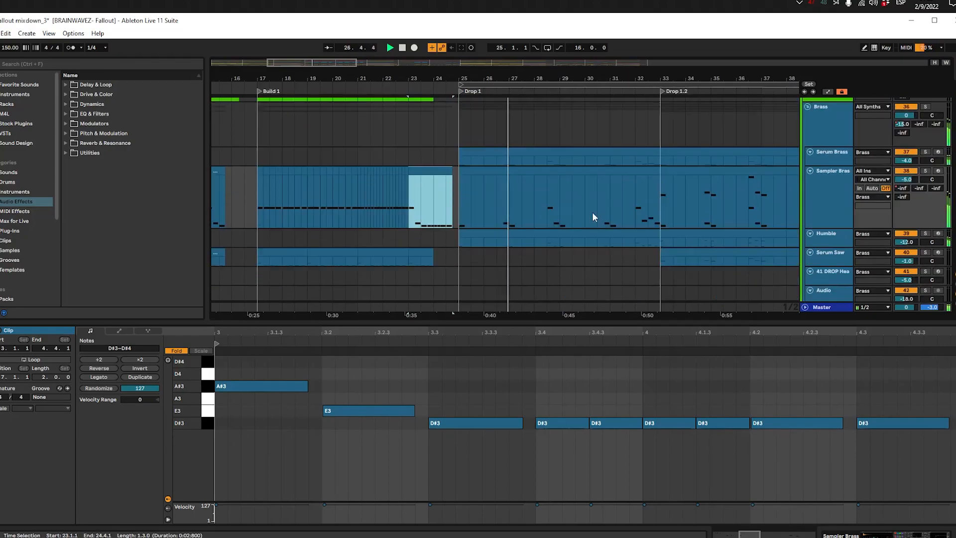
Step: Compare the brass phrases by alternating playback between 32.1.1 in Drop 1 and 23.1.1 in Build 1
{"action": "left_click", "coordinate": [636, 203]}
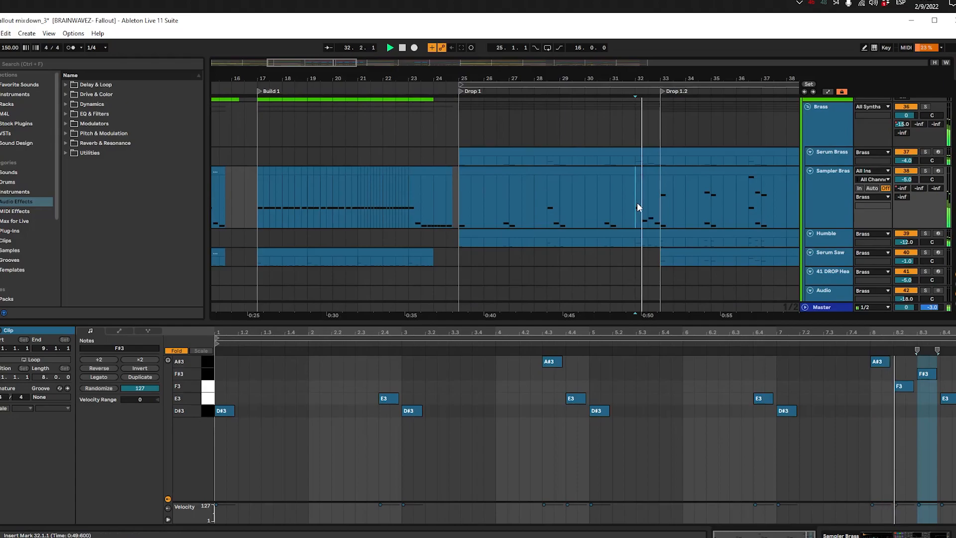
{"action": "left_click", "coordinate": [408, 214]}
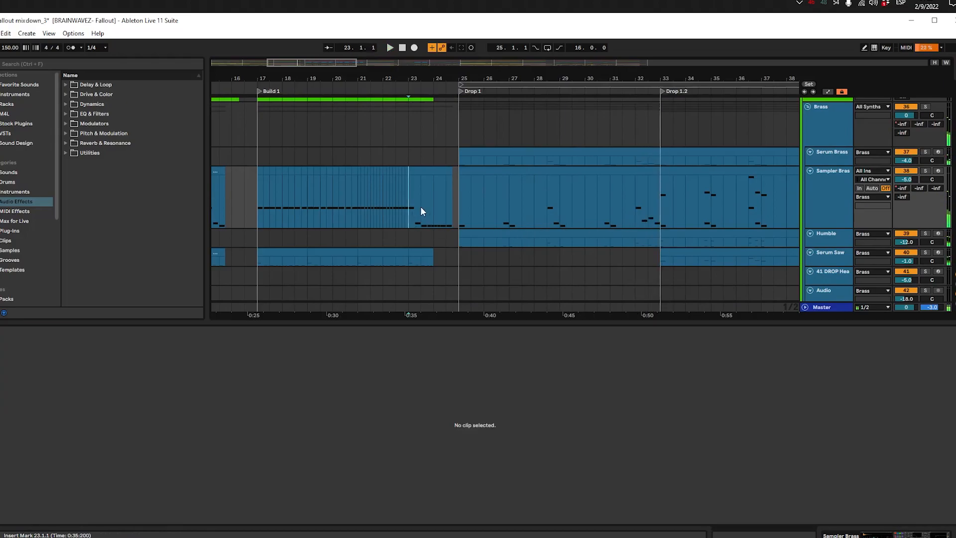
{"action": "left_click", "coordinate": [639, 202]}
{"action": "key", "text": "space"}
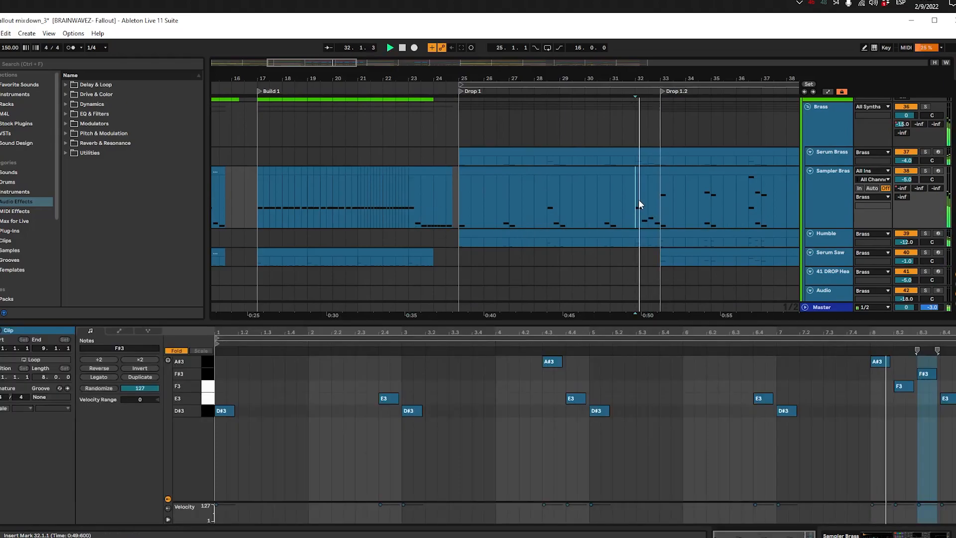
{"action": "left_click", "coordinate": [405, 202]}
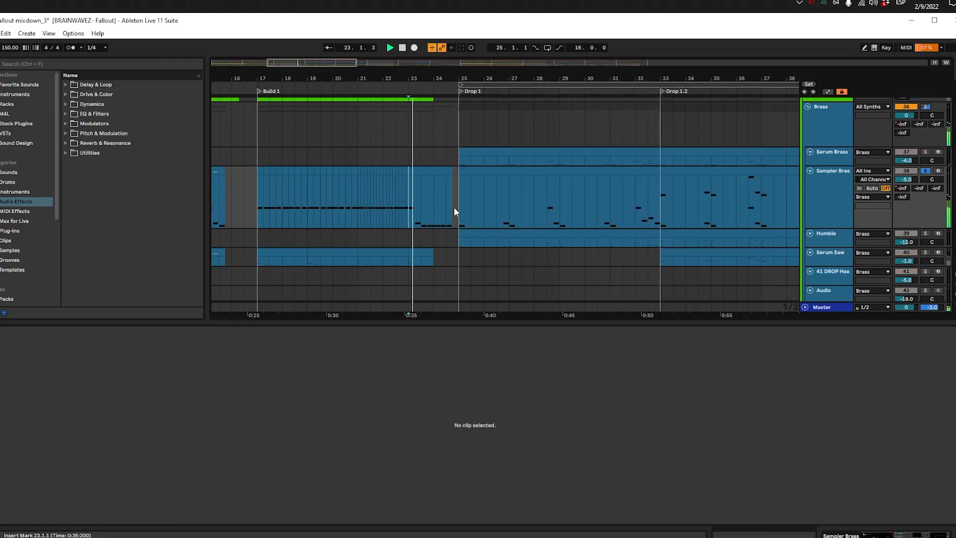
{"action": "left_click", "coordinate": [639, 211]}
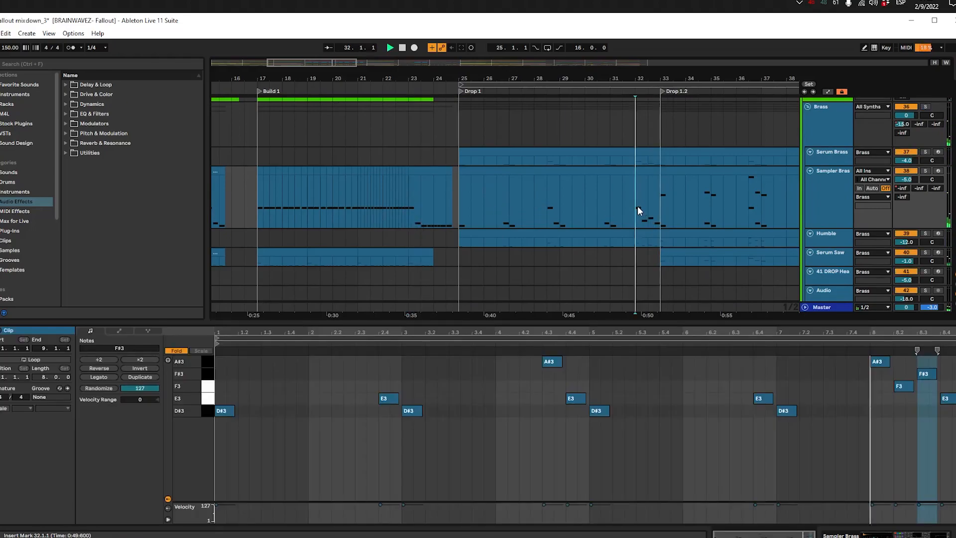
Step: Stop playback, place the insert marker at 17.1.1, and look over Build 1 and Drop 1 on Sampler Brass
{"action": "scroll", "coordinate": [544, 209], "scroll_direction": "down", "scroll_amount": 3}
{"action": "left_click", "coordinate": [392, 204]}
{"action": "key", "text": "space"}
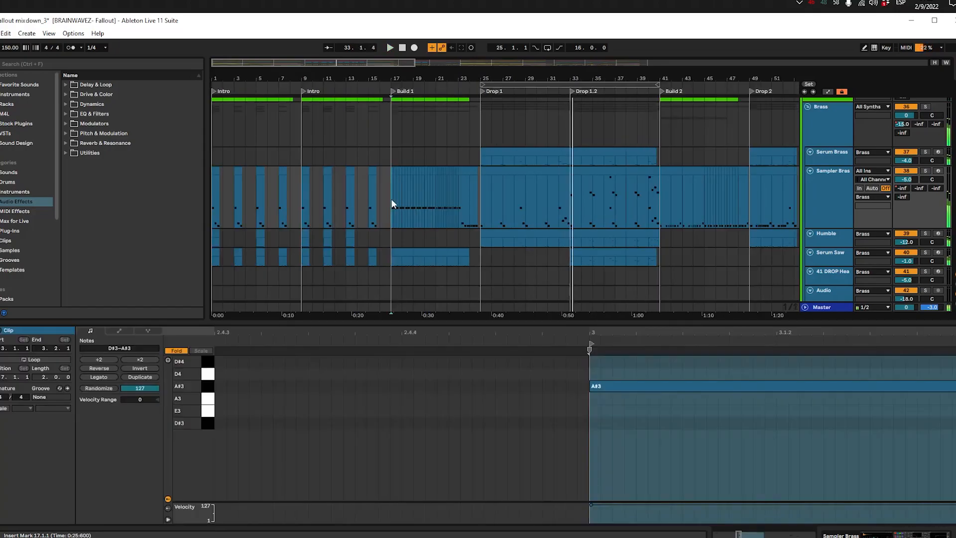
{"action": "scroll", "coordinate": [429, 211], "scroll_direction": "up", "scroll_amount": 3}
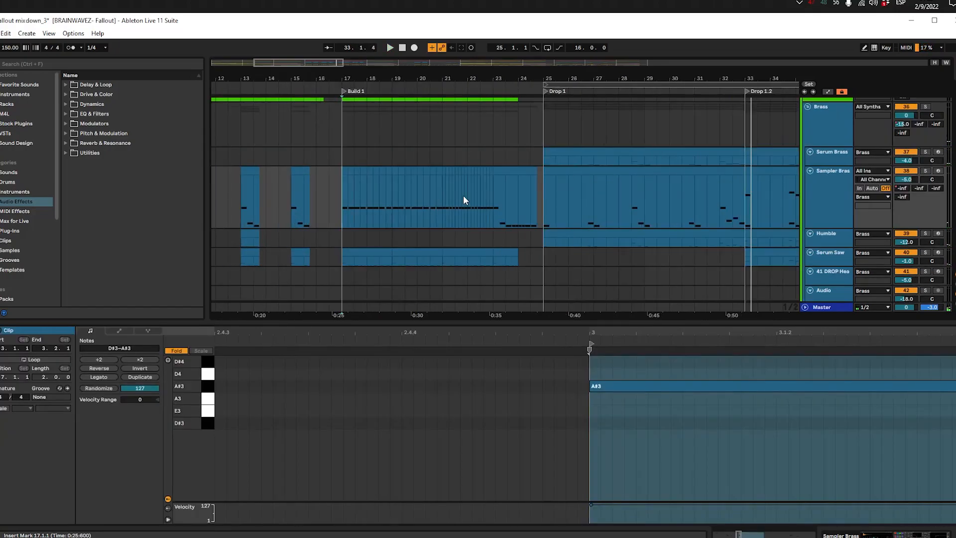
{"action": "left_click_drag", "start_coordinate": [513, 225], "coordinate": [431, 219]}
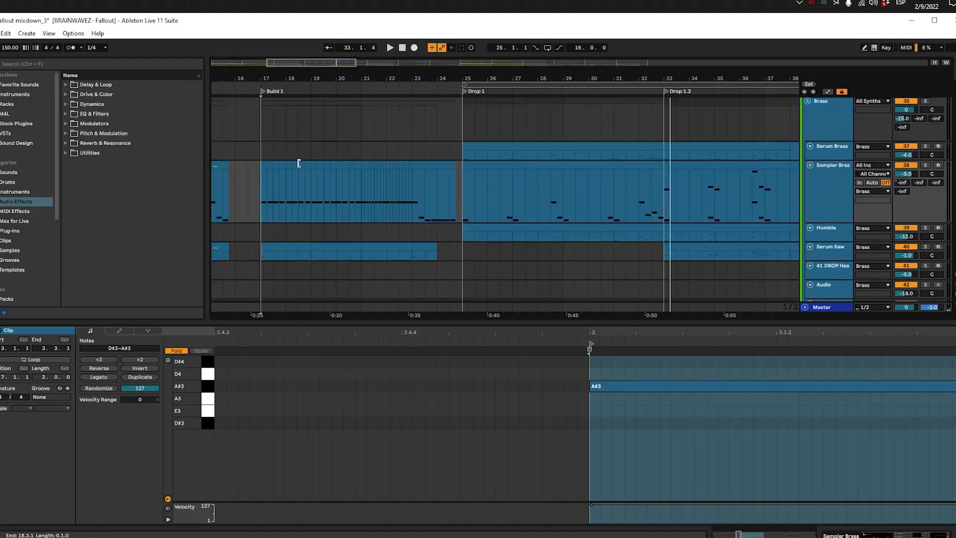
Step: Fit the track heights to the arrangement, select the Serum Saw track, and hide the clip detail view
{"action": "key", "text": "h"}
{"action": "left_click", "coordinate": [827, 197]}
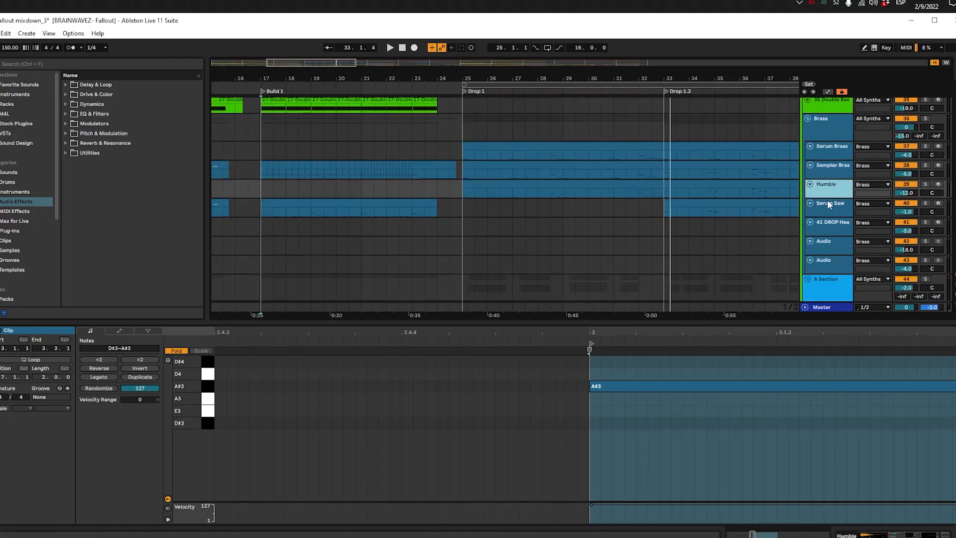
{"action": "left_click", "coordinate": [828, 203]}
{"action": "key", "text": "ctrl+alt+l"}
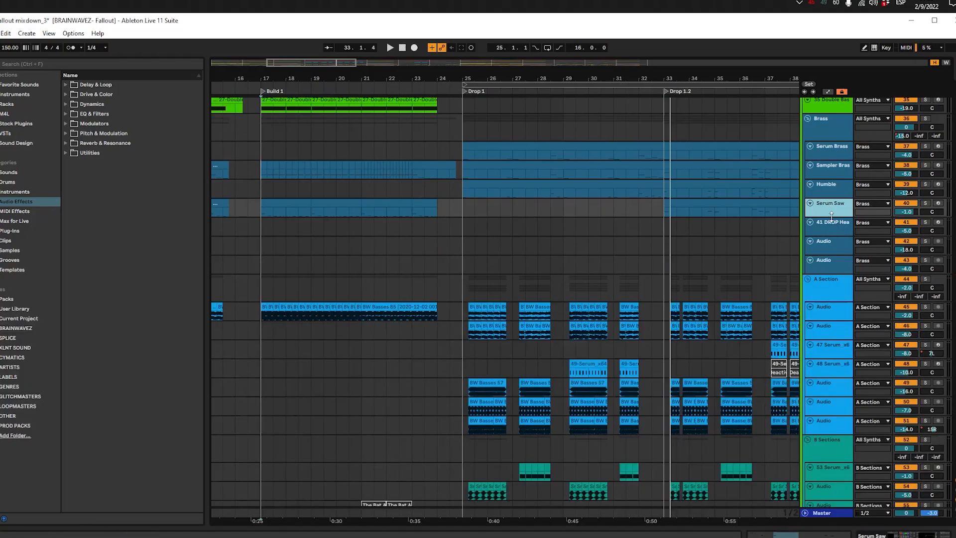
Step: Enlarge and solo the Serum Saw track, and play its first Build 1 clip from 17.1.1
{"action": "left_click_drag", "start_coordinate": [832, 217], "coordinate": [831, 243]}
{"action": "mouse_move", "coordinate": [380, 263]}
{"action": "left_mouse_down"}
{"action": "mouse_move", "coordinate": [466, 258]}
{"action": "mouse_move", "coordinate": [369, 271]}
{"action": "left_mouse_up"}
{"action": "left_click", "coordinate": [279, 216]}
{"action": "left_click", "coordinate": [281, 209]}
{"action": "key", "text": "s"}
{"action": "key", "text": "space"}
{"action": "left_click_drag", "start_coordinate": [248, 261], "coordinate": [432, 267]}
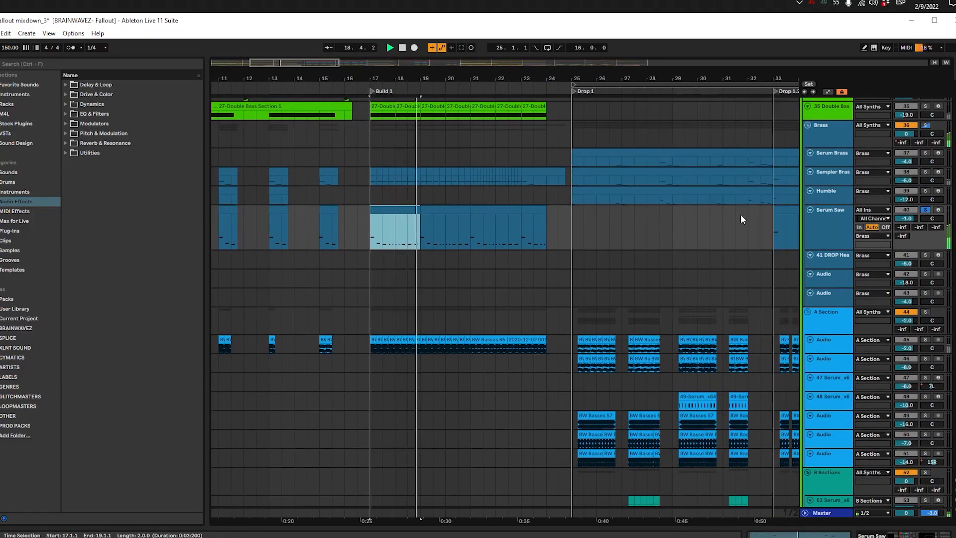
Step: Display the Serum Saw device chain and stop on its first Build 1 clip with the track solo turned off
{"action": "double_click", "coordinate": [817, 215]}
{"action": "left_click_drag", "start_coordinate": [360, 255], "coordinate": [491, 258]}
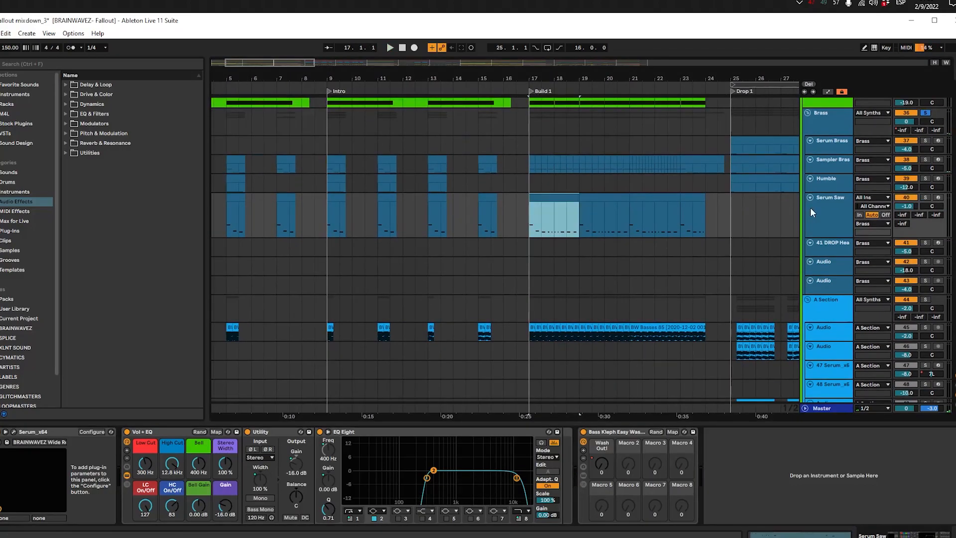
{"action": "left_click", "coordinate": [813, 209]}
{"action": "left_click", "coordinate": [535, 219]}
{"action": "left_click", "coordinate": [530, 166]}
{"action": "left_click", "coordinate": [531, 198]}
Step: Clear the remaining solo and place the insert marker at 17.1.1 on the first audio track of the A Section group
{"action": "left_click", "coordinate": [532, 167]}
{"action": "left_click", "coordinate": [536, 203]}
{"action": "left_click", "coordinate": [536, 199]}
{"action": "left_click_drag", "start_coordinate": [534, 210], "coordinate": [686, 219]}
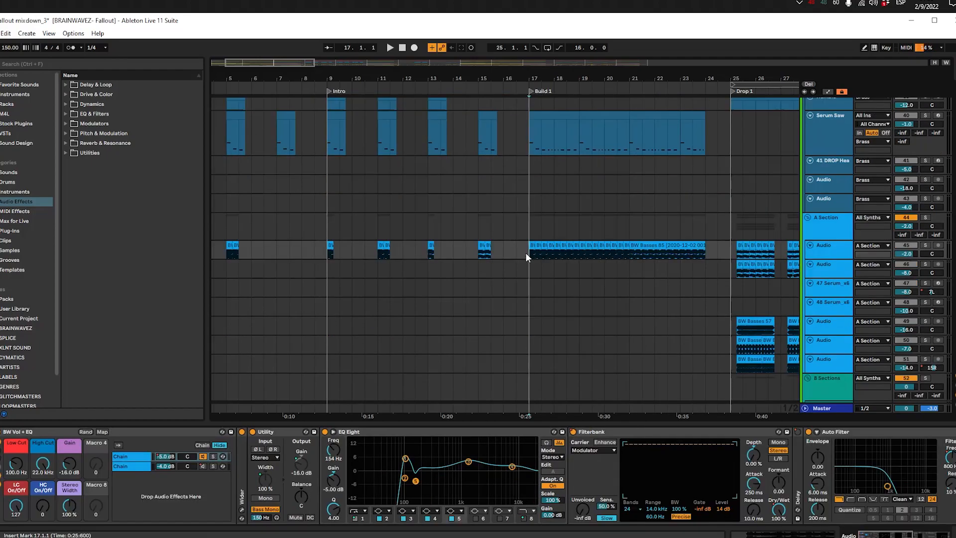
Step: Play the first A Section audio track's Build 1 bass clips from 17.1.1 in solo, and clear the solo
{"action": "key", "text": "space"}
{"action": "key", "text": "space"}
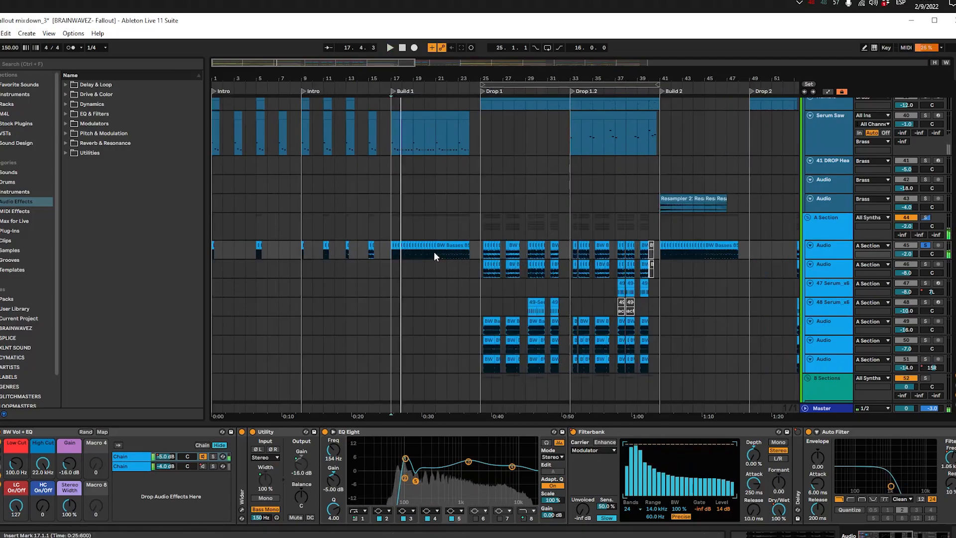
{"action": "key", "text": "s"}
Step: Solo the first A Section audio track again and replay its Build 1 bass clips from the section start
{"action": "scroll", "coordinate": [417, 238], "scroll_direction": "down", "scroll_amount": 5}
{"action": "scroll", "coordinate": [417, 238], "scroll_direction": "up", "scroll_amount": 3}
{"action": "scroll", "coordinate": [460, 246], "scroll_direction": "up", "scroll_amount": 3}
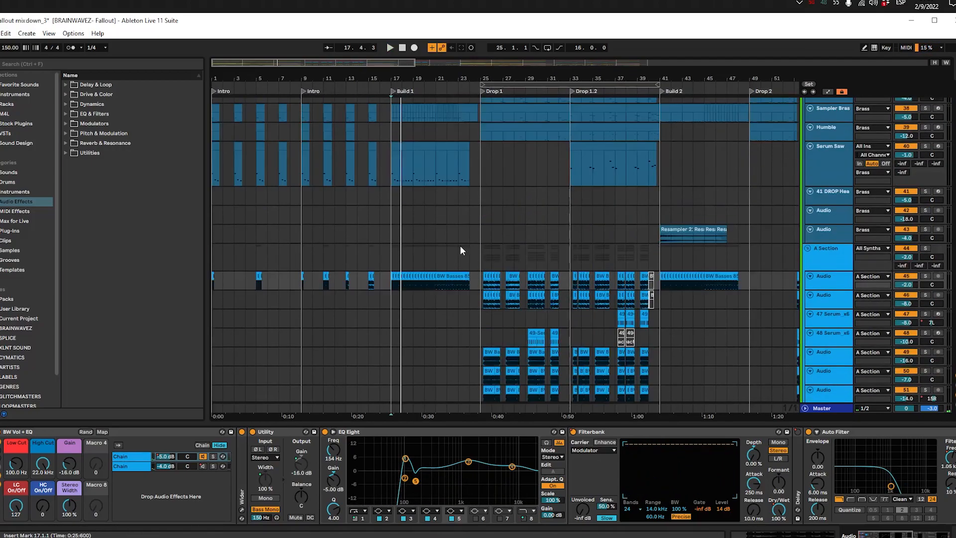
{"action": "scroll", "coordinate": [461, 246], "scroll_direction": "up", "scroll_amount": 3}
{"action": "scroll", "coordinate": [478, 281], "scroll_direction": "down", "scroll_amount": 3}
{"action": "scroll", "coordinate": [478, 281], "scroll_direction": "right", "scroll_amount": 1}
{"action": "scroll", "coordinate": [351, 261], "scroll_direction": "down", "scroll_amount": 5}
{"action": "scroll", "coordinate": [354, 212], "scroll_direction": "up", "scroll_amount": 8}
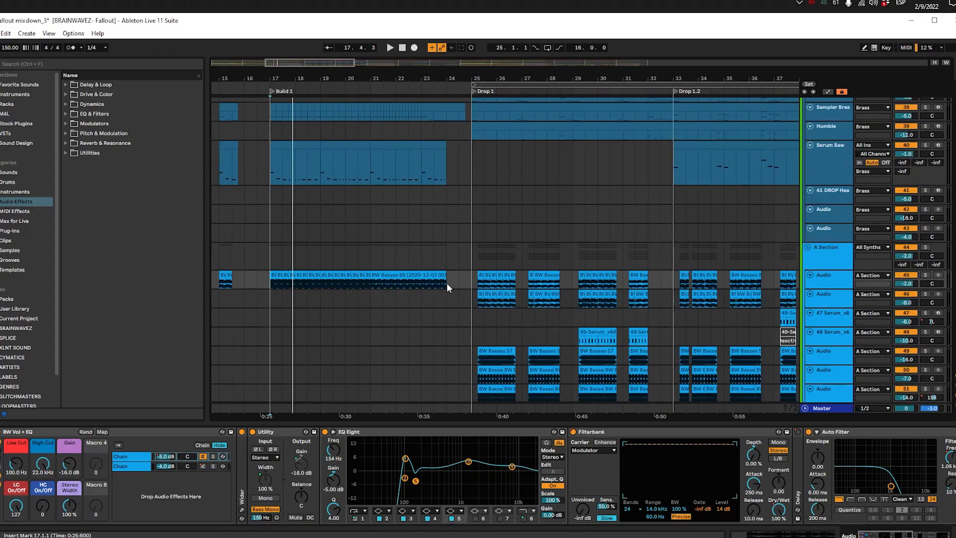
{"action": "key", "text": "s"}
{"action": "key", "text": "space"}
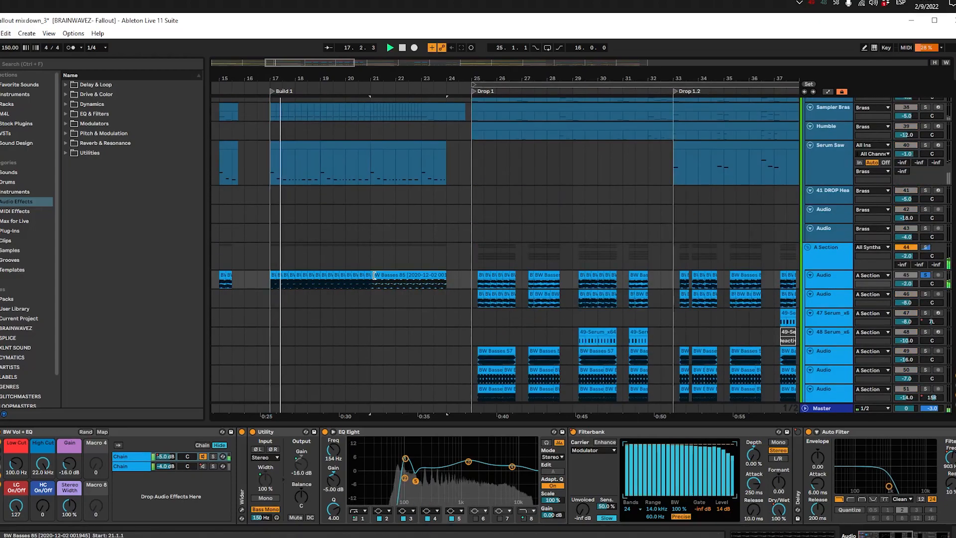
Step: Enlarge the soloed bass track and examine its Filterbank, Auto Filter, Disperser and EQ Eight devices during playback
{"action": "left_click", "coordinate": [829, 286]}
{"action": "left_click_drag", "start_coordinate": [830, 289], "coordinate": [824, 324]}
{"action": "scroll", "coordinate": [682, 498], "scroll_direction": "right", "scroll_amount": 3}
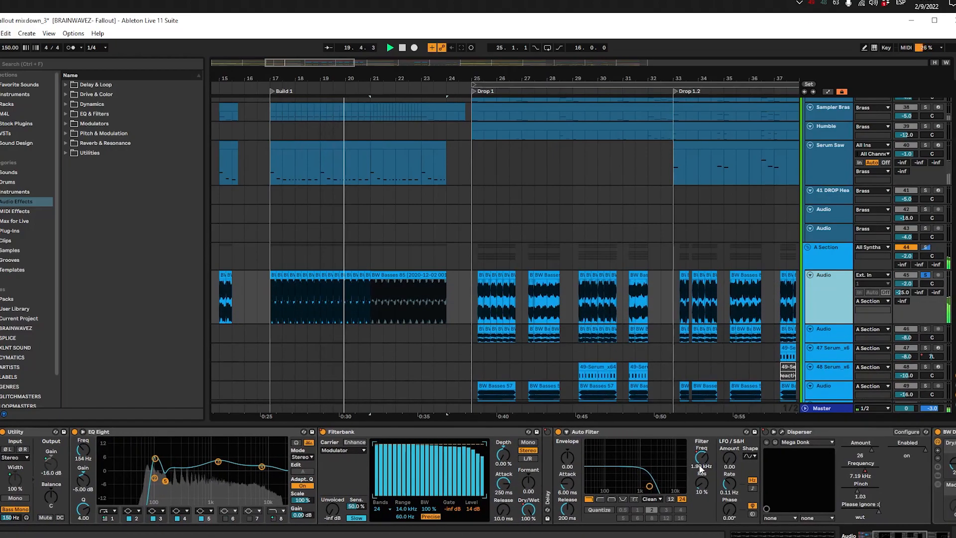
{"action": "scroll", "coordinate": [630, 475], "scroll_direction": "right", "scroll_amount": 3}
{"action": "scroll", "coordinate": [623, 468], "scroll_direction": "right", "scroll_amount": 3}
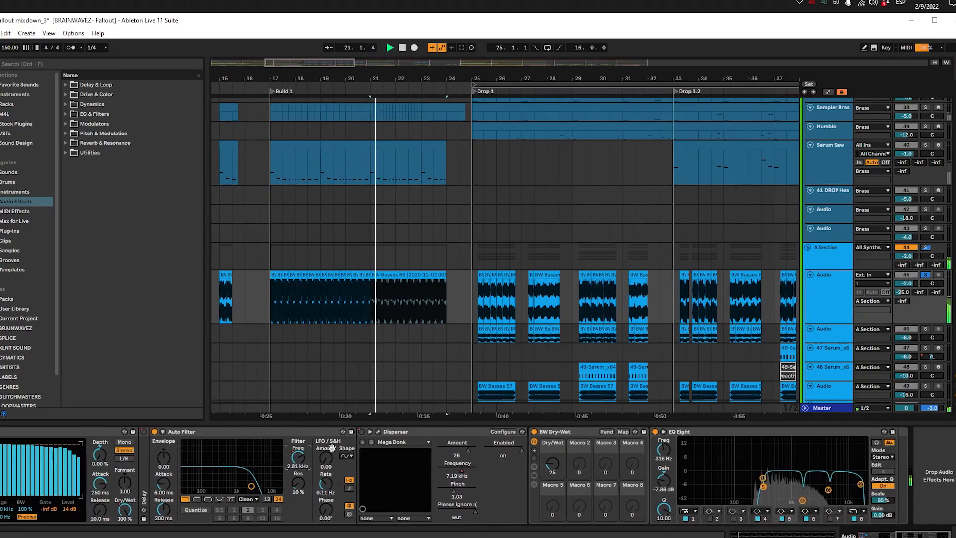
{"action": "scroll", "coordinate": [294, 491], "scroll_direction": "left", "scroll_amount": 2}
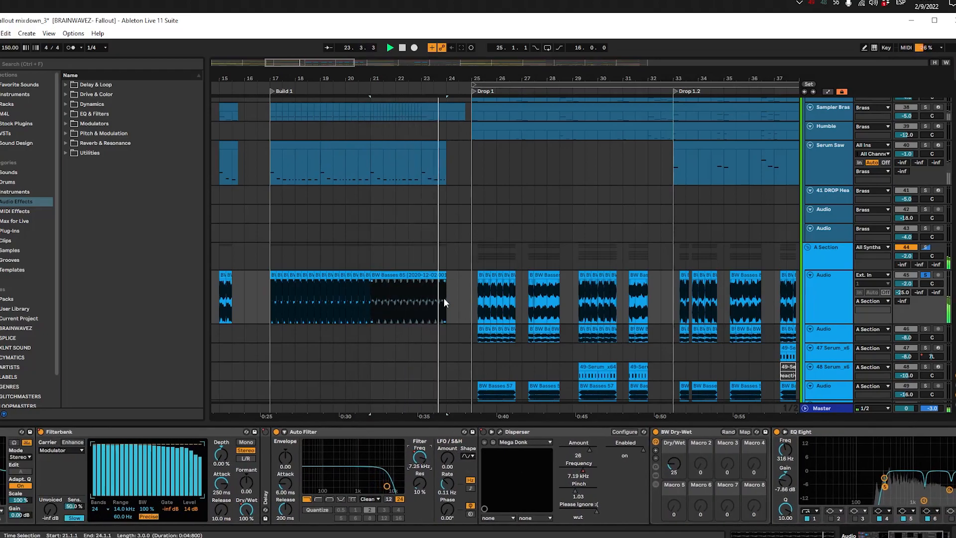
{"action": "key", "text": "space"}
Step: Play the same soloed bass track from 25.2.1 in Drop 1 for comparison
{"action": "left_click", "coordinate": [477, 299]}
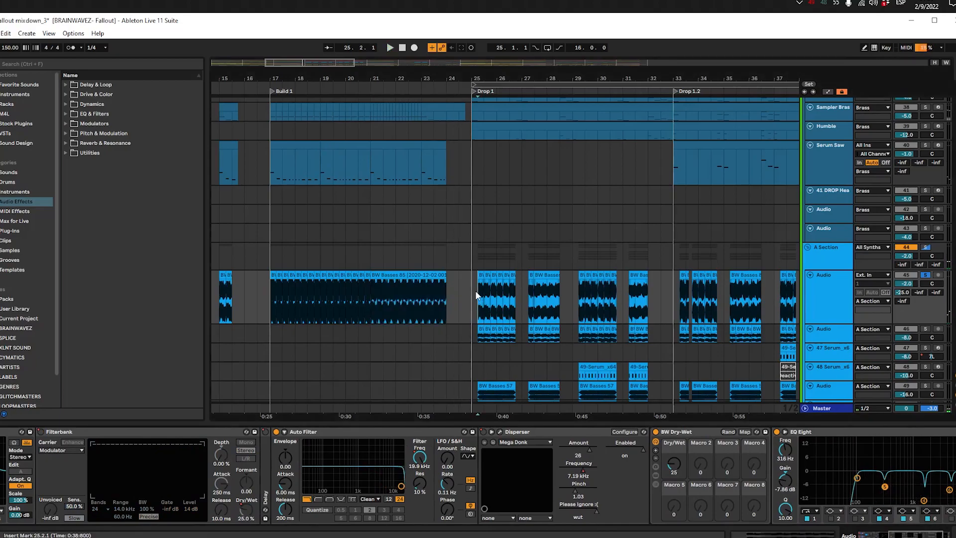
{"action": "scroll", "coordinate": [478, 299], "scroll_direction": "up", "scroll_amount": 2}
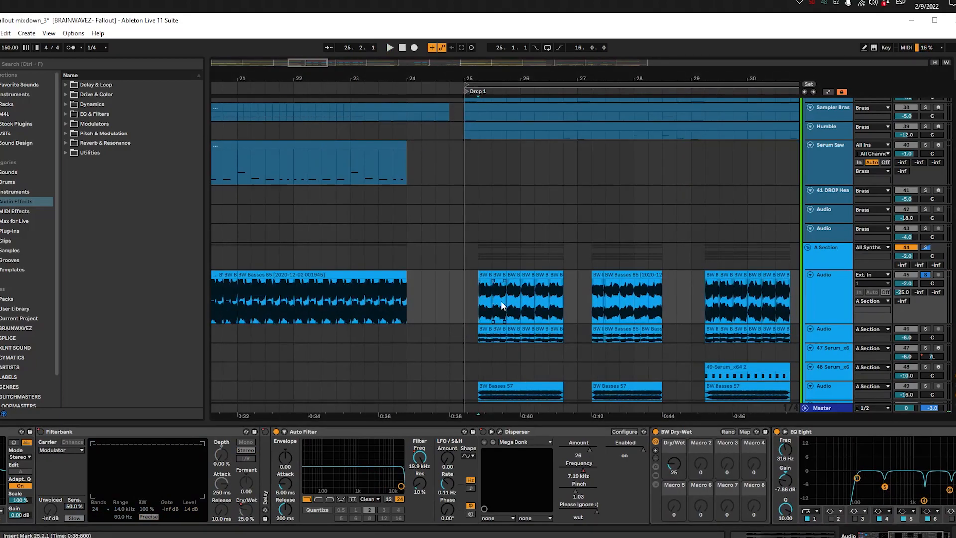
{"action": "key", "text": "space"}
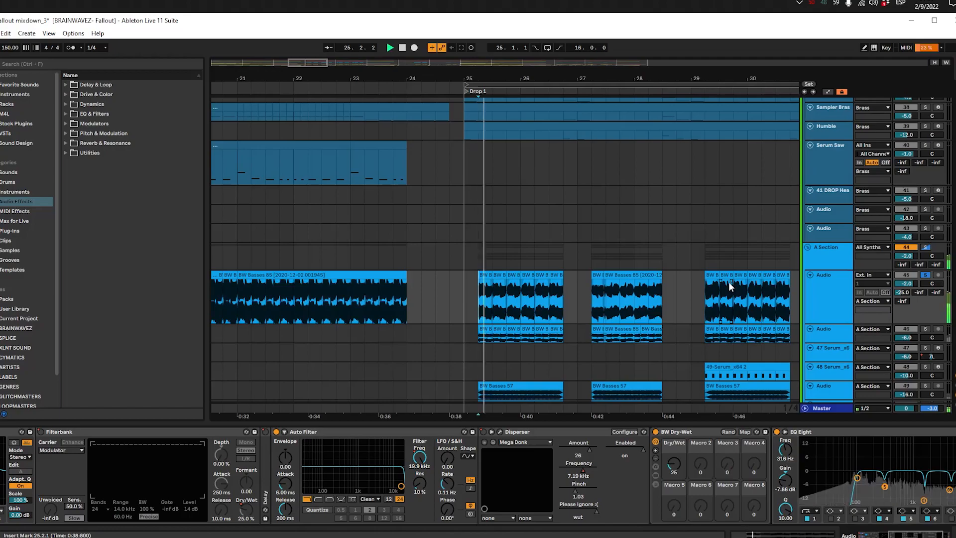
{"action": "left_click_drag", "start_coordinate": [579, 330], "coordinate": [457, 328]}
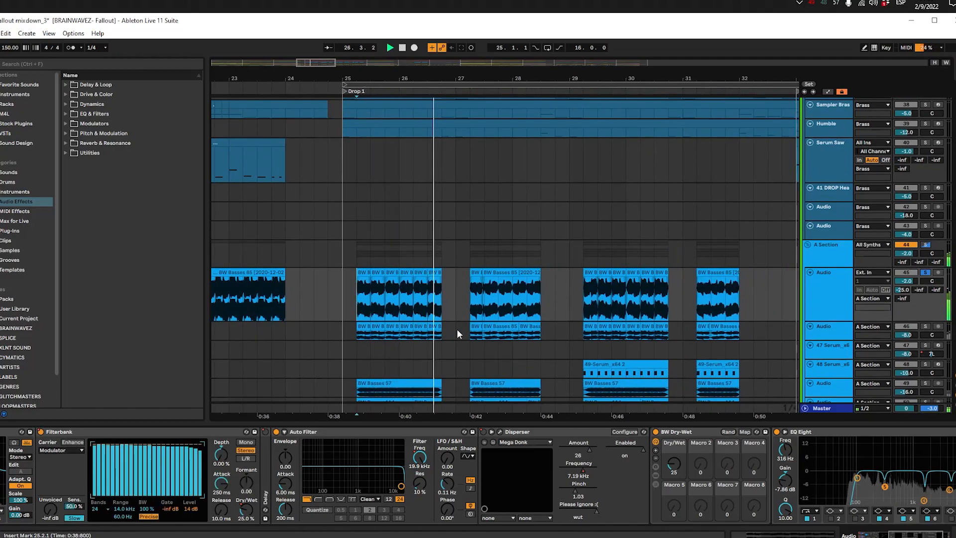
{"action": "scroll", "coordinate": [458, 327], "scroll_direction": "down", "scroll_amount": 4}
Step: Return to Build 1, display the Intro synth track's device chain, and play that track soloed from 20.1.1
{"action": "left_click_drag", "start_coordinate": [412, 300], "coordinate": [501, 286]}
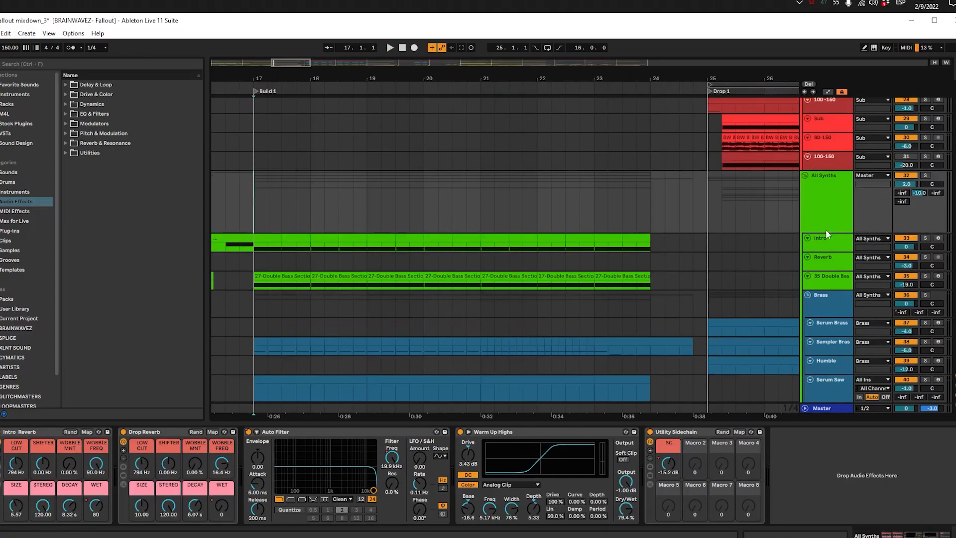
{"action": "scroll", "coordinate": [805, 241], "scroll_direction": "up", "scroll_amount": 1}
{"action": "key", "text": "ctrl+alt+l"}
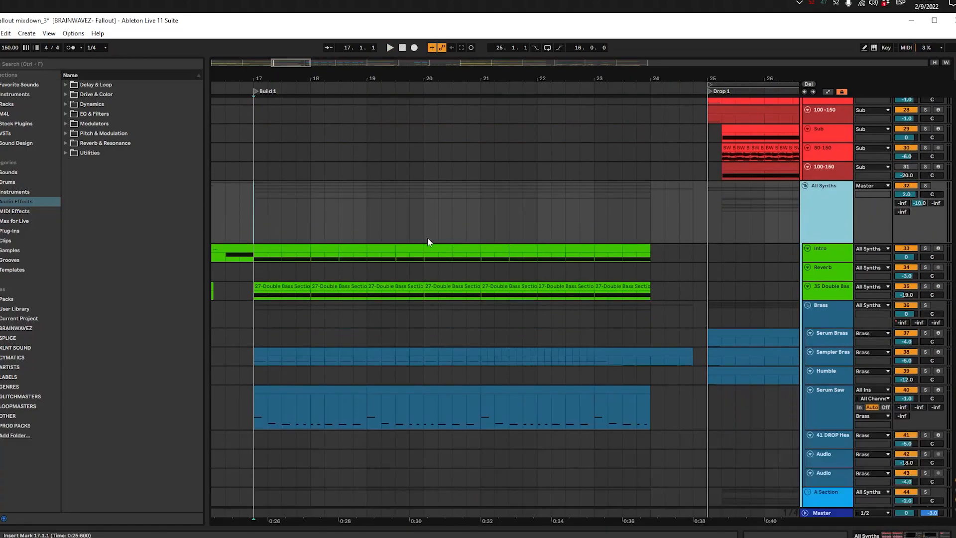
{"action": "left_click", "coordinate": [338, 241]}
{"action": "left_click_drag", "start_coordinate": [338, 249], "coordinate": [310, 249]}
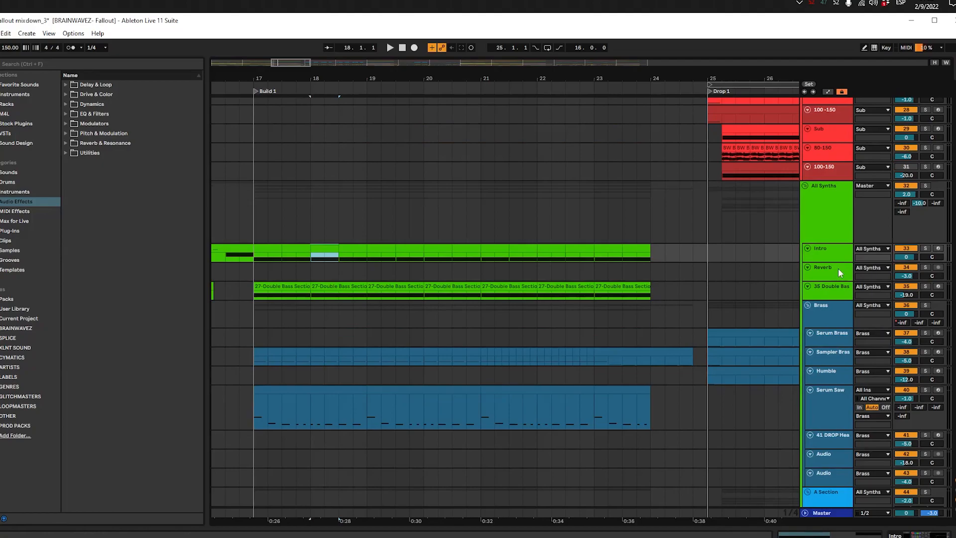
{"action": "double_click", "coordinate": [827, 249]}
{"action": "left_click", "coordinate": [443, 245]}
{"action": "key", "text": "s"}
{"action": "key", "text": "space"}
Step: Display automation, enlarge the Intro track to expose its Low Cut curve, and place the insert marker at 21.1.1
{"action": "key", "text": "a"}
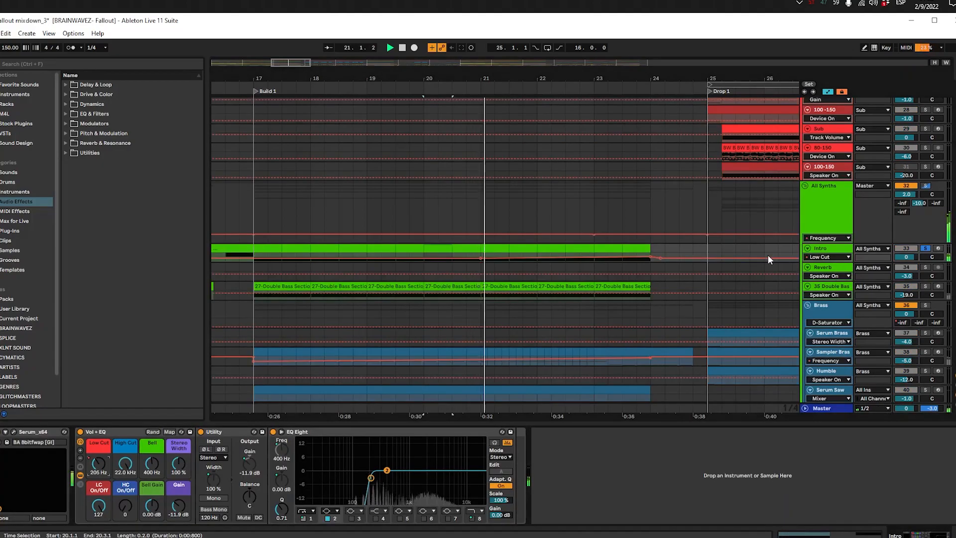
{"action": "left_click_drag", "start_coordinate": [832, 262], "coordinate": [831, 297]}
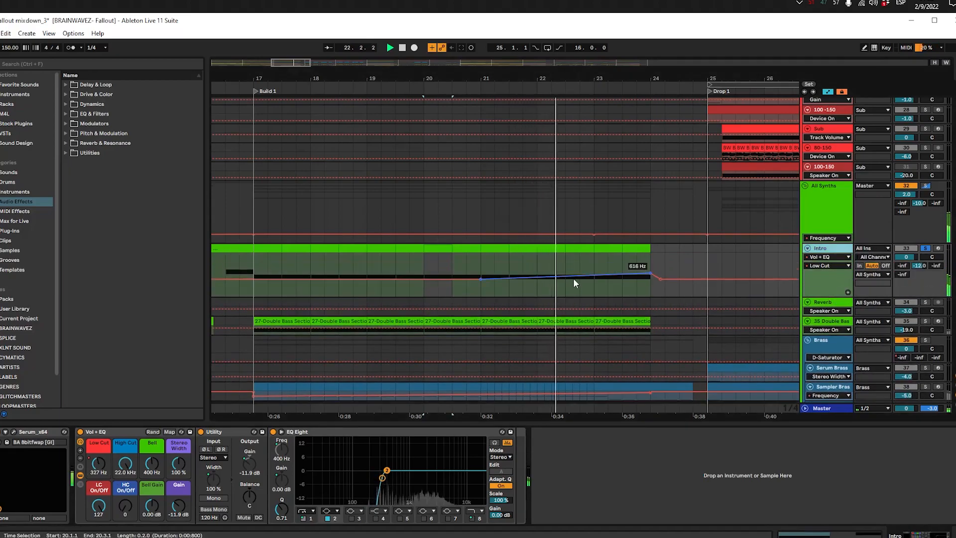
{"action": "left_click", "coordinate": [485, 267]}
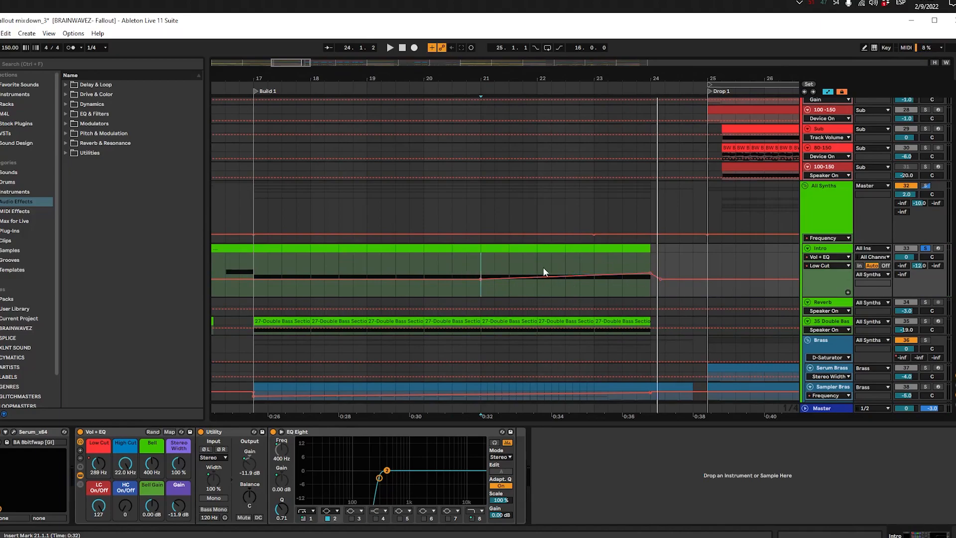
Step: Hide automation, enlarge the Double Bass track, and play it in solo from 17.1.1 with its device chain shown
{"action": "key", "text": "a"}
{"action": "left_click_drag", "start_coordinate": [821, 337], "coordinate": [824, 369]}
{"action": "left_click", "coordinate": [525, 335]}
{"action": "left_click", "coordinate": [483, 336]}
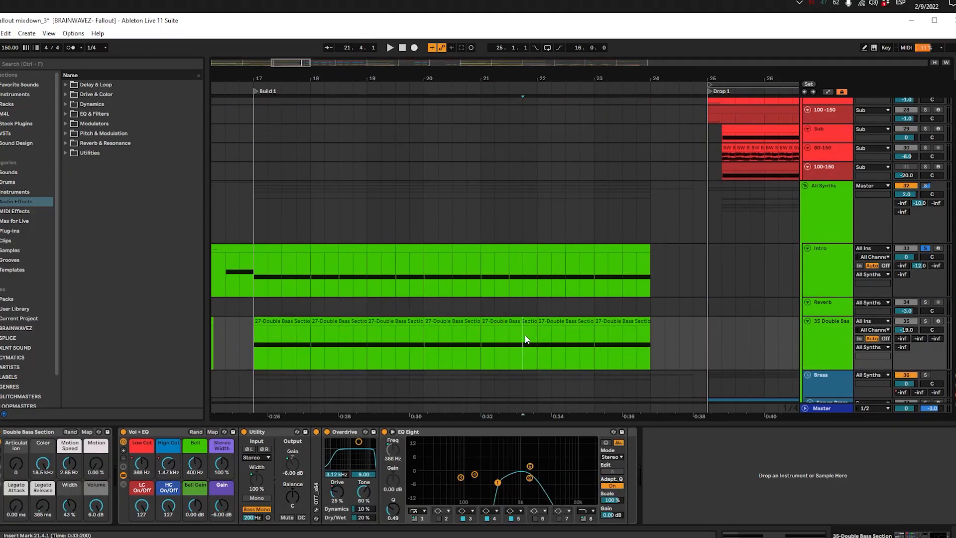
{"action": "key", "text": "s"}
{"action": "key", "text": "space"}
{"action": "left_click", "coordinate": [250, 356]}
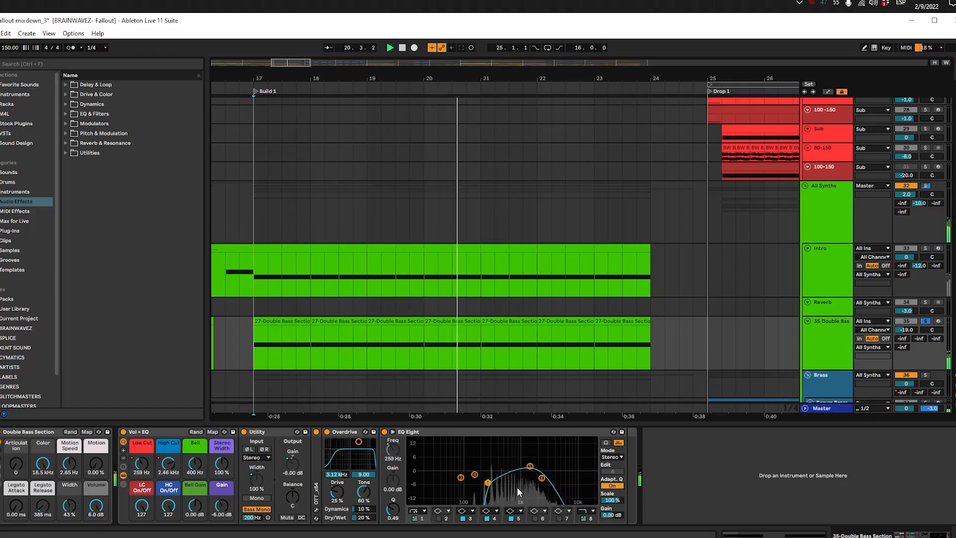
Step: Solo the Sampler Brass track and play its Build 1 clip from 17.1.1
{"action": "scroll", "coordinate": [514, 317], "scroll_direction": "down", "scroll_amount": 5}
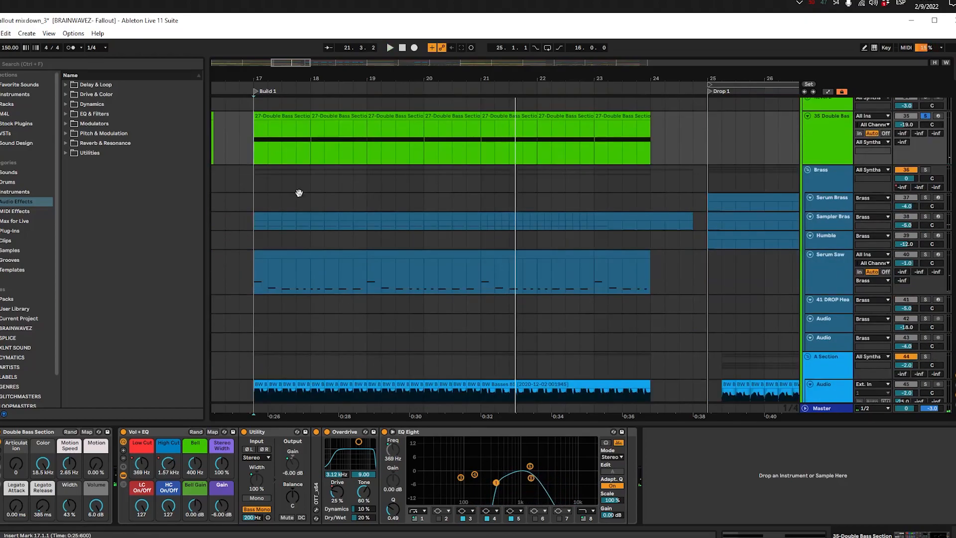
{"action": "left_click_drag", "start_coordinate": [299, 193], "coordinate": [385, 209]}
{"action": "left_click", "coordinate": [355, 232]}
{"action": "key", "text": "s"}
{"action": "key", "text": "space"}
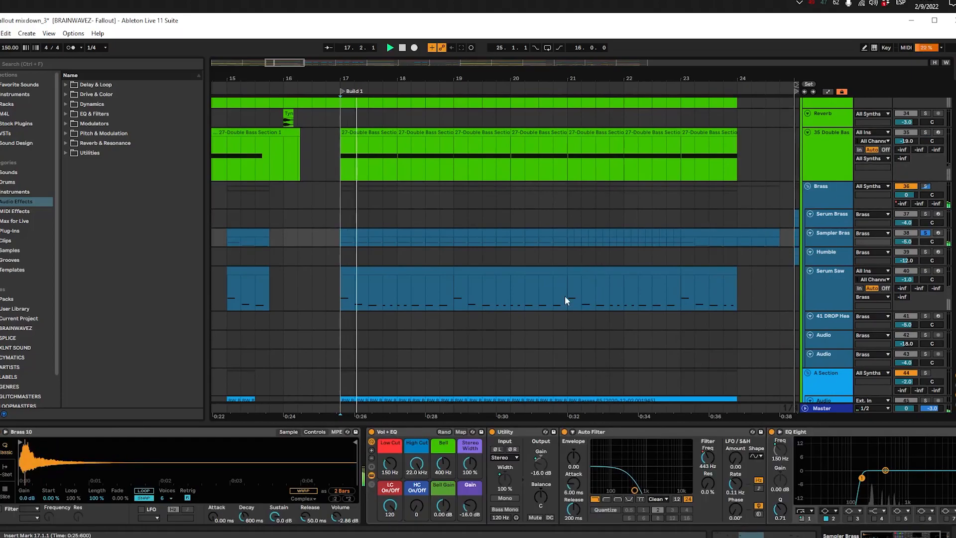
Step: Display automation and enlarge the Sampler Brass track to expose its Auto Filter Frequency curve up to Drop 1
{"action": "left_click", "coordinate": [828, 92]}
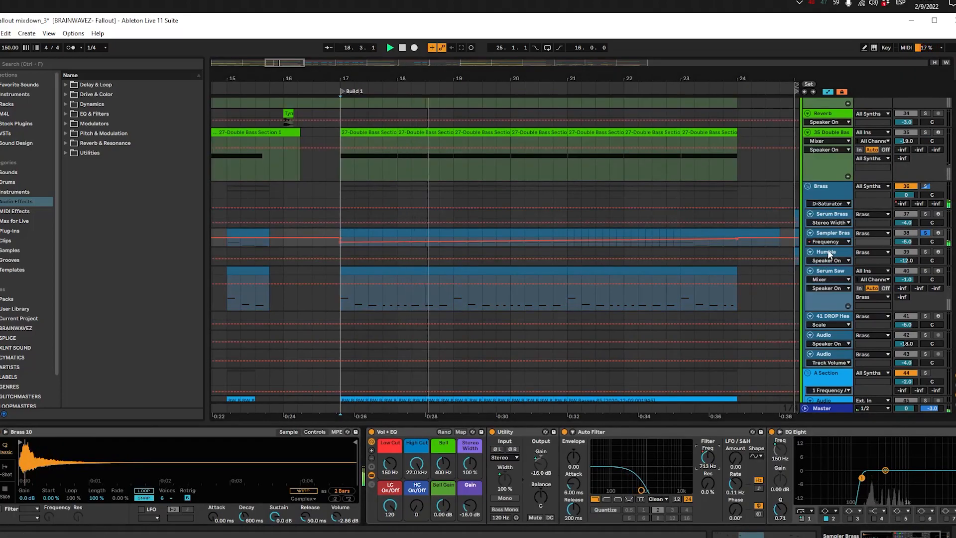
{"action": "left_click", "coordinate": [826, 234]}
{"action": "key", "text": "u"}
{"action": "left_click_drag", "start_coordinate": [639, 310], "coordinate": [501, 327]}
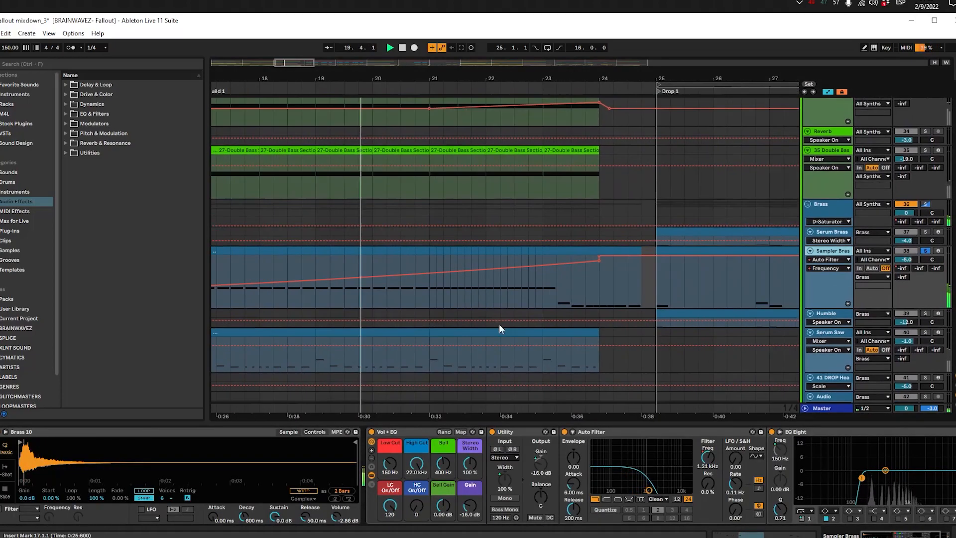
Step: Examine the Sampler Brass device chain and filter automation during playback, then stop and hide the automation
{"action": "scroll", "coordinate": [602, 273], "scroll_direction": "down", "scroll_amount": 3}
{"action": "scroll", "coordinate": [416, 480], "scroll_direction": "right", "scroll_amount": 3}
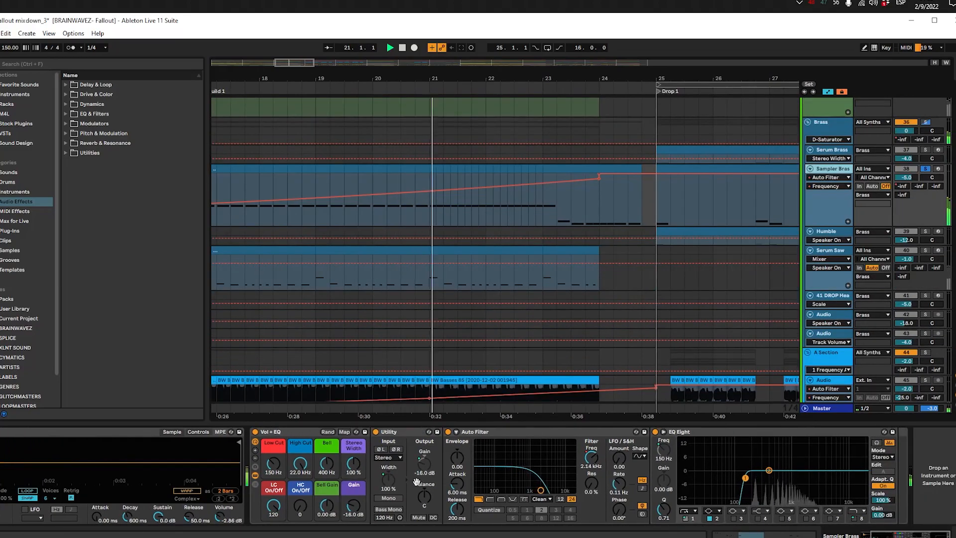
{"action": "scroll", "coordinate": [416, 481], "scroll_direction": "left", "scroll_amount": 3}
{"action": "scroll", "coordinate": [604, 279], "scroll_direction": "down", "scroll_amount": 1}
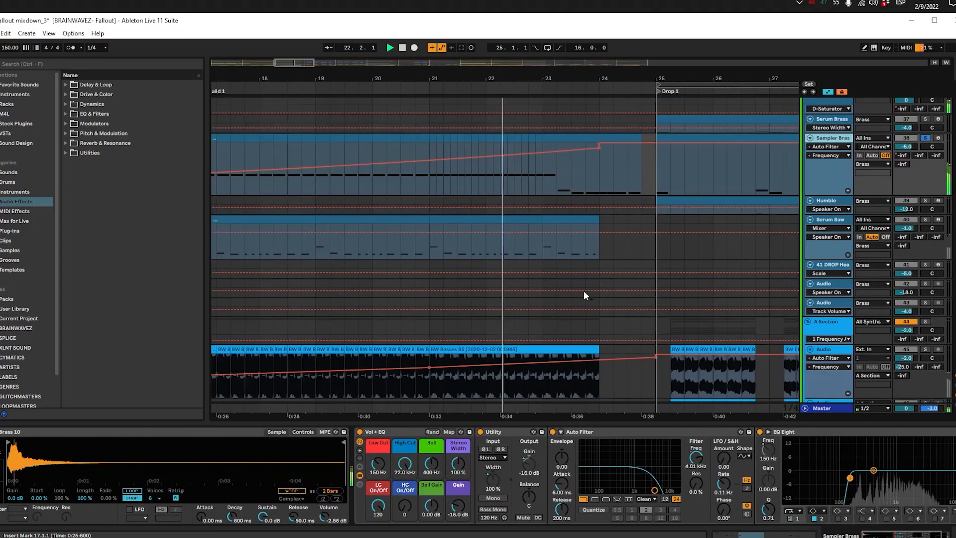
{"action": "left_click_drag", "start_coordinate": [503, 306], "coordinate": [657, 295]}
{"action": "key", "text": "space"}
{"action": "key", "text": "a"}
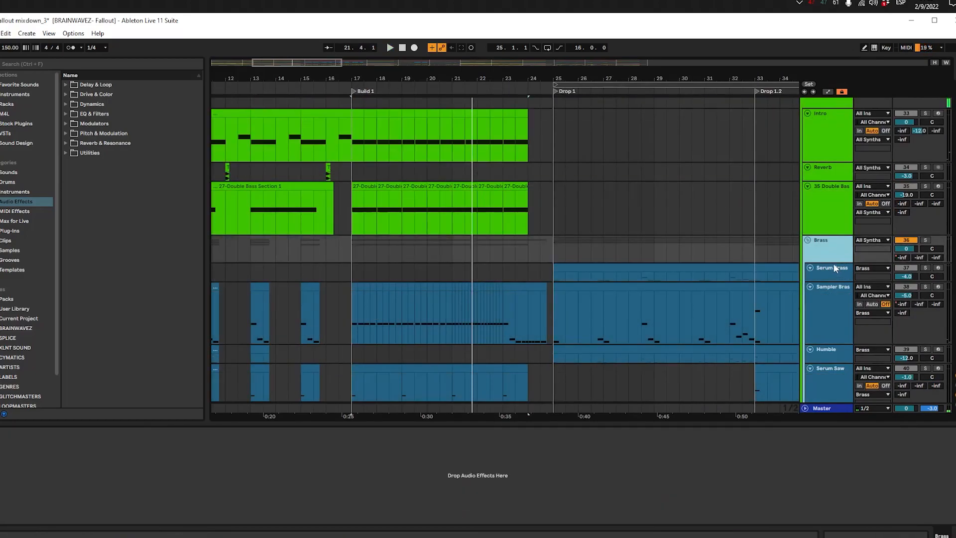
Step: Enlarge the All Synths group with its Intro Reverb WET automation displayed, and play it soloed from 17.1.1
{"action": "scroll", "coordinate": [796, 234], "scroll_direction": "up", "scroll_amount": 5}
{"action": "left_click", "coordinate": [825, 222]}
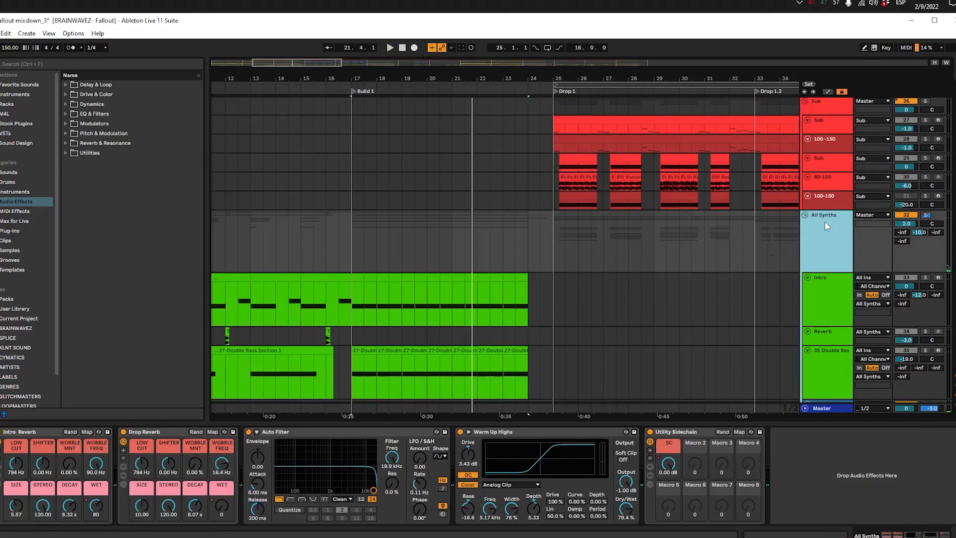
{"action": "key", "text": "a"}
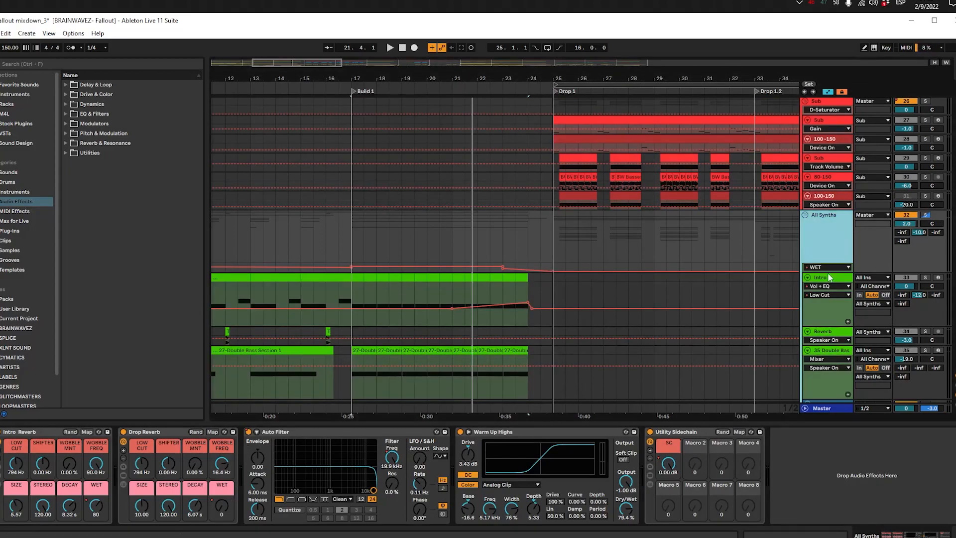
{"action": "left_click_drag", "start_coordinate": [827, 280], "coordinate": [827, 314]}
{"action": "left_click", "coordinate": [350, 240]}
{"action": "key", "text": "space"}
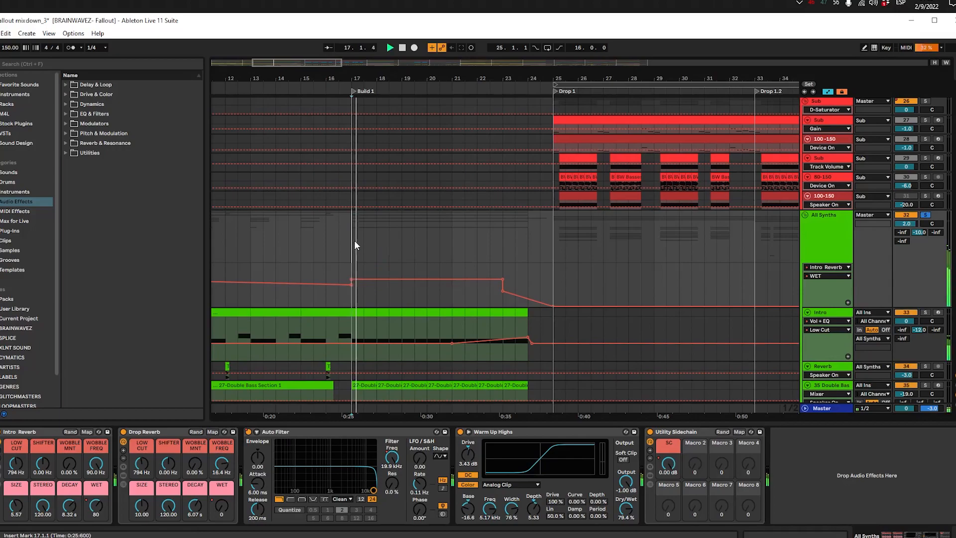
Step: Select the Intro Reverb rack on All Synths and continue the soloed playback through Build 1
{"action": "left_click", "coordinate": [2, 433]}
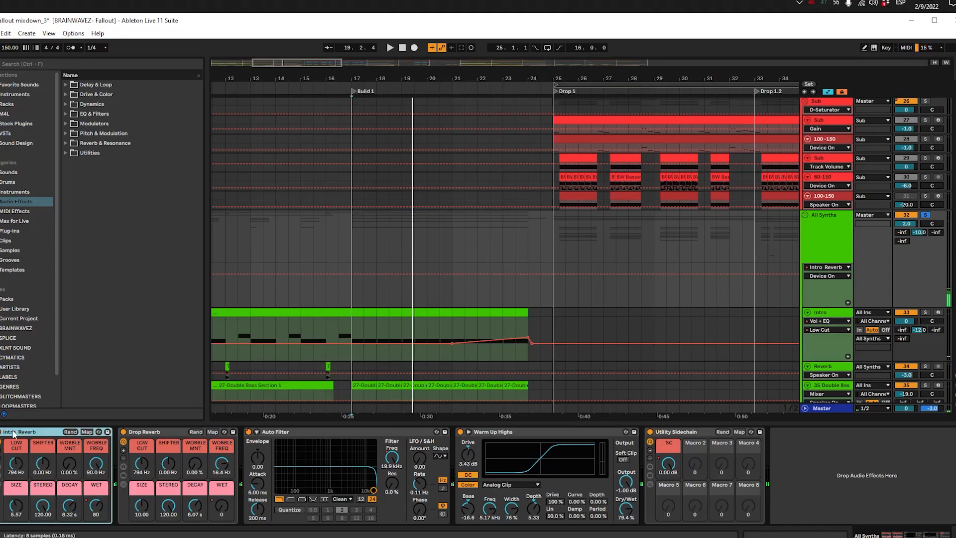
{"action": "key", "text": "space"}
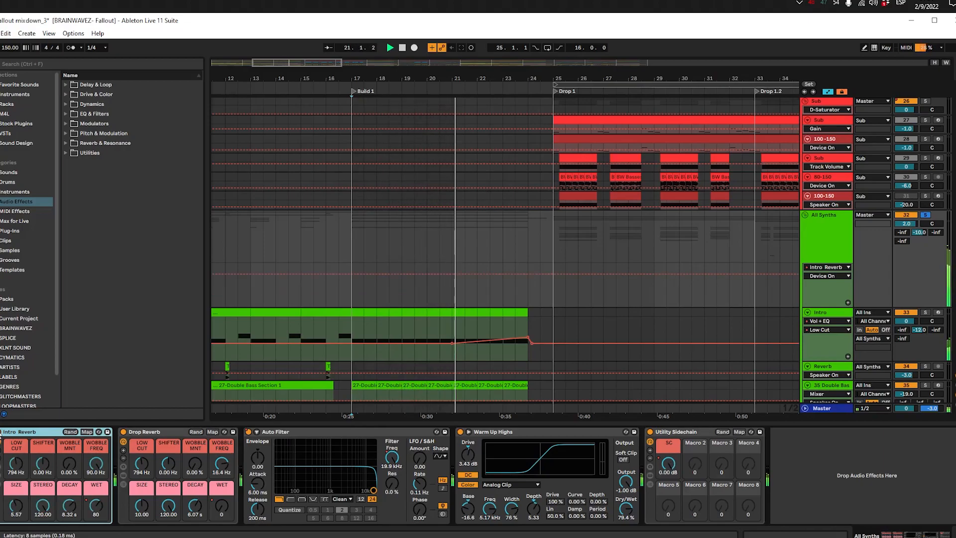
{"action": "key", "text": "a"}
{"action": "key", "text": "a"}
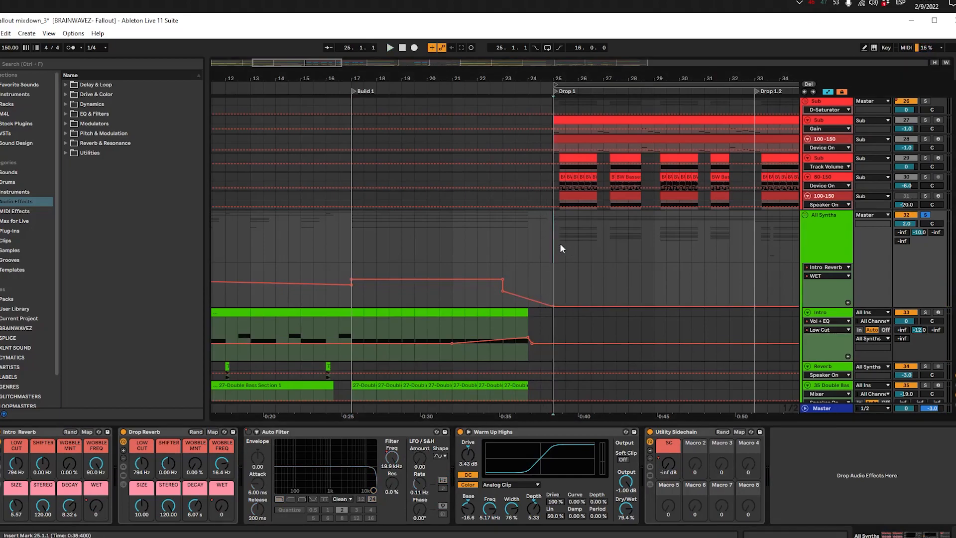
Step: Hide the automation and select the 25_LongImpact_SP_03 clip at Build 1 in the Intro fills group
{"action": "key", "text": "a"}
{"action": "scroll", "coordinate": [436, 143], "scroll_direction": "down", "scroll_amount": 9}
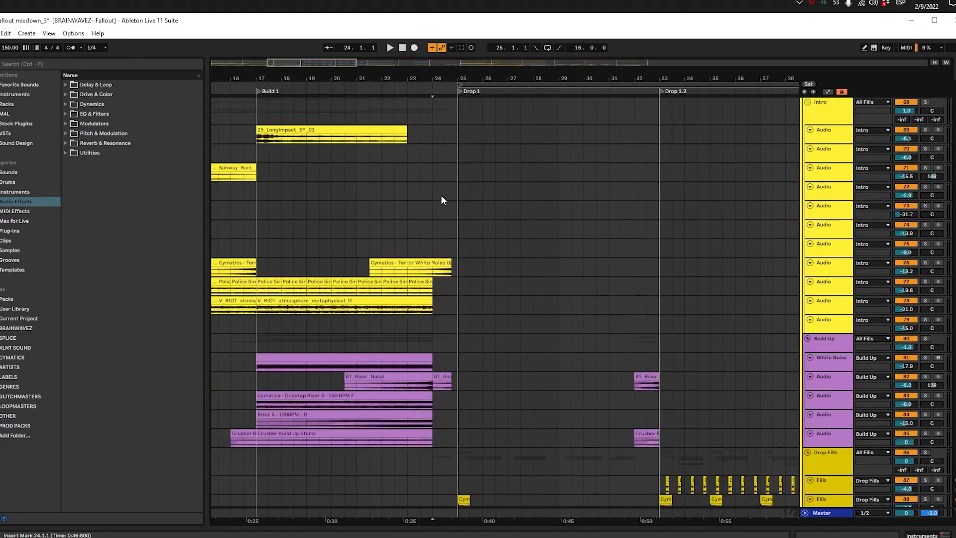
{"action": "scroll", "coordinate": [441, 199], "scroll_direction": "down", "scroll_amount": 5}
{"action": "scroll", "coordinate": [440, 198], "scroll_direction": "up", "scroll_amount": 8}
{"action": "left_click", "coordinate": [282, 312]}
{"action": "scroll", "coordinate": [556, 307], "scroll_direction": "down", "scroll_amount": 5}
{"action": "left_click", "coordinate": [277, 123]}
{"action": "left_click", "coordinate": [272, 142]}
{"action": "left_click_drag", "start_coordinate": [321, 190], "coordinate": [419, 306]}
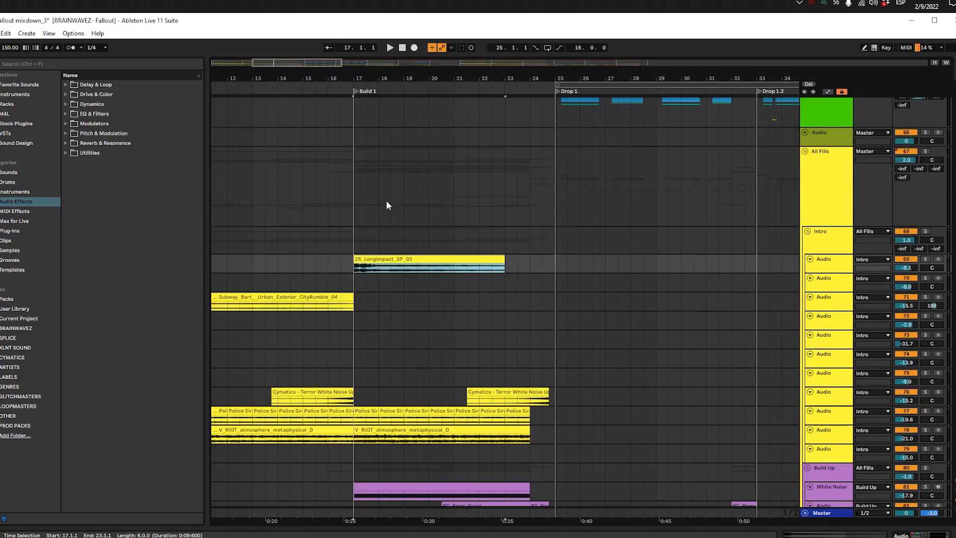
Step: Examine the Intro and Build Up effect tracks of the All Fills group around Build 1
{"action": "scroll", "coordinate": [374, 258], "scroll_direction": "up", "scroll_amount": 2}
{"action": "scroll", "coordinate": [378, 258], "scroll_direction": "down", "scroll_amount": 4}
{"action": "scroll", "coordinate": [377, 257], "scroll_direction": "down", "scroll_amount": 2}
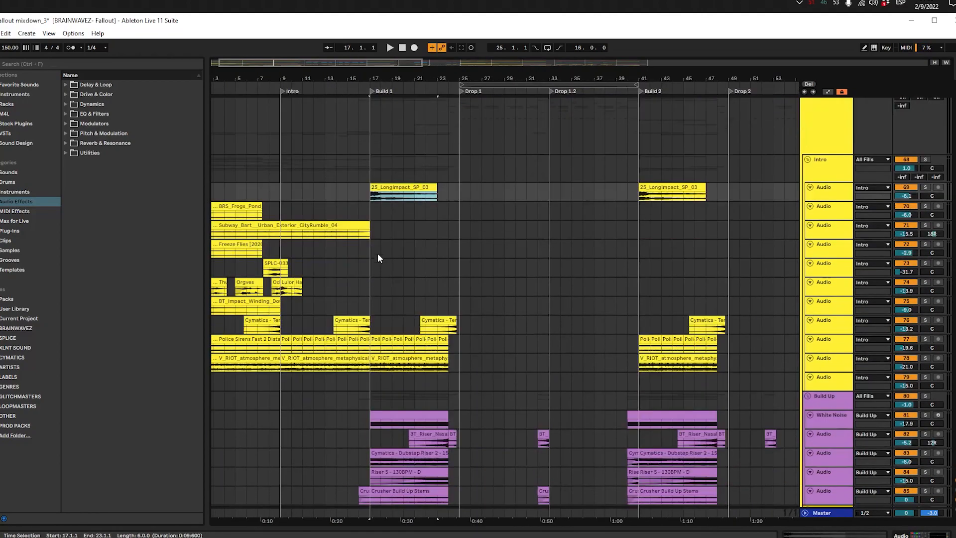
{"action": "scroll", "coordinate": [379, 249], "scroll_direction": "up", "scroll_amount": 2}
{"action": "scroll", "coordinate": [380, 249], "scroll_direction": "down", "scroll_amount": 1}
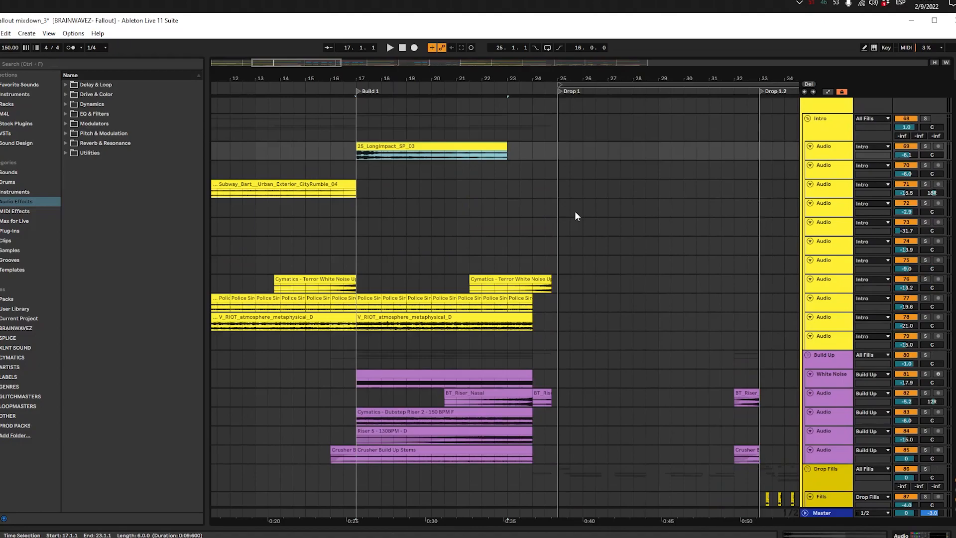
Step: Enlarge the Intro group track holding the 25_LongImpact_SP_03 clip at Build 1
{"action": "left_click", "coordinate": [344, 150]}
{"action": "left_click_drag", "start_coordinate": [831, 161], "coordinate": [831, 196]}
{"action": "left_click", "coordinate": [358, 193]}
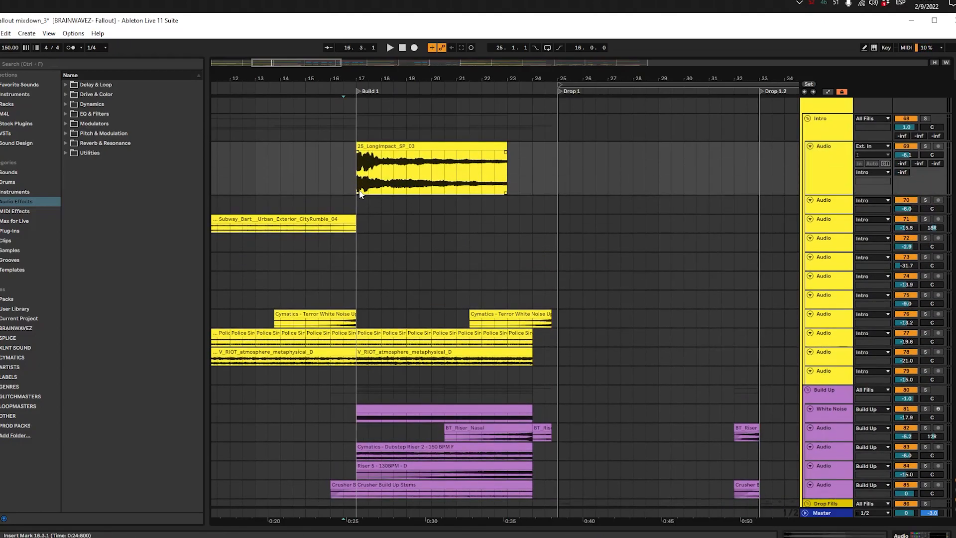
Step: Play the Cymatics - Dubstep Riser 2 clip of the Build Up group soloed from 17.1.1, jumping ahead to 23.1.1
{"action": "scroll", "coordinate": [361, 196], "scroll_direction": "down", "scroll_amount": 5}
{"action": "left_click", "coordinate": [363, 204]}
{"action": "left_click", "coordinate": [454, 255]}
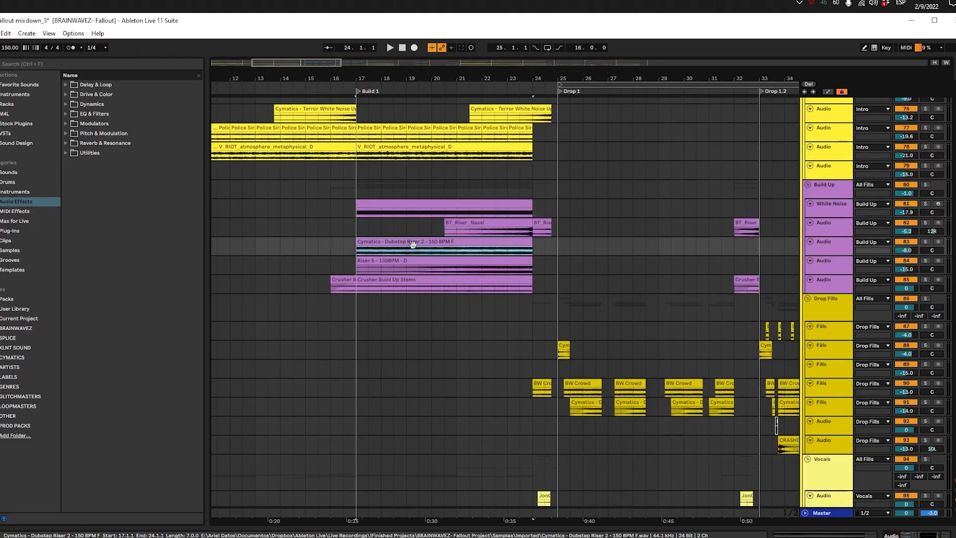
{"action": "left_click", "coordinate": [925, 242]}
{"action": "key", "text": "space"}
{"action": "left_click", "coordinate": [857, 244]}
{"action": "left_click", "coordinate": [848, 250]}
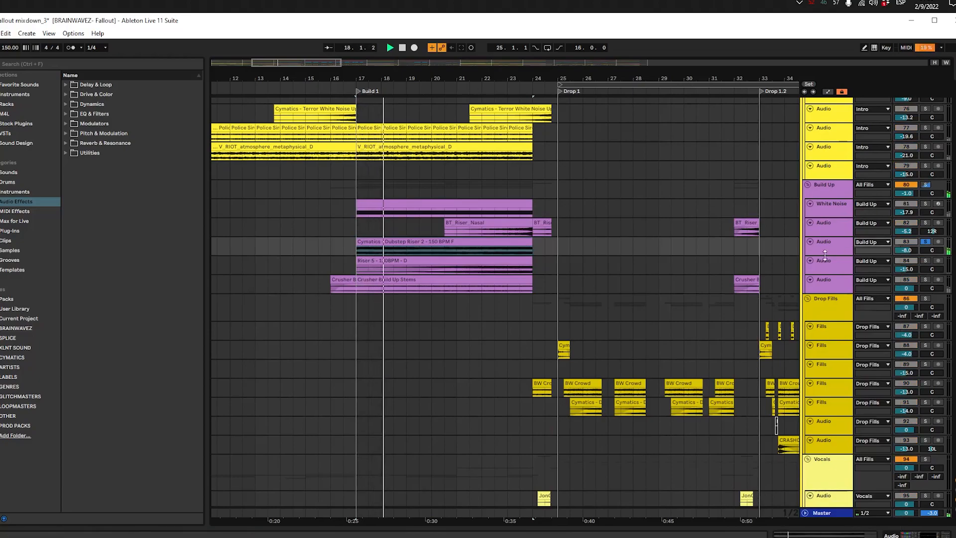
{"action": "left_click", "coordinate": [841, 251]}
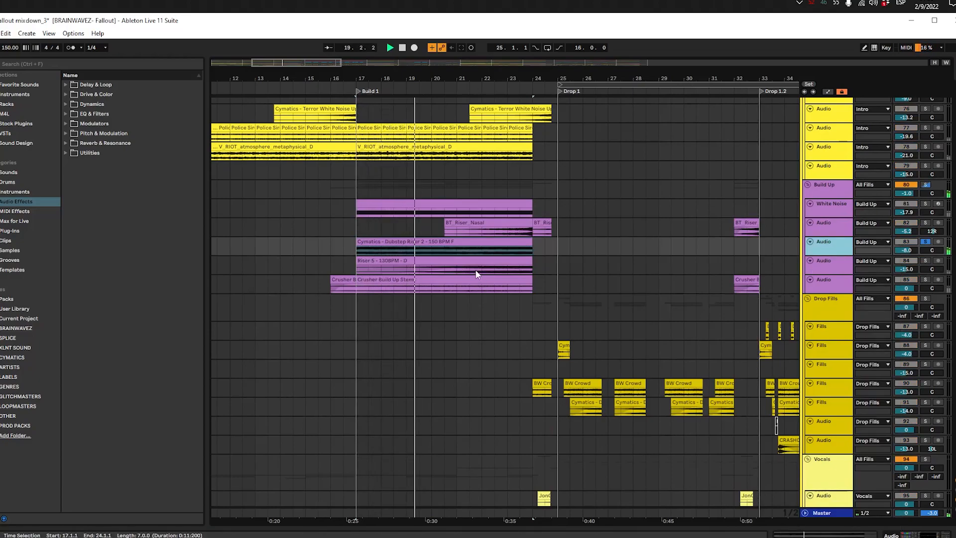
{"action": "left_click", "coordinate": [494, 246]}
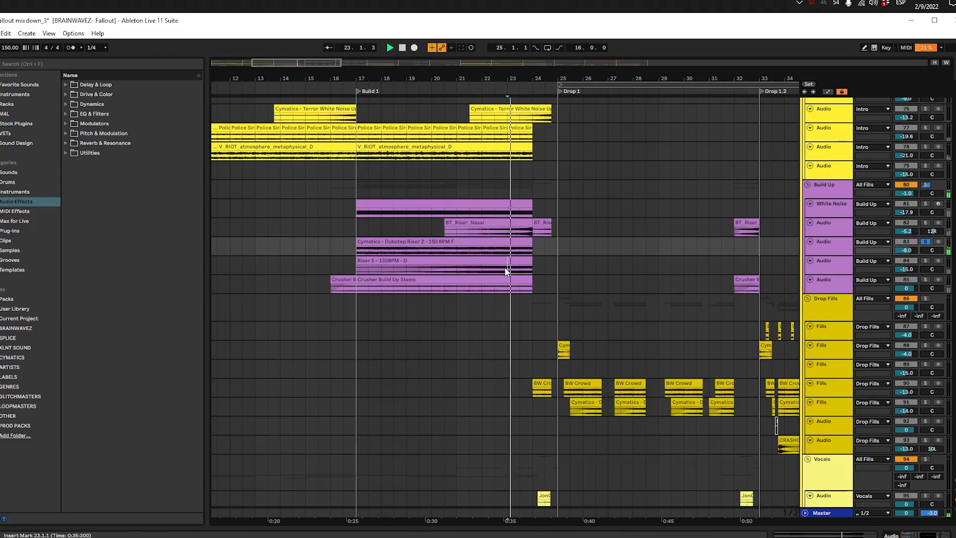
Step: Listen to Riser 5 - 130BPM, Crusher Build Up Stems and BT_Riser_Nasal soloed in turn within Build 1
{"action": "left_click", "coordinate": [504, 267]}
{"action": "left_click", "coordinate": [471, 269]}
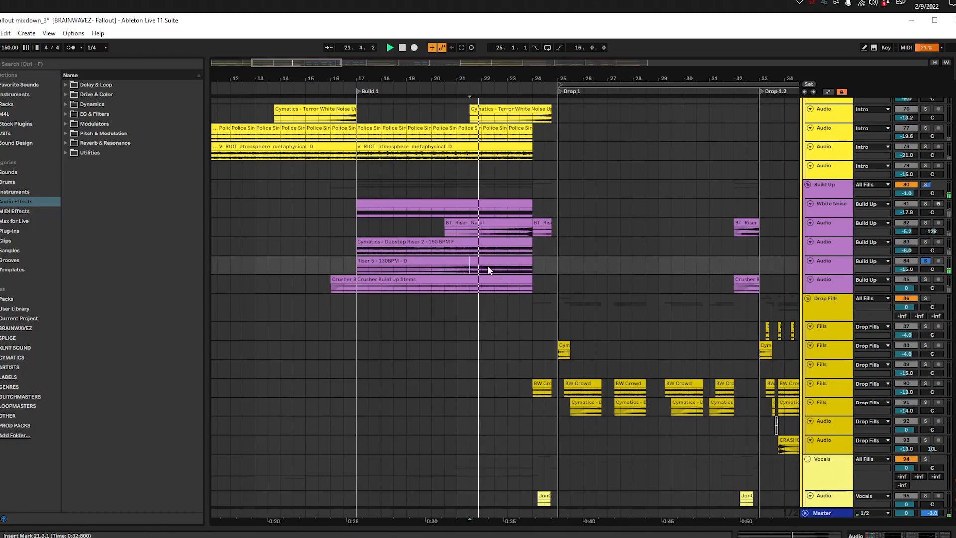
{"action": "left_click", "coordinate": [447, 286]}
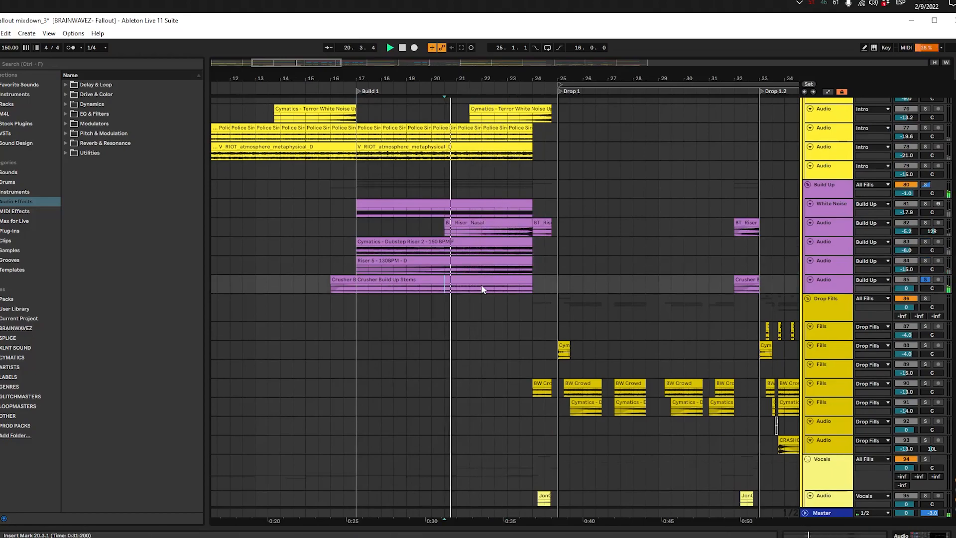
{"action": "left_click", "coordinate": [496, 284]}
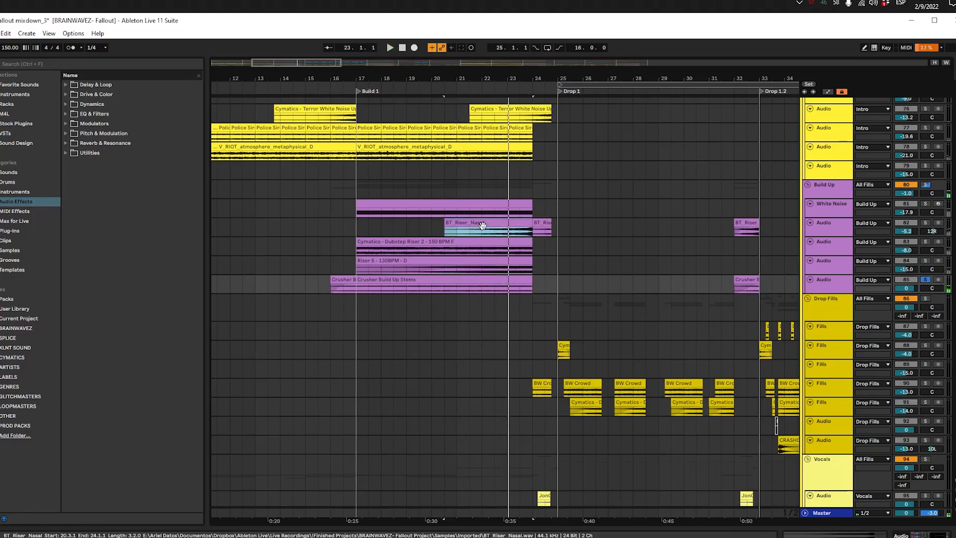
{"action": "left_click", "coordinate": [448, 232]}
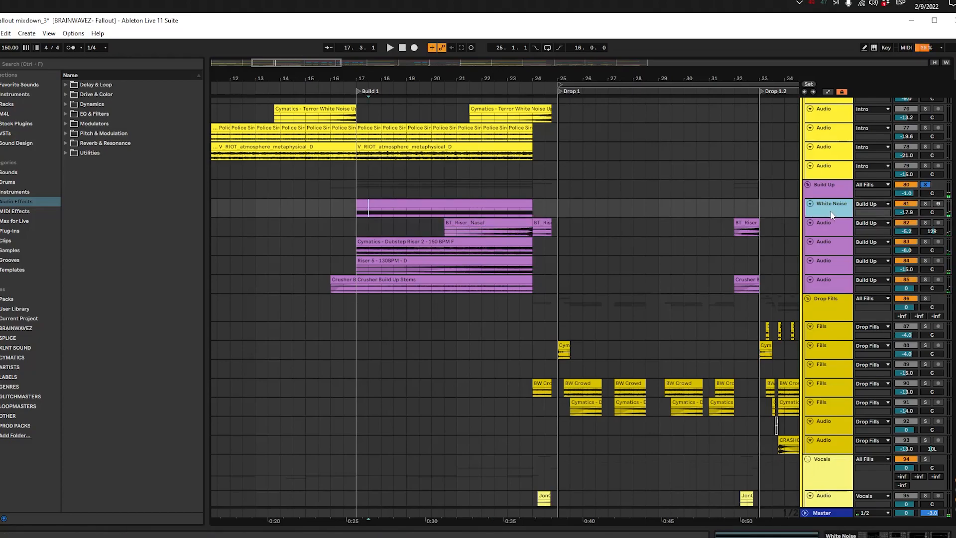
Step: Enlarge the White Noise track, play it soloed from 17.1.1, and inspect its Operator waveform choices
{"action": "left_click_drag", "start_coordinate": [830, 218], "coordinate": [824, 252]}
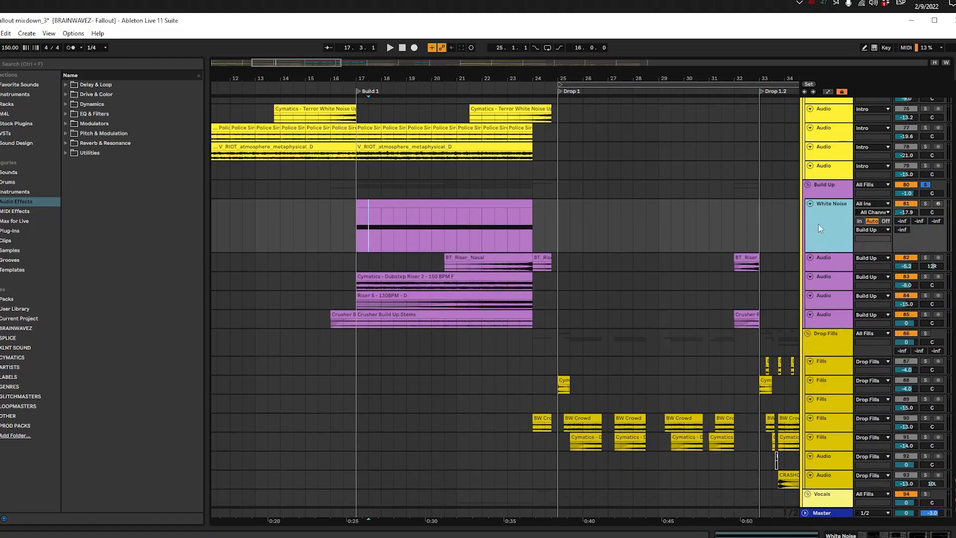
{"action": "left_click", "coordinate": [463, 204]}
{"action": "key", "text": "s"}
{"action": "key", "text": "space"}
{"action": "double_click", "coordinate": [809, 221]}
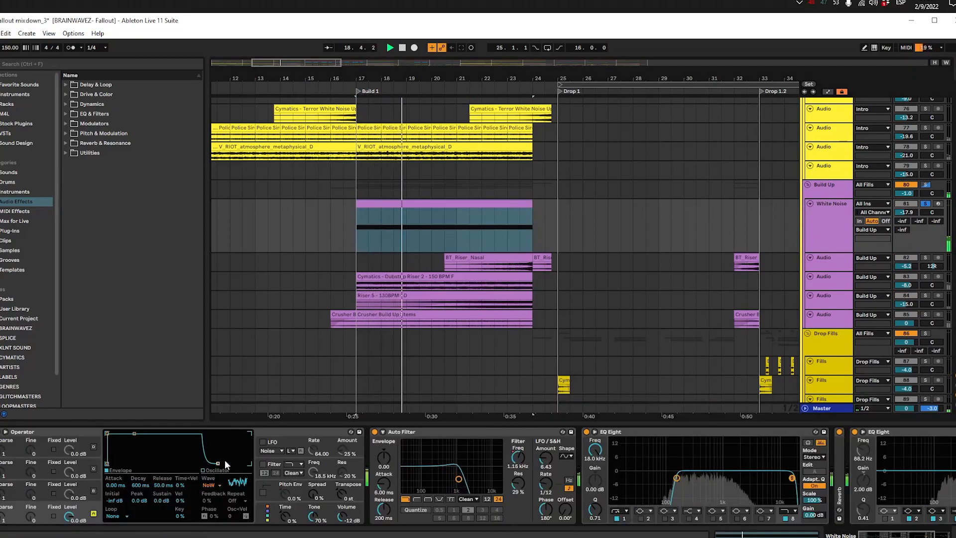
{"action": "left_click", "coordinate": [220, 486]}
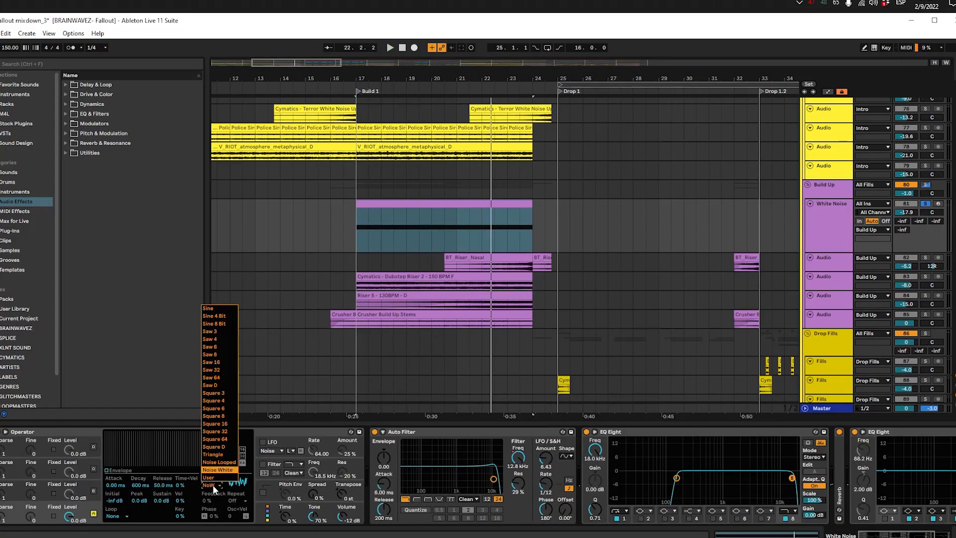
{"action": "left_click", "coordinate": [213, 485]}
Step: Display the White Noise track's Auto Filter Frequency automation and add a breakpoint of 148 Hz at 22.3.1
{"action": "key", "text": "a"}
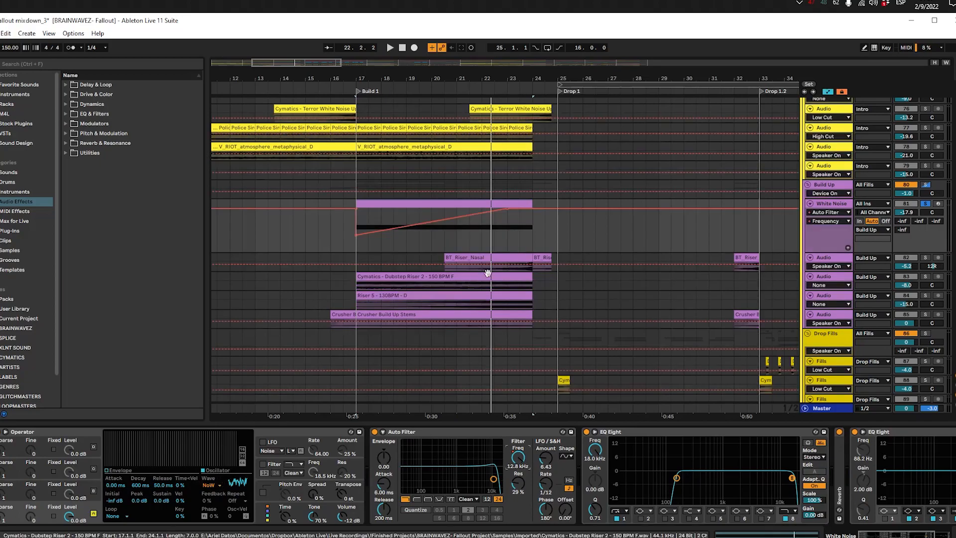
{"action": "key", "text": "space"}
{"action": "left_click", "coordinate": [496, 240]}
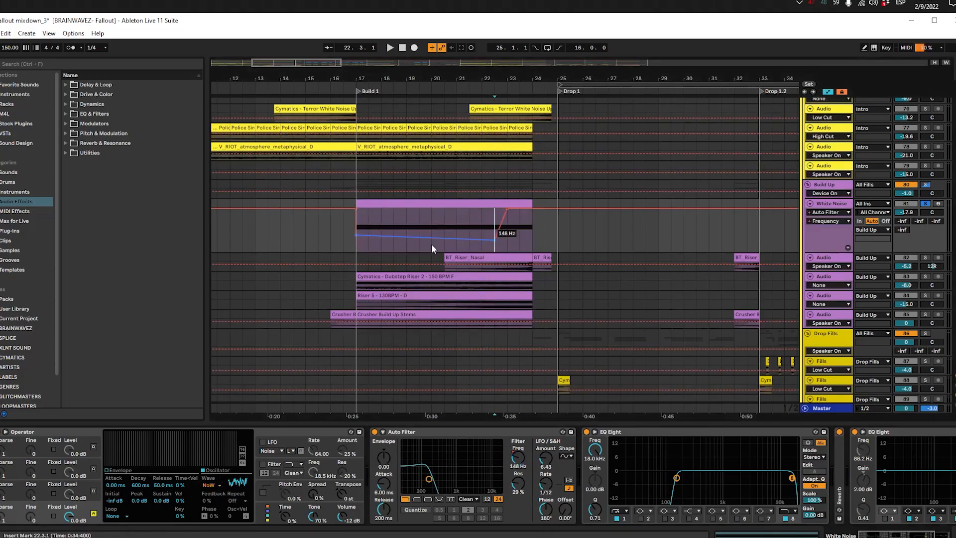
{"action": "left_click", "coordinate": [505, 236]}
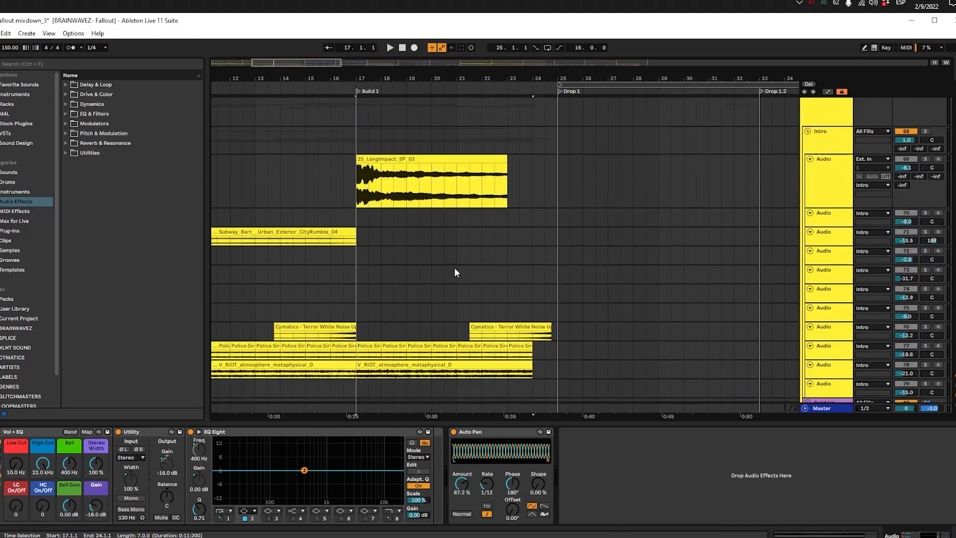
Step: Play the 25_LongImpact_SP_03 clip soloed from the start of Build 1
{"action": "left_click", "coordinate": [375, 169]}
{"action": "key", "text": "space"}
{"action": "scroll", "coordinate": [421, 233], "scroll_direction": "down", "scroll_amount": 3}
{"action": "key", "text": "space"}
Step: Examine the Intro group's siren, atmosphere and white noise clips before Build 1 and across 17.1.1 to 25.1.1
{"action": "scroll", "coordinate": [518, 272], "scroll_direction": "left", "scroll_amount": 5}
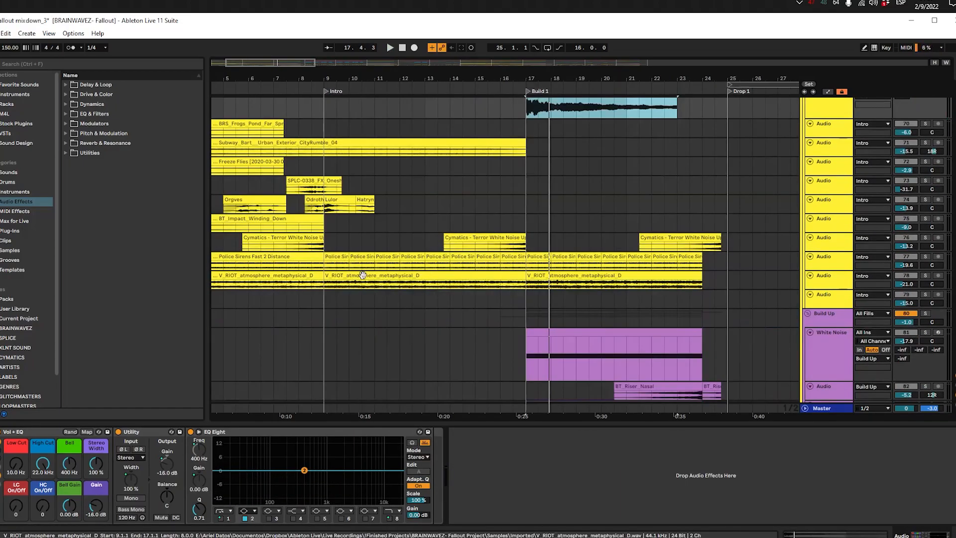
{"action": "left_click", "coordinate": [378, 258]}
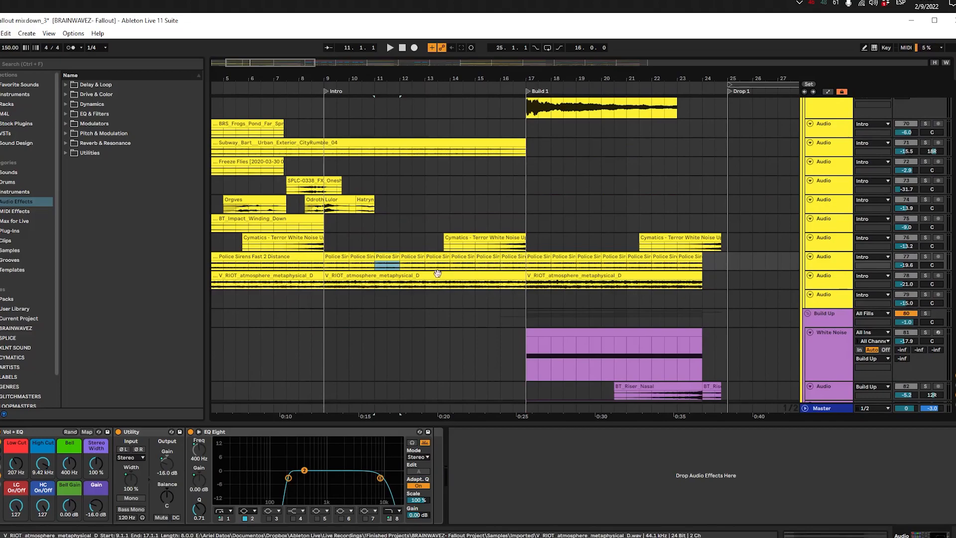
{"action": "left_click_drag", "start_coordinate": [524, 184], "coordinate": [275, 243]}
{"action": "left_click_drag", "start_coordinate": [529, 188], "coordinate": [728, 278]}
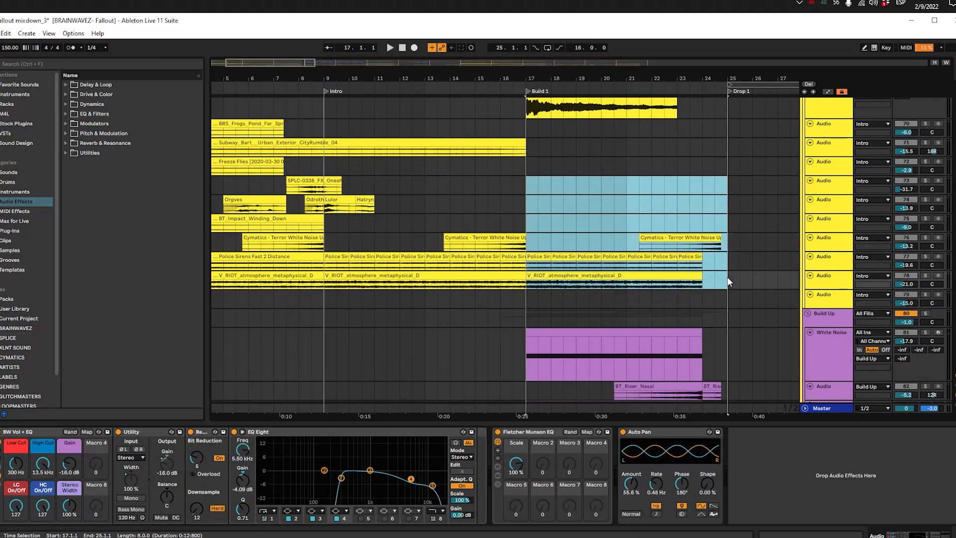
{"action": "left_click", "coordinate": [705, 282]}
{"action": "left_click", "coordinate": [514, 198]}
{"action": "left_click_drag", "start_coordinate": [477, 98], "coordinate": [318, 167]}
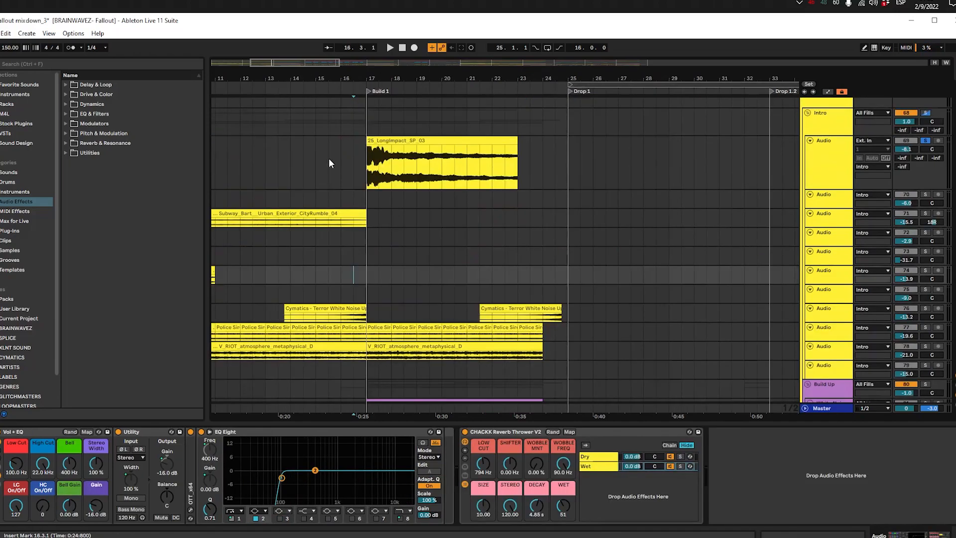
Step: Play the gv_vocal_phrase clip in the Vocals group from 15.1.1, and solo the Resampler 14 clip at 17.1.1
{"action": "scroll", "coordinate": [376, 176], "scroll_direction": "down", "scroll_amount": 3}
{"action": "scroll", "coordinate": [332, 199], "scroll_direction": "down", "scroll_amount": 3}
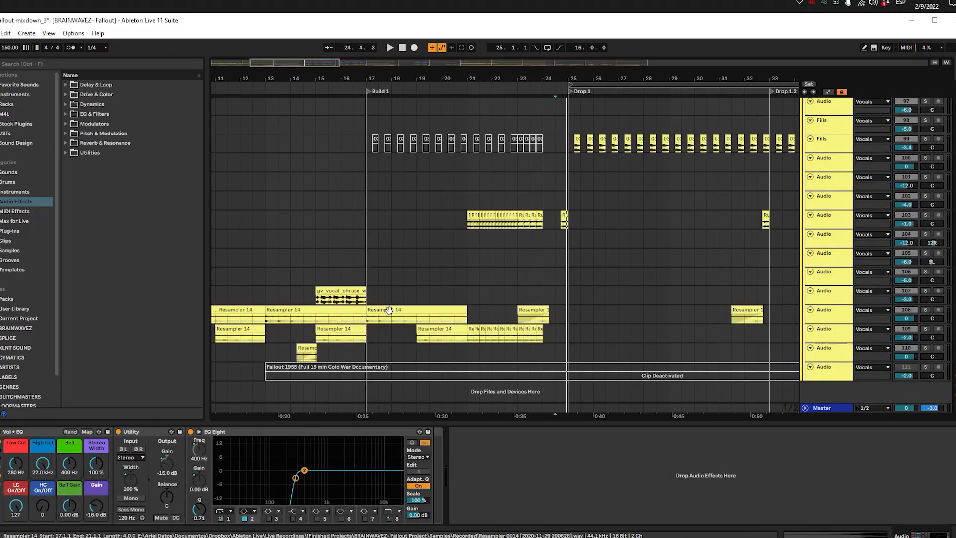
{"action": "left_click", "coordinate": [330, 292]}
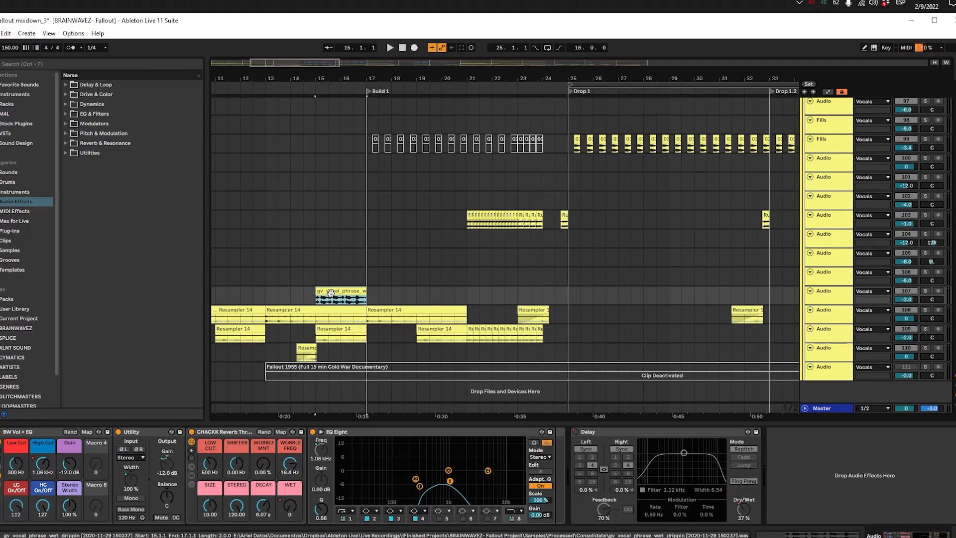
{"action": "key", "text": "space"}
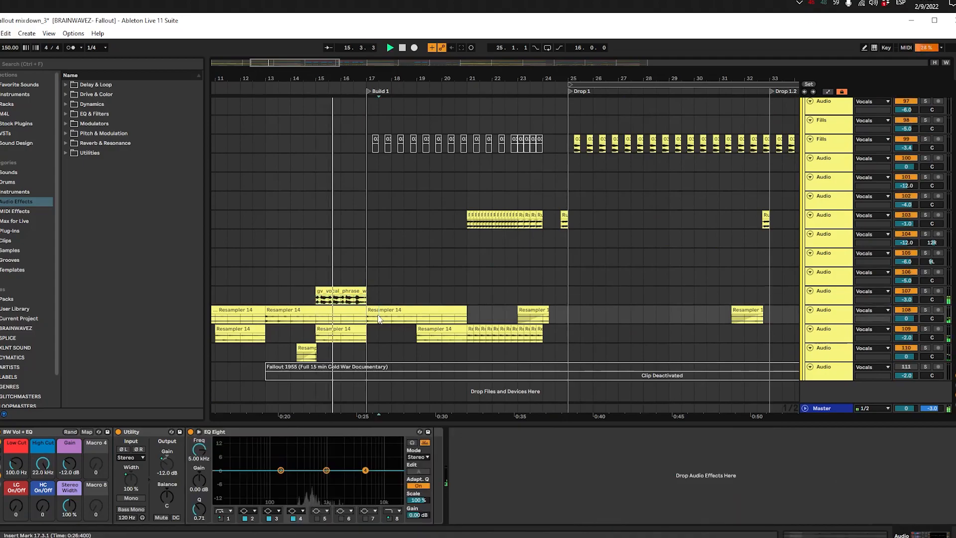
{"action": "left_click", "coordinate": [377, 312]}
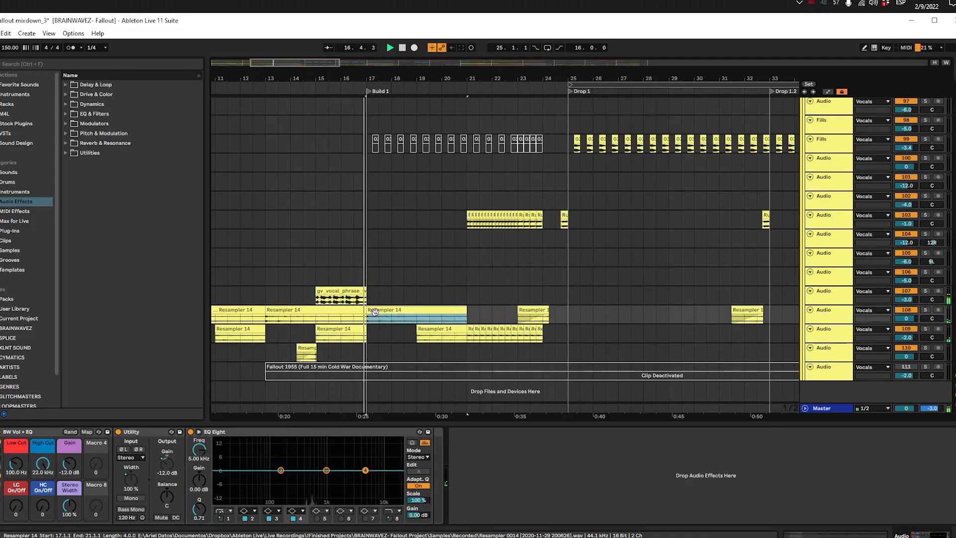
{"action": "key", "text": "s"}
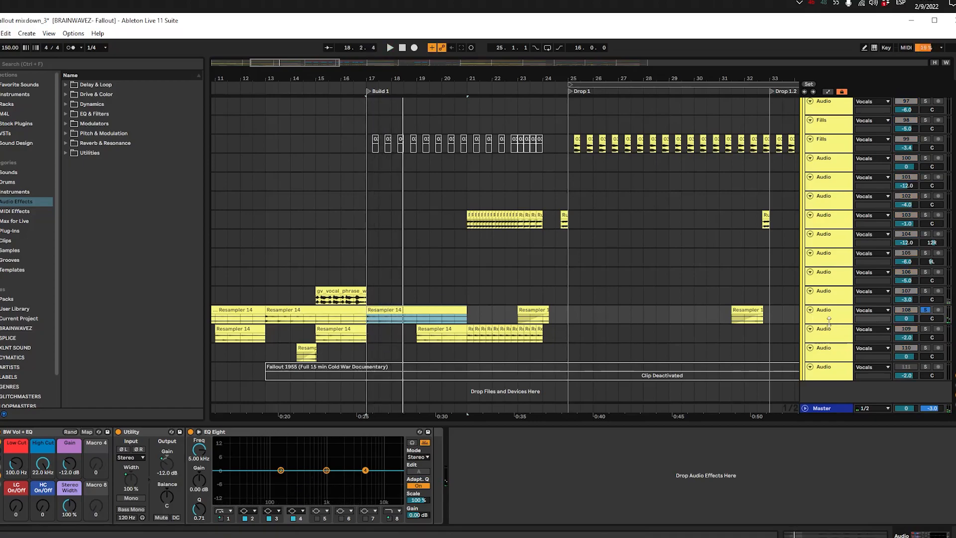
Step: Enlarge the upper Resampler 14 track and replay the gv_vocal_phrase clip soloed, followed by the Resampler 14 clip at Build 1
{"action": "left_click_drag", "start_coordinate": [829, 321], "coordinate": [831, 332]}
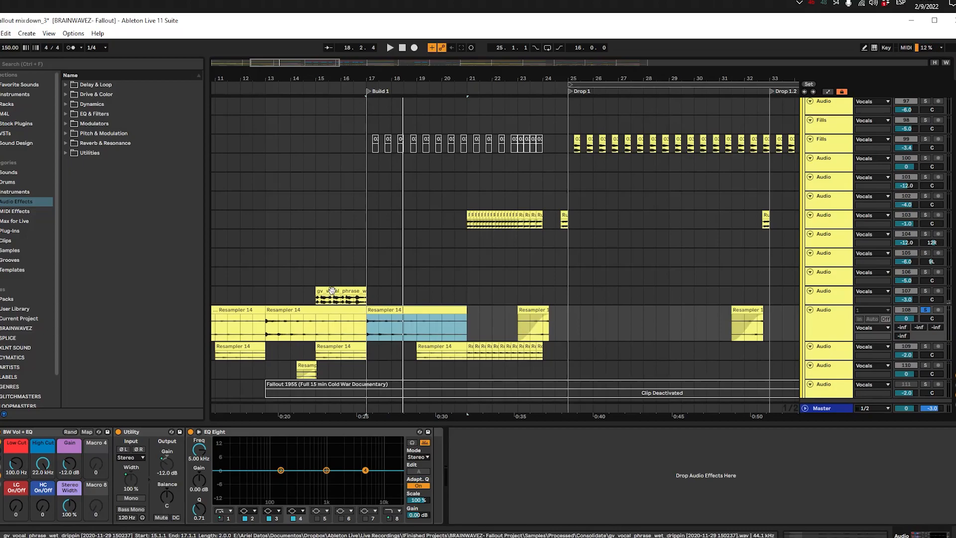
{"action": "left_click", "coordinate": [329, 298]}
{"action": "key", "text": "space"}
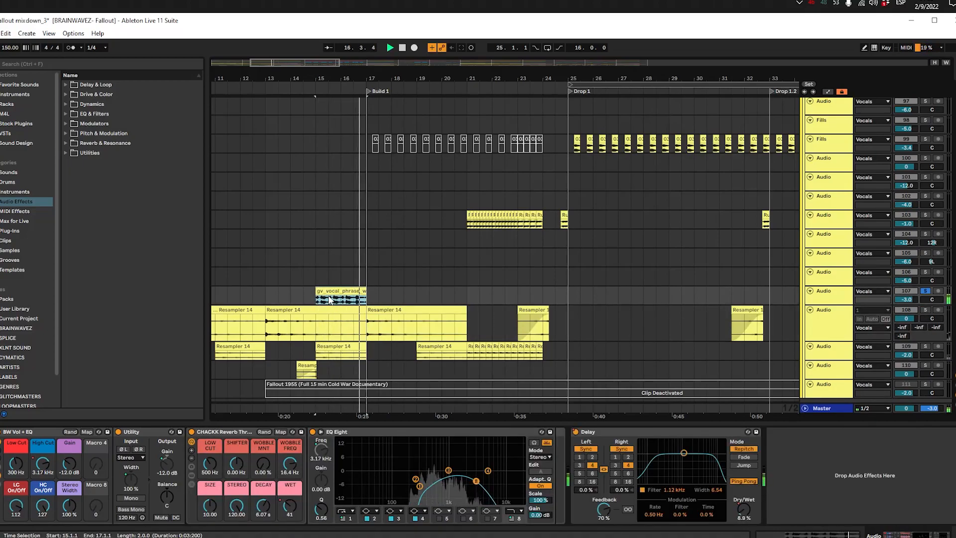
{"action": "left_click", "coordinate": [393, 305]}
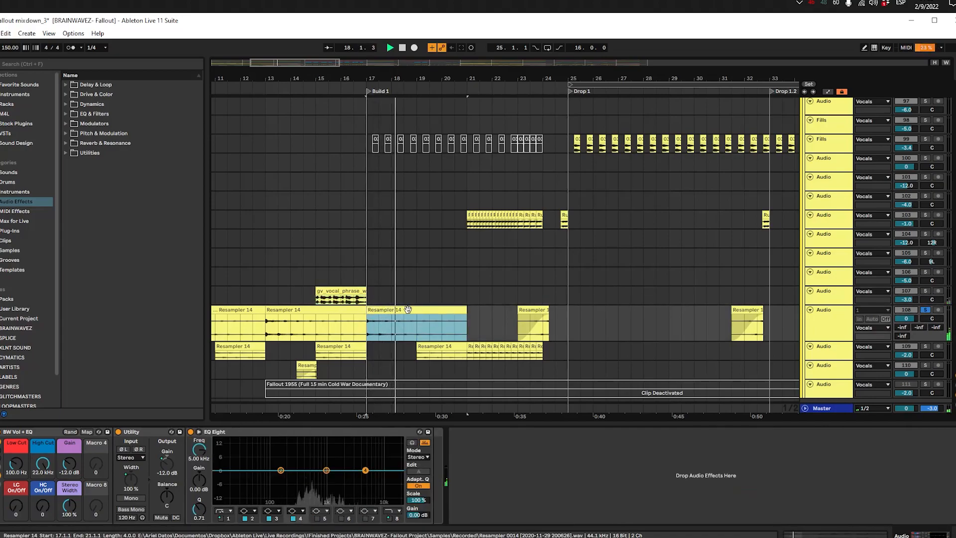
Step: Play the lower track's Resampler 14 clip from 19.1.1 soloed and select its chopped repeats from 21.1.1 to 24.1.1
{"action": "left_click", "coordinate": [429, 346]}
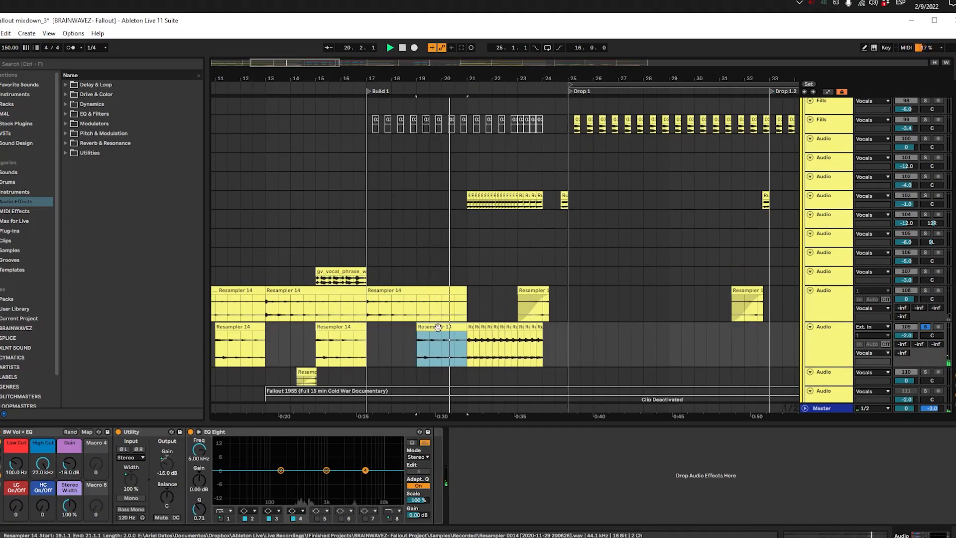
{"action": "left_click", "coordinate": [470, 329]}
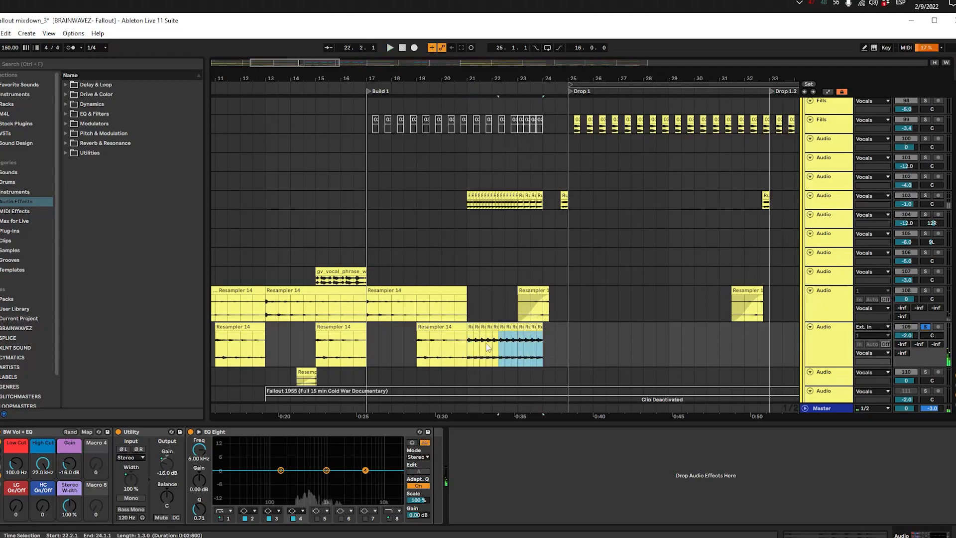
{"action": "left_click_drag", "start_coordinate": [472, 345], "coordinate": [531, 347]}
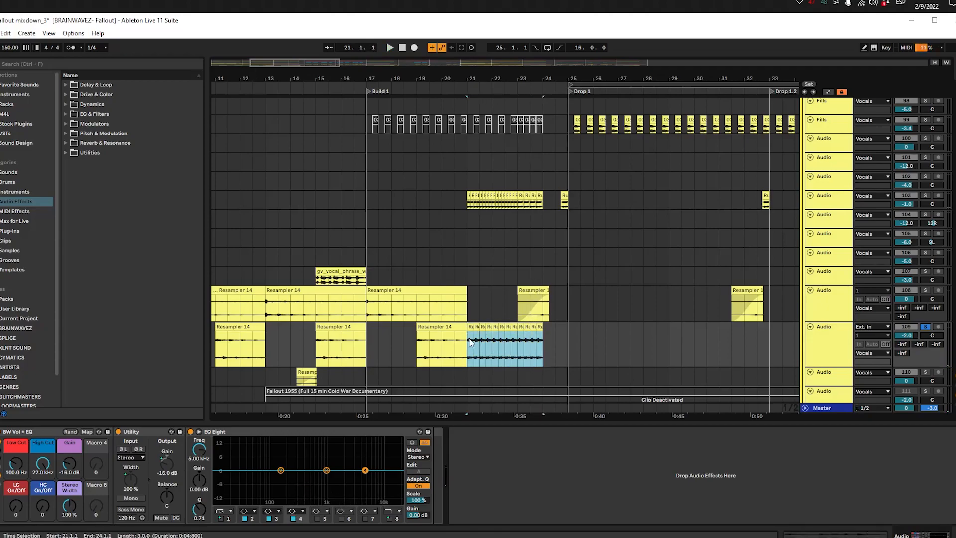
Step: Enlarge the Vocals group track with the chopped clips at bar 21 and play it soloed from 21.1.1
{"action": "left_click", "coordinate": [461, 201]}
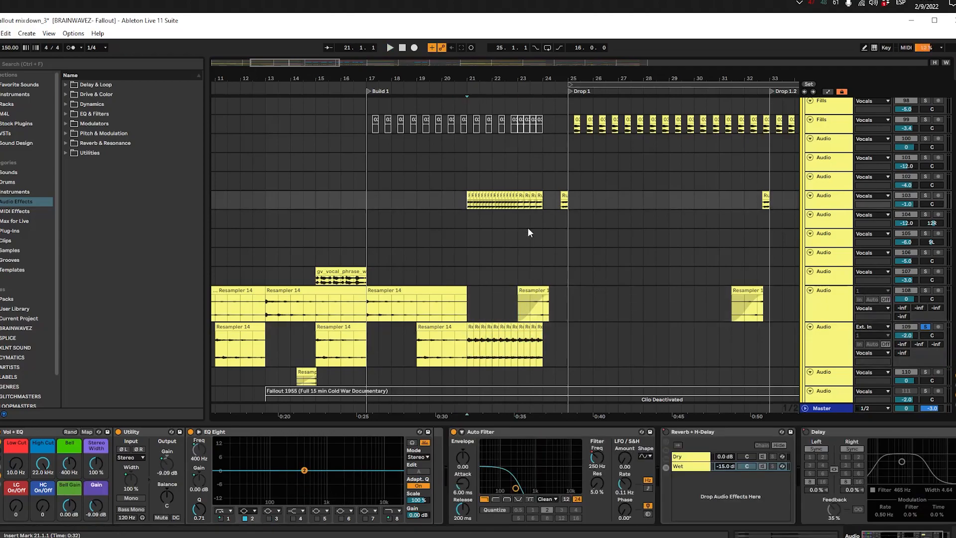
{"action": "left_click_drag", "start_coordinate": [528, 228], "coordinate": [457, 240]}
{"action": "left_click", "coordinate": [826, 223]}
{"action": "left_click", "coordinate": [826, 216]}
{"action": "scroll", "coordinate": [825, 224], "scroll_direction": "up", "scroll_amount": 5}
{"action": "scroll", "coordinate": [530, 254], "scroll_direction": "up", "scroll_amount": 3}
{"action": "left_click_drag", "start_coordinate": [371, 260], "coordinate": [522, 245]}
{"action": "left_click", "coordinate": [380, 216]}
{"action": "key", "text": "space"}
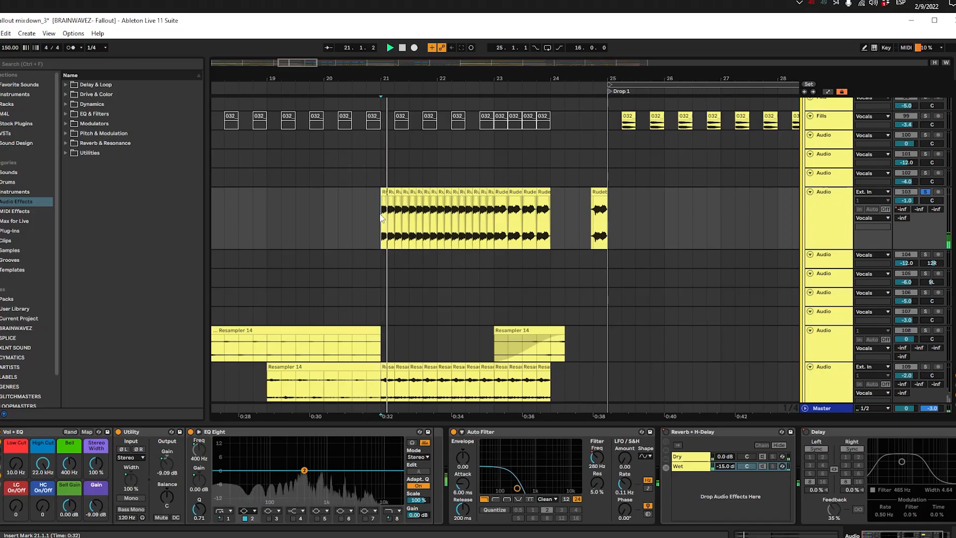
Step: Check the chopped vocal track's Auto Filter Frequency automation, hide it again, and play the single clip just before Drop 1
{"action": "key", "text": "a"}
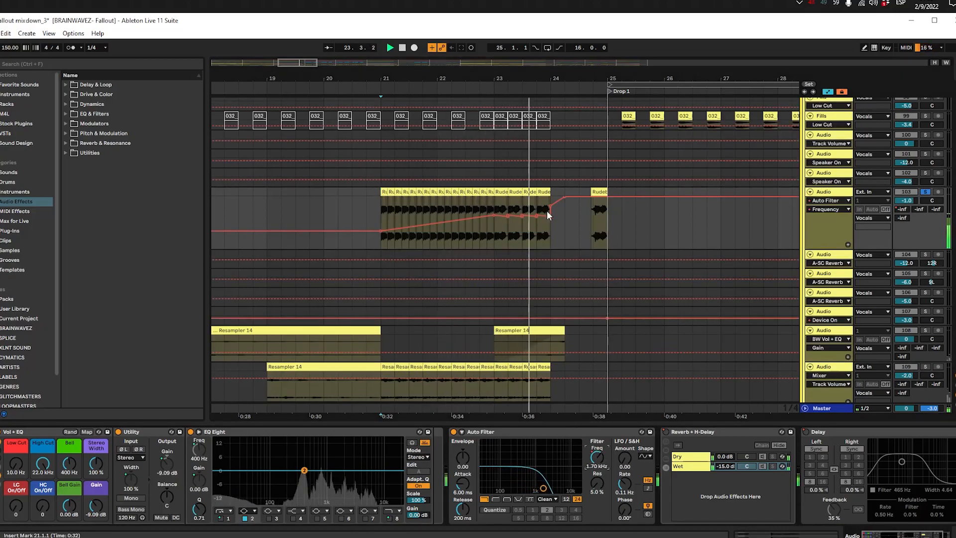
{"action": "key", "text": "a"}
{"action": "left_click", "coordinate": [592, 229]}
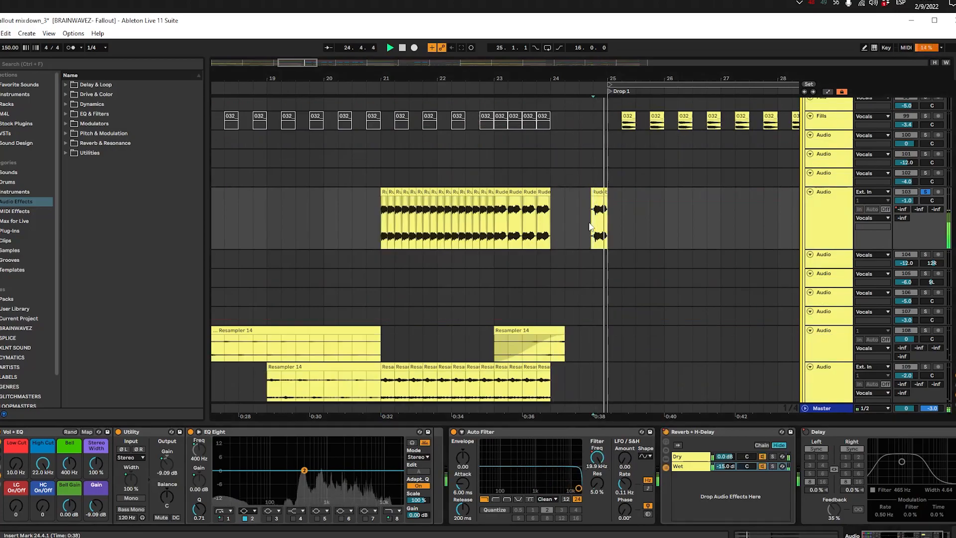
{"action": "left_click_drag", "start_coordinate": [613, 284], "coordinate": [564, 283]}
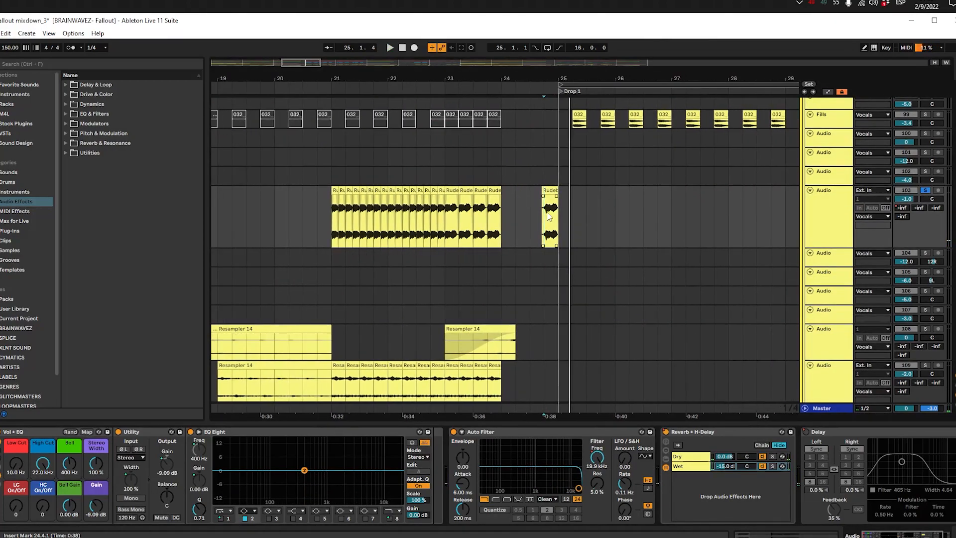
Step: Fold the subgroups inside All Fills and play the soloed All Fills group from Build 1 at 17.1.1
{"action": "left_click_drag", "start_coordinate": [569, 227], "coordinate": [542, 219]}
{"action": "left_click", "coordinate": [324, 218]}
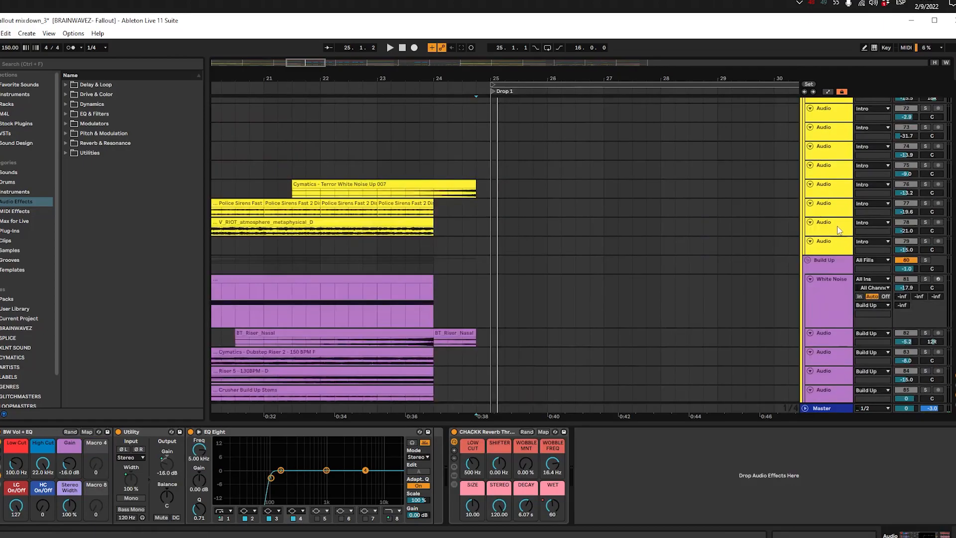
{"action": "scroll", "coordinate": [836, 237], "scroll_direction": "up", "scroll_amount": 15}
{"action": "left_click", "coordinate": [825, 176]}
{"action": "key", "text": "w"}
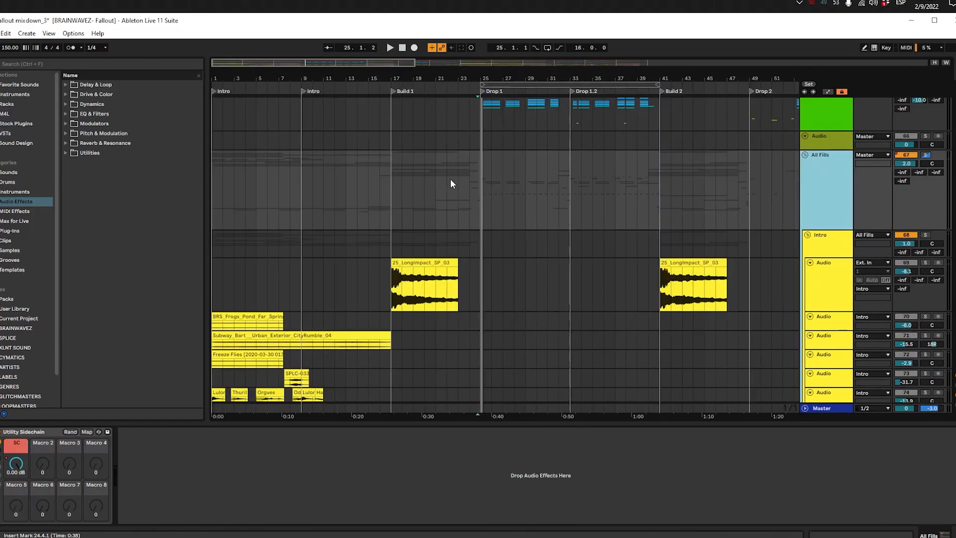
{"action": "left_click", "coordinate": [389, 166]}
{"action": "left_click", "coordinate": [830, 205]}
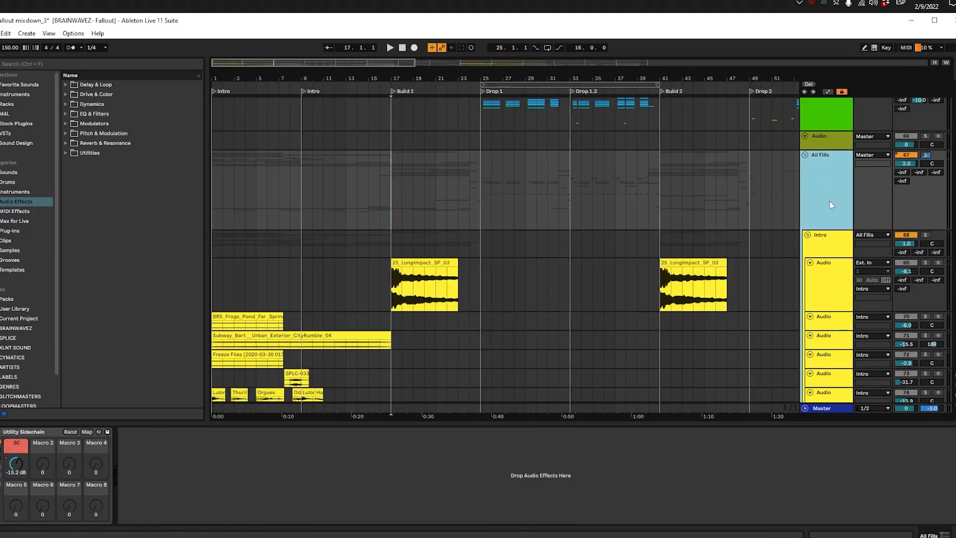
{"action": "left_click", "coordinate": [806, 236]}
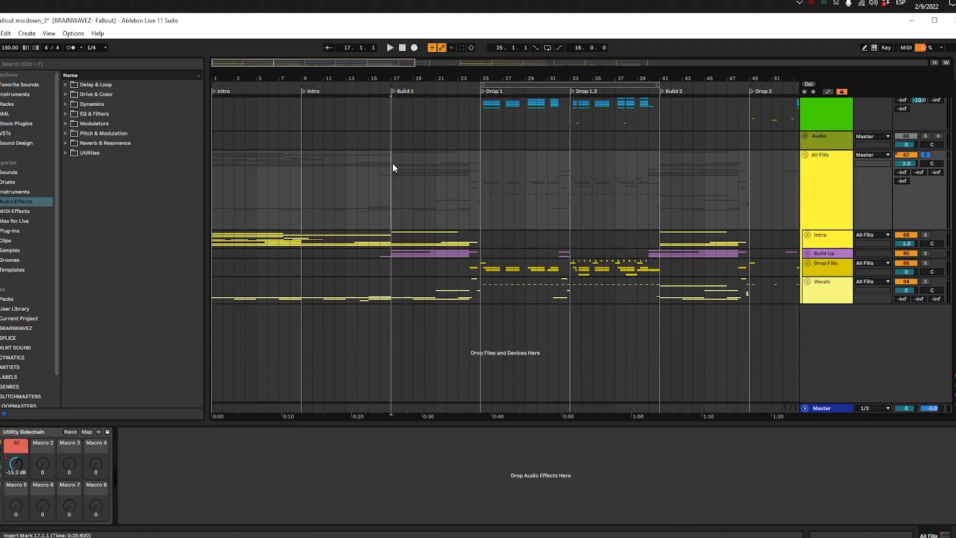
{"action": "key", "text": "space"}
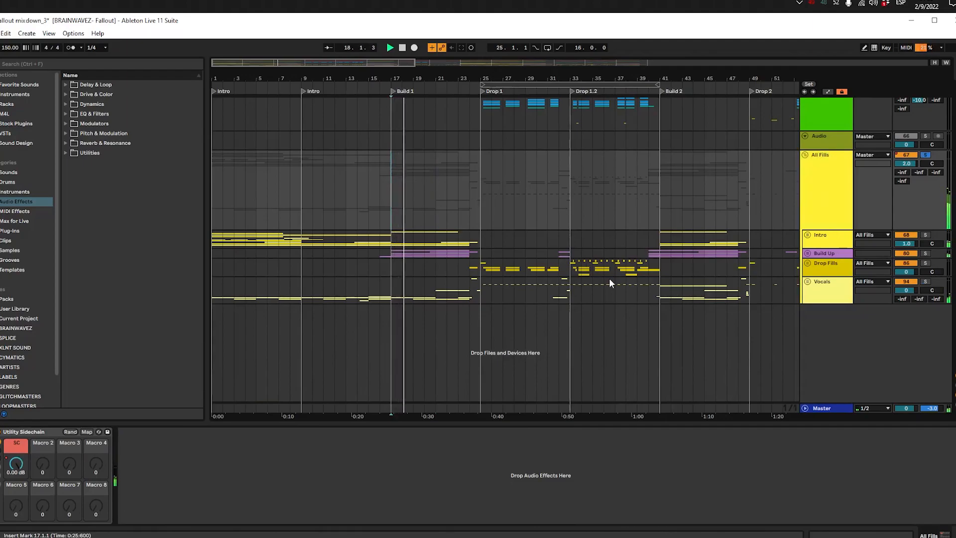
Step: Unfold the Vocals group during playback and follow its chopped clips from bar 21 up to Drop 1
{"action": "key", "text": "plus"}
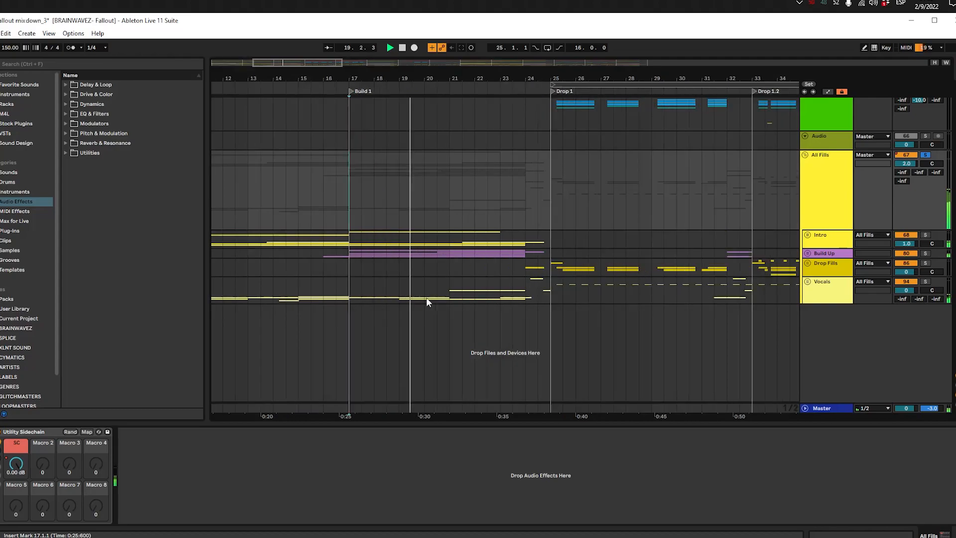
{"action": "left_click", "coordinate": [450, 296]}
{"action": "left_click", "coordinate": [807, 282]}
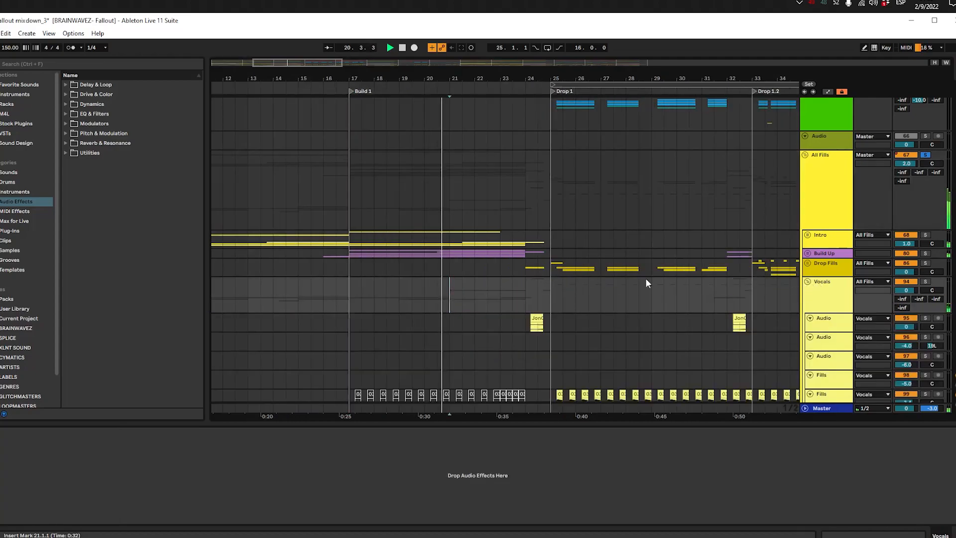
{"action": "scroll", "coordinate": [618, 279], "scroll_direction": "down", "scroll_amount": 3}
{"action": "left_click_drag", "start_coordinate": [371, 262], "coordinate": [326, 251]}
{"action": "scroll", "coordinate": [404, 259], "scroll_direction": "up", "scroll_amount": 3}
{"action": "left_click_drag", "start_coordinate": [457, 276], "coordinate": [290, 251]}
{"action": "left_click", "coordinate": [428, 241]}
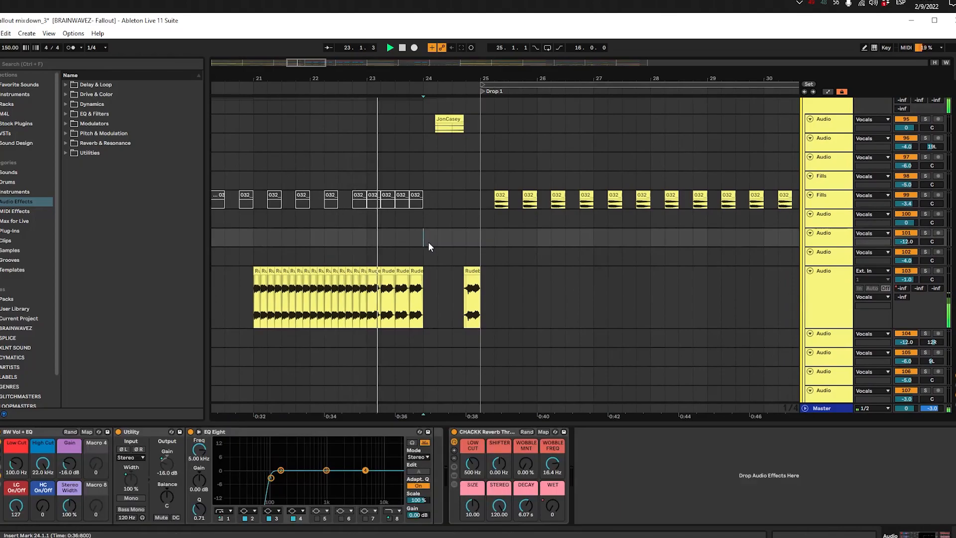
Step: Stop playback, unsolo and fold All Fills, and review Build 1 across all track groups from bar 17
{"action": "left_click_drag", "start_coordinate": [486, 251], "coordinate": [394, 237]}
{"action": "scroll", "coordinate": [393, 237], "scroll_direction": "up", "scroll_amount": 3}
{"action": "scroll", "coordinate": [394, 237], "scroll_direction": "down", "scroll_amount": 2}
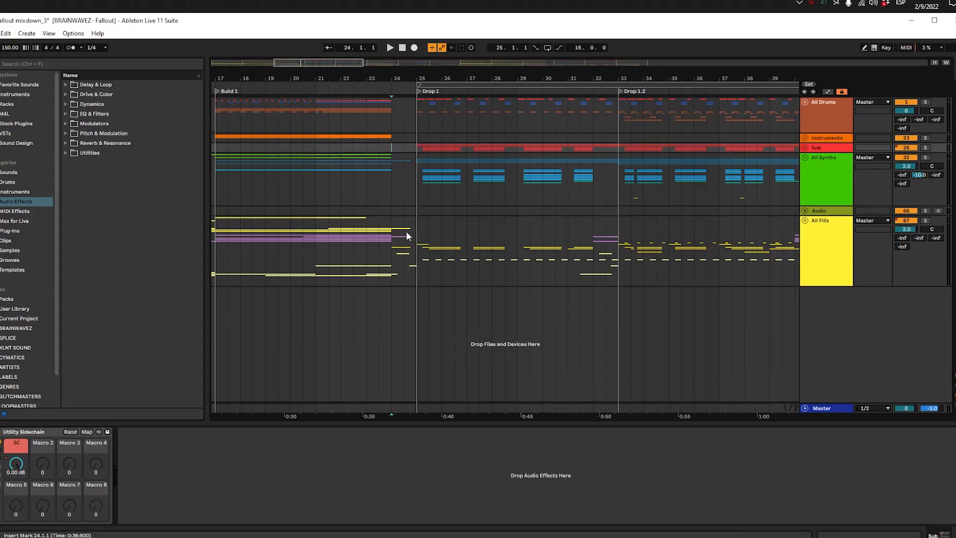
{"action": "left_click", "coordinate": [380, 178]}
{"action": "scroll", "coordinate": [367, 149], "scroll_direction": "down", "scroll_amount": 4}
{"action": "left_click", "coordinate": [333, 250]}
{"action": "scroll", "coordinate": [332, 249], "scroll_direction": "up", "scroll_amount": 4}
{"action": "left_click_drag", "start_coordinate": [332, 248], "coordinate": [504, 243]}
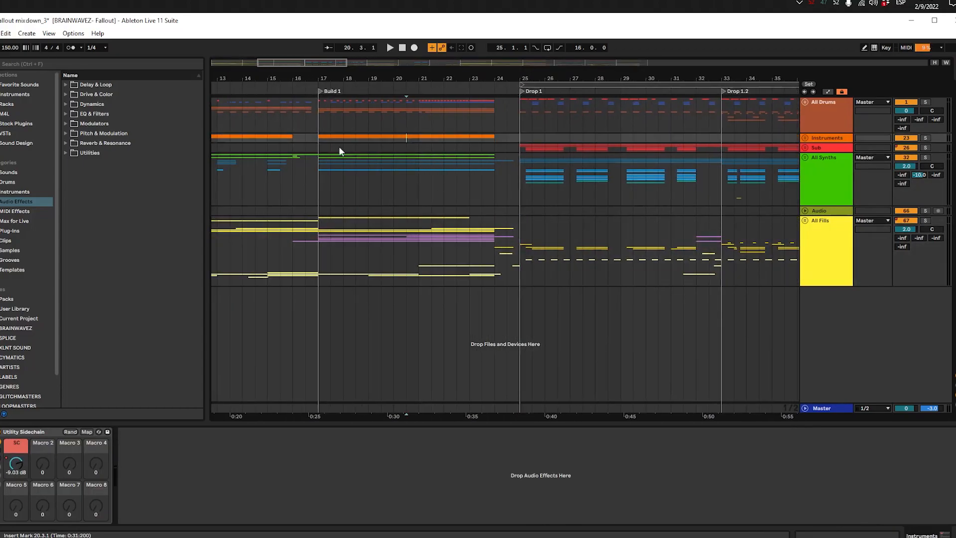
{"action": "left_click", "coordinate": [315, 131]}
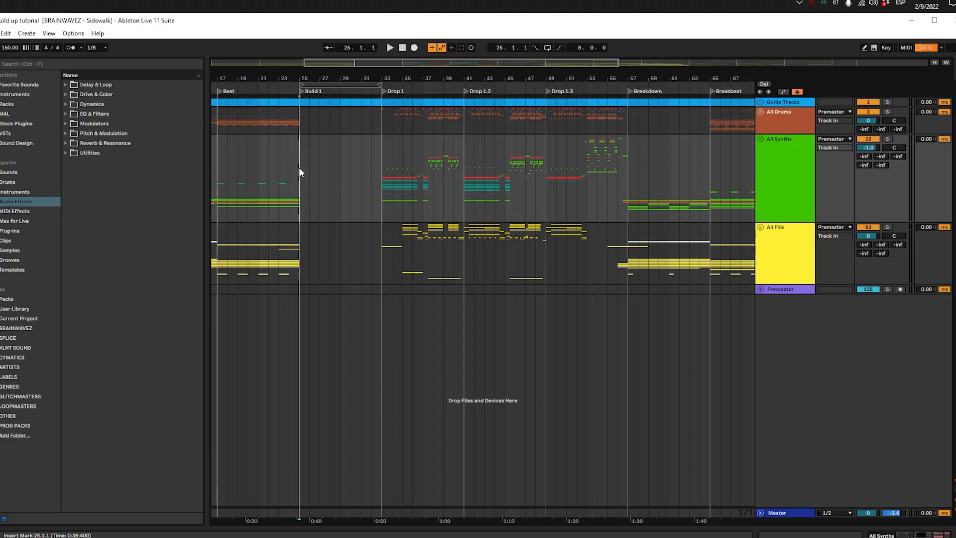
Step: Play the Sidewalk project from the start of the Beat section at 17.1.1, leading up to the empty Build 1
{"action": "left_click", "coordinate": [298, 167]}
{"action": "left_click", "coordinate": [290, 168]}
{"action": "left_click", "coordinate": [278, 166]}
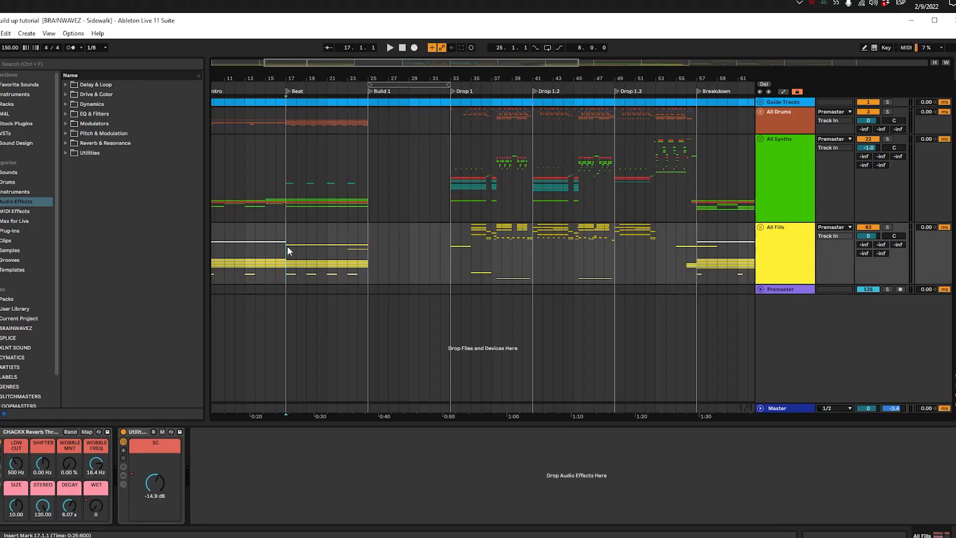
{"action": "left_click", "coordinate": [316, 152]}
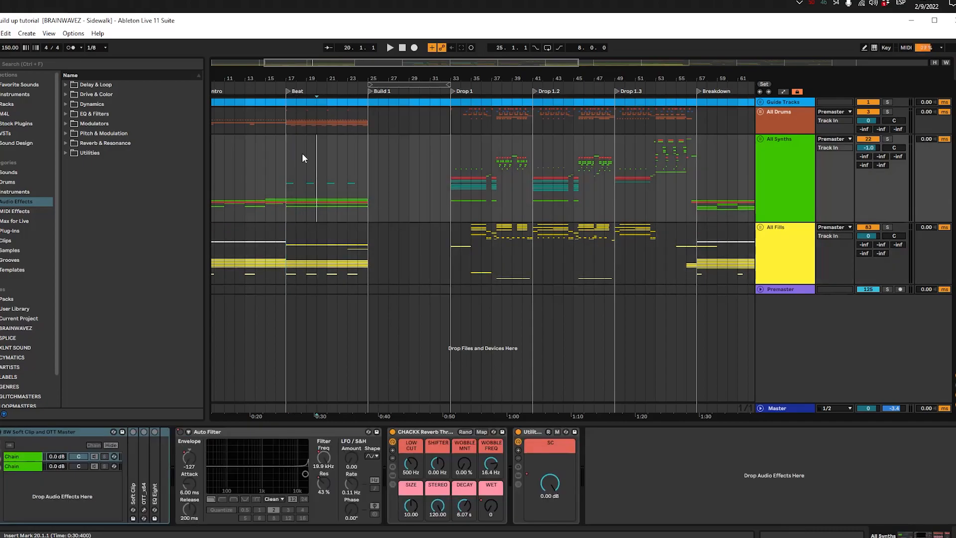
{"action": "left_click", "coordinate": [287, 156]}
{"action": "key", "text": "space"}
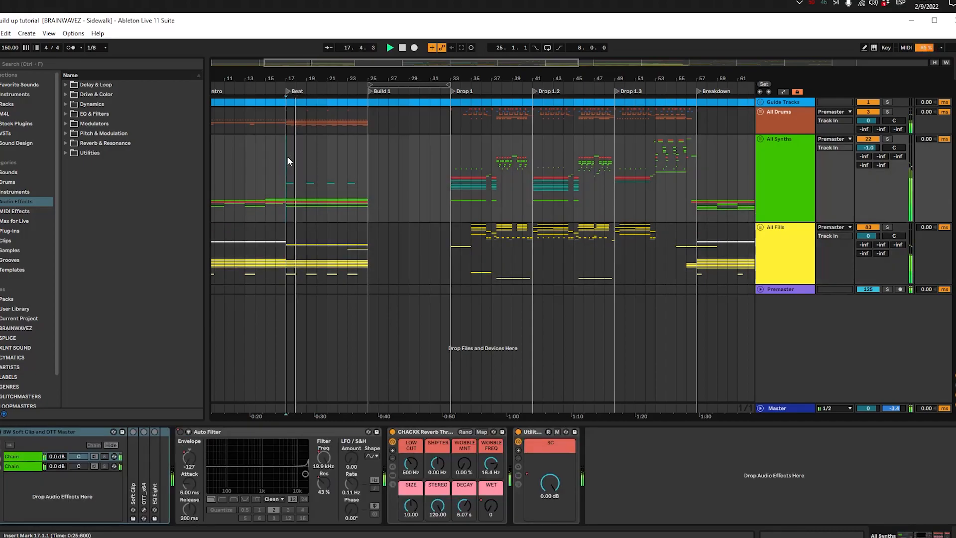
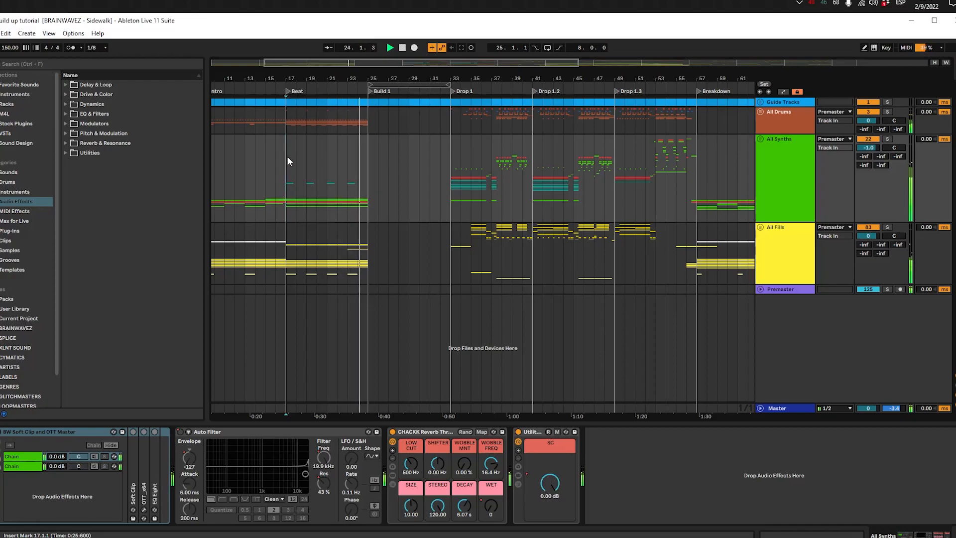
Step: Stop playback, select the empty Build 1 range across all groups, and play the project from Drop 1 at 33.1.1
{"action": "key", "text": "space"}
{"action": "left_click_drag", "start_coordinate": [372, 131], "coordinate": [452, 256]}
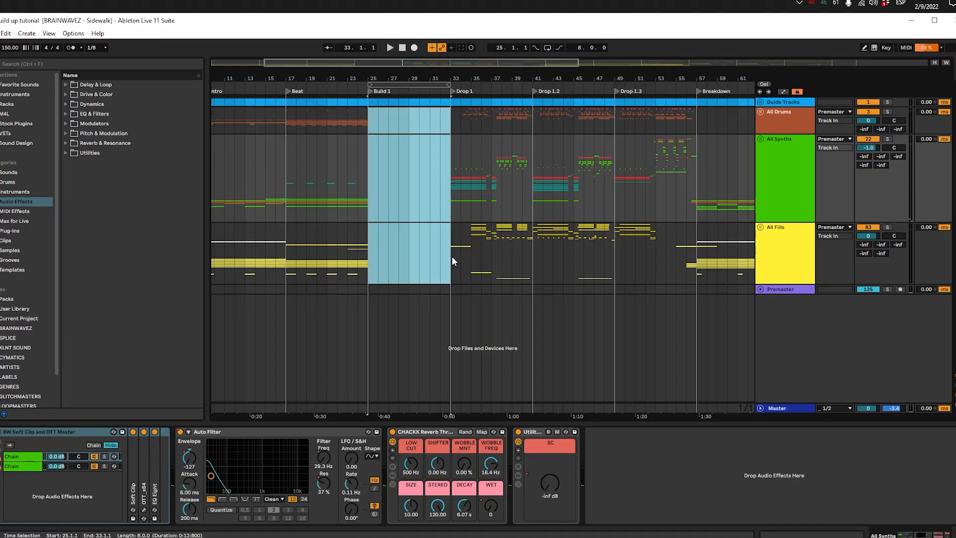
{"action": "left_click", "coordinate": [451, 118]}
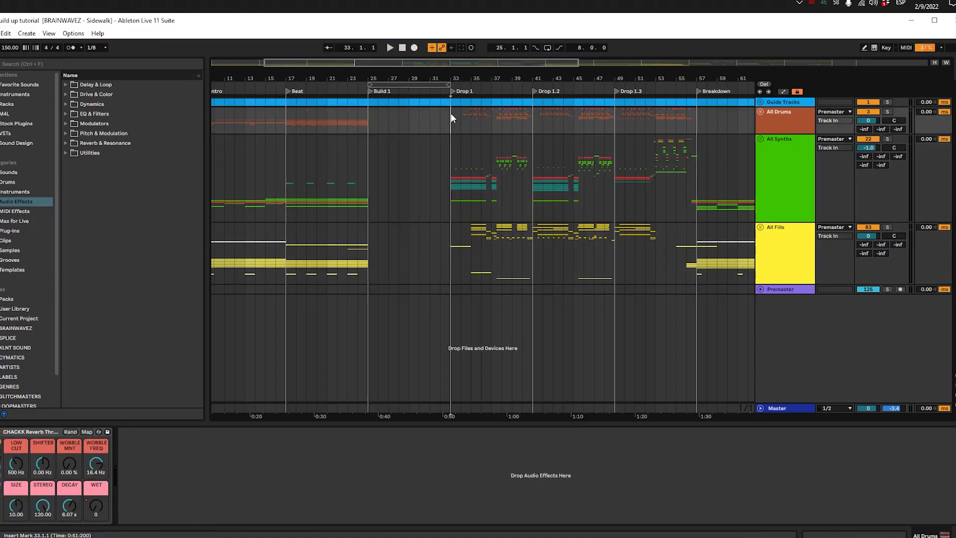
{"action": "key", "text": "space"}
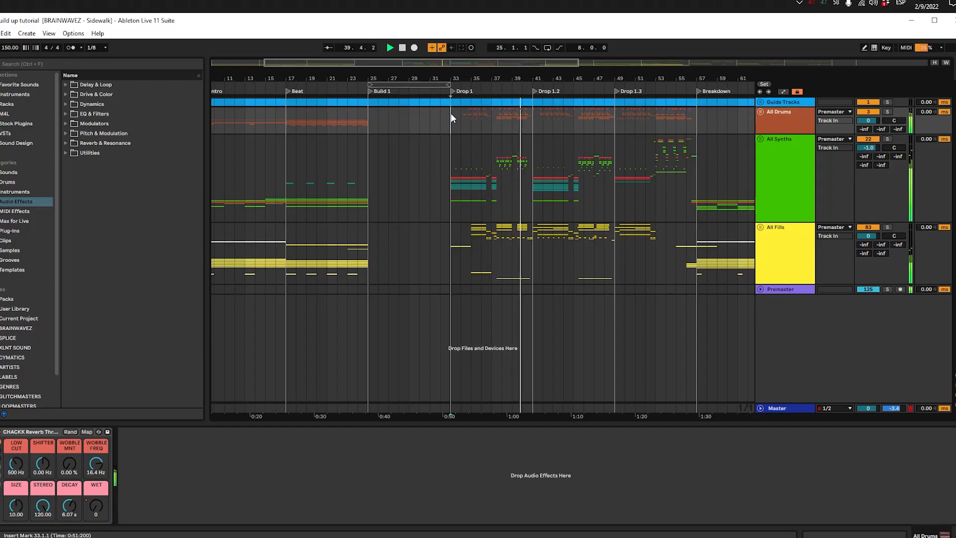
Step: Stop playback and review the drum, synth and fill parts at the end of the Beat section leading into Build 1
{"action": "left_click", "coordinate": [338, 160]}
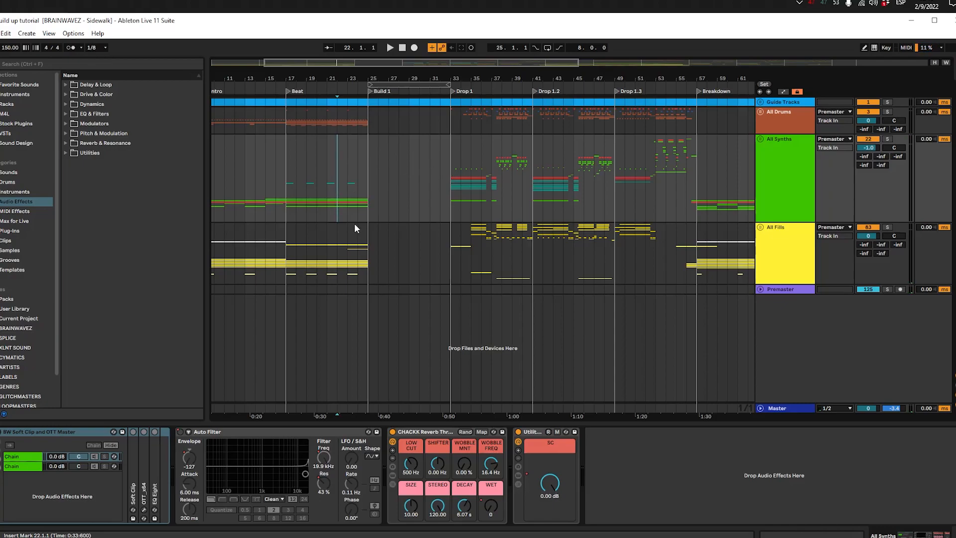
{"action": "mouse_move", "coordinate": [456, 290]}
{"action": "left_mouse_down"}
{"action": "mouse_move", "coordinate": [380, 164]}
{"action": "mouse_move", "coordinate": [453, 286]}
{"action": "left_mouse_up"}
{"action": "left_click", "coordinate": [360, 112]}
{"action": "left_click", "coordinate": [381, 257]}
{"action": "left_click", "coordinate": [352, 185]}
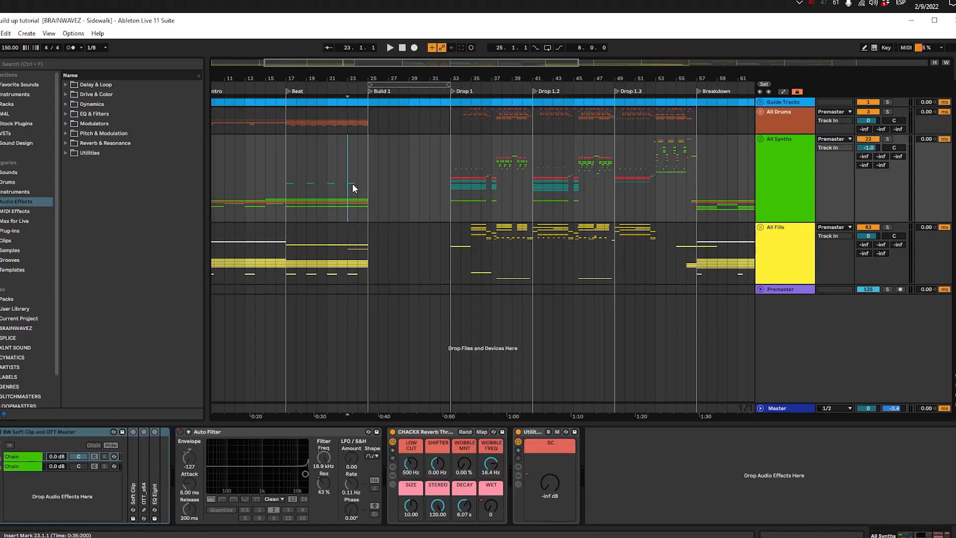
{"action": "left_click", "coordinate": [365, 131]}
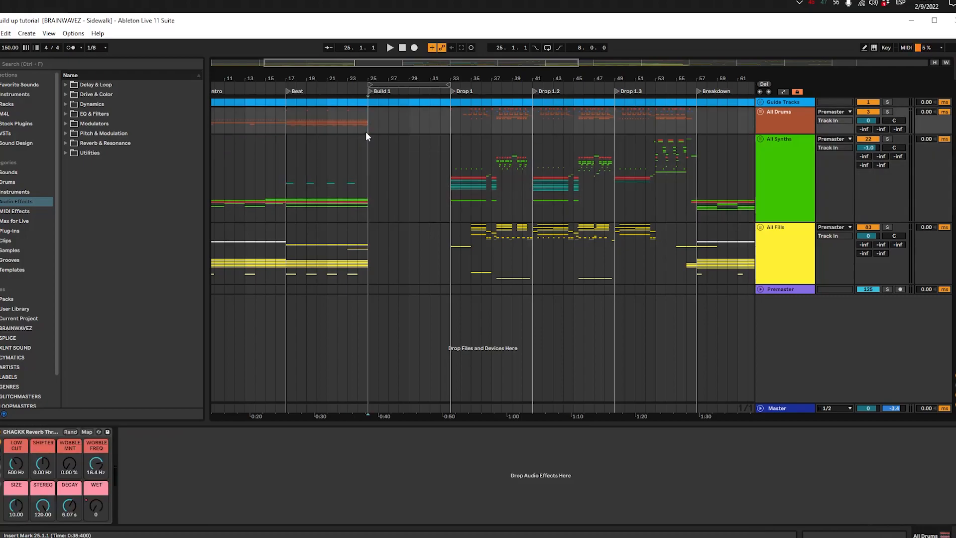
{"action": "left_click", "coordinate": [344, 243]}
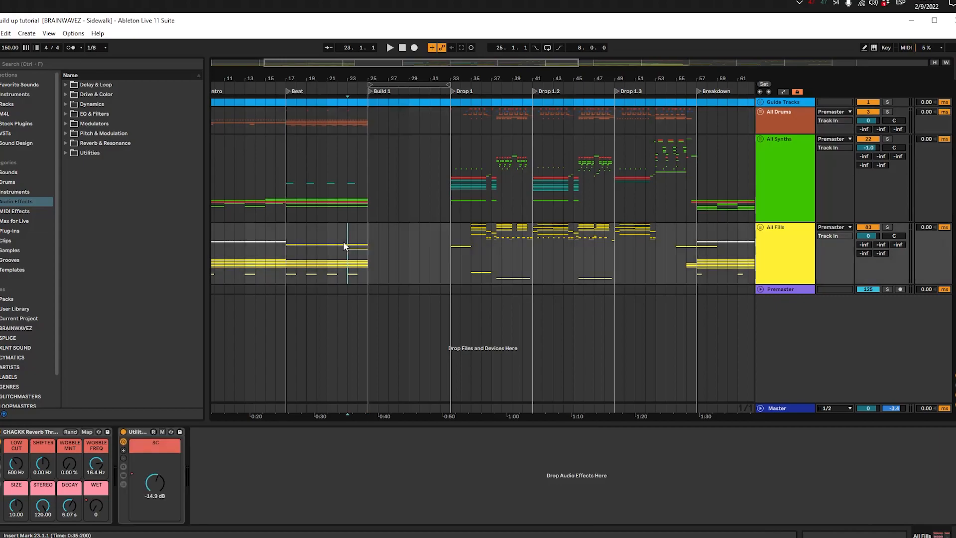
{"action": "scroll", "coordinate": [359, 242], "scroll_direction": "up", "scroll_amount": 3}
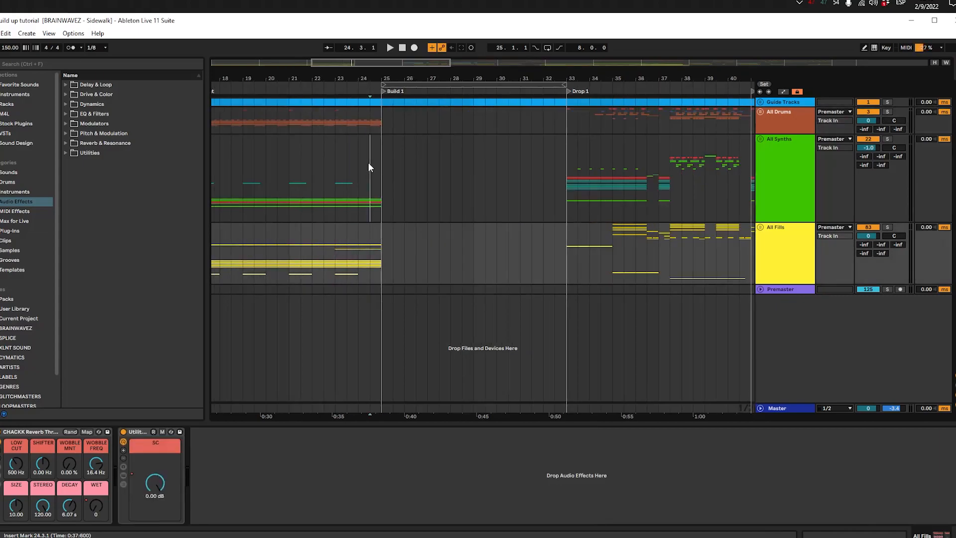
{"action": "left_click", "coordinate": [369, 162]}
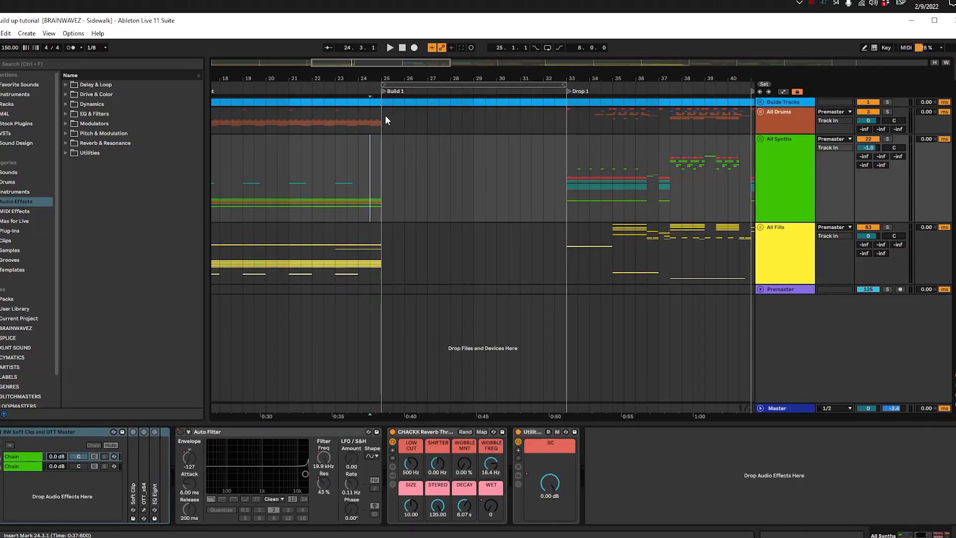
Step: Unfold All Drums, then solo and enlarge the Intro Kick track and play it from 17.1.1
{"action": "left_click", "coordinate": [760, 110]}
{"action": "scroll", "coordinate": [279, 192], "scroll_direction": "down", "scroll_amount": 1}
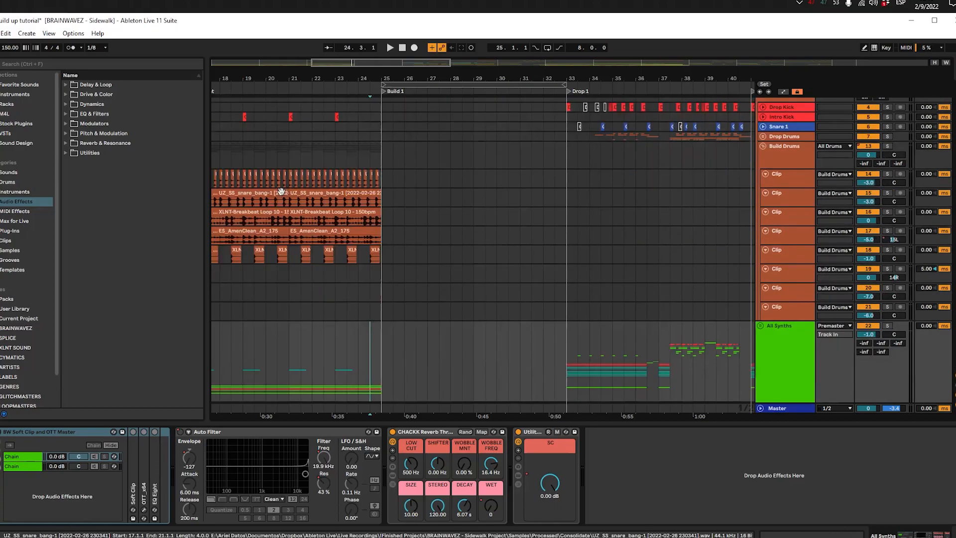
{"action": "left_click_drag", "start_coordinate": [353, 159], "coordinate": [464, 197]}
{"action": "scroll", "coordinate": [481, 201], "scroll_direction": "down", "scroll_amount": 1}
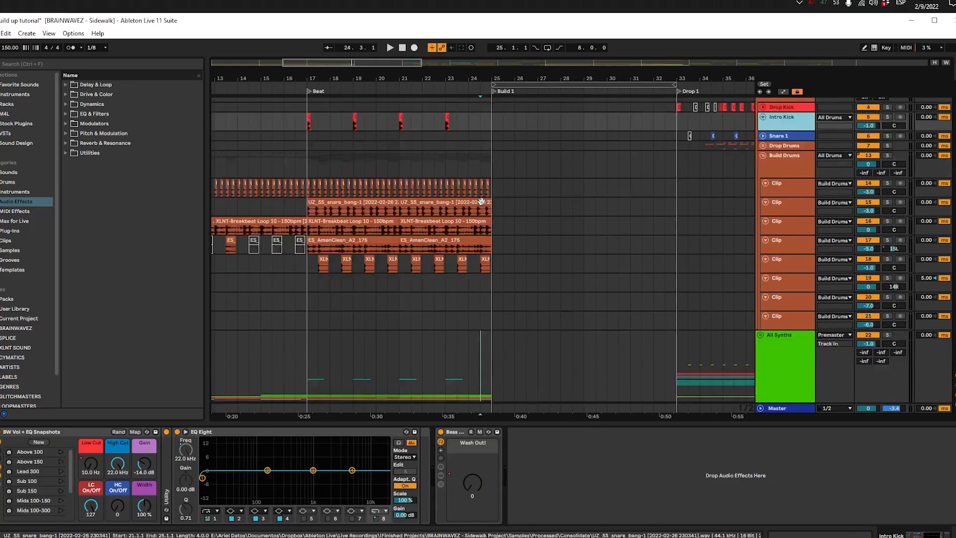
{"action": "scroll", "coordinate": [481, 201], "scroll_direction": "up", "scroll_amount": 1}
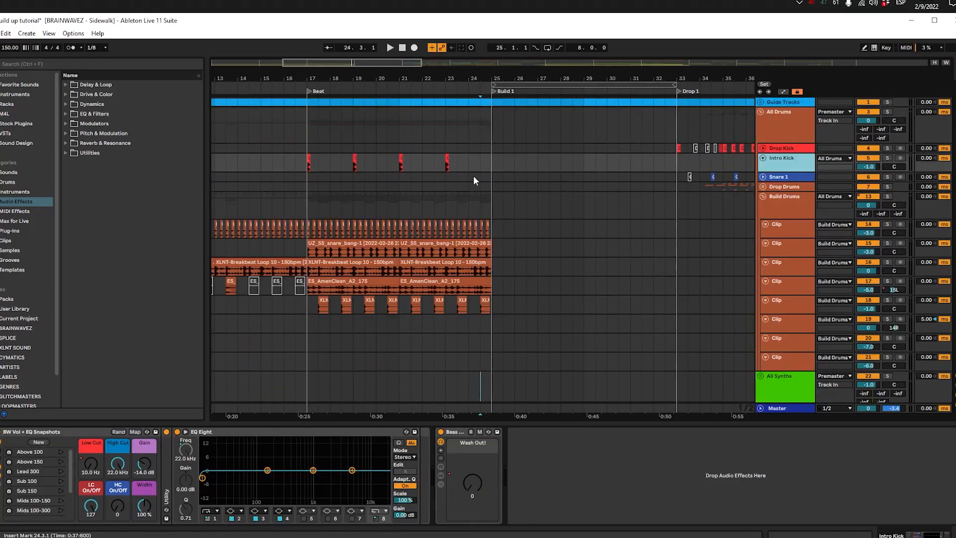
{"action": "left_click", "coordinate": [306, 166]}
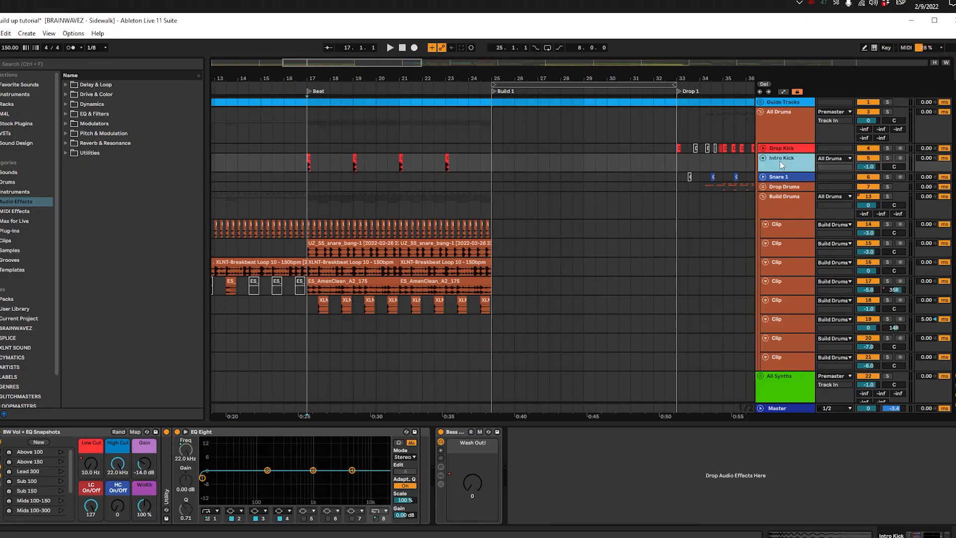
{"action": "left_click_drag", "start_coordinate": [780, 172], "coordinate": [773, 180]}
{"action": "key", "text": "space"}
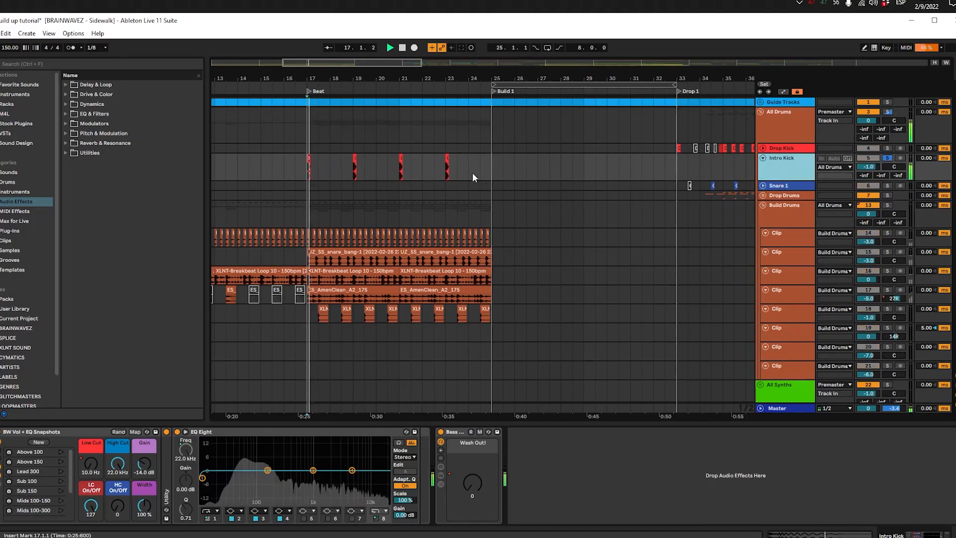
{"action": "left_click", "coordinate": [445, 158]}
{"action": "key", "text": "space"}
Step: Copy the Intro Kick clip from 23.1.1 to the start of Build 1 and duplicate it every bar up to bar 29
{"action": "left_click_drag", "start_coordinate": [495, 169], "coordinate": [364, 166]}
{"action": "left_click", "coordinate": [449, 157]}
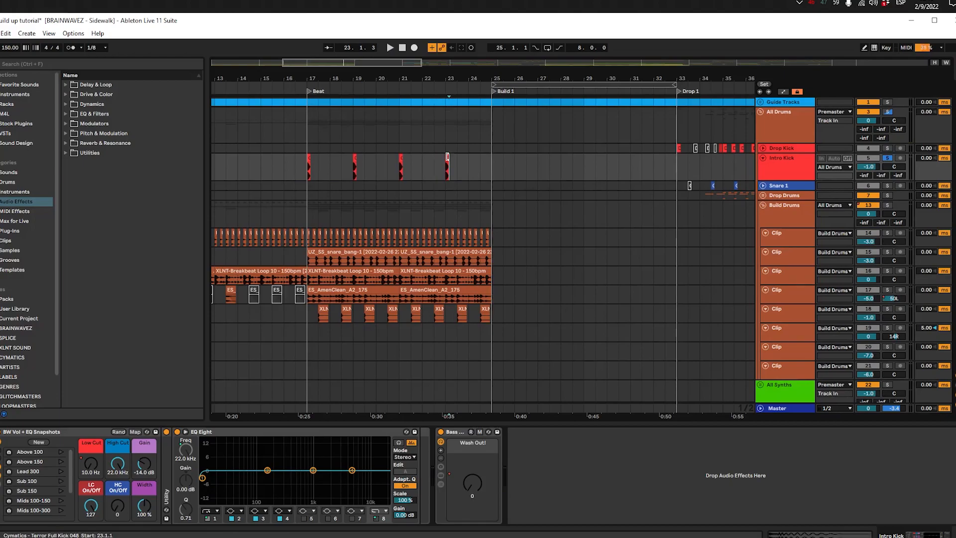
{"action": "left_click", "coordinate": [496, 164]}
{"action": "key", "text": "ctrl+v"}
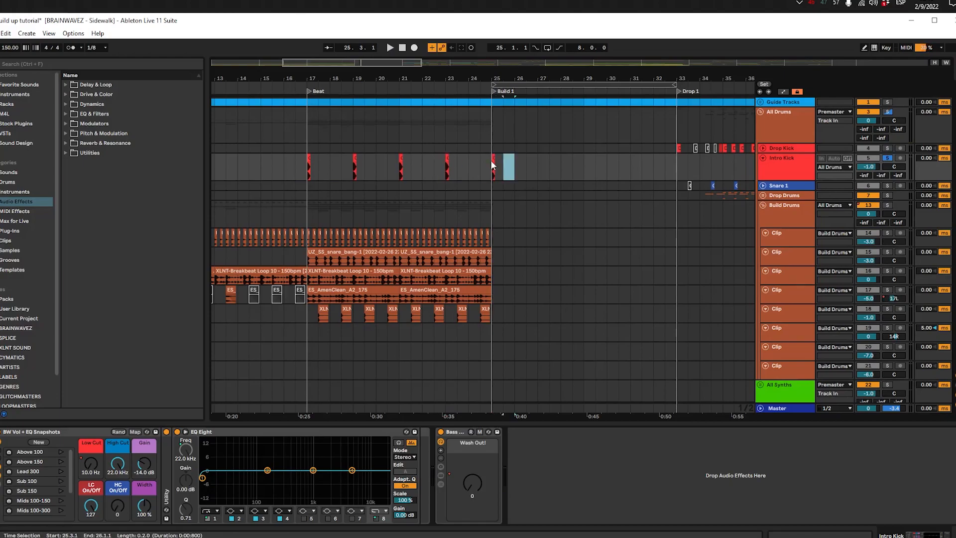
{"action": "key", "text": "ctrl+d"}
{"action": "key", "text": "ctrl+d"}
{"action": "key", "text": "ctrl+d"}
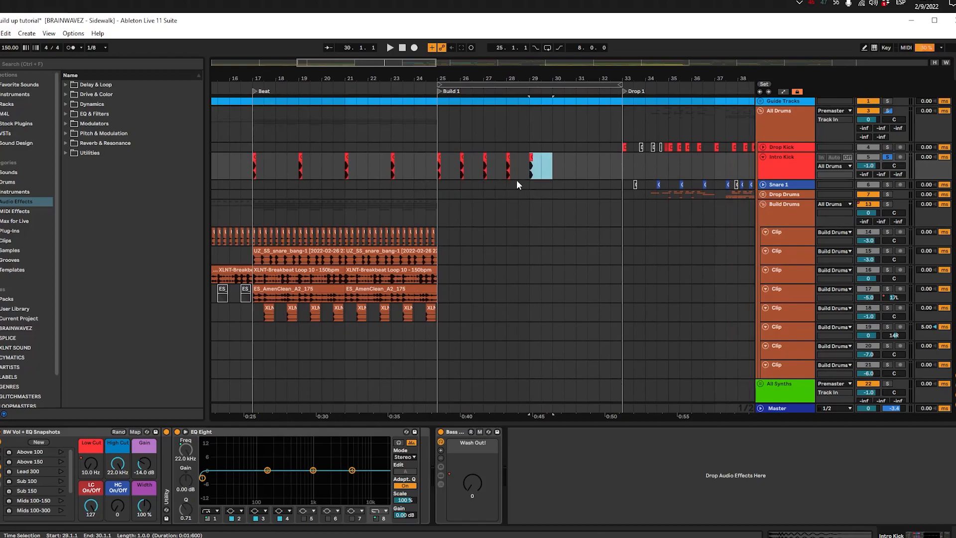
Step: Duplicate the bar 29 kick at half-bar intervals up to 31.1.1 and play Build 1 from 25.1.1
{"action": "left_click", "coordinate": [532, 169]}
{"action": "key", "text": "ctrl+d"}
{"action": "key", "text": "ctrl+d"}
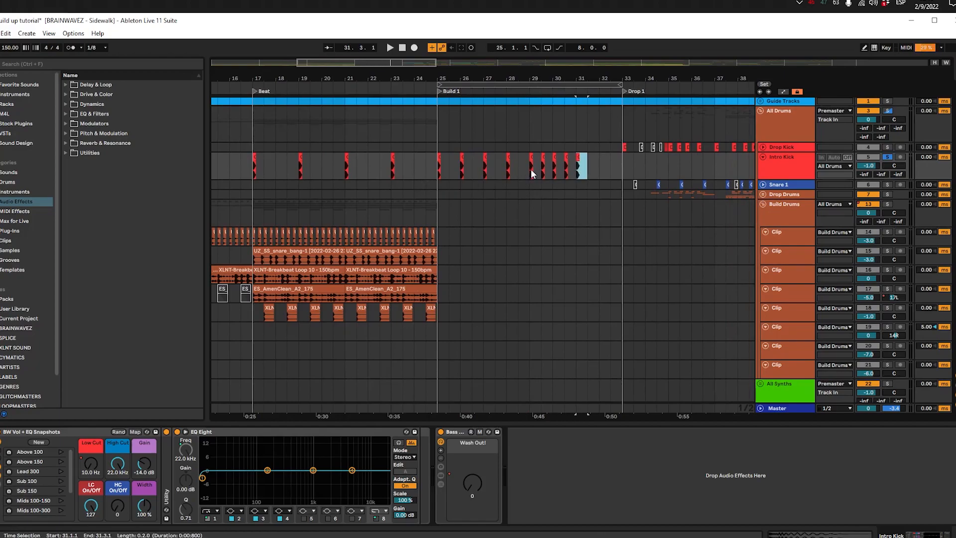
{"action": "left_click", "coordinate": [445, 169]}
{"action": "key", "text": "space"}
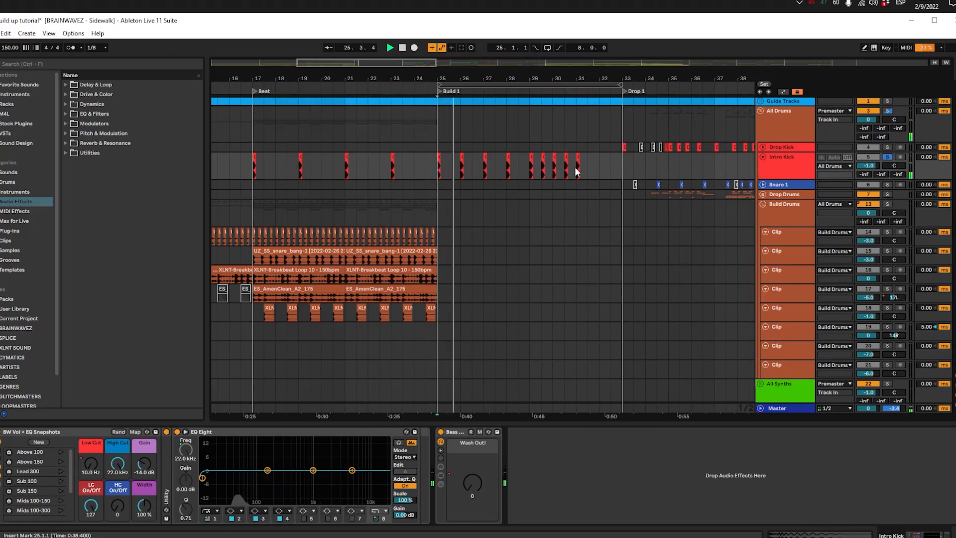
Step: Duplicate the Intro Kick clip at 31.1.1 on every beat up to 31.4.1 while playback continues
{"action": "scroll", "coordinate": [575, 172], "scroll_direction": "up", "scroll_amount": 3}
{"action": "scroll", "coordinate": [575, 172], "scroll_direction": "down", "scroll_amount": 2}
{"action": "left_click_drag", "start_coordinate": [552, 174], "coordinate": [446, 252]}
{"action": "left_click", "coordinate": [364, 167]}
{"action": "left_click", "coordinate": [475, 170]}
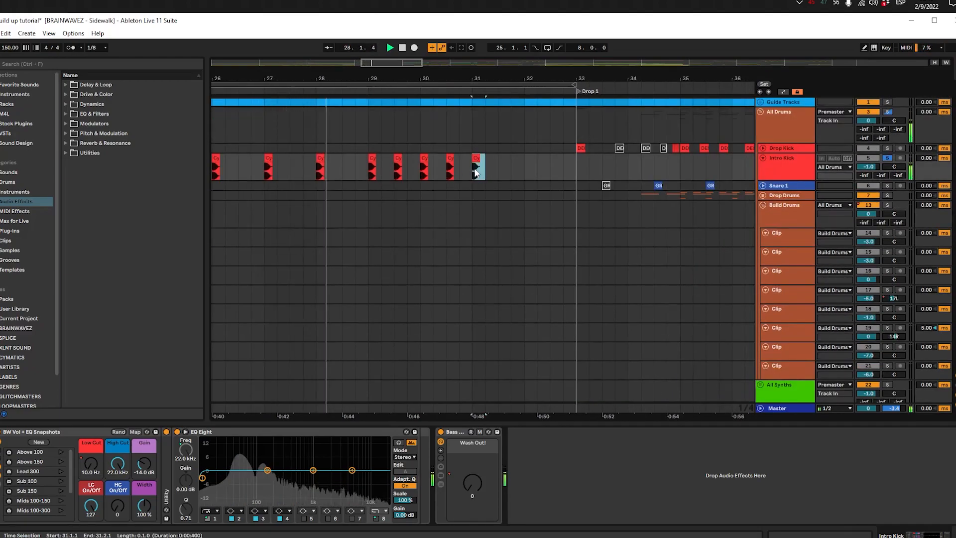
{"action": "key", "text": "ctrl+d"}
{"action": "key", "text": "ctrl+d"}
{"action": "key", "text": "ctrl+d"}
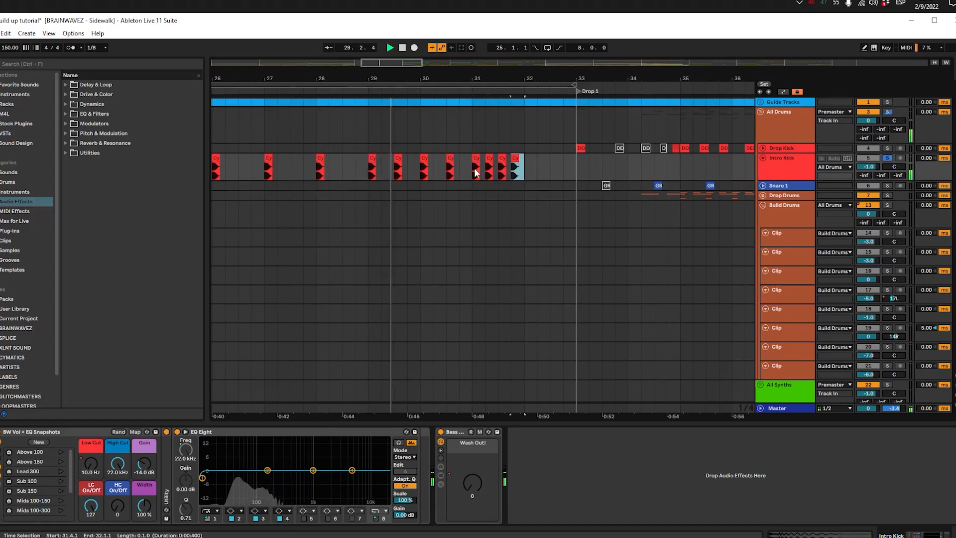
Step: Listen to the accelerating kicks through bar 31 and stop playback with the insert mark at 32.1.1
{"action": "left_click", "coordinate": [474, 173]}
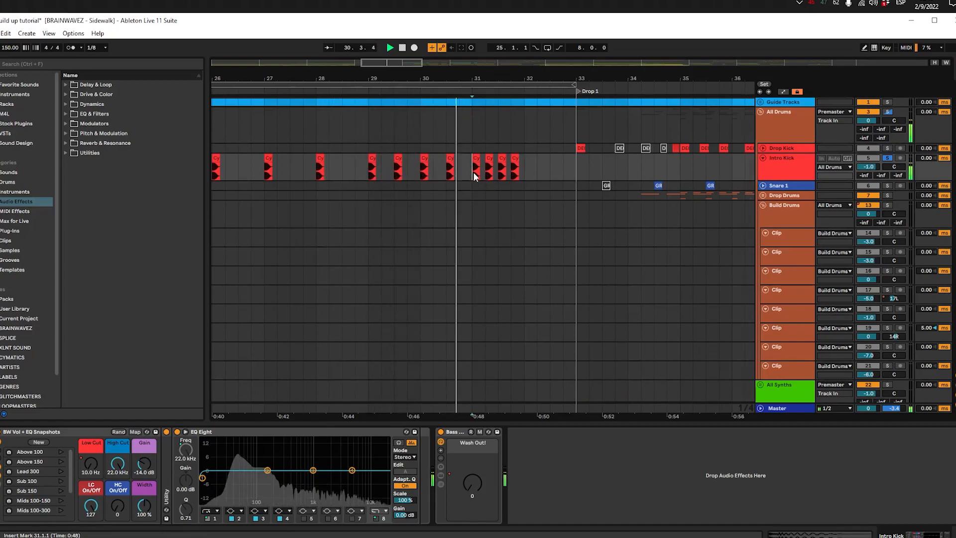
{"action": "scroll", "coordinate": [473, 173], "scroll_direction": "down", "scroll_amount": 2}
{"action": "scroll", "coordinate": [473, 172], "scroll_direction": "up", "scroll_amount": 2}
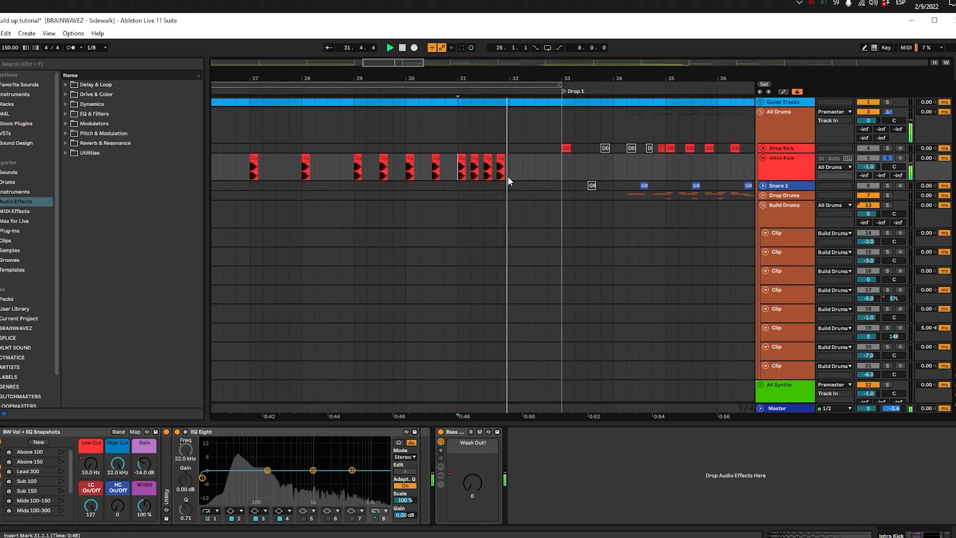
{"action": "left_click", "coordinate": [507, 175]}
{"action": "key", "text": "space"}
Step: Unfold the All Fills group and its Vocals subgroup to show the individual vocal clip tracks
{"action": "scroll", "coordinate": [508, 177], "scroll_direction": "down", "scroll_amount": 5}
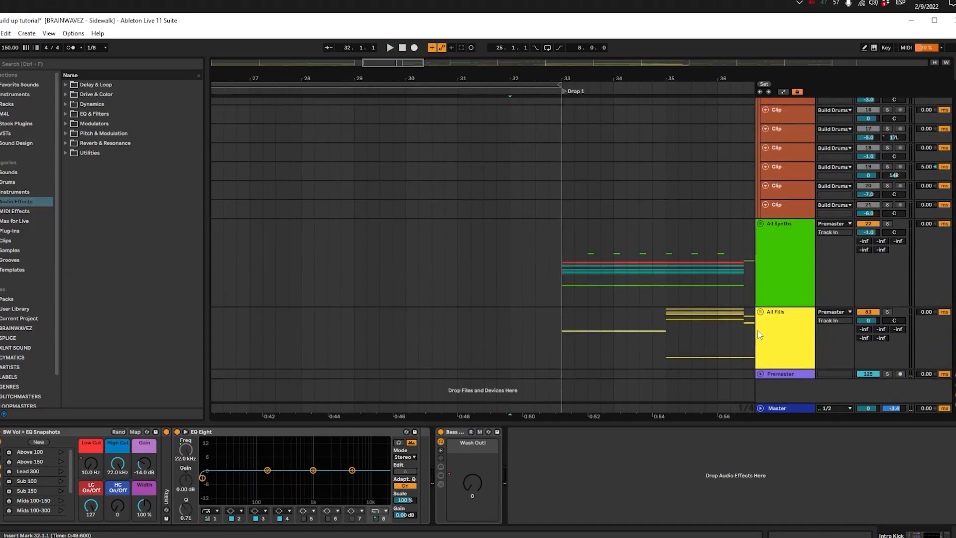
{"action": "left_click", "coordinate": [764, 314]}
{"action": "left_click", "coordinate": [761, 312]}
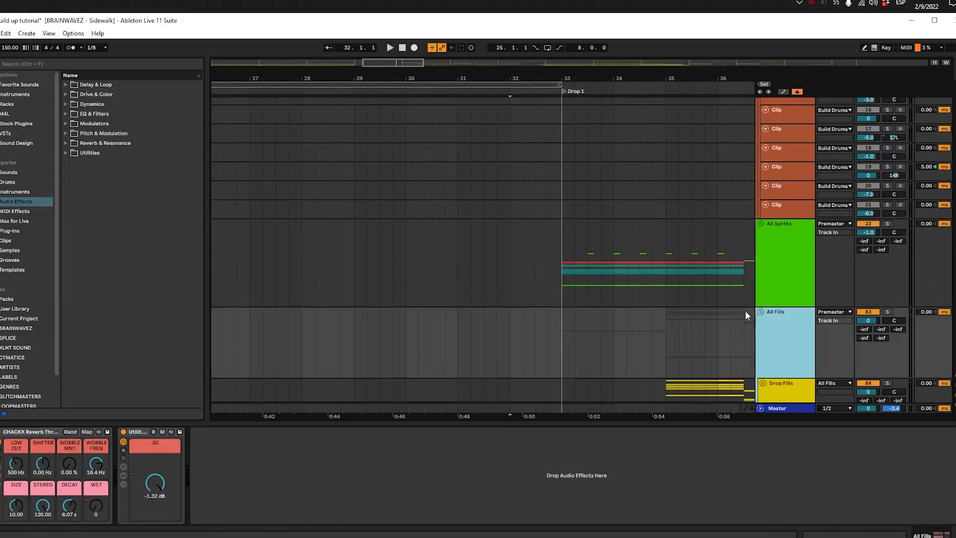
{"action": "scroll", "coordinate": [549, 292], "scroll_direction": "down", "scroll_amount": 3}
{"action": "scroll", "coordinate": [549, 292], "scroll_direction": "down", "scroll_amount": 2}
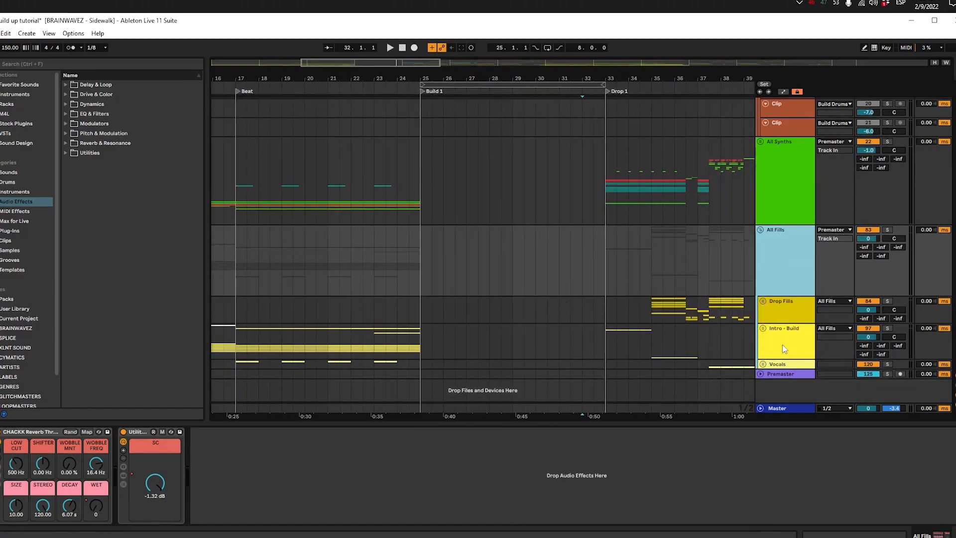
{"action": "left_click", "coordinate": [762, 364]}
{"action": "scroll", "coordinate": [550, 310], "scroll_direction": "down", "scroll_amount": 3}
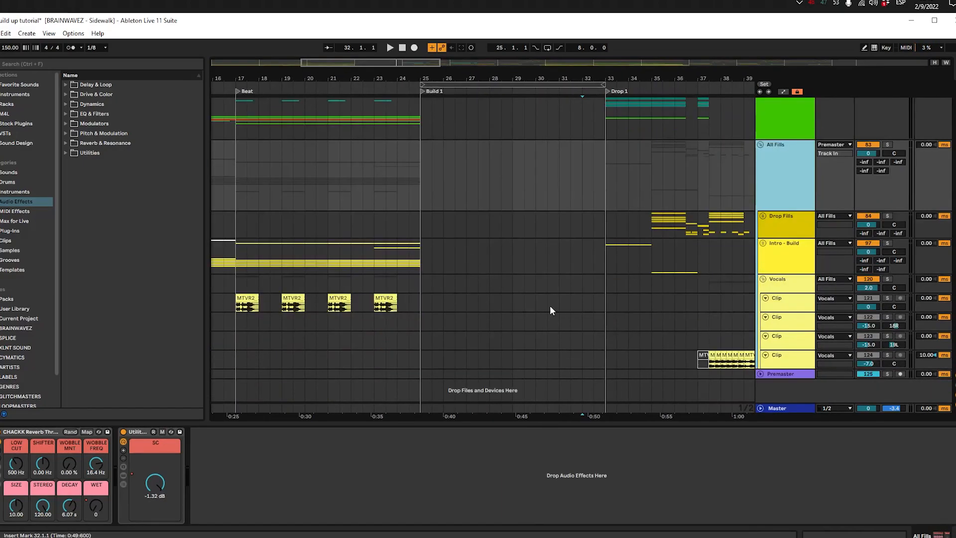
Step: Solo and enlarge the first clip track in Vocals, and play its MTVR2 vocal clips from 17.1.1
{"action": "scroll", "coordinate": [438, 294], "scroll_direction": "left", "scroll_amount": 4}
{"action": "left_click", "coordinate": [421, 300]}
{"action": "scroll", "coordinate": [414, 244], "scroll_direction": "up", "scroll_amount": 3}
{"action": "scroll", "coordinate": [414, 246], "scroll_direction": "down", "scroll_amount": 3}
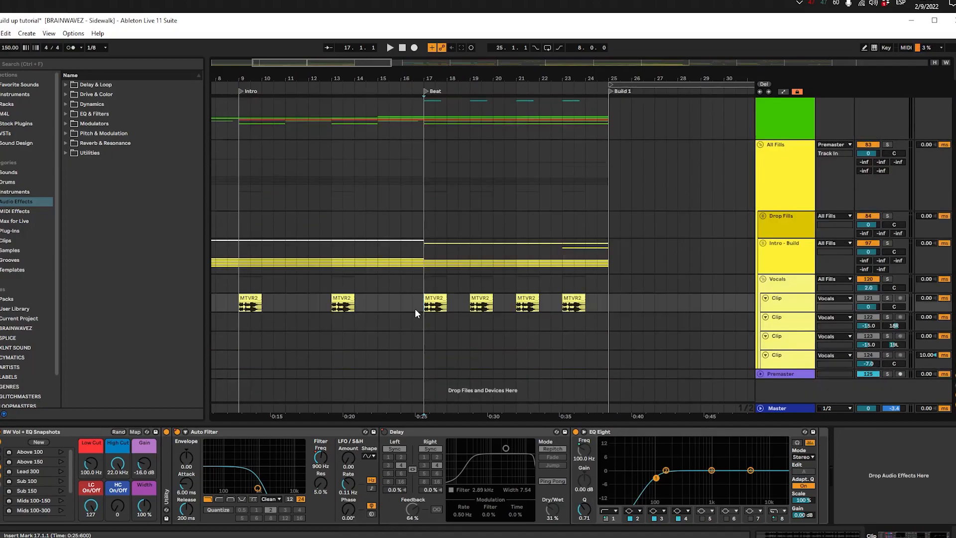
{"action": "left_click", "coordinate": [430, 304]}
{"action": "key", "text": "space"}
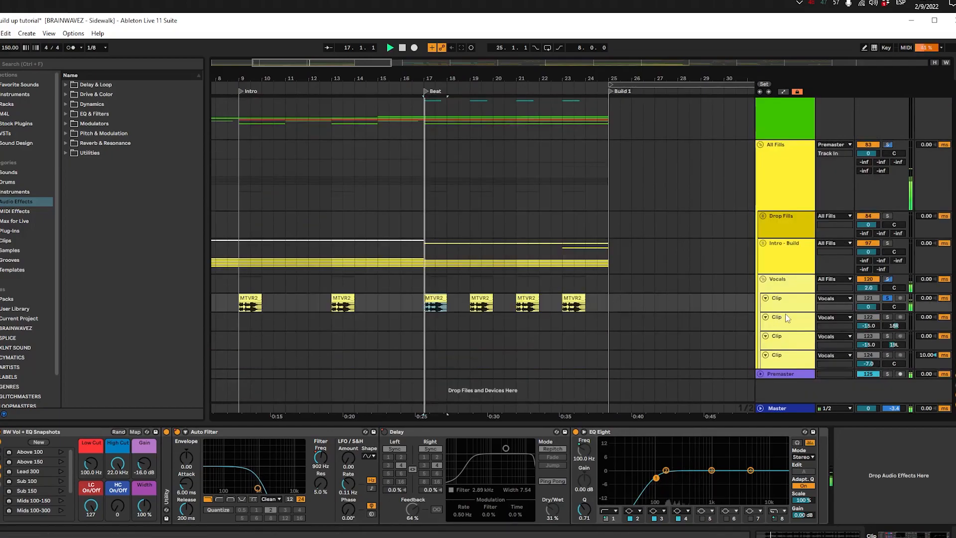
{"action": "left_click_drag", "start_coordinate": [791, 312], "coordinate": [791, 338]}
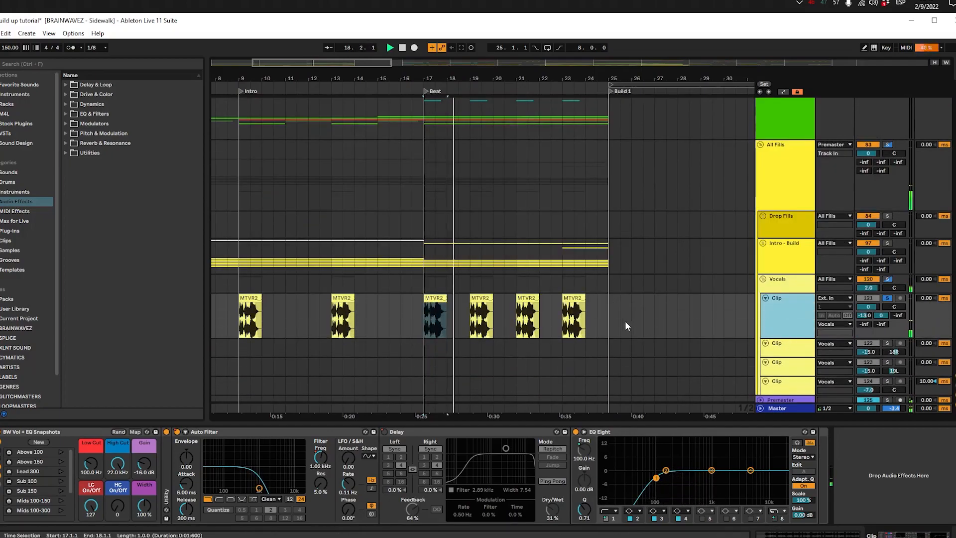
{"action": "left_click_drag", "start_coordinate": [626, 321], "coordinate": [408, 300]}
{"action": "scroll", "coordinate": [475, 294], "scroll_direction": "down", "scroll_amount": 2}
{"action": "scroll", "coordinate": [419, 284], "scroll_direction": "up", "scroll_amount": 2}
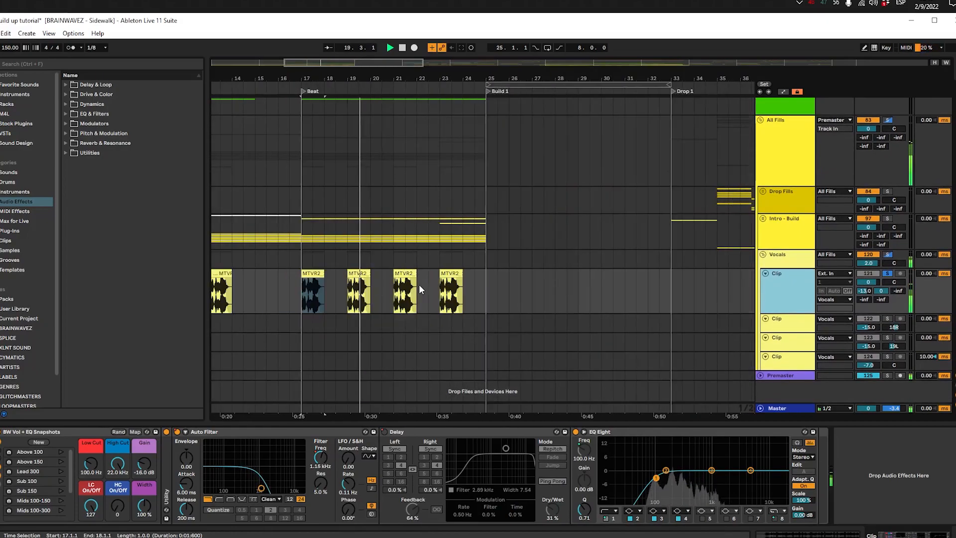
{"action": "key", "text": "space"}
Step: Copy the MTVR2 vocal clip from bar 23 to 32.1.1, just before Drop 1, and audition the copy without its end fade
{"action": "left_click", "coordinate": [454, 273]}
{"action": "left_click_drag", "start_coordinate": [591, 290], "coordinate": [562, 301]}
{"action": "scroll", "coordinate": [561, 301], "scroll_direction": "right", "scroll_amount": 3}
{"action": "left_click", "coordinate": [535, 294]}
{"action": "key", "text": "ctrl+v"}
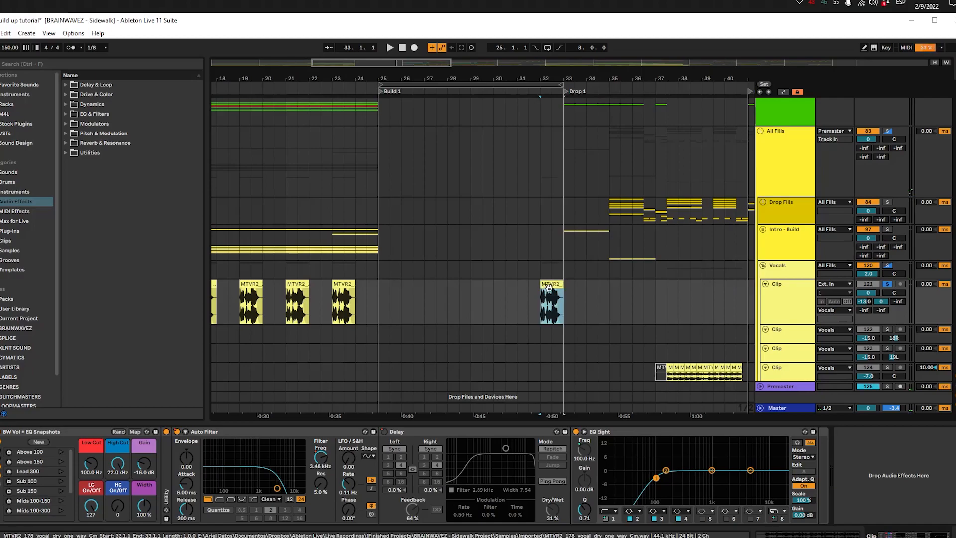
{"action": "scroll", "coordinate": [552, 296], "scroll_direction": "up", "scroll_amount": 5}
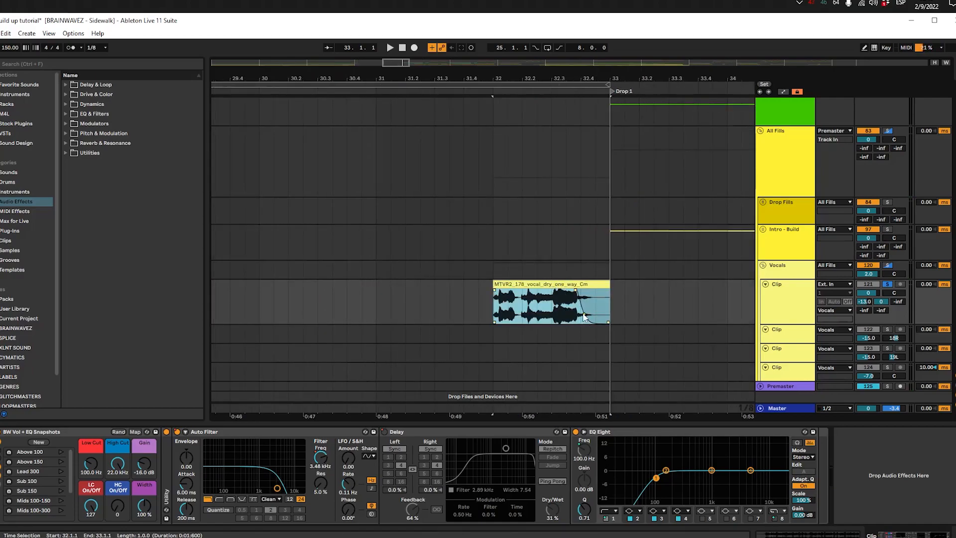
{"action": "key", "text": "space"}
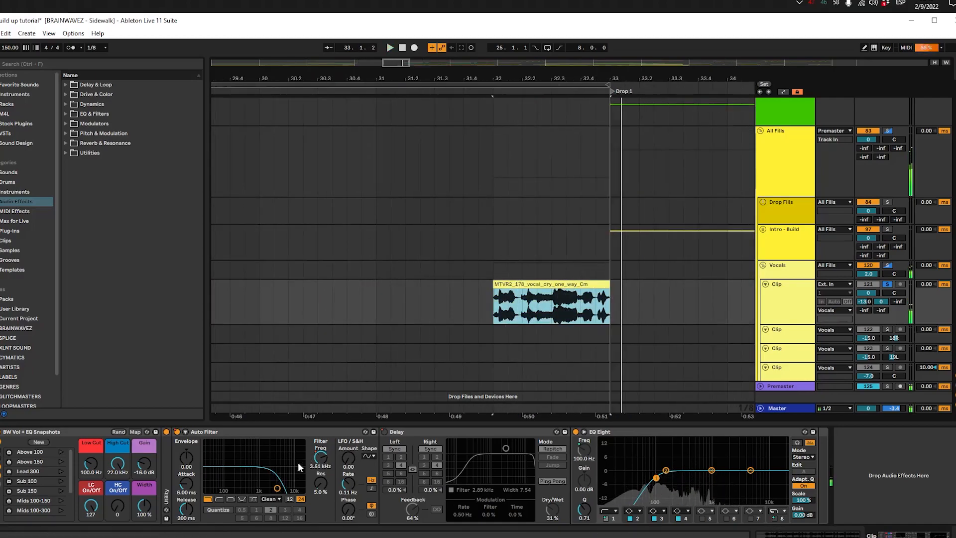
Step: Show automation and raise the vocal track's Auto Filter Frequency to 19.9 kHz from 32.1.1 onward
{"action": "key", "text": "a"}
{"action": "key", "text": "space"}
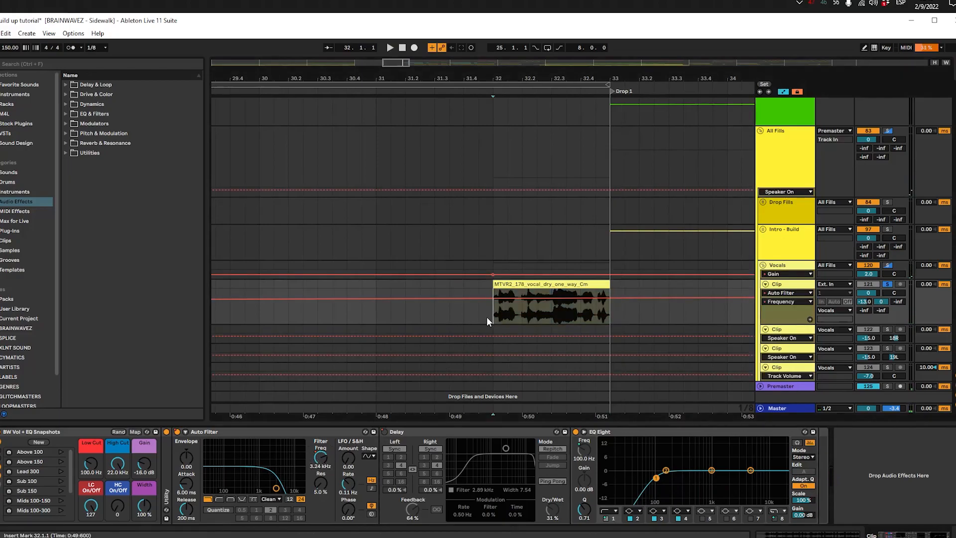
{"action": "left_click", "coordinate": [493, 300]}
{"action": "left_click_drag", "start_coordinate": [511, 300], "coordinate": [512, 289]}
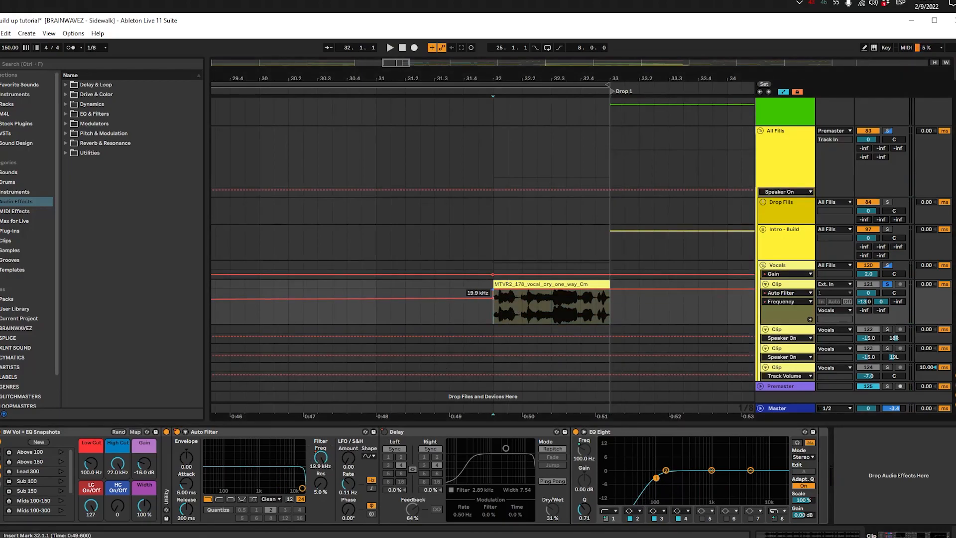
Step: Hide the automation lanes and play the vocal clip from 32.1.1 through the transition into Drop 1
{"action": "key", "text": "space"}
{"action": "scroll", "coordinate": [491, 312], "scroll_direction": "down", "scroll_amount": 2}
{"action": "key", "text": "a"}
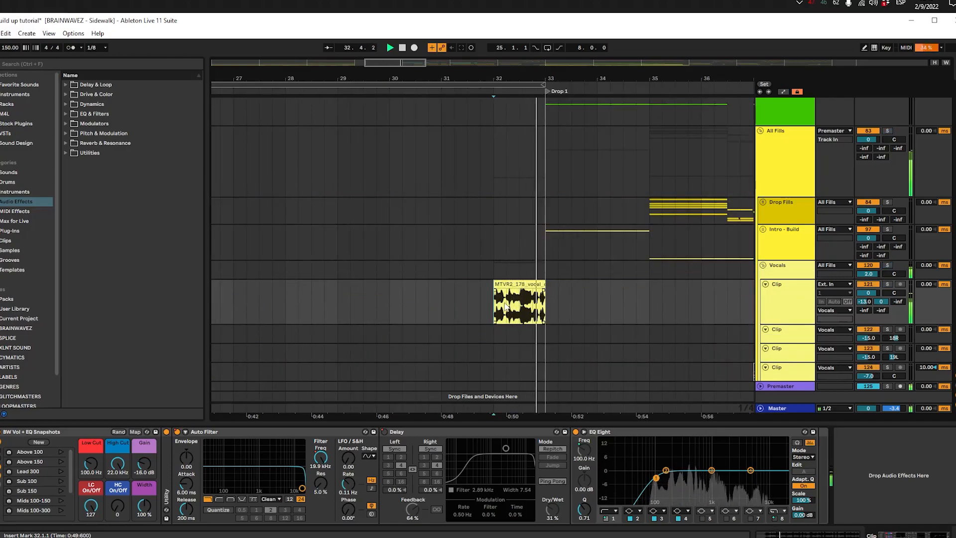
{"action": "scroll", "coordinate": [513, 307], "scroll_direction": "down", "scroll_amount": 3}
{"action": "scroll", "coordinate": [497, 314], "scroll_direction": "up", "scroll_amount": 3}
{"action": "scroll", "coordinate": [478, 319], "scroll_direction": "down", "scroll_amount": 4}
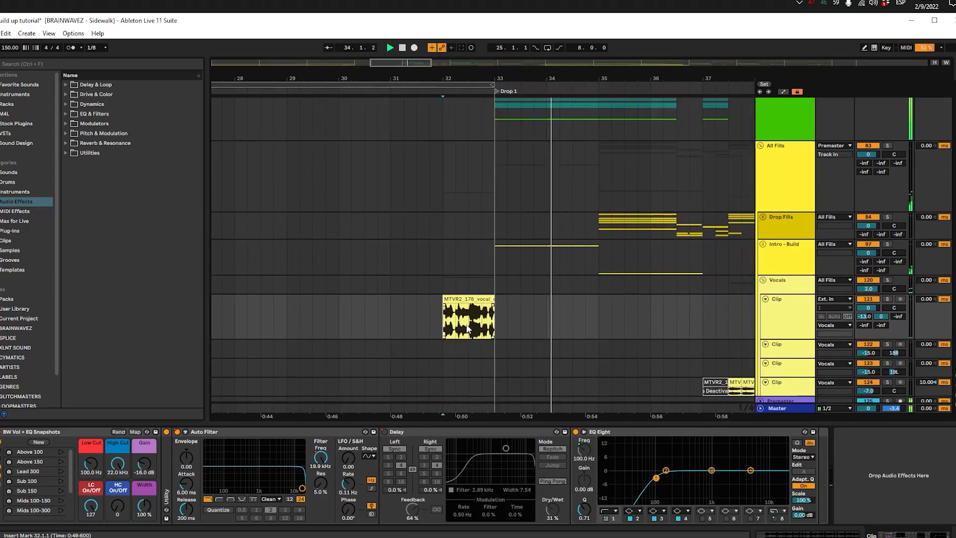
{"action": "scroll", "coordinate": [471, 316], "scroll_direction": "up", "scroll_amount": 3}
{"action": "left_click", "coordinate": [441, 210]}
{"action": "left_click", "coordinate": [449, 176]}
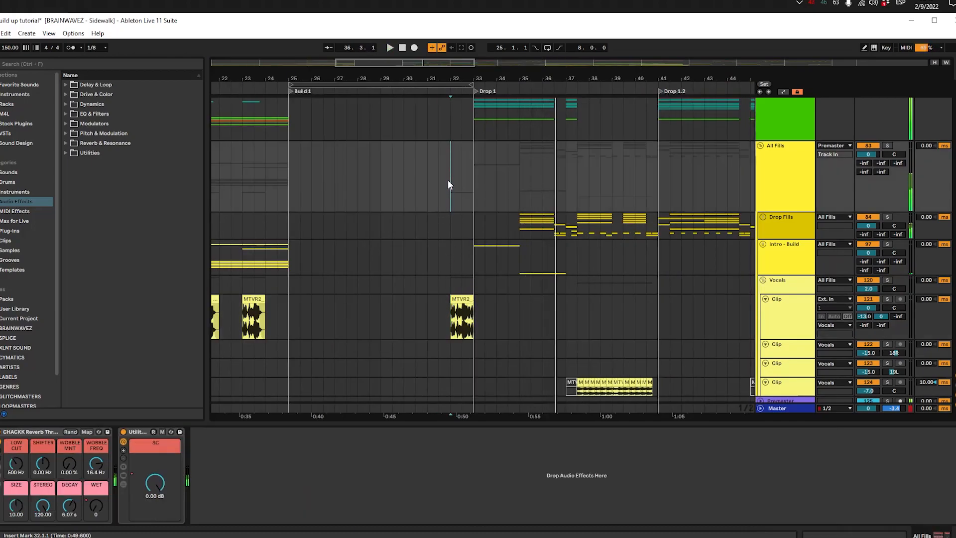
{"action": "key", "text": "space"}
Step: Check how the Intro Kick pattern in Build 1 lines up with the vocal clip at 32.1.1
{"action": "scroll", "coordinate": [447, 184], "scroll_direction": "up", "scroll_amount": 5}
{"action": "scroll", "coordinate": [446, 190], "scroll_direction": "up", "scroll_amount": 4}
{"action": "left_click", "coordinate": [451, 162]}
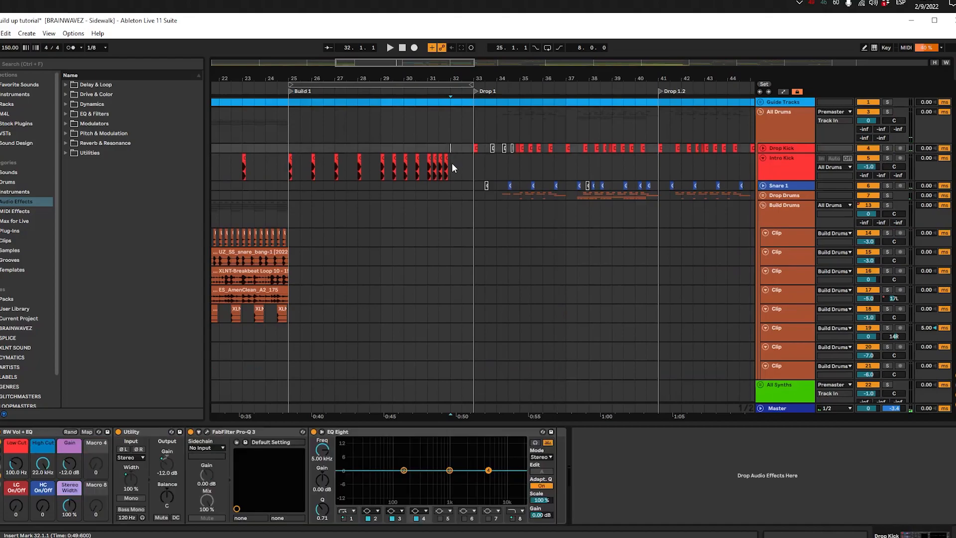
{"action": "scroll", "coordinate": [430, 179], "scroll_direction": "down", "scroll_amount": 10}
{"action": "left_click", "coordinate": [451, 238]}
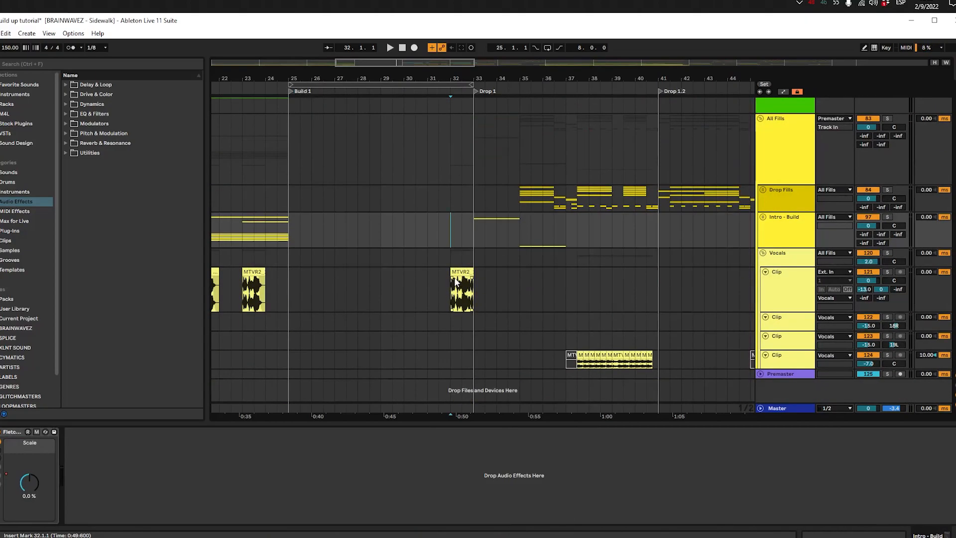
{"action": "scroll", "coordinate": [452, 176], "scroll_direction": "up", "scroll_amount": 10}
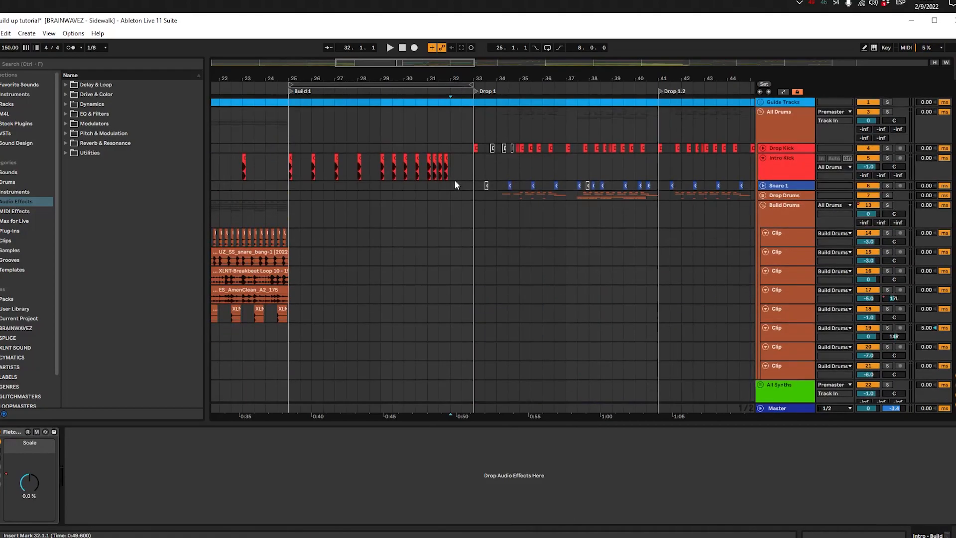
{"action": "left_click", "coordinate": [455, 131]}
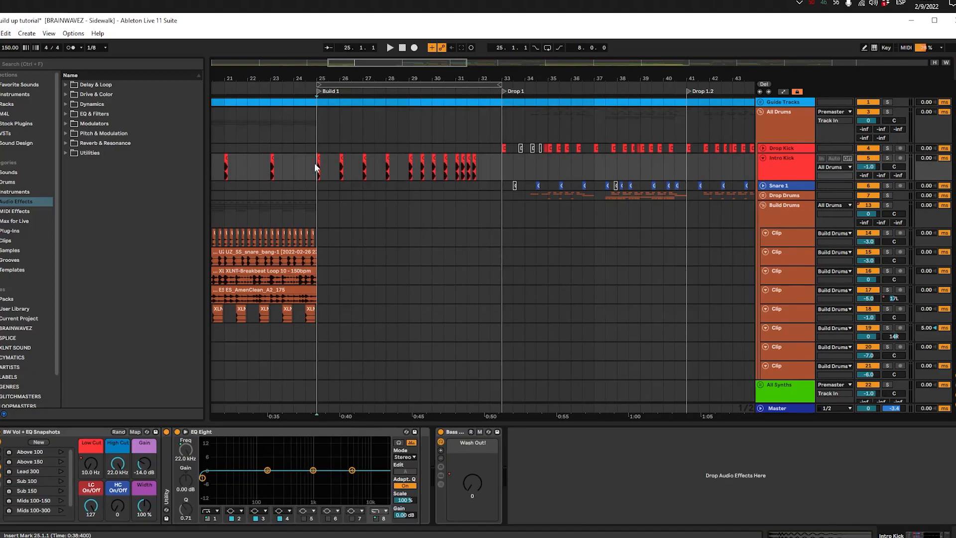
Step: Duplicate the repeated hits on the first Build Drums clip track across Build 1, from 25.1.1 to 33.1.1, and audition them soloed
{"action": "left_click_drag", "start_coordinate": [520, 215], "coordinate": [337, 215]}
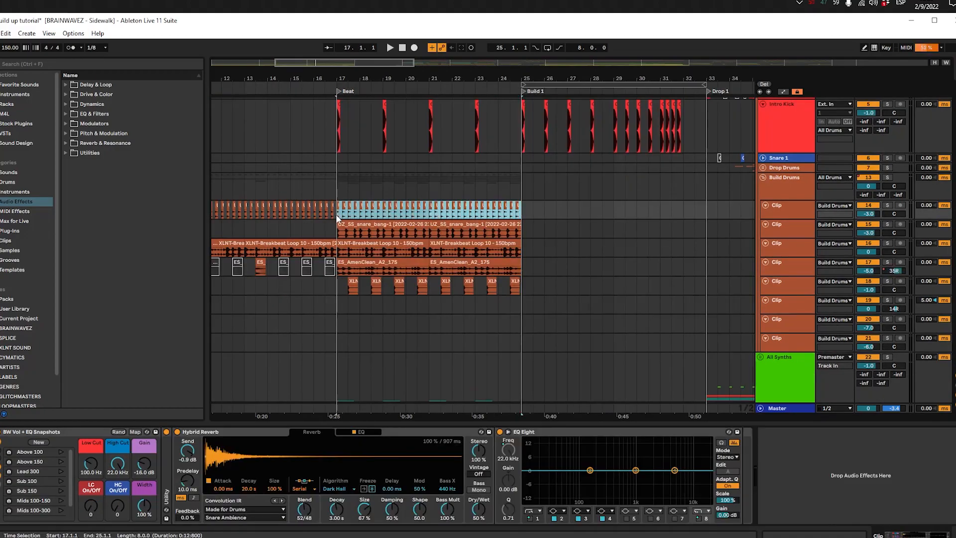
{"action": "key", "text": "ctrl+d"}
{"action": "key", "text": "space"}
{"action": "scroll", "coordinate": [582, 213], "scroll_direction": "up", "scroll_amount": 5}
{"action": "key", "text": "s"}
{"action": "key", "text": "space"}
{"action": "key", "text": "space"}
{"action": "scroll", "coordinate": [495, 229], "scroll_direction": "down", "scroll_amount": 5}
{"action": "key", "text": "space"}
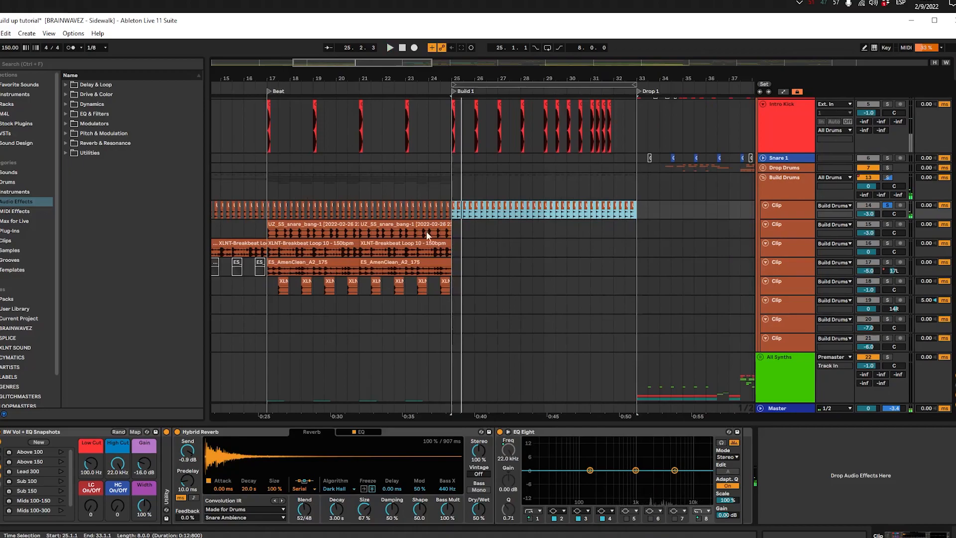
Step: Look over the loops on the other Build Drums clip tracks in the Beat section
{"action": "left_click", "coordinate": [385, 174]}
{"action": "scroll", "coordinate": [389, 184], "scroll_direction": "down", "scroll_amount": 3}
{"action": "scroll", "coordinate": [389, 183], "scroll_direction": "up", "scroll_amount": 4}
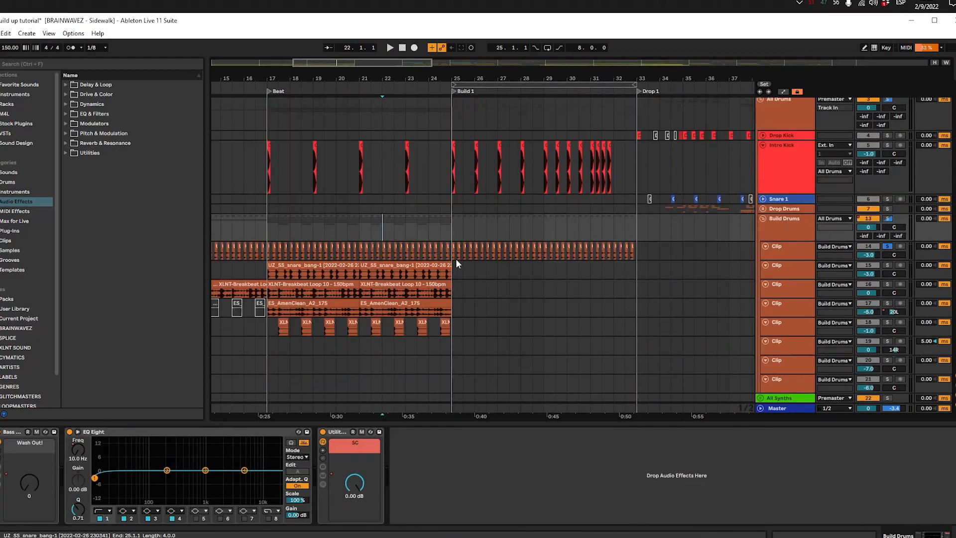
{"action": "scroll", "coordinate": [398, 213], "scroll_direction": "down", "scroll_amount": 3}
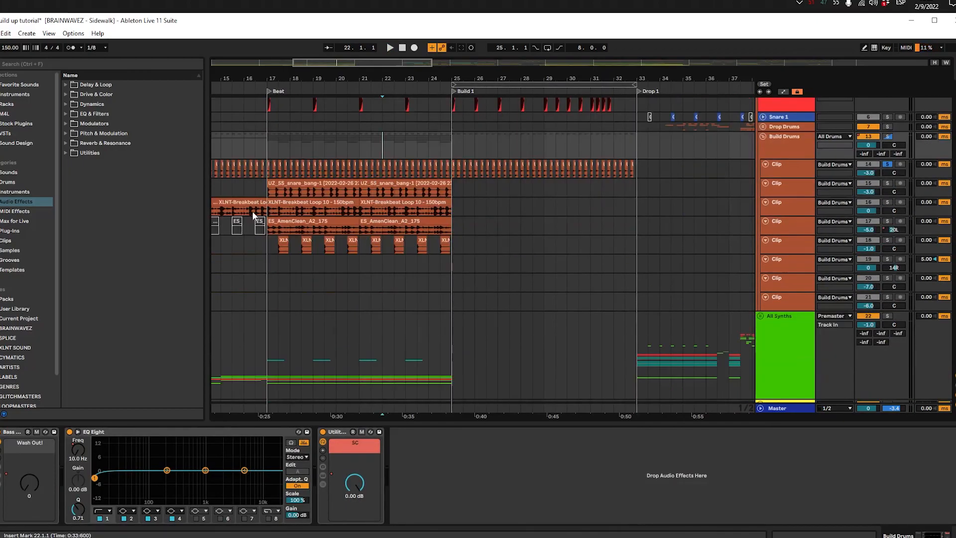
{"action": "scroll", "coordinate": [418, 250], "scroll_direction": "down", "scroll_amount": 3}
{"action": "scroll", "coordinate": [361, 359], "scroll_direction": "up", "scroll_amount": 3}
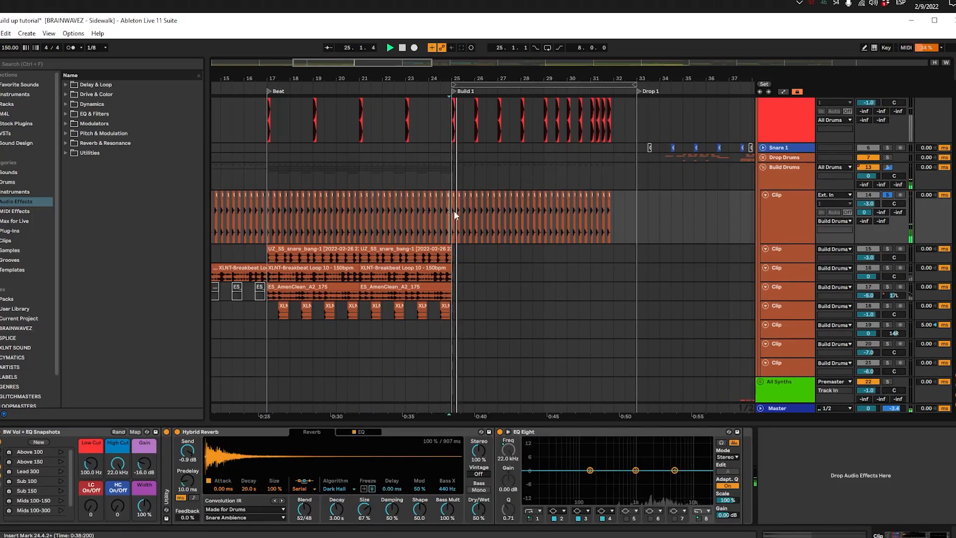
Step: Clear the copied hits from bar 32, just before Drop 1, and play the unsoloed transition into Build 1 from 24.4.2
{"action": "scroll", "coordinate": [455, 211], "scroll_direction": "up", "scroll_amount": 3}
{"action": "left_click", "coordinate": [454, 211]}
{"action": "key", "text": "space"}
{"action": "key", "text": "space"}
{"action": "left_click_drag", "start_coordinate": [454, 212], "coordinate": [382, 223]}
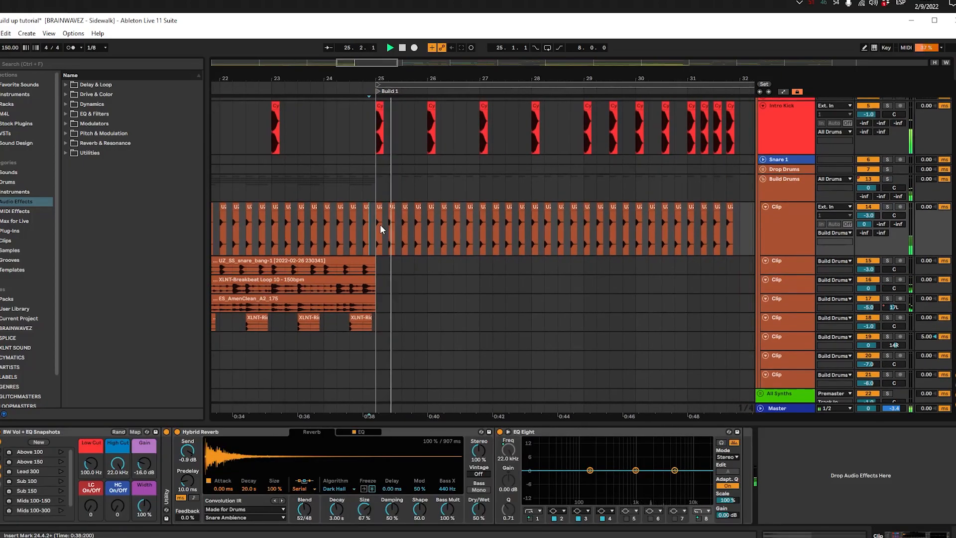
{"action": "scroll", "coordinate": [375, 228], "scroll_direction": "down", "scroll_amount": 2}
{"action": "scroll", "coordinate": [375, 228], "scroll_direction": "up", "scroll_amount": 2}
{"action": "scroll", "coordinate": [375, 228], "scroll_direction": "down", "scroll_amount": 1}
{"action": "scroll", "coordinate": [375, 228], "scroll_direction": "down", "scroll_amount": 4}
{"action": "scroll", "coordinate": [376, 228], "scroll_direction": "up", "scroll_amount": 2}
{"action": "scroll", "coordinate": [378, 209], "scroll_direction": "down", "scroll_amount": 3}
Step: Solo the UZ_SS_snare_bang-1 track and audition its clips from 21.1.1 and 17.1.1
{"action": "left_click", "coordinate": [308, 158]}
{"action": "key", "text": "s"}
{"action": "key", "text": "space"}
{"action": "key", "text": "space"}
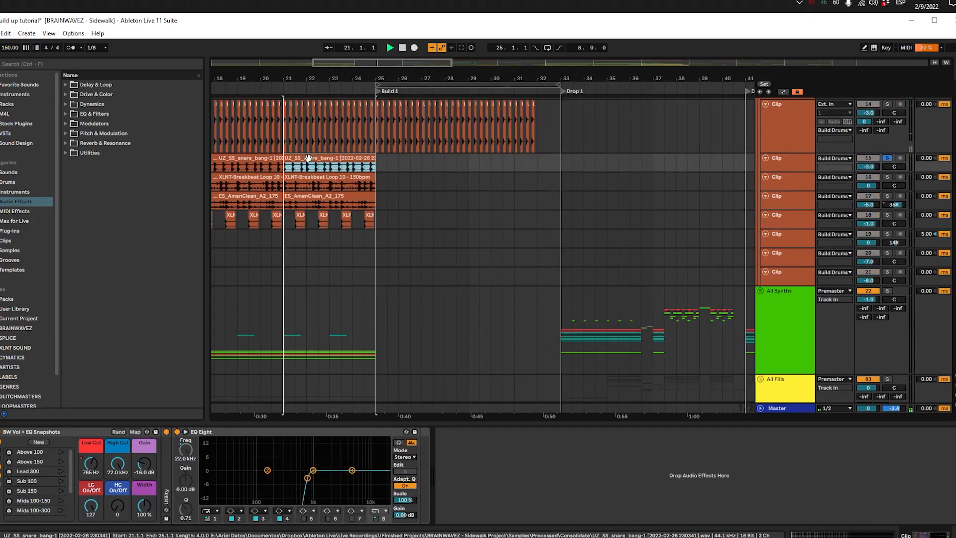
{"action": "left_click_drag", "start_coordinate": [329, 188], "coordinate": [433, 196]}
{"action": "left_click", "coordinate": [312, 168]}
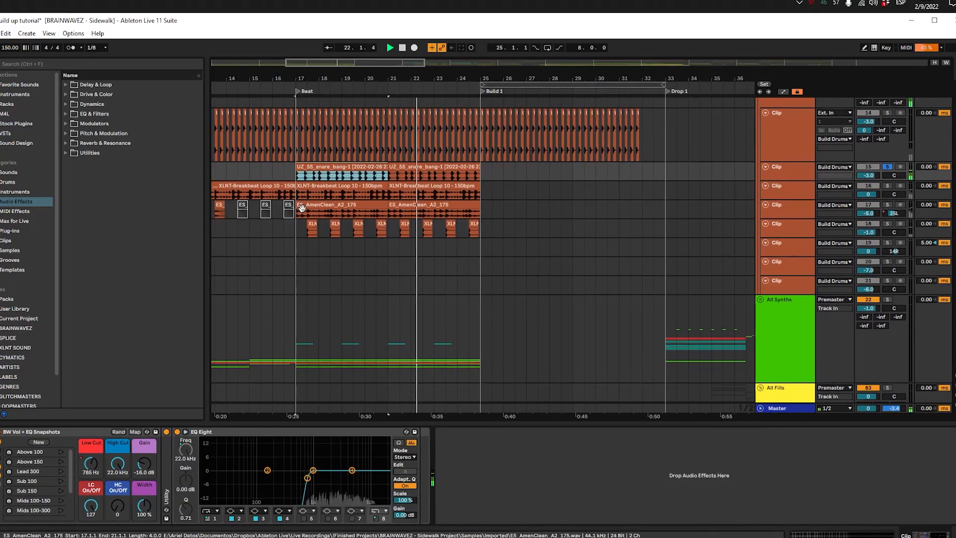
{"action": "key", "text": "space"}
Step: Audition the ES_AmenClean_A2_175 and XLNT-Breakbeat Loop 10 clips at 17.1.1, each soloed
{"action": "left_click", "coordinate": [302, 205]}
{"action": "key", "text": "s"}
{"action": "key", "text": "space"}
{"action": "left_click", "coordinate": [316, 186]}
{"action": "key", "text": "s"}
{"action": "key", "text": "space"}
{"action": "key", "text": "space"}
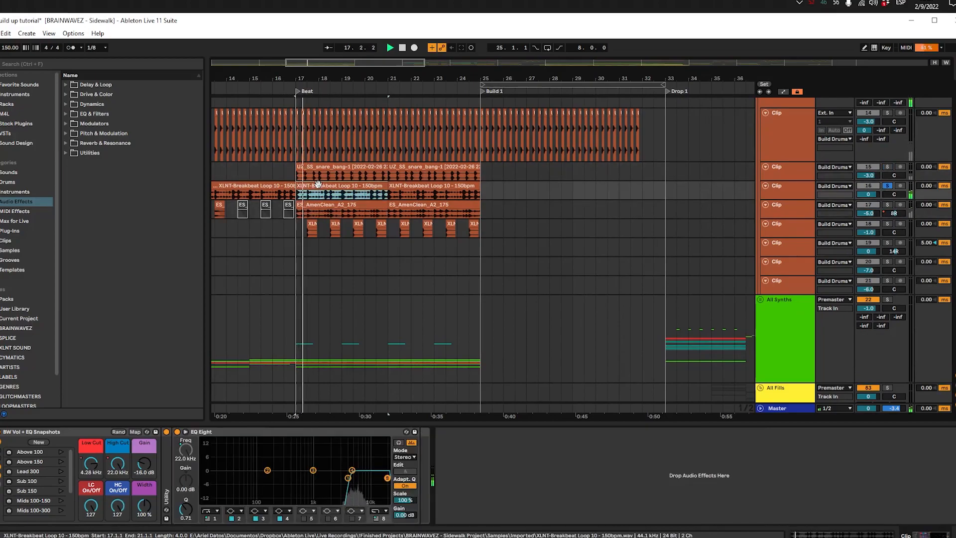
Step: Copy the XLNT-Breakbeat Loop 10 clip to 25.1.1, the start of Build 1
{"action": "left_click", "coordinate": [422, 186]}
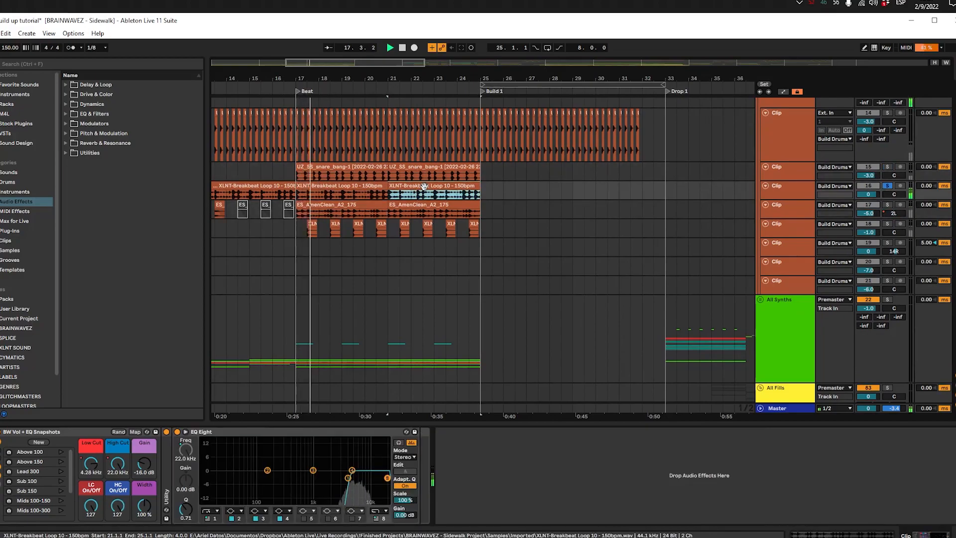
{"action": "left_click", "coordinate": [369, 188]}
{"action": "left_click_drag", "start_coordinate": [374, 186], "coordinate": [529, 187]}
{"action": "key", "text": "space"}
Step: Halve the copied breakbeat clip's BPM to 150 and duplicate the clip to 29.1.1
{"action": "double_click", "coordinate": [529, 187]}
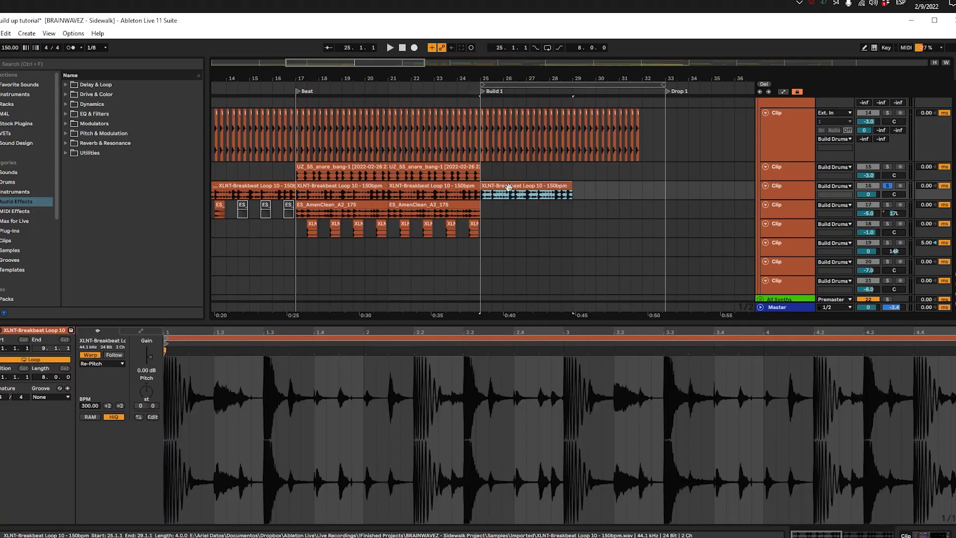
{"action": "left_click", "coordinate": [109, 405]}
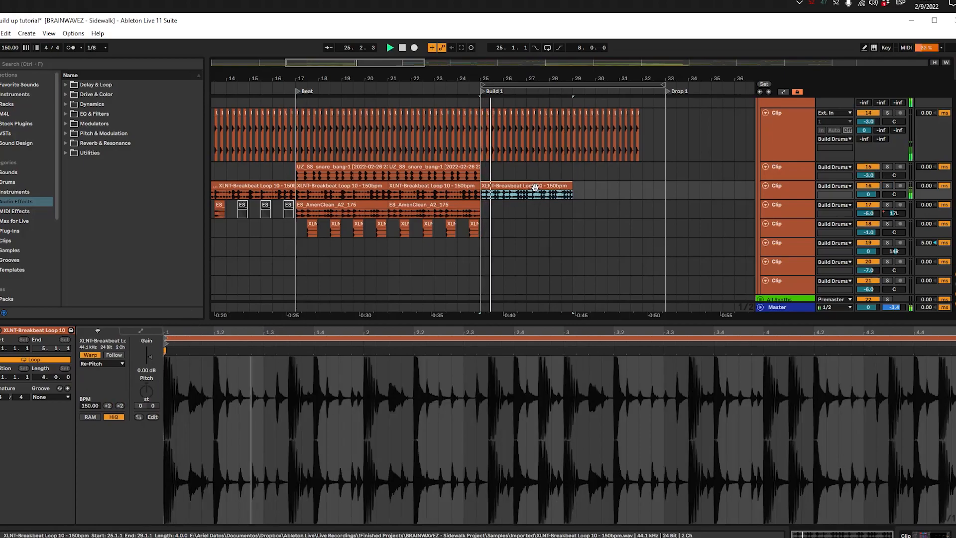
{"action": "key", "text": "ctrl+d"}
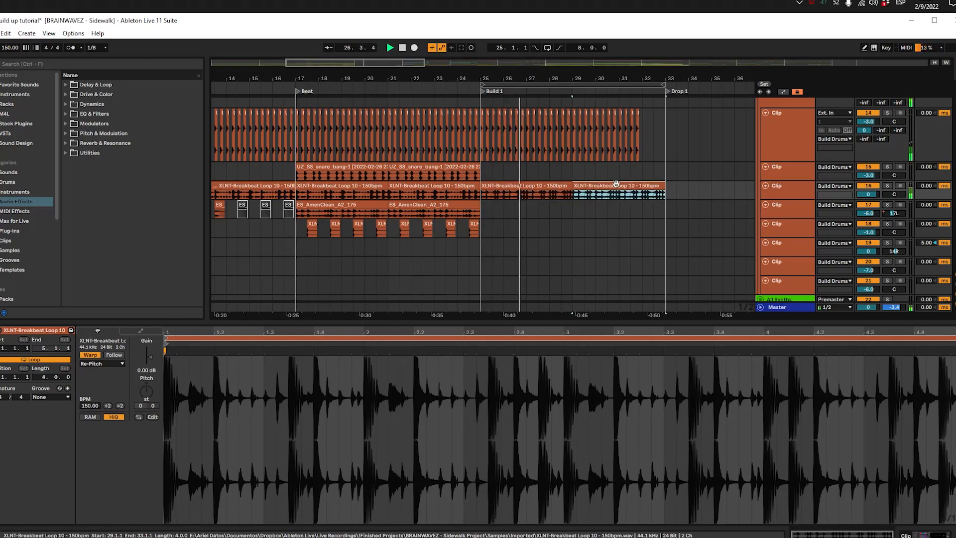
Step: Shorten the second breakbeat clip to two-beat repeats from 29.1.1 and one-beat repeats from 31.1.1 to 32.1.1, and audition them unsoloed
{"action": "left_click_drag", "start_coordinate": [660, 187], "coordinate": [460, 204]}
{"action": "key", "text": "space"}
{"action": "scroll", "coordinate": [486, 205], "scroll_direction": "up", "scroll_amount": 2}
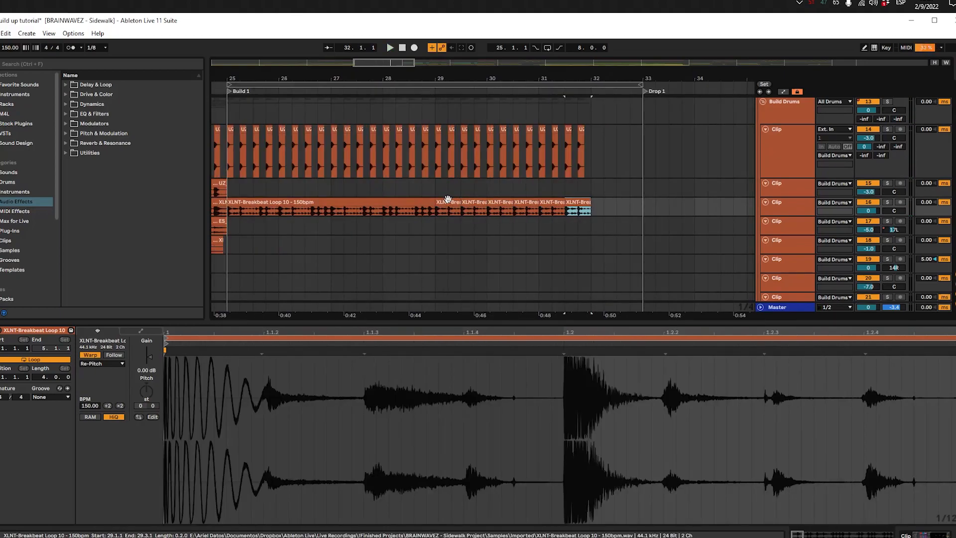
{"action": "key", "text": "space"}
{"action": "left_click_drag", "start_coordinate": [446, 202], "coordinate": [553, 203]}
{"action": "left_click", "coordinate": [534, 187]}
{"action": "key", "text": "space"}
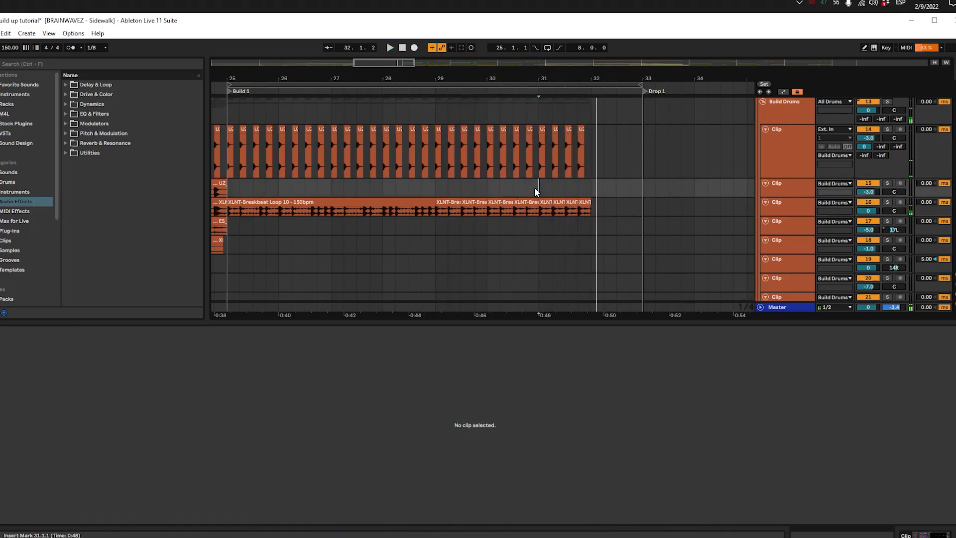
{"action": "scroll", "coordinate": [534, 187], "scroll_direction": "up", "scroll_amount": 2}
{"action": "scroll", "coordinate": [533, 195], "scroll_direction": "up", "scroll_amount": 3}
{"action": "scroll", "coordinate": [568, 199], "scroll_direction": "down", "scroll_amount": 5}
Step: Hide the clip detail view, then enlarge and solo the ES_AmenClean_A2_175 track and play it from 17.1.1
{"action": "left_click_drag", "start_coordinate": [441, 175], "coordinate": [516, 183]}
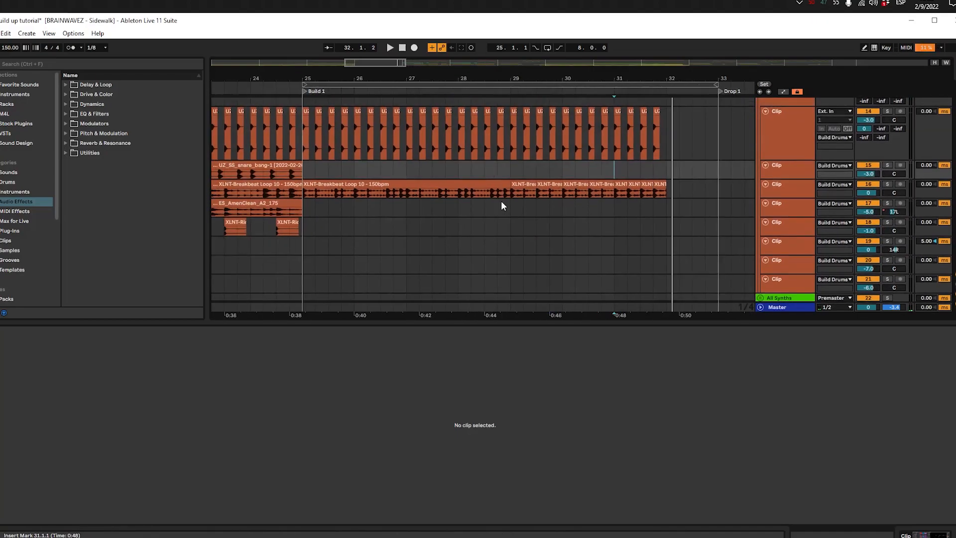
{"action": "left_click", "coordinate": [317, 225]}
{"action": "left_click", "coordinate": [953, 536]}
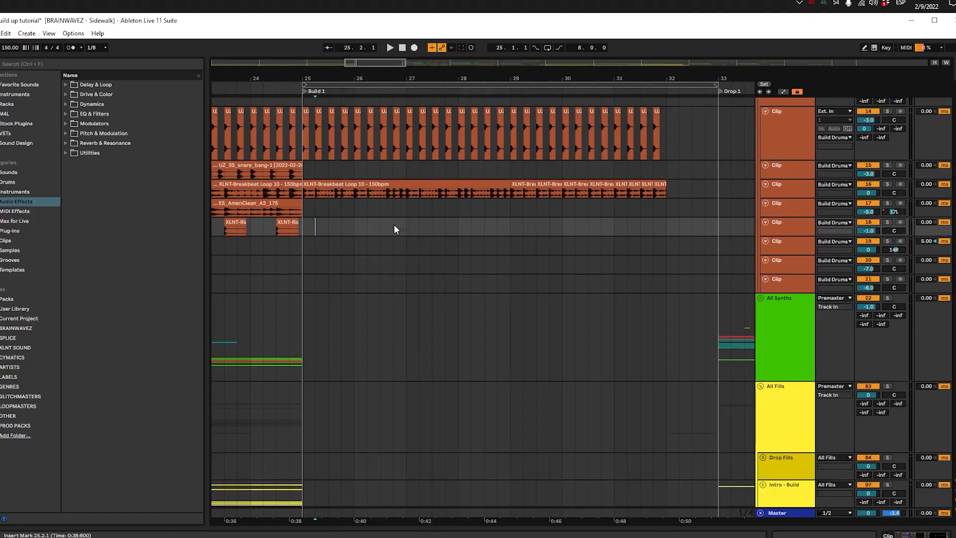
{"action": "scroll", "coordinate": [398, 227], "scroll_direction": "down", "scroll_amount": 3}
{"action": "left_click", "coordinate": [312, 204]}
{"action": "left_click_drag", "start_coordinate": [367, 212], "coordinate": [476, 202]}
{"action": "left_click", "coordinate": [797, 205]}
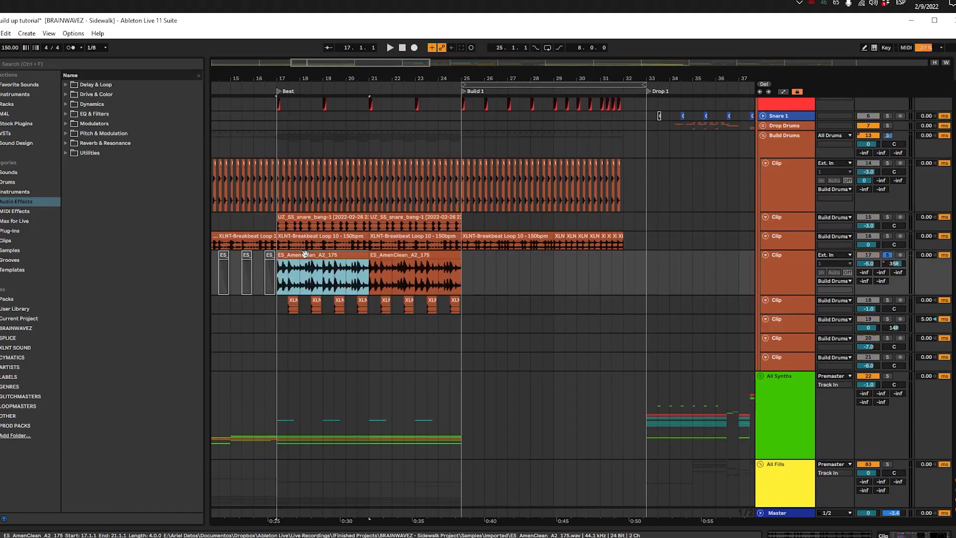
{"action": "key", "text": "space"}
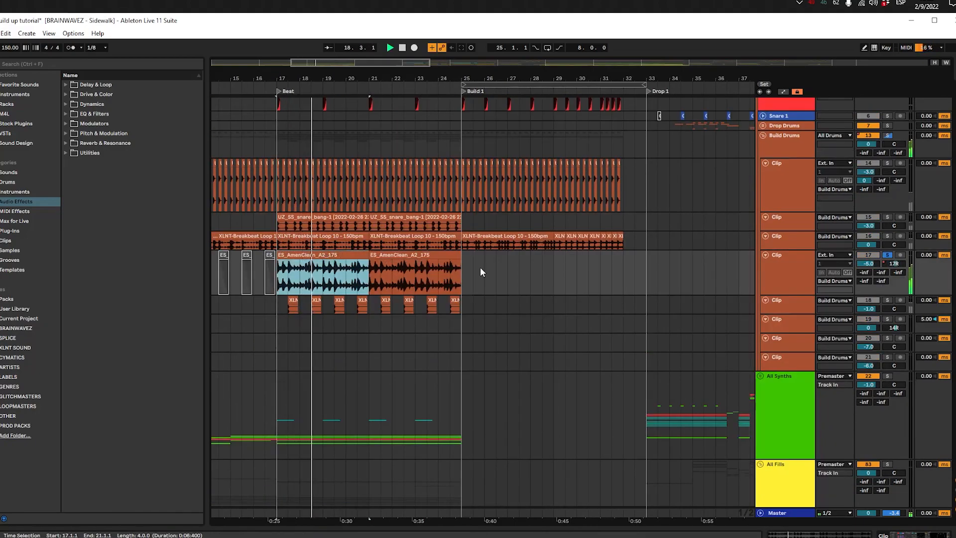
Step: Copy the ES_AmenClean_A2_175 clip to 25.1.1 and halve the copy's BPM to 175
{"action": "key", "text": "space"}
{"action": "left_click", "coordinate": [468, 263]}
{"action": "key", "text": "ctrl+v"}
{"action": "left_click_drag", "start_coordinate": [487, 251], "coordinate": [476, 252]}
{"action": "double_click", "coordinate": [491, 255]}
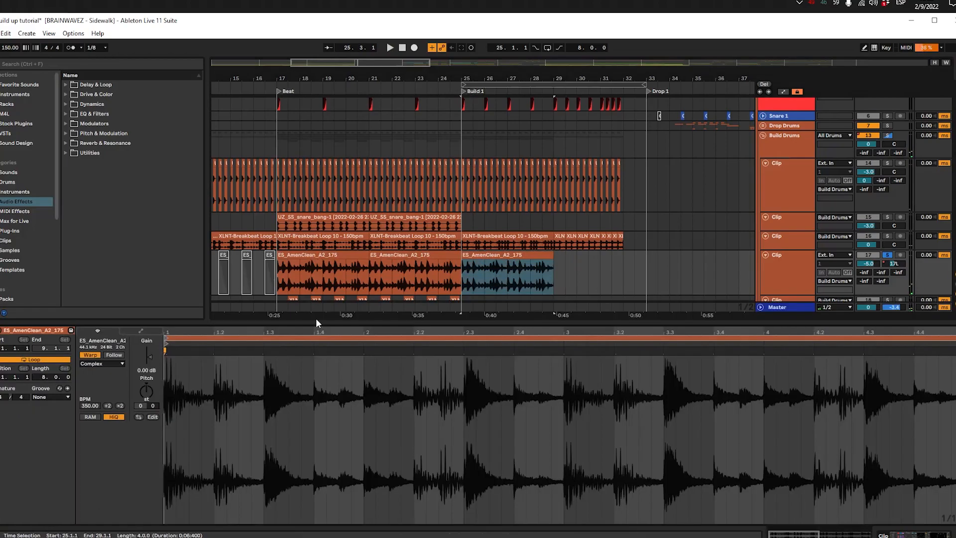
{"action": "left_click", "coordinate": [108, 407]}
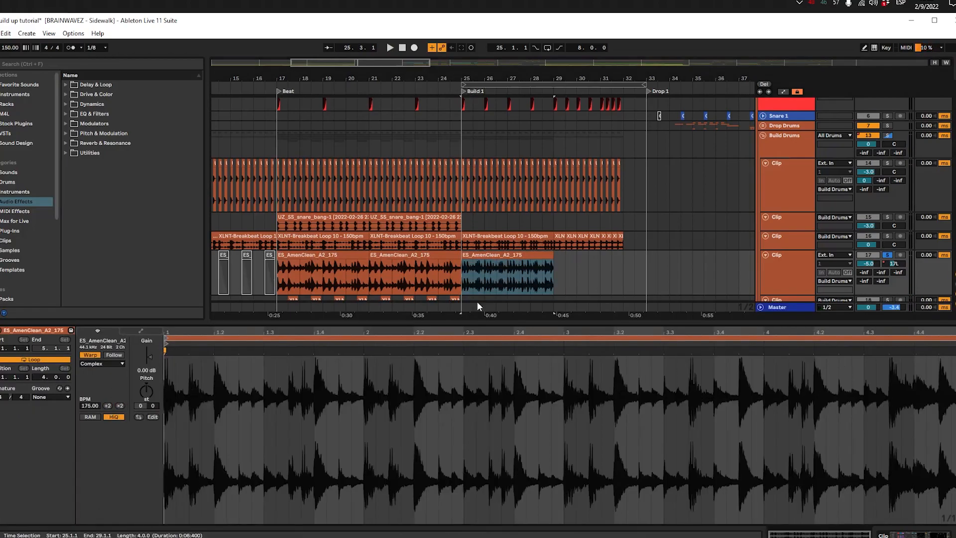
Step: Unsolo the ES_AmenClean_A2_175 track and play the copied clip with the other drums from 25.1.1
{"action": "left_click", "coordinate": [493, 255]}
{"action": "key", "text": "s"}
{"action": "key", "text": "space"}
{"action": "scroll", "coordinate": [495, 256], "scroll_direction": "up", "scroll_amount": 4}
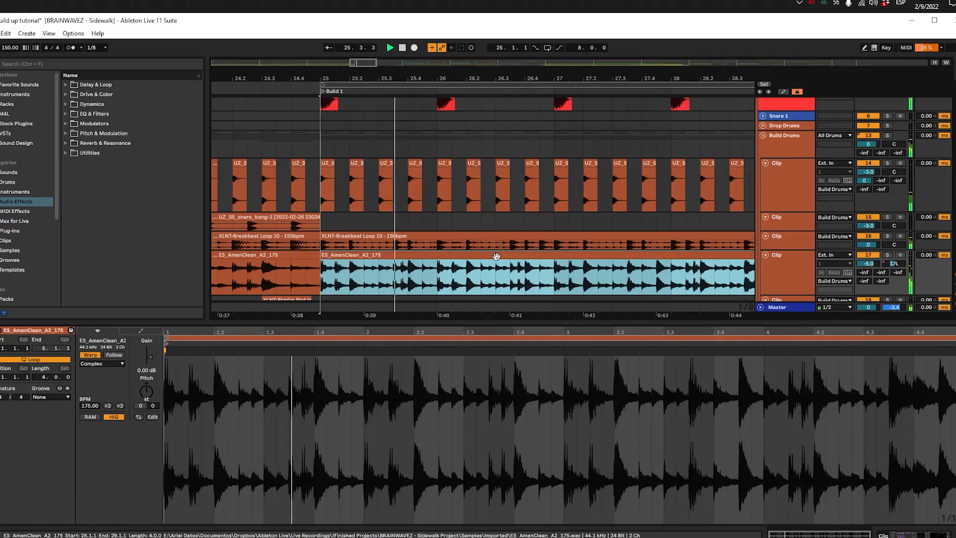
{"action": "scroll", "coordinate": [496, 255], "scroll_direction": "down", "scroll_amount": 2}
{"action": "key", "text": "space"}
Step: Place a two-beat slice of ES_AmenClean_A2_175 at 29.1.1 and repeat it into bar 30
{"action": "left_click_drag", "start_coordinate": [637, 253], "coordinate": [401, 260]}
{"action": "key", "text": "ctrl+d"}
{"action": "key", "text": "ctrl+d"}
{"action": "key", "text": "ctrl+d"}
{"action": "key", "text": "ctrl+d"}
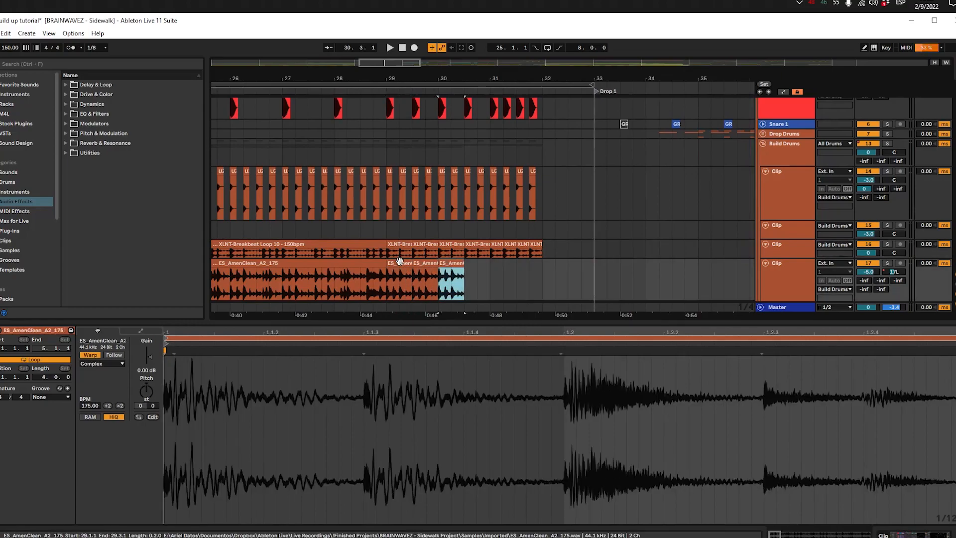
Step: Fill bar 31 with one-beat repeats of the ES_AmenClean_A2_175 slice up to 32.1.1 and audition the accelerating pattern
{"action": "left_click", "coordinate": [393, 265]}
{"action": "key", "text": "space"}
{"action": "left_click_drag", "start_coordinate": [514, 265], "coordinate": [503, 265]}
{"action": "key", "text": "ctrl+d"}
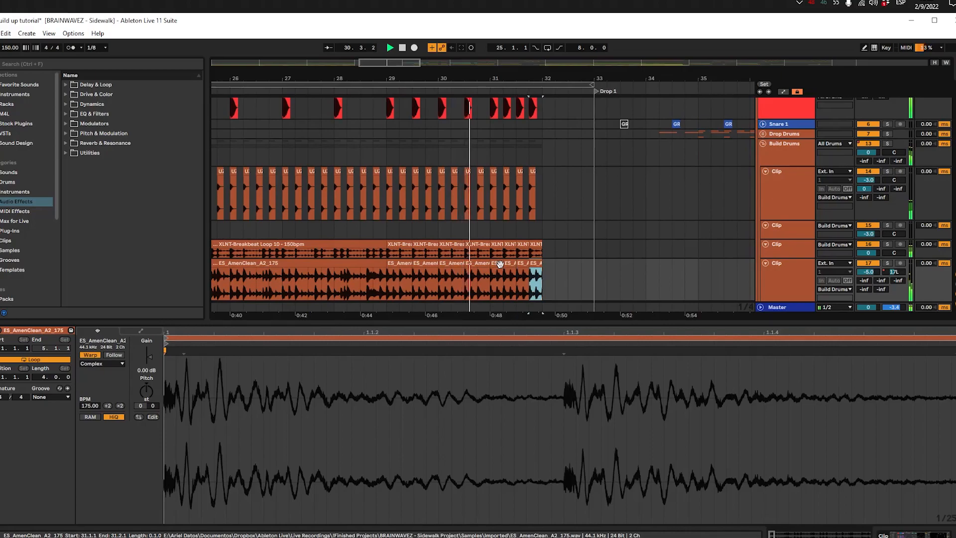
{"action": "scroll", "coordinate": [500, 264], "scroll_direction": "down", "scroll_amount": 3}
{"action": "scroll", "coordinate": [473, 278], "scroll_direction": "up", "scroll_amount": 4}
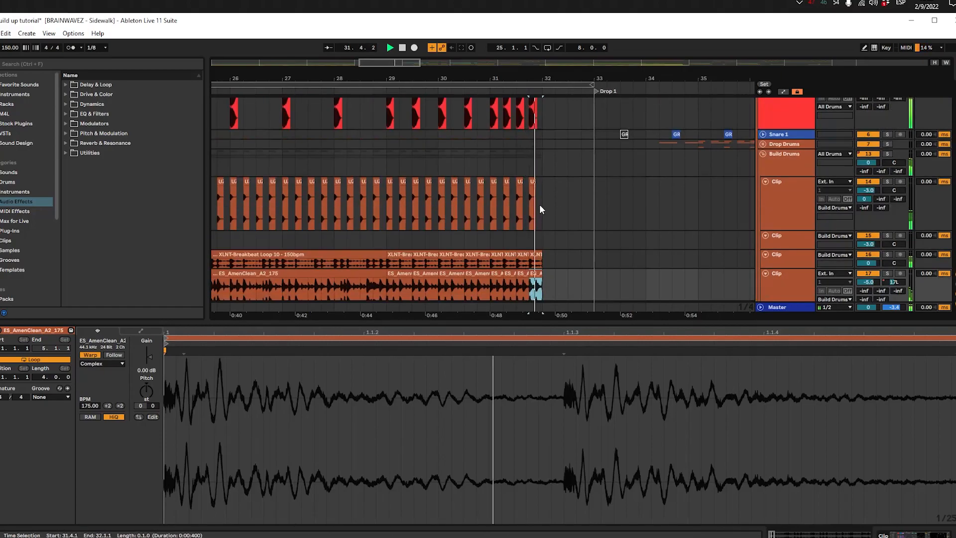
Step: Listen to the build run into Drop 1 while looking over the arrangement's synth and drum tracks
{"action": "left_click", "coordinate": [549, 132]}
{"action": "scroll", "coordinate": [546, 137], "scroll_direction": "down", "scroll_amount": 6}
{"action": "scroll", "coordinate": [553, 251], "scroll_direction": "up", "scroll_amount": 1}
{"action": "scroll", "coordinate": [553, 254], "scroll_direction": "right", "scroll_amount": 1}
{"action": "scroll", "coordinate": [555, 243], "scroll_direction": "down", "scroll_amount": 5}
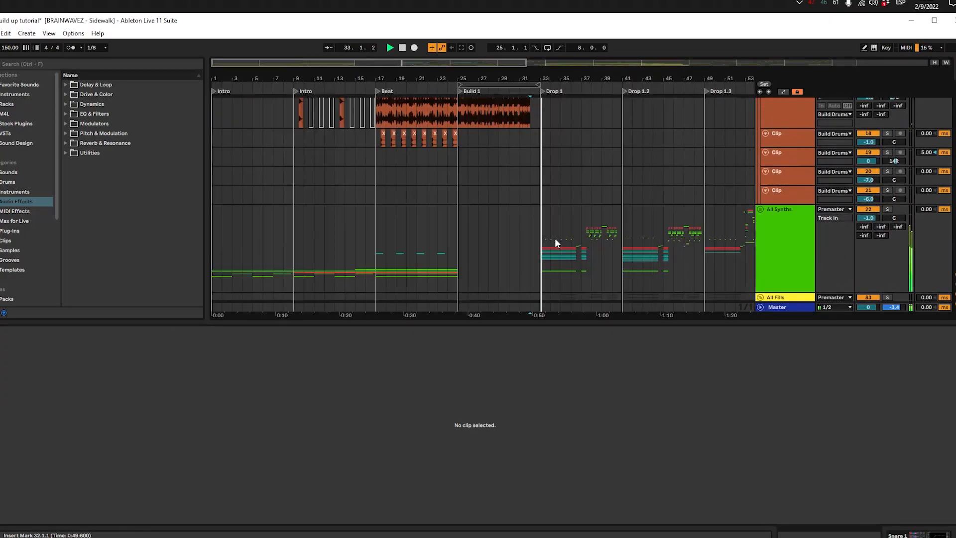
{"action": "scroll", "coordinate": [528, 231], "scroll_direction": "down", "scroll_amount": 3}
{"action": "scroll", "coordinate": [448, 267], "scroll_direction": "up", "scroll_amount": 5}
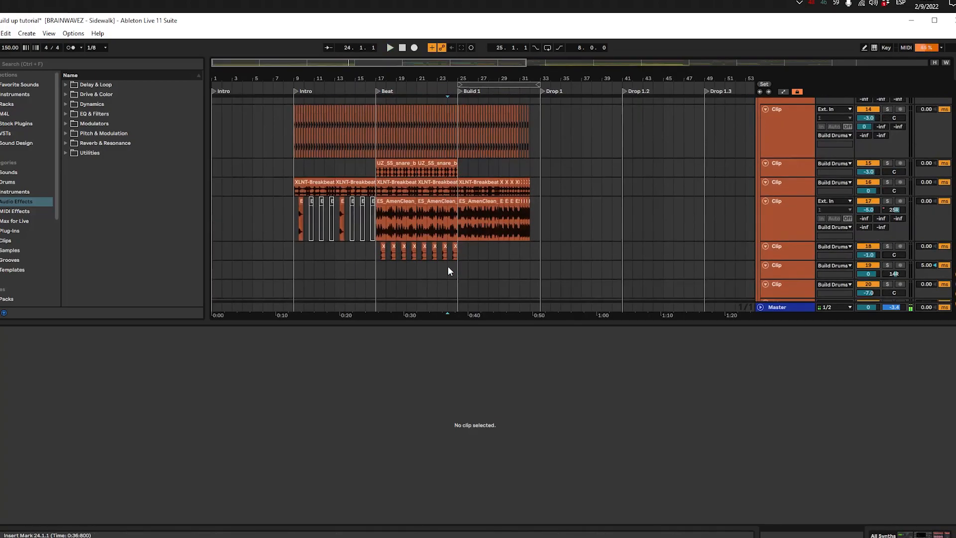
Step: Solo and enlarge the XLNT-Riddim Riot V2 Perc - Rim 02 track and play its hits from 17.3.1
{"action": "scroll", "coordinate": [448, 260], "scroll_direction": "up", "scroll_amount": 3}
{"action": "left_click", "coordinate": [462, 246]}
{"action": "key", "text": "space"}
{"action": "key", "text": "s"}
{"action": "key", "text": "space"}
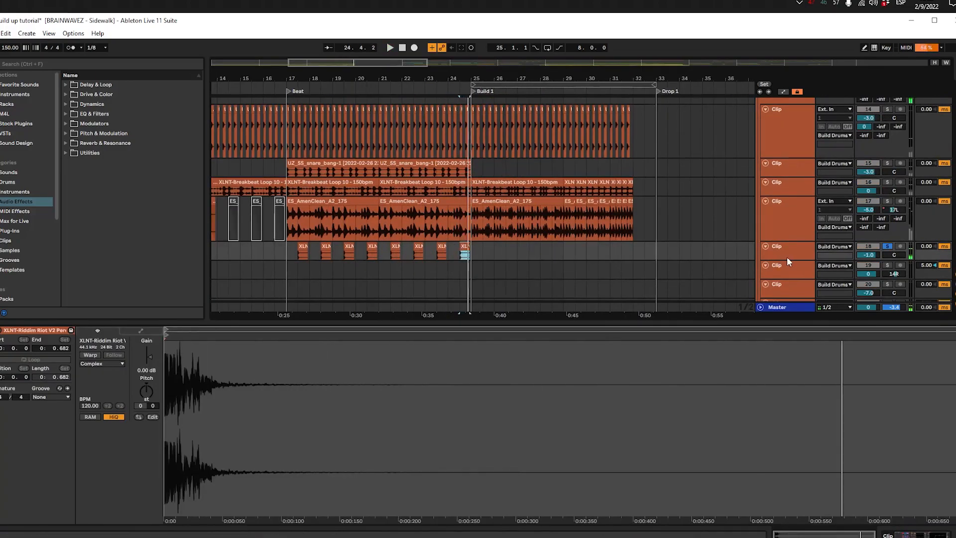
{"action": "left_click_drag", "start_coordinate": [782, 266], "coordinate": [783, 301]}
{"action": "left_click", "coordinate": [297, 247]}
{"action": "key", "text": "space"}
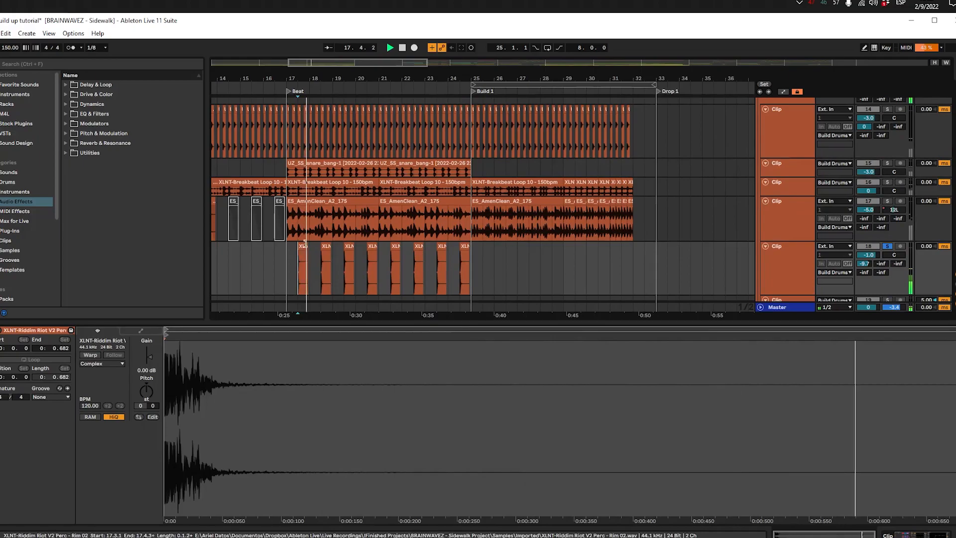
Step: Switch the solo to the UZ_SS_snare_bang-1 track and play its first clip again from 17.1.1
{"action": "left_click", "coordinate": [340, 161]}
{"action": "key", "text": "s"}
{"action": "key", "text": "space"}
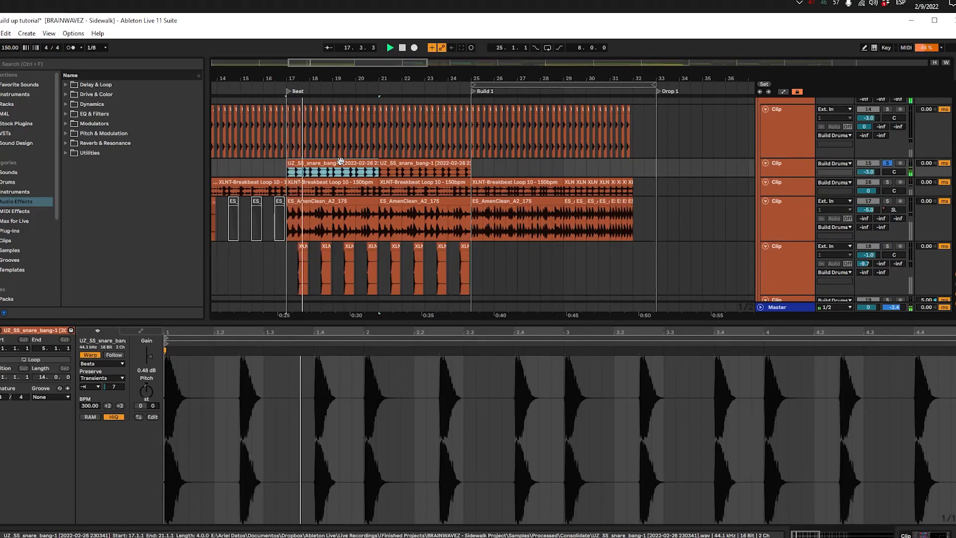
Step: Copy the UZ_SS_snare_bang-1 clip to 25.1.1 at Build 1, enlarge its track, and trim the copy to its first one-beat hit
{"action": "left_click", "coordinate": [480, 172]}
{"action": "key", "text": "ctrl+v"}
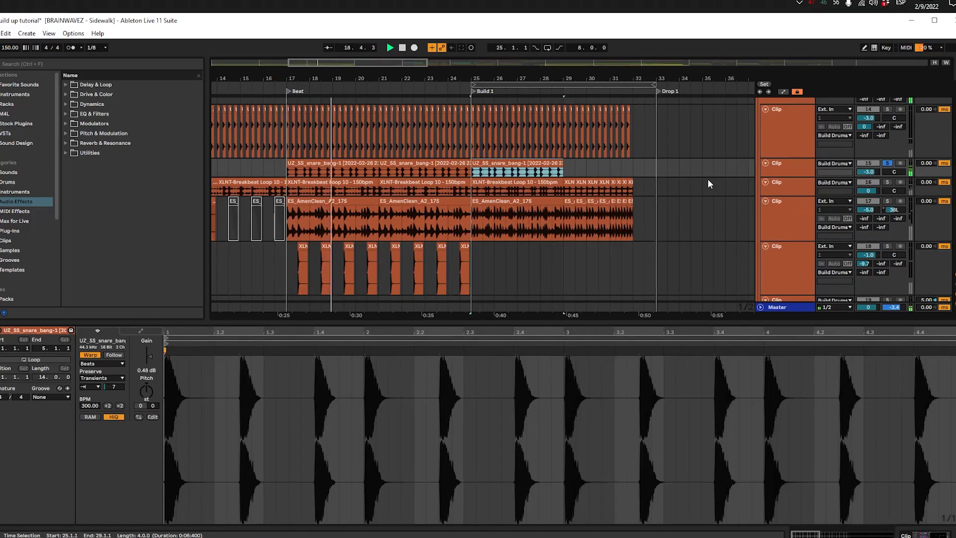
{"action": "key", "text": "space"}
{"action": "left_click_drag", "start_coordinate": [776, 176], "coordinate": [777, 230]}
{"action": "scroll", "coordinate": [564, 188], "scroll_direction": "up", "scroll_amount": 5}
{"action": "left_click_drag", "start_coordinate": [592, 188], "coordinate": [456, 167]}
{"action": "key", "text": "Delete"}
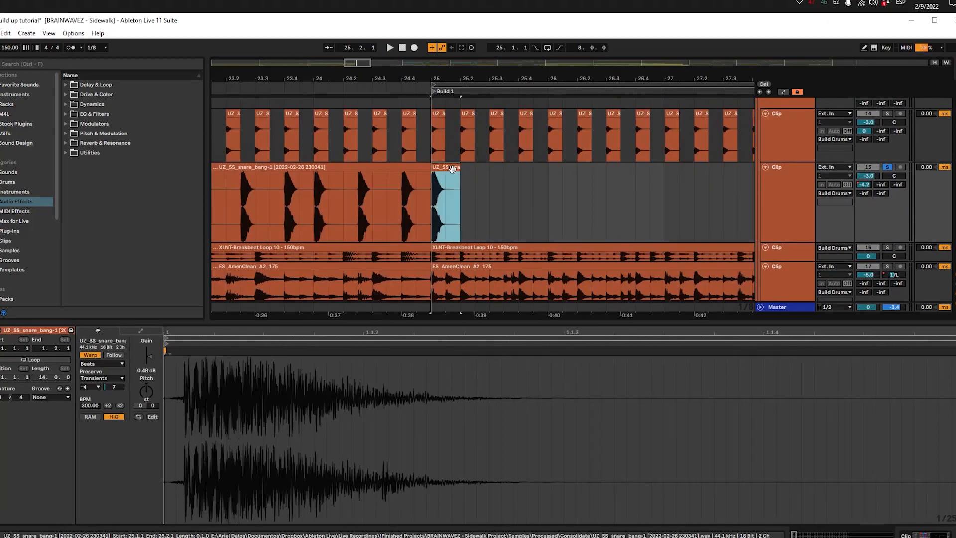
Step: Turn off warping for the snare hit at 25.1.1 and repeat it once per beat through the first four bars of Build 1
{"action": "left_click", "coordinate": [91, 355]}
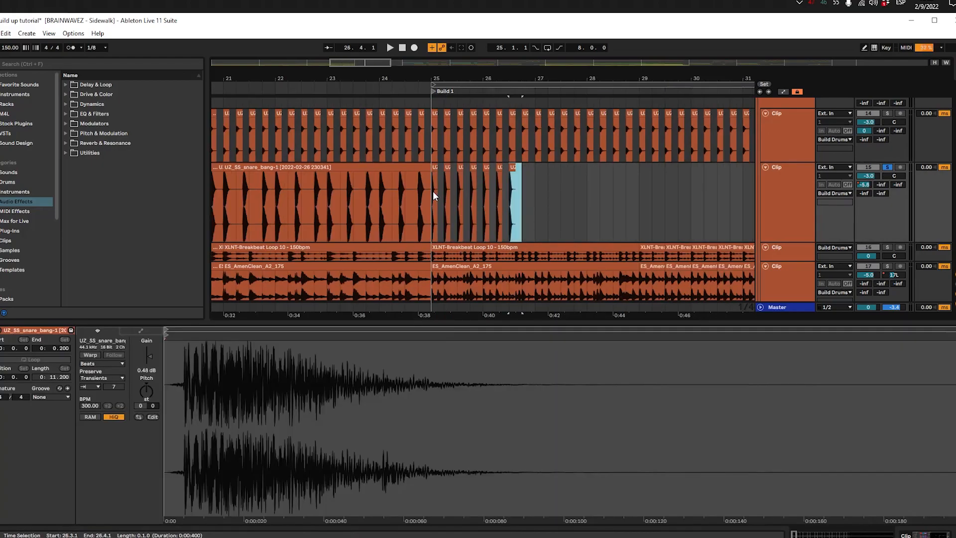
{"action": "key", "text": "ctrl+d"}
{"action": "left_click", "coordinate": [432, 190]}
{"action": "key", "text": "space"}
{"action": "left_click_drag", "start_coordinate": [526, 191], "coordinate": [386, 204]}
{"action": "key", "text": "ctrl+d"}
{"action": "key", "text": "ctrl+d"}
{"action": "key", "text": "ctrl+d"}
{"action": "key", "text": "ctrl+d"}
{"action": "key", "text": "ctrl+d"}
{"action": "key", "text": "ctrl+d"}
{"action": "key", "text": "ctrl+d"}
{"action": "key", "text": "ctrl+d"}
{"action": "key", "text": "ctrl+d"}
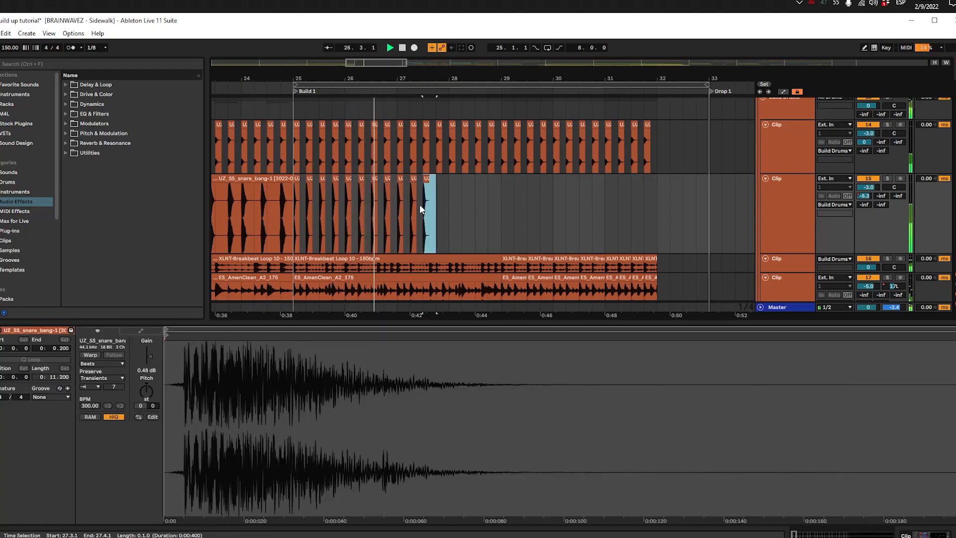
Step: Select the snare hit at 29.1.1 as a half-beat slice and repeat it every half beat through bars 29 and 30
{"action": "key", "text": "plus"}
{"action": "key", "text": "plus"}
{"action": "left_click_drag", "start_coordinate": [508, 213], "coordinate": [479, 214]}
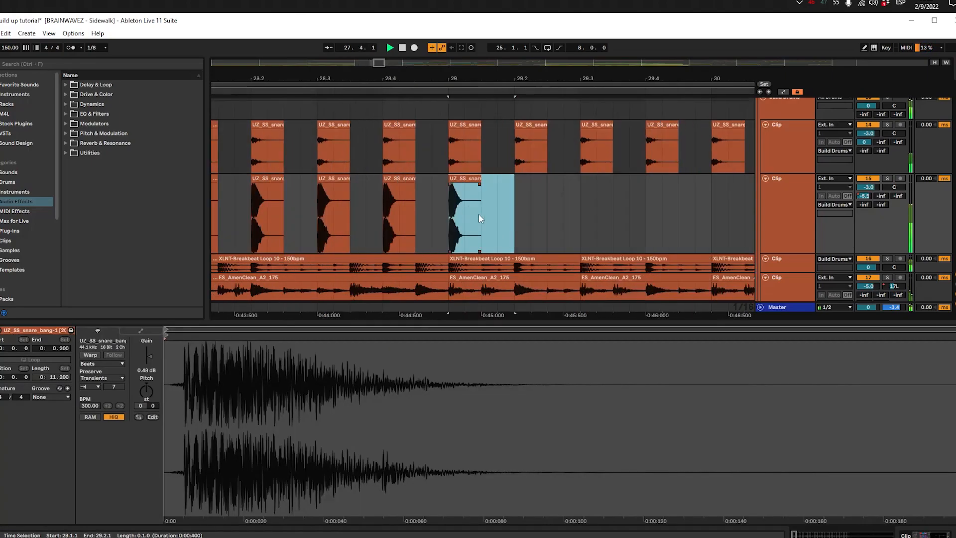
{"action": "key", "text": "minus"}
{"action": "key", "text": "minus"}
{"action": "key", "text": "minus"}
{"action": "key", "text": "ctrl+d"}
{"action": "key", "text": "ctrl+d"}
{"action": "key", "text": "ctrl+d"}
{"action": "key", "text": "ctrl+d"}
{"action": "key", "text": "ctrl+d"}
{"action": "key", "text": "ctrl+d"}
{"action": "key", "text": "ctrl+d"}
{"action": "key", "text": "ctrl+d"}
{"action": "key", "text": "ctrl+d"}
{"action": "key", "text": "ctrl+d"}
{"action": "key", "text": "ctrl+d"}
{"action": "key", "text": "ctrl+d"}
{"action": "key", "text": "ctrl+d"}
{"action": "key", "text": "ctrl+d"}
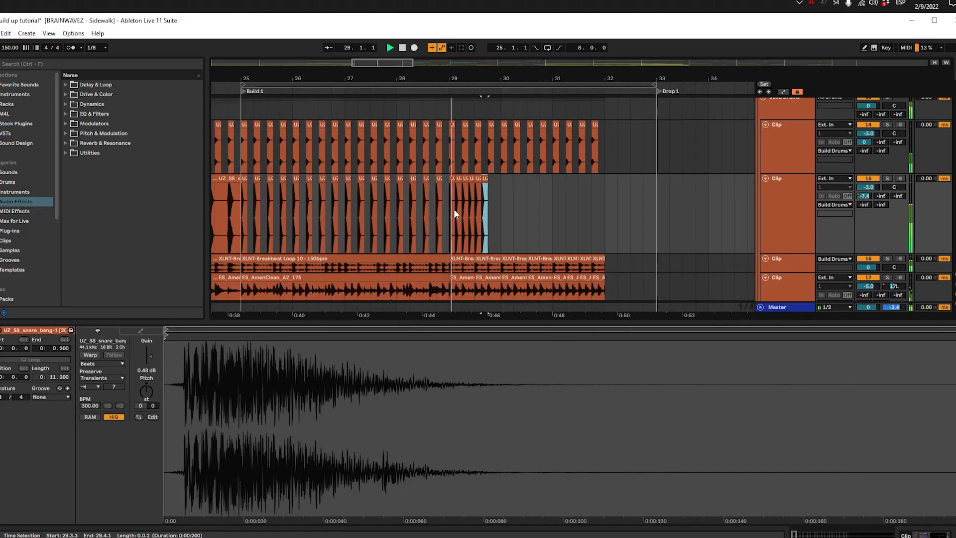
{"action": "key", "text": "plus"}
{"action": "key", "text": "plus"}
{"action": "key", "text": "ctrl+d"}
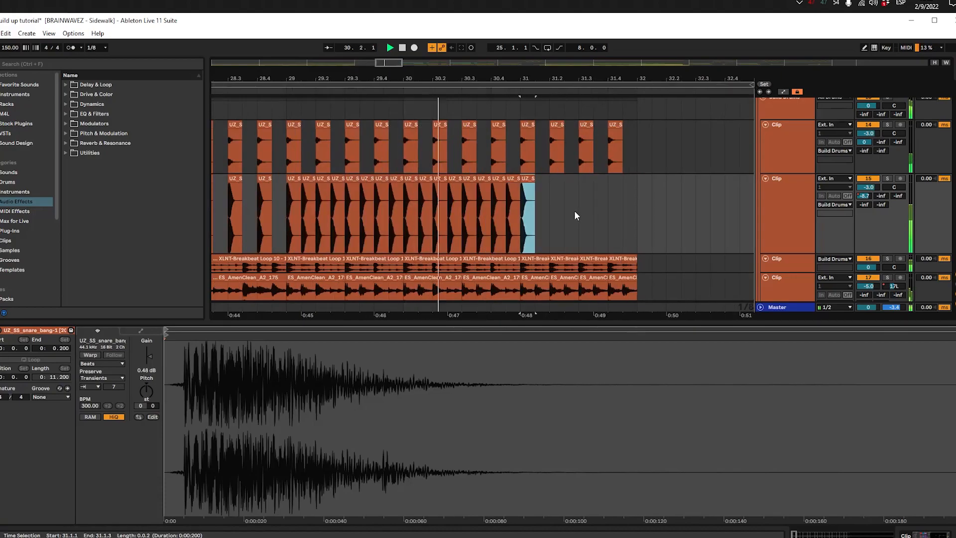
Step: Shorten the snare hit at 31.1.1 to a quarter beat and repeat it every quarter beat through bar 31
{"action": "key", "text": "plus"}
{"action": "key", "text": "plus"}
{"action": "key", "text": "space"}
{"action": "left_click_drag", "start_coordinate": [507, 180], "coordinate": [503, 180]}
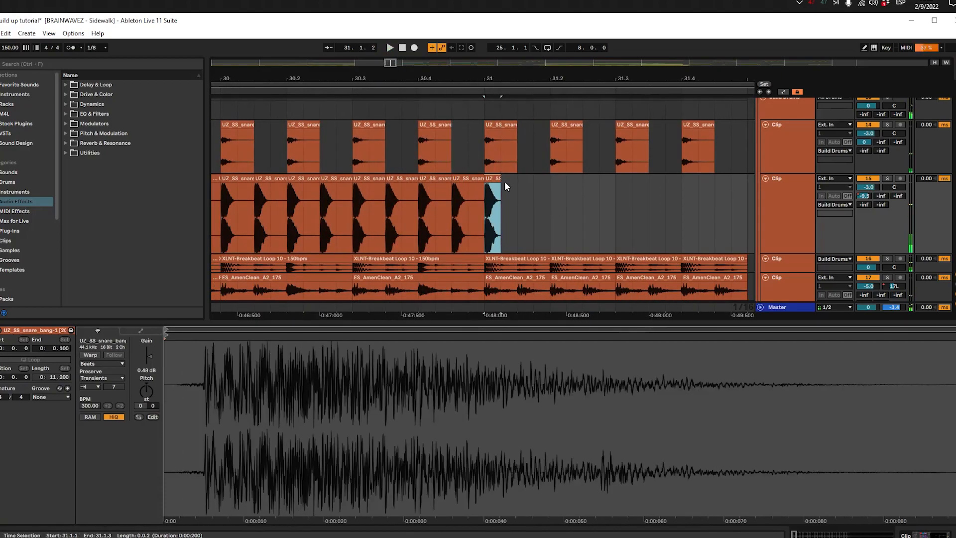
{"action": "key", "text": "ctrl+d"}
{"action": "key", "text": "ctrl+d"}
{"action": "key", "text": "ctrl+d"}
{"action": "key", "text": "ctrl+d"}
{"action": "key", "text": "ctrl+d"}
{"action": "key", "text": "ctrl+d"}
{"action": "key", "text": "ctrl+d"}
{"action": "key", "text": "ctrl+d"}
{"action": "key", "text": "ctrl+d"}
{"action": "key", "text": "ctrl+d"}
{"action": "key", "text": "ctrl+d"}
{"action": "key", "text": "ctrl+d"}
{"action": "key", "text": "ctrl+d"}
{"action": "key", "text": "ctrl+d"}
{"action": "key", "text": "ctrl+d"}
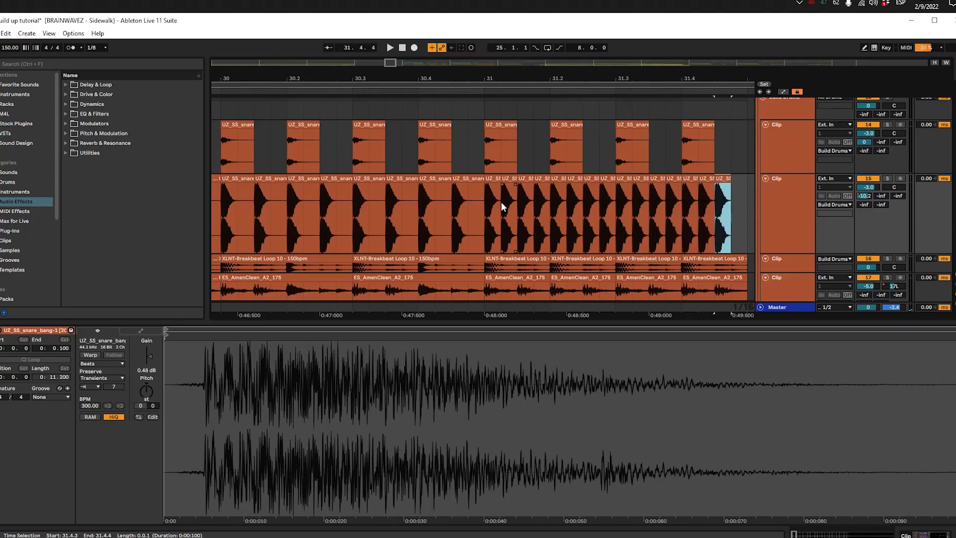
Step: Play the accelerating snare pattern from 31.1.1, from 29.1.1 and from the start of Build 1
{"action": "left_click", "coordinate": [488, 204]}
{"action": "key", "text": "minus"}
{"action": "key", "text": "minus"}
{"action": "key", "text": "space"}
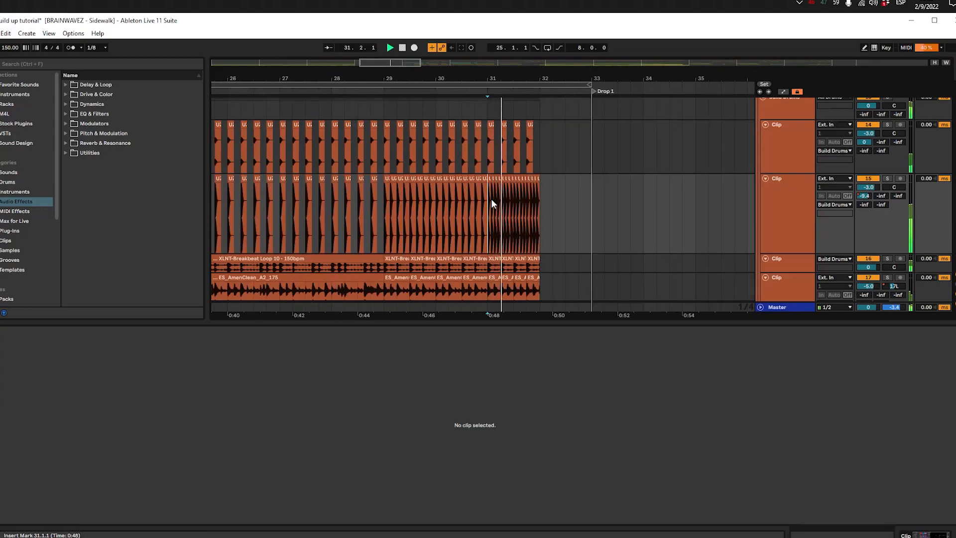
{"action": "left_click", "coordinate": [382, 208]}
{"action": "key", "text": "space"}
{"action": "key", "text": "space"}
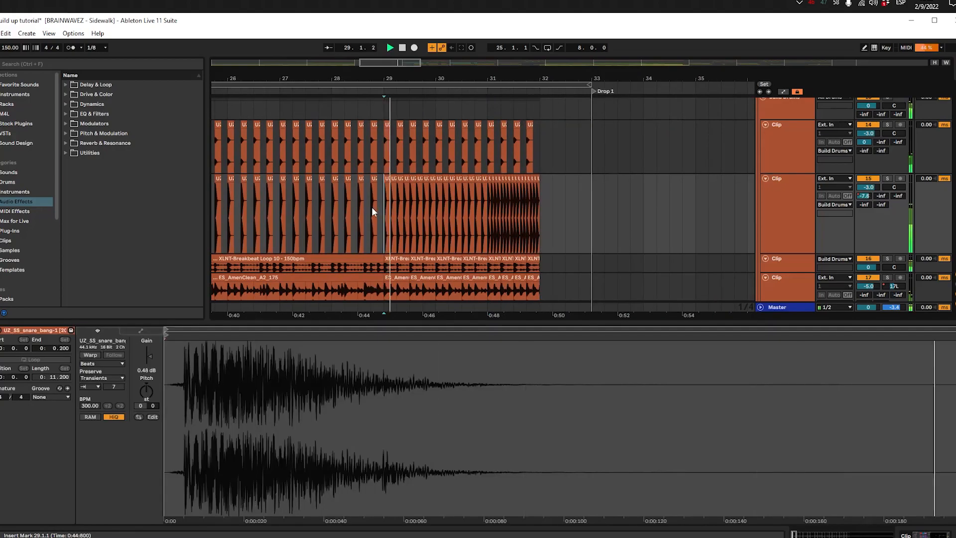
{"action": "key", "text": "minus"}
{"action": "key", "text": "minus"}
{"action": "left_click", "coordinate": [283, 214]}
{"action": "key", "text": "space"}
{"action": "key", "text": "plus"}
{"action": "key", "text": "plus"}
Step: Consolidate the snare hits from 25.1.1 to 32.1.1 into a single seven-bar clip
{"action": "left_click_drag", "start_coordinate": [287, 214], "coordinate": [276, 196]}
{"action": "left_click", "coordinate": [646, 202]}
{"action": "key", "text": "ctrl+j"}
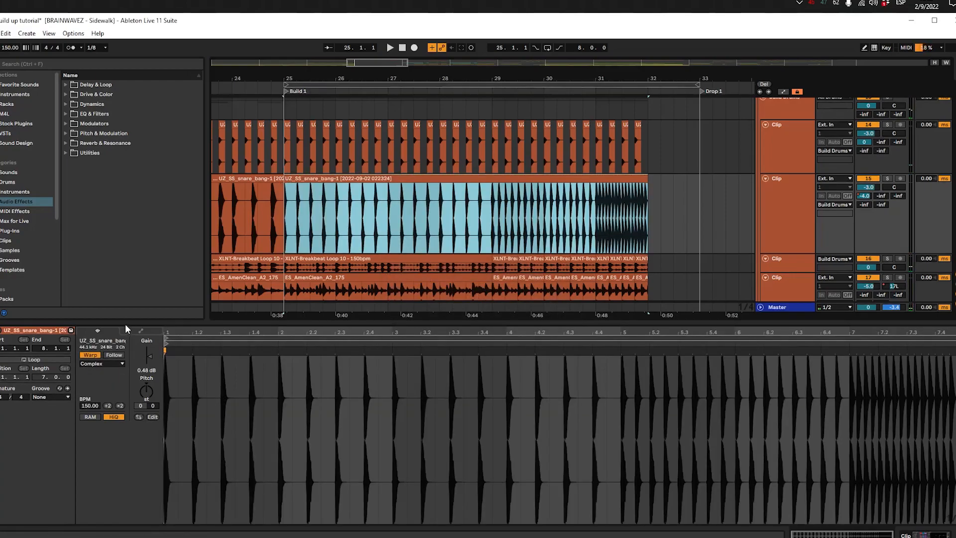
Step: Draw a transposition envelope on the consolidated snare clip, rising steadily from 0 at its start to +12 at its end
{"action": "left_click", "coordinate": [97, 328]}
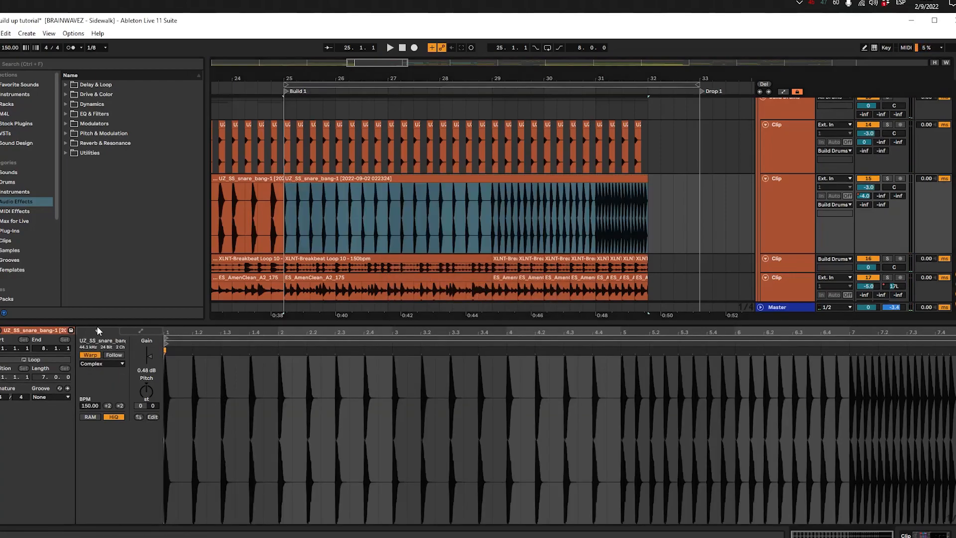
{"action": "left_click", "coordinate": [134, 330]}
{"action": "left_click", "coordinate": [112, 350]}
{"action": "left_click", "coordinate": [93, 357]}
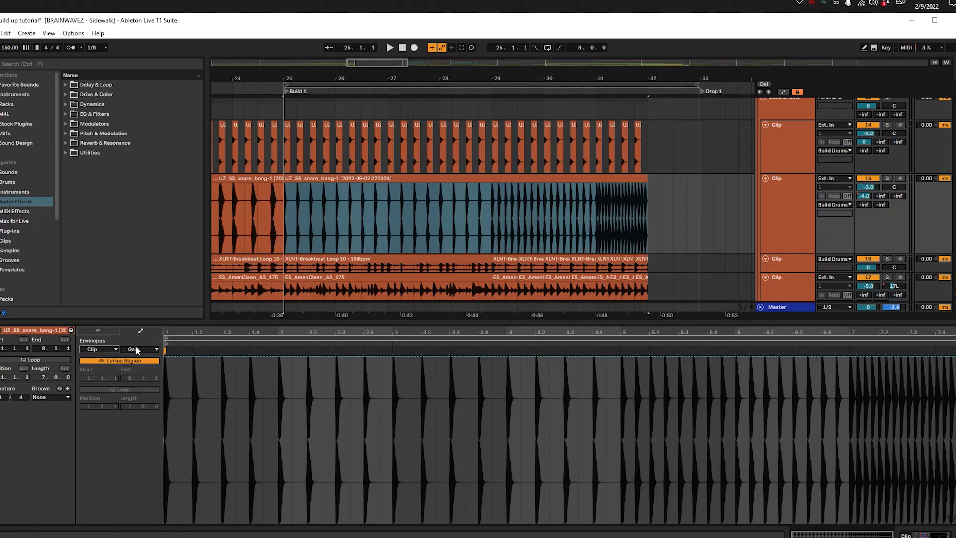
{"action": "left_click", "coordinate": [142, 349]}
{"action": "left_click", "coordinate": [146, 364]}
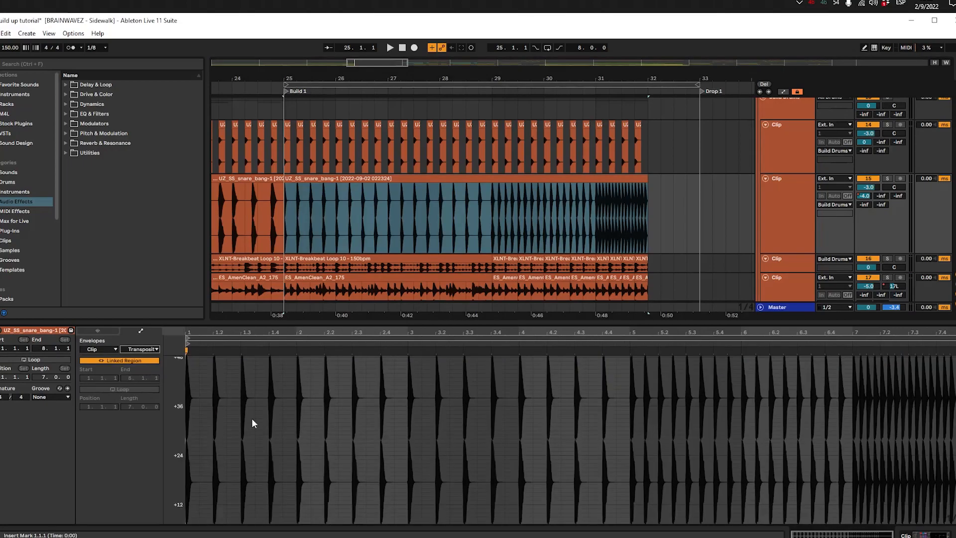
{"action": "scroll", "coordinate": [198, 471], "scroll_direction": "down", "scroll_amount": 2}
{"action": "left_click", "coordinate": [189, 483]}
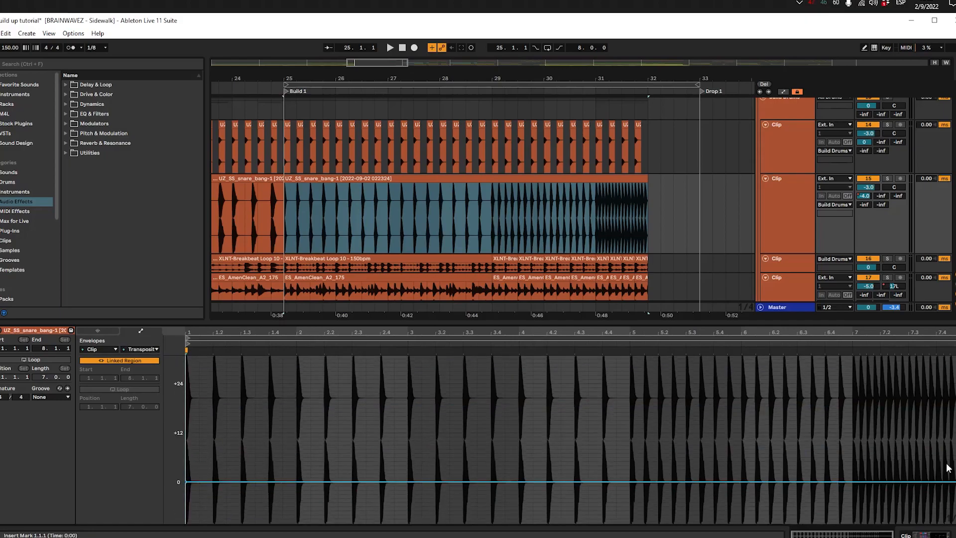
{"action": "left_click_drag", "start_coordinate": [955, 481], "coordinate": [955, 432]}
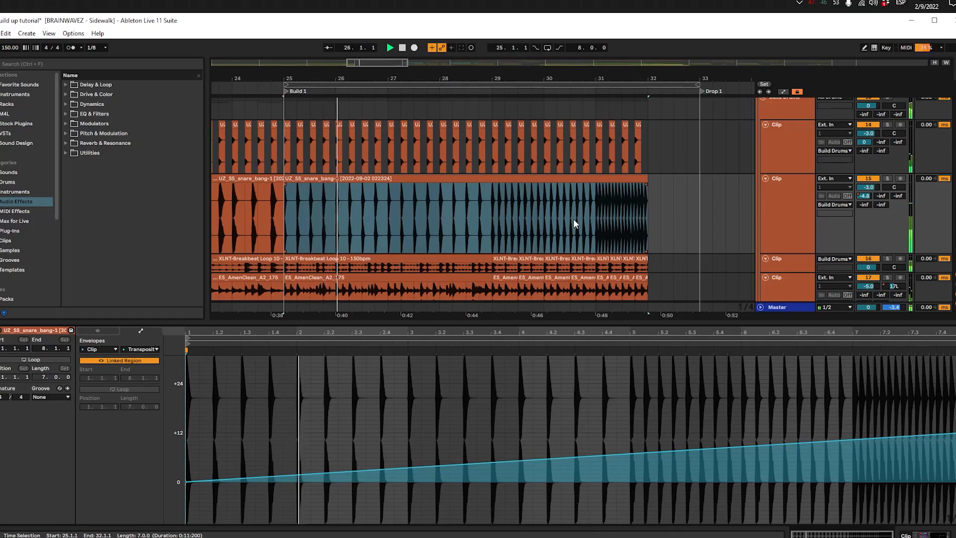
{"action": "left_click", "coordinate": [98, 331]}
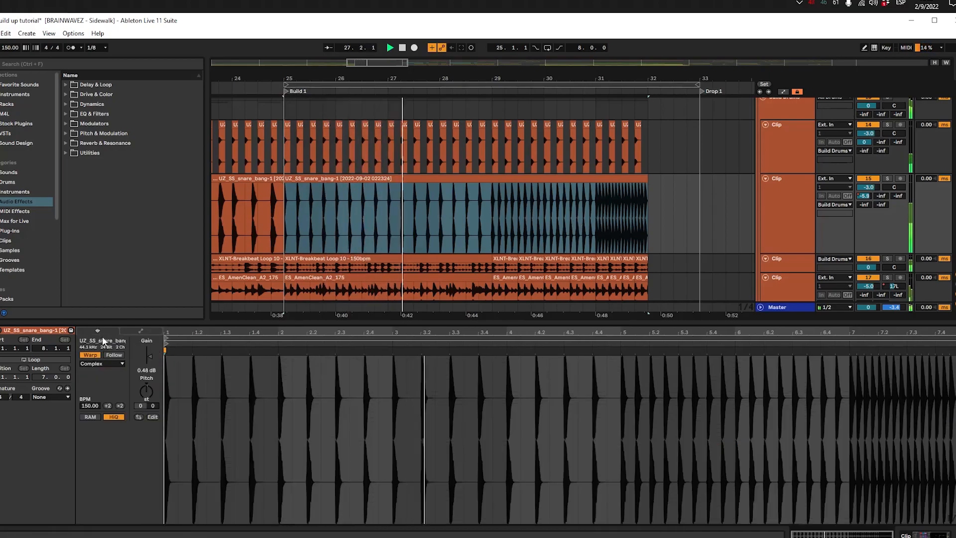
Step: Listen to the rising snare run toward Drop 1 and enlarge the XLNT-Breakbeat Loop 10 track to view its waveform
{"action": "left_click", "coordinate": [491, 208]}
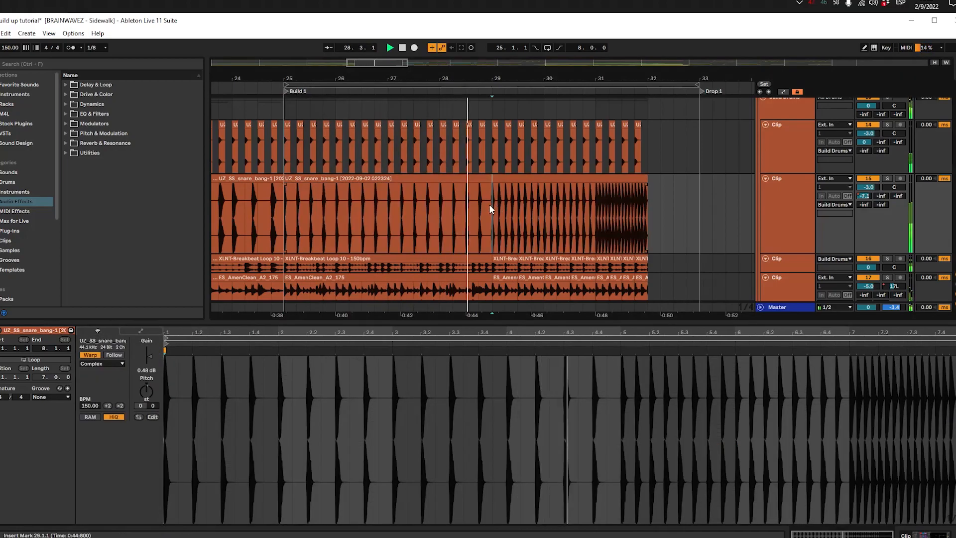
{"action": "scroll", "coordinate": [485, 213], "scroll_direction": "down", "scroll_amount": 3}
{"action": "scroll", "coordinate": [485, 213], "scroll_direction": "down", "scroll_amount": 2}
{"action": "scroll", "coordinate": [486, 213], "scroll_direction": "up", "scroll_amount": 3}
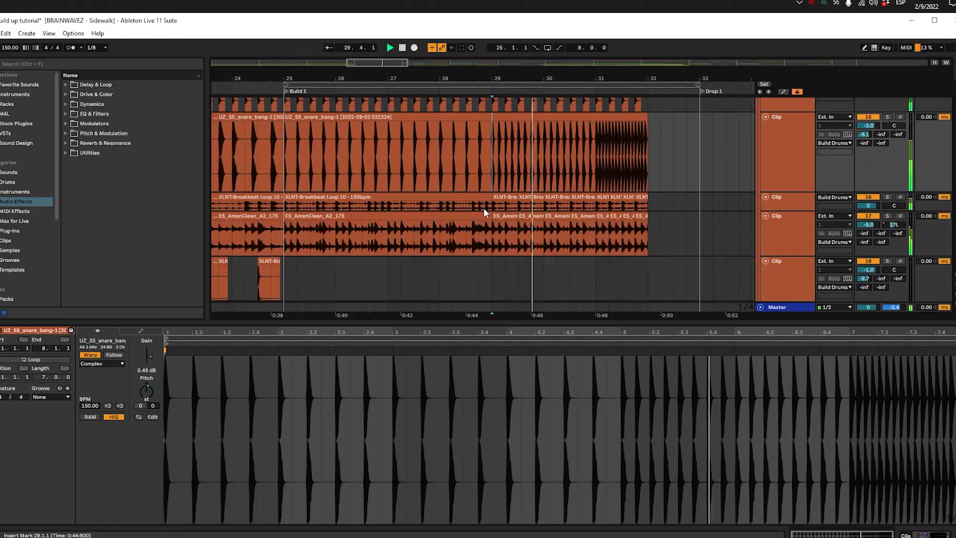
{"action": "left_click", "coordinate": [801, 201]}
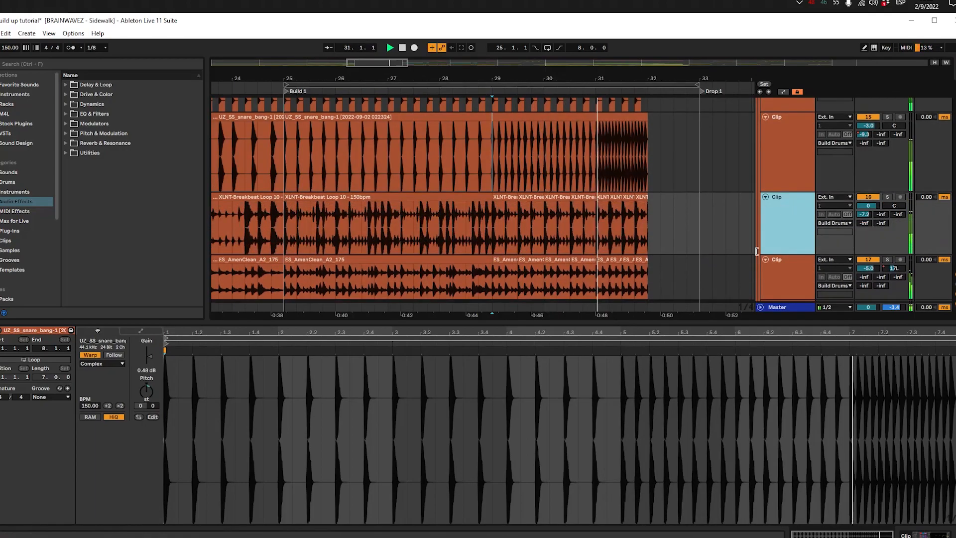
{"action": "scroll", "coordinate": [636, 255], "scroll_direction": "up", "scroll_amount": 2}
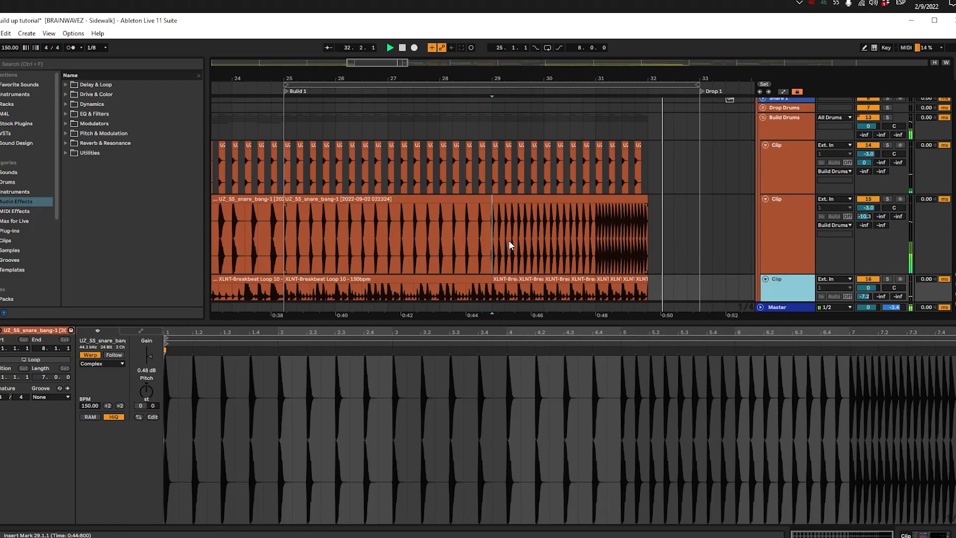
{"action": "scroll", "coordinate": [498, 240], "scroll_direction": "down", "scroll_amount": 3}
{"action": "key", "text": "space"}
Step: Try to shorten the four-bar XLNT-Breakbeat Loop 10 clip in Build 1 so it ends at 26.3.1
{"action": "left_click", "coordinate": [282, 171]}
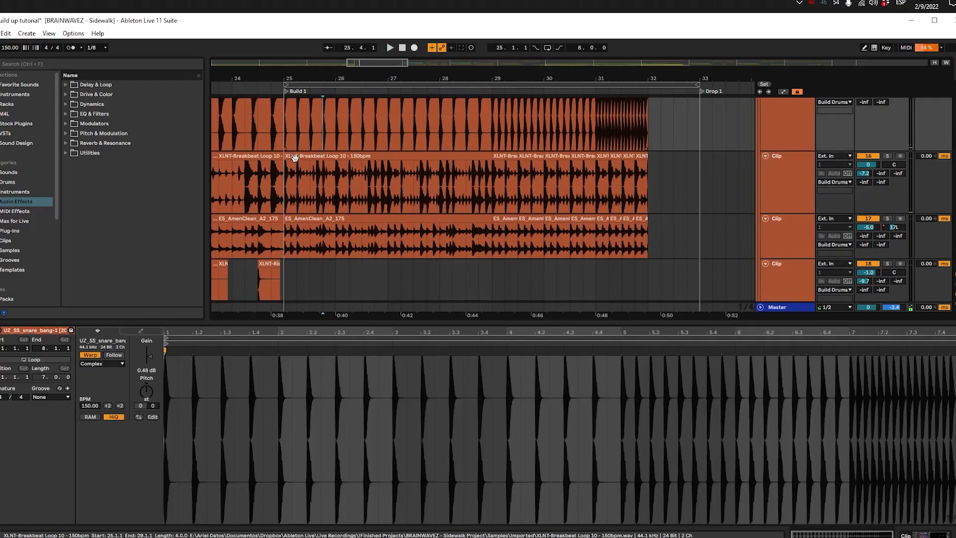
{"action": "left_click_drag", "start_coordinate": [281, 171], "coordinate": [492, 171]}
{"action": "scroll", "coordinate": [310, 163], "scroll_direction": "up", "scroll_amount": 2}
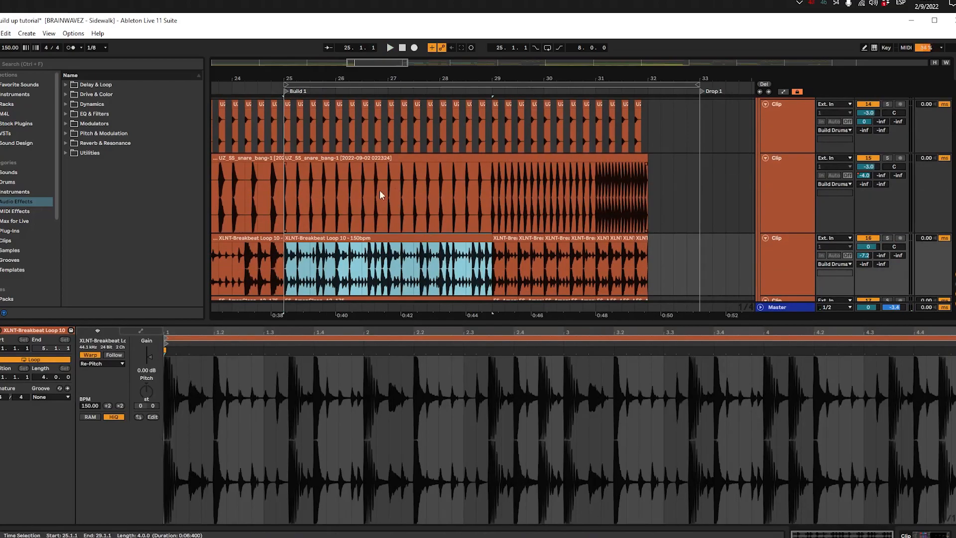
{"action": "left_click", "coordinate": [349, 188]}
{"action": "left_click", "coordinate": [333, 230]}
{"action": "left_click", "coordinate": [494, 238]}
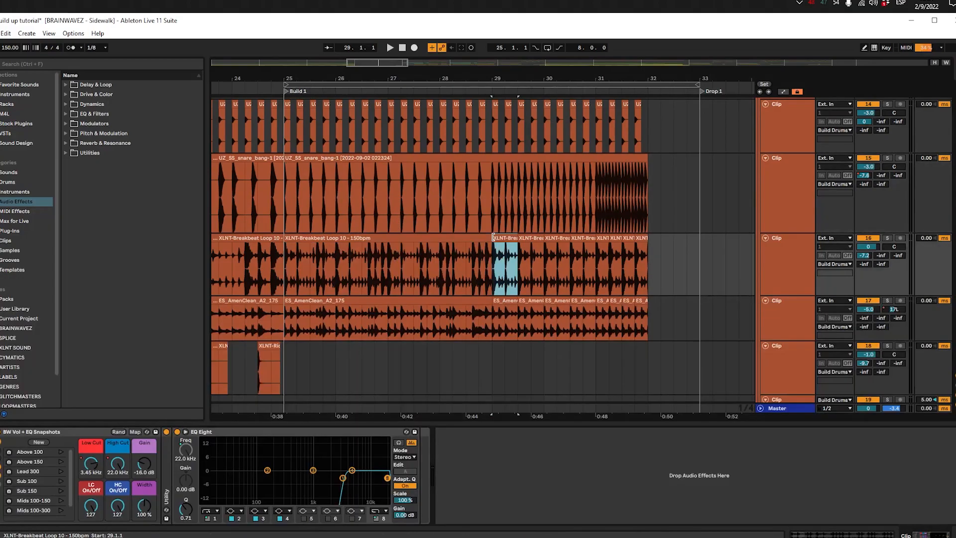
{"action": "left_click", "coordinate": [487, 238]}
{"action": "left_click_drag", "start_coordinate": [479, 244], "coordinate": [360, 240]}
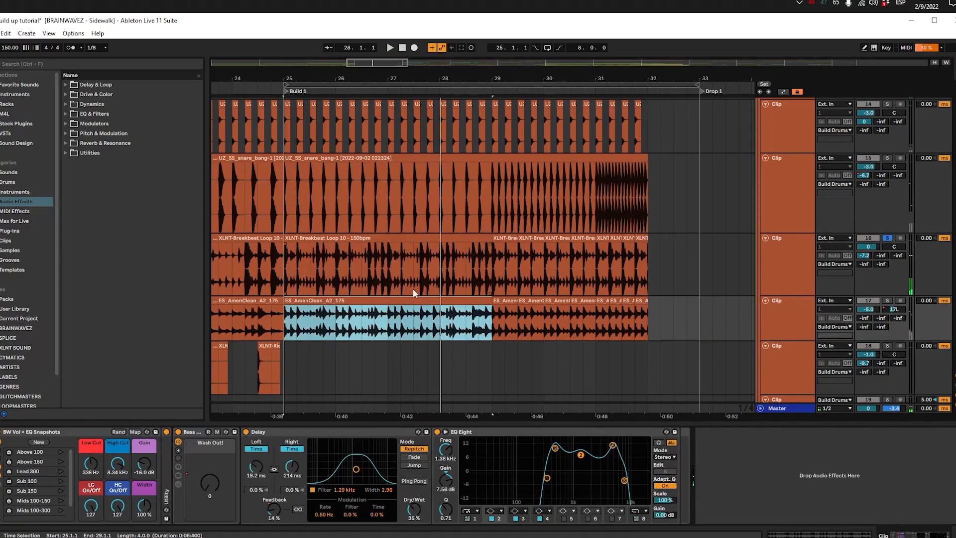
Step: Solo the ES_AmenClean_A2_175 track, play Build 1, and replace its four-bar clip with two two-bar repeats from 25.1.1 to 29.1.1
{"action": "key", "text": "space"}
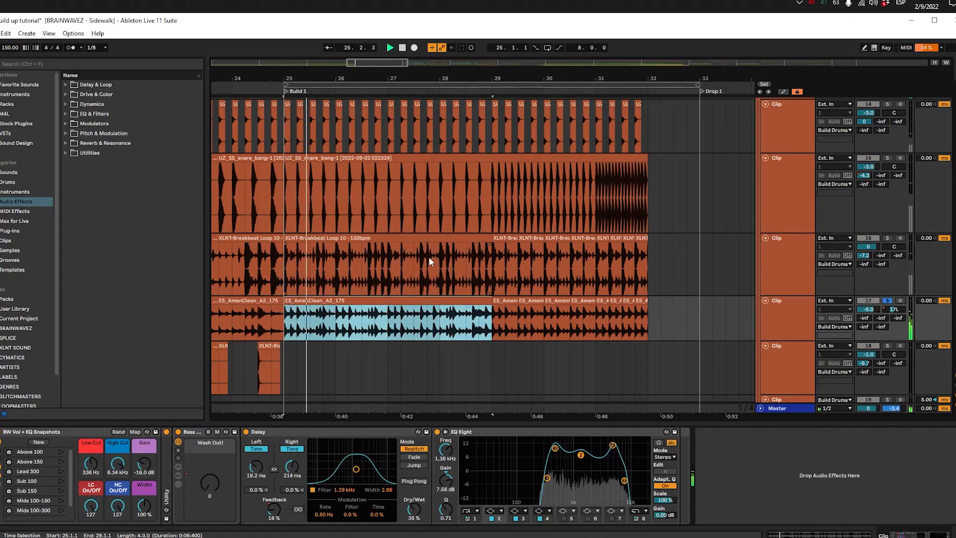
{"action": "left_click", "coordinate": [380, 288]}
{"action": "left_click", "coordinate": [348, 302]}
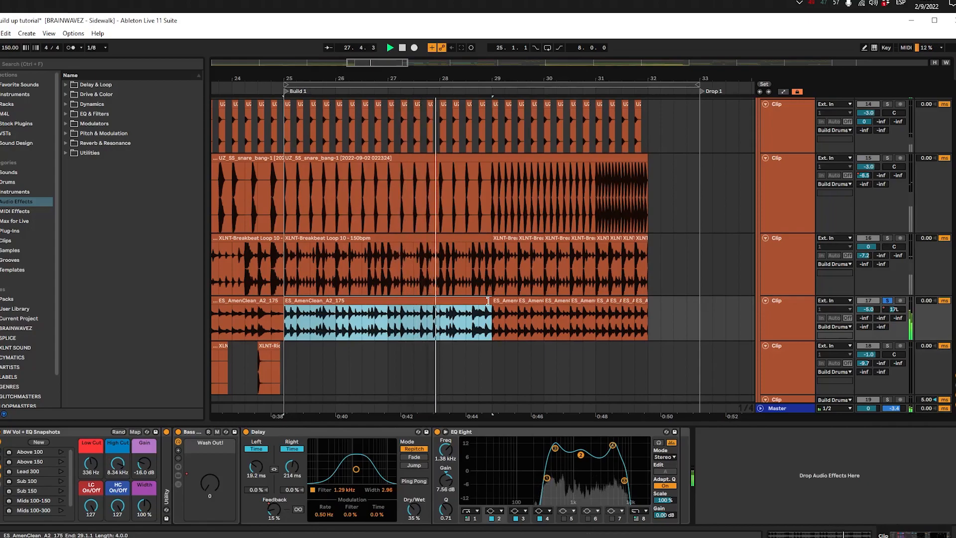
{"action": "left_click_drag", "start_coordinate": [488, 300], "coordinate": [387, 300]}
{"action": "key", "text": "ctrl+d"}
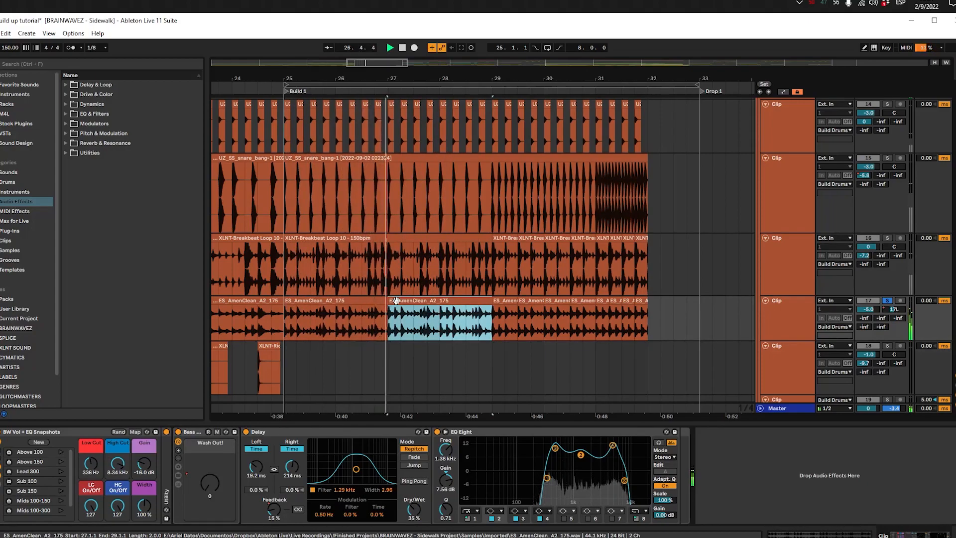
Step: Listen to all the build drums together up to 32.1.1 while looking over the drum and synth tracks
{"action": "scroll", "coordinate": [449, 299], "scroll_direction": "down", "scroll_amount": 1}
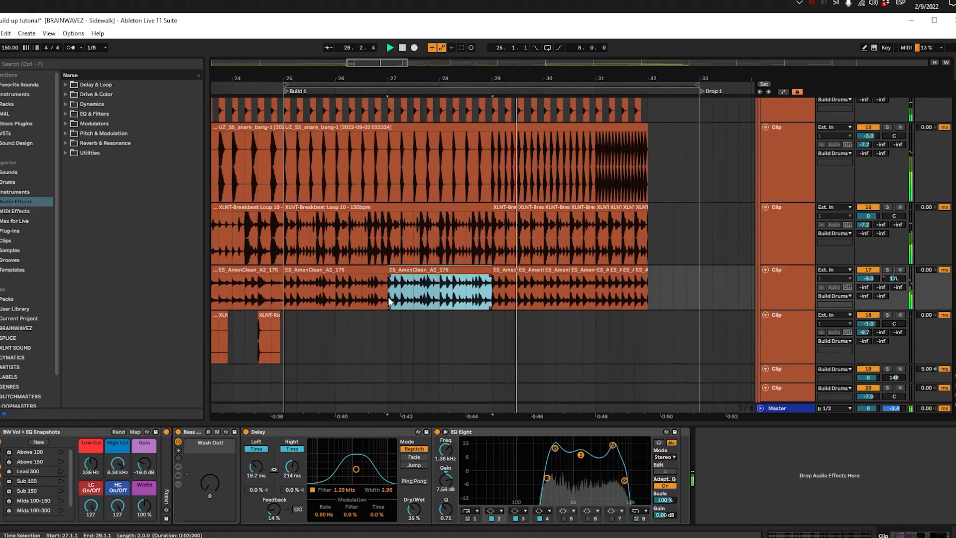
{"action": "scroll", "coordinate": [388, 297], "scroll_direction": "down", "scroll_amount": 2}
{"action": "scroll", "coordinate": [389, 298], "scroll_direction": "down", "scroll_amount": 1}
{"action": "scroll", "coordinate": [388, 297], "scroll_direction": "up", "scroll_amount": 2}
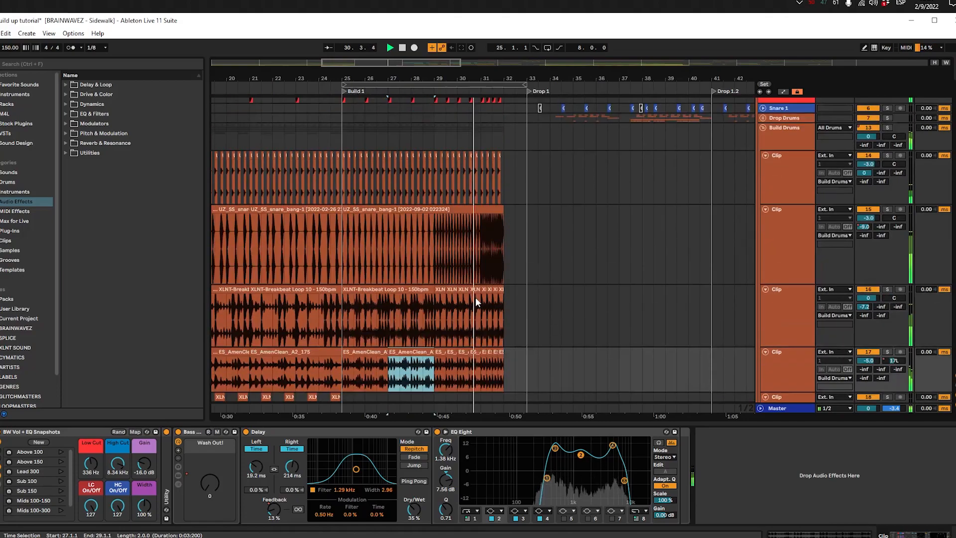
{"action": "scroll", "coordinate": [475, 297], "scroll_direction": "down", "scroll_amount": 4}
{"action": "left_click", "coordinate": [434, 244]}
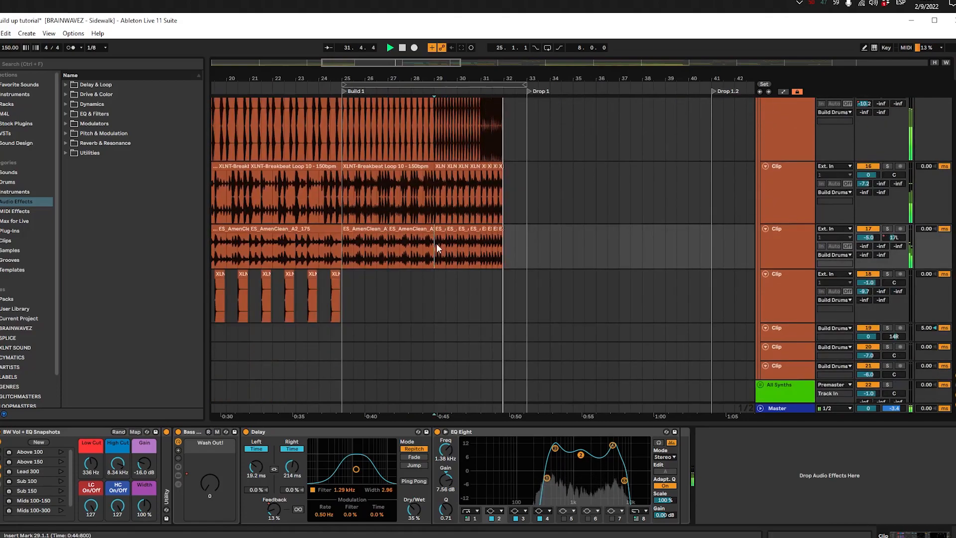
{"action": "scroll", "coordinate": [441, 245], "scroll_direction": "up", "scroll_amount": 5}
{"action": "scroll", "coordinate": [442, 245], "scroll_direction": "down", "scroll_amount": 2}
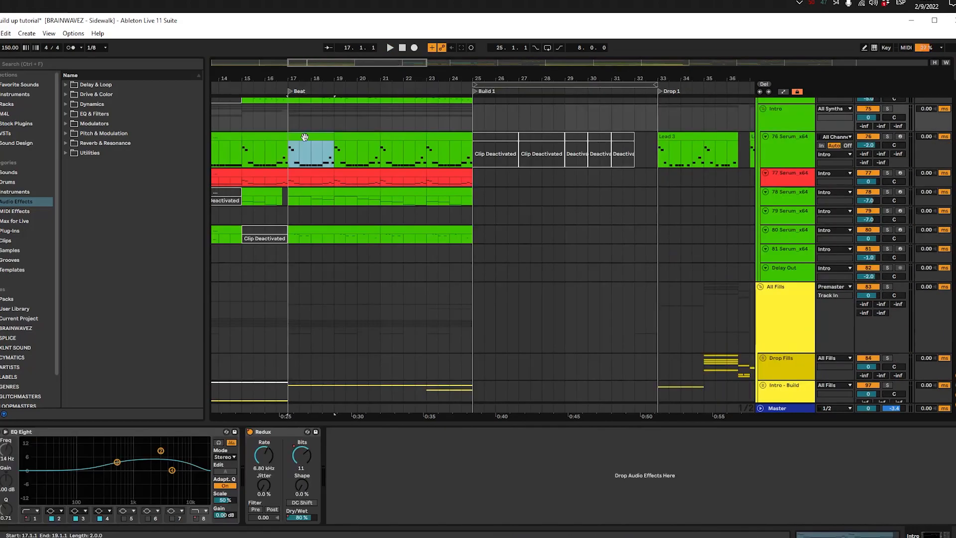
Step: Solo the 76 Serum_x64 track in the Intro group and play its two-bar clip from 17.1.1
{"action": "key", "text": "s"}
{"action": "key", "text": "space"}
{"action": "left_click_drag", "start_coordinate": [375, 229], "coordinate": [310, 256]}
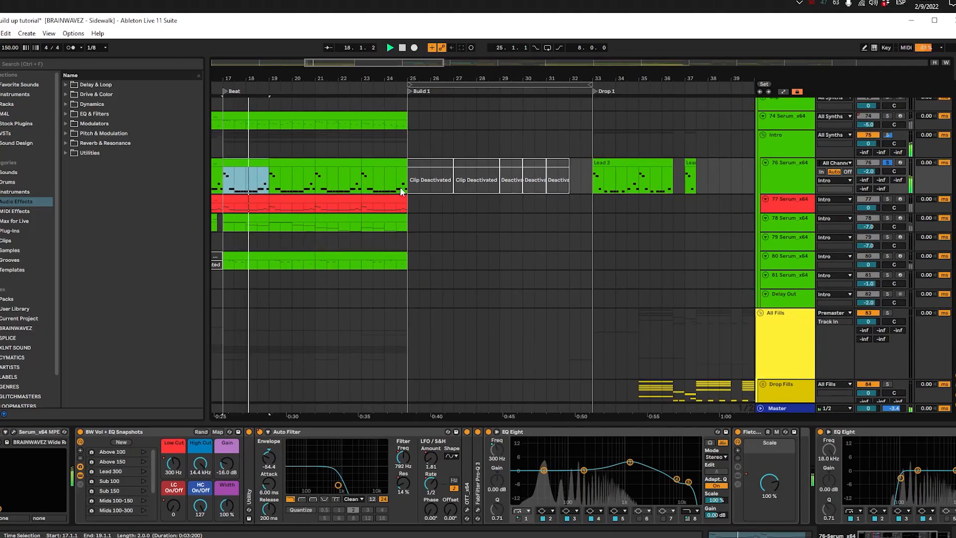
{"action": "scroll", "coordinate": [450, 198], "scroll_direction": "left", "scroll_amount": 3}
{"action": "scroll", "coordinate": [453, 199], "scroll_direction": "up", "scroll_amount": 2}
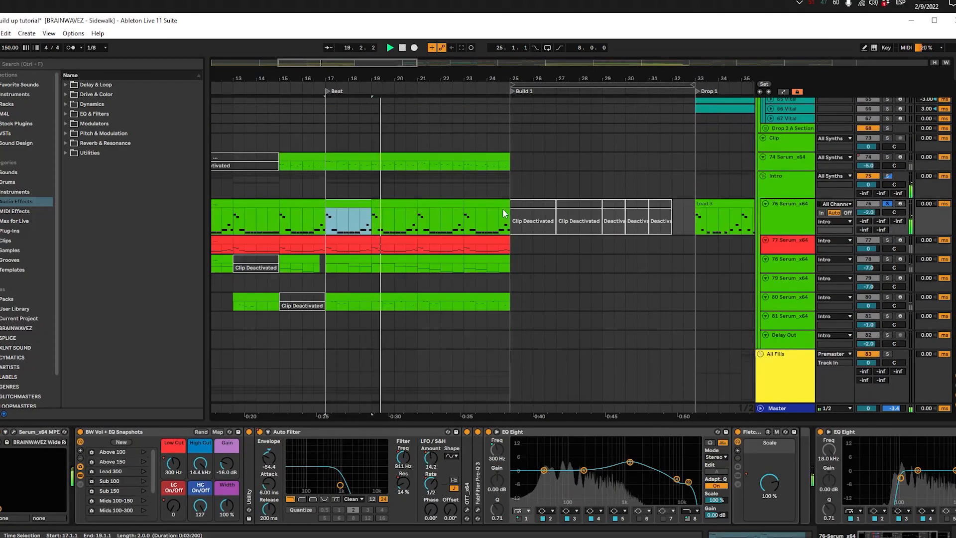
Step: Activate the first deactivated Build 1 clip on the 76 Serum_x64 track and open its notes
{"action": "scroll", "coordinate": [463, 203], "scroll_direction": "right", "scroll_amount": 3}
{"action": "scroll", "coordinate": [463, 203], "scroll_direction": "up", "scroll_amount": 1}
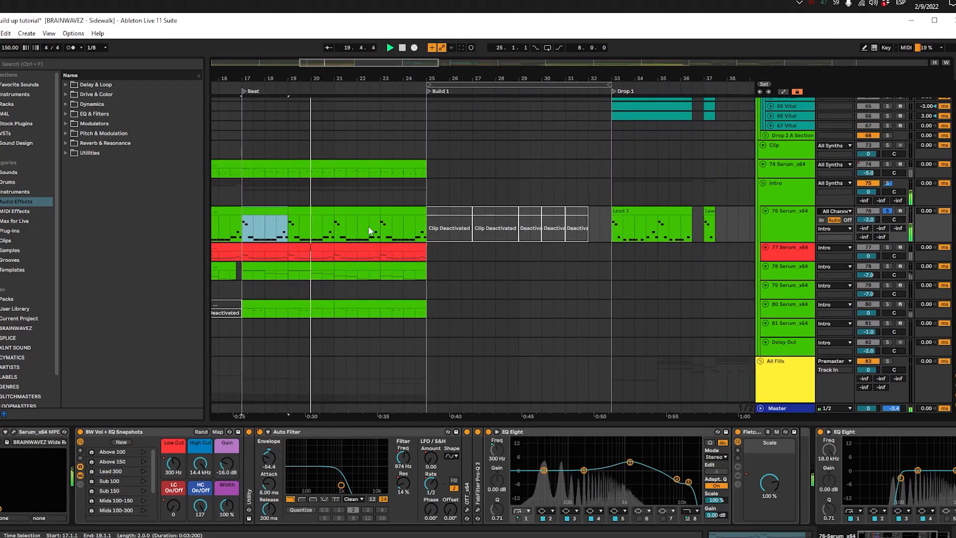
{"action": "left_click", "coordinate": [448, 213]}
{"action": "key", "text": "0"}
{"action": "scroll", "coordinate": [449, 215], "scroll_direction": "up", "scroll_amount": 3}
{"action": "double_click", "coordinate": [437, 240]}
Step: Shorten all notes in the two-bar Build 1 clip slightly so small gaps separate them, and play the clip
{"action": "left_click", "coordinate": [393, 467]}
{"action": "key", "text": "ctrl+a"}
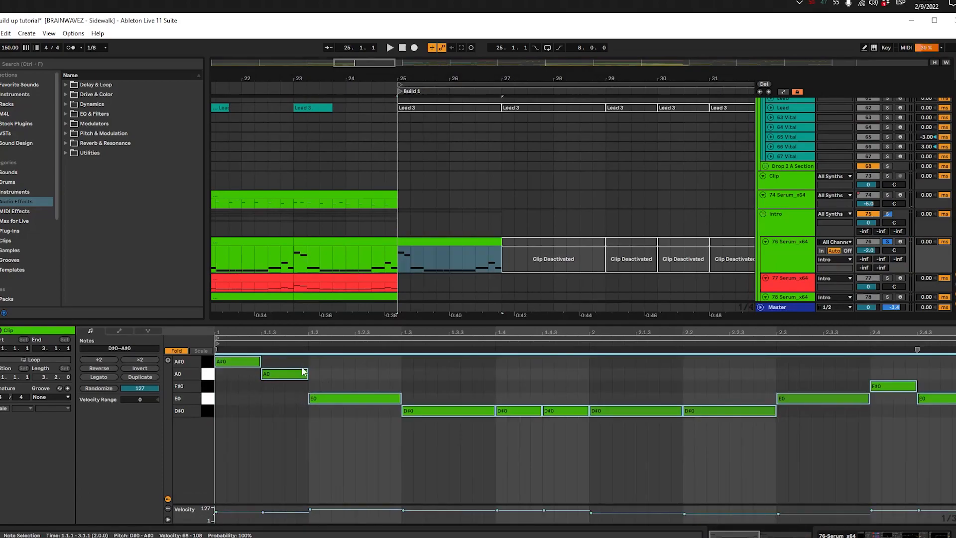
{"action": "left_click", "coordinate": [245, 375]}
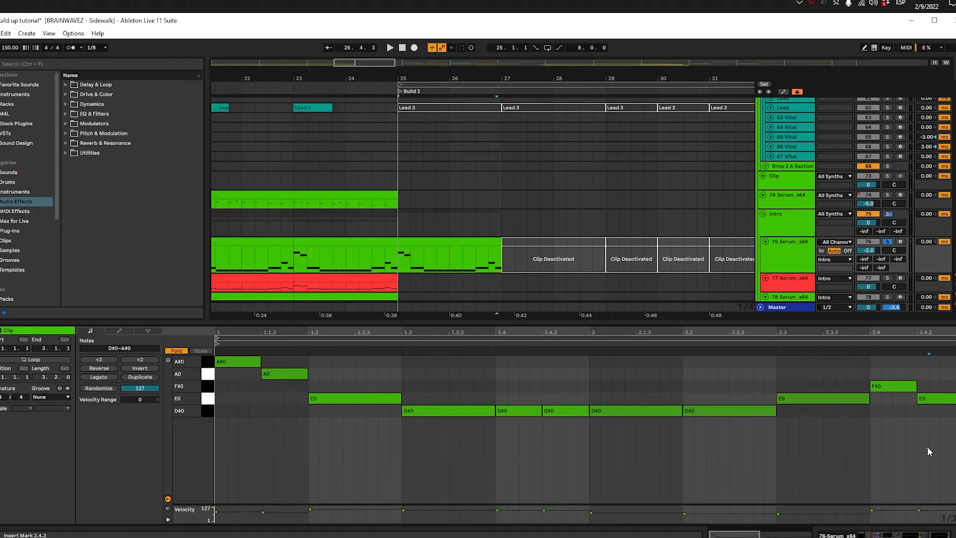
{"action": "key", "text": "ctrl+a"}
{"action": "left_click_drag", "start_coordinate": [401, 399], "coordinate": [390, 396]}
{"action": "key", "text": "space"}
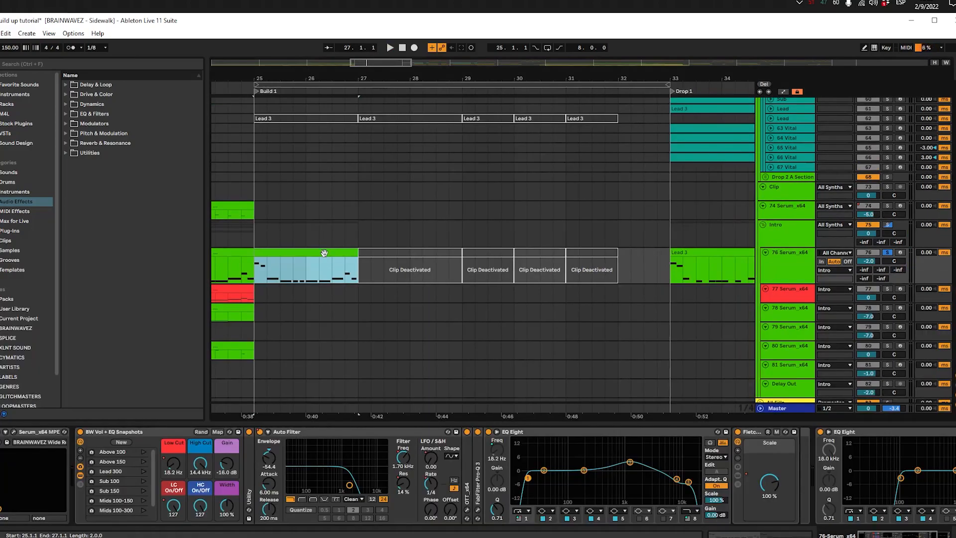
Step: Fill 76 Serum_x64 up to 32.1.1 with repeats of the clip: two bars at 27.1.1, and one bar each at 29.1.1, 30.1.1 and 31.1.1
{"action": "key", "text": "ctrl+d"}
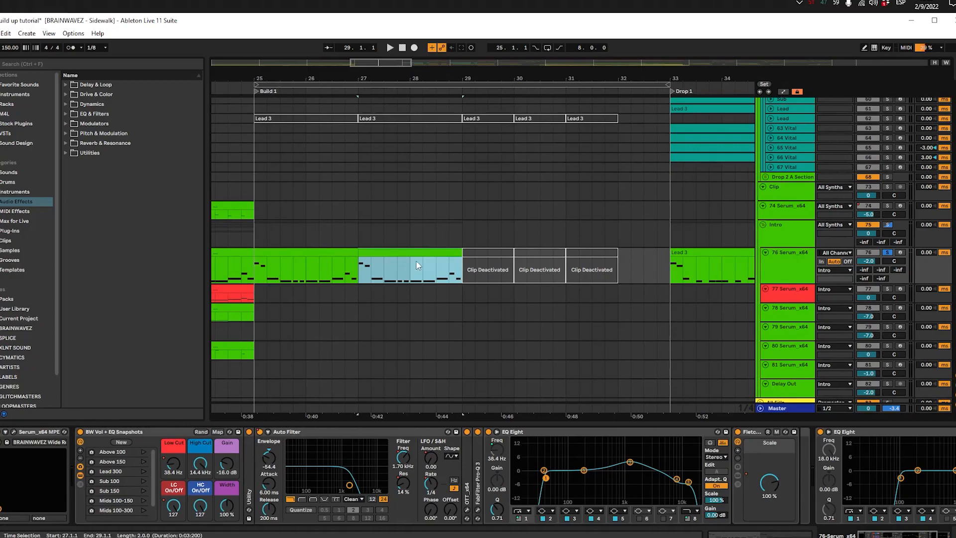
{"action": "key", "text": "ctrl+d"}
{"action": "left_click_drag", "start_coordinate": [538, 249], "coordinate": [516, 251]}
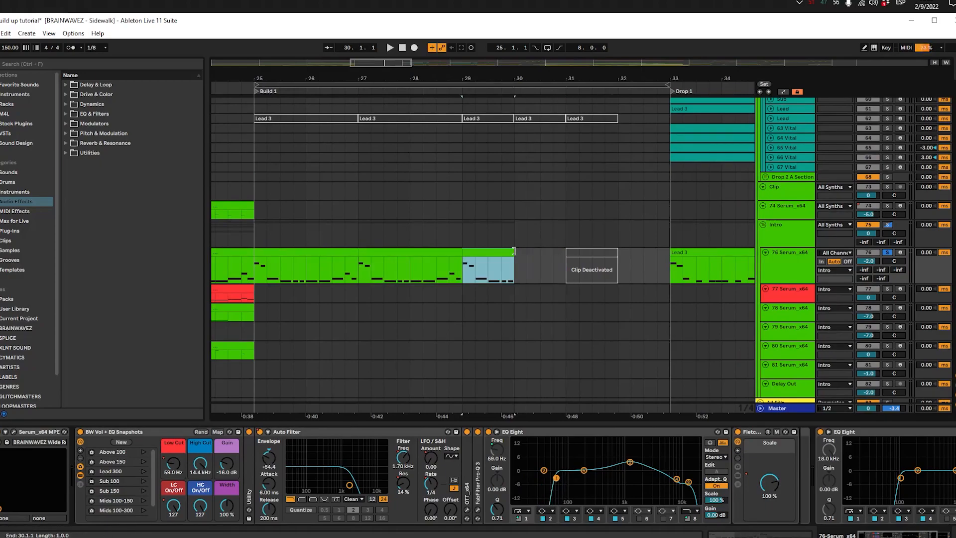
{"action": "key", "text": "ctrl+d"}
{"action": "key", "text": "ctrl+d"}
Step: Play Build 1 from 25.1.1 and go through the repeated 76 Serum_x64 clips up to the last one-bar repeat
{"action": "left_click", "coordinate": [301, 255]}
{"action": "key", "text": "space"}
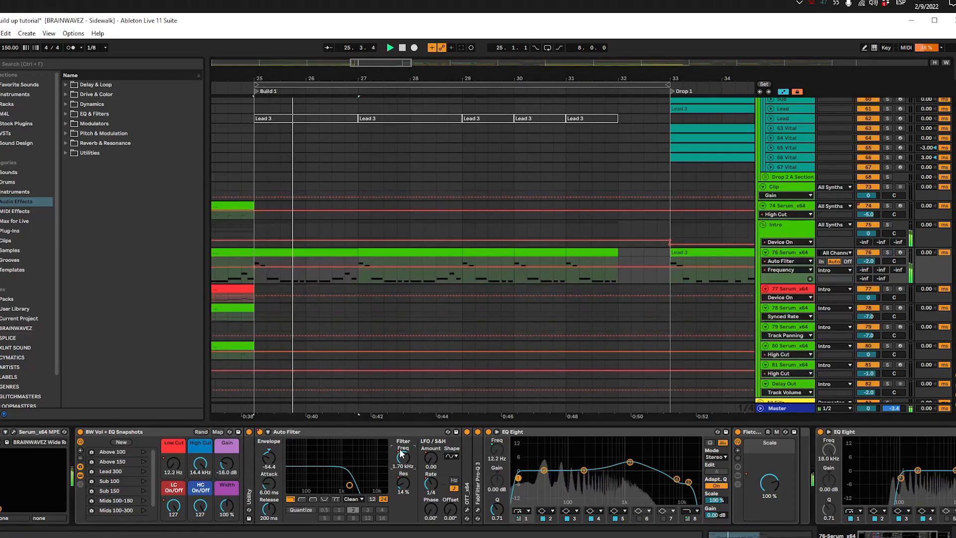
{"action": "scroll", "coordinate": [412, 314], "scroll_direction": "down", "scroll_amount": 4}
{"action": "scroll", "coordinate": [412, 315], "scroll_direction": "up", "scroll_amount": 3}
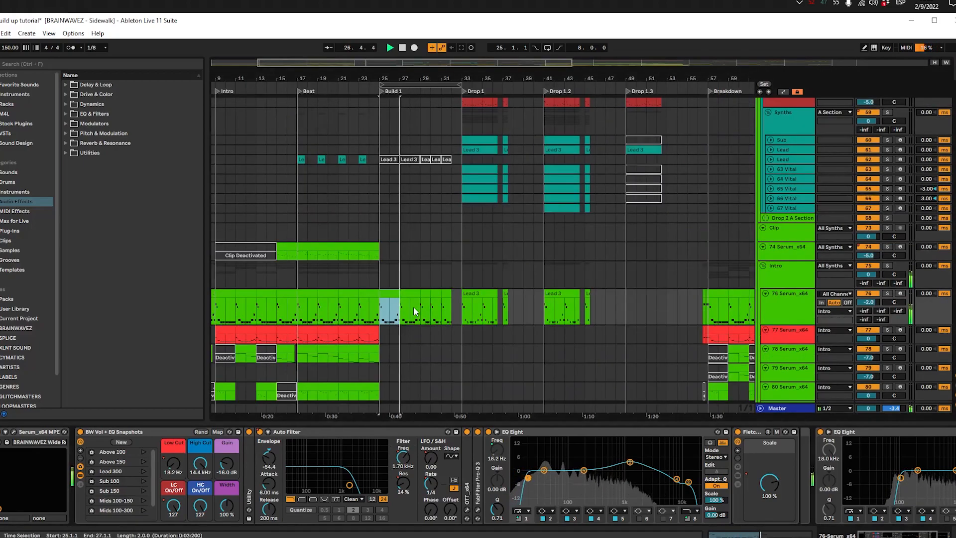
{"action": "left_click", "coordinate": [444, 294]}
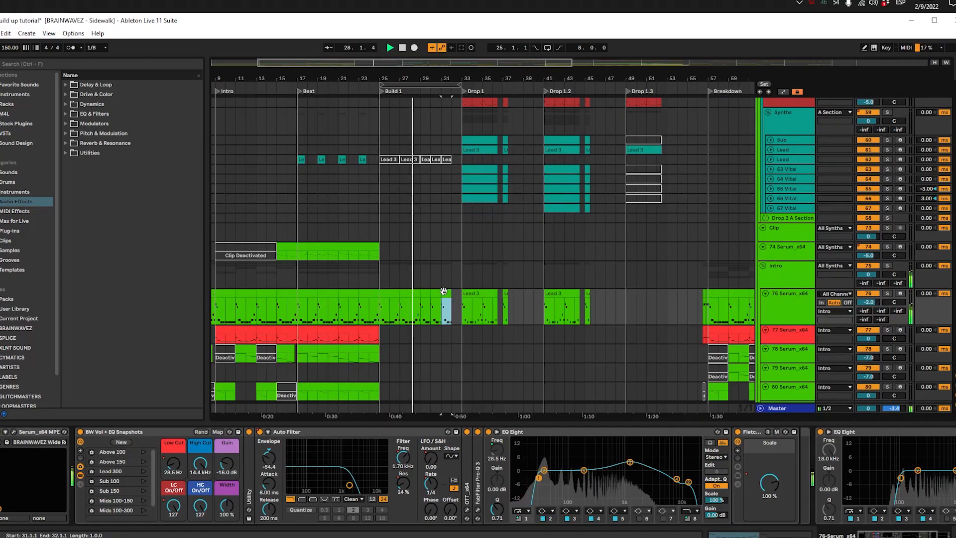
{"action": "scroll", "coordinate": [442, 295], "scroll_direction": "up", "scroll_amount": 4}
{"action": "left_click", "coordinate": [419, 295]}
{"action": "left_click", "coordinate": [375, 295]}
{"action": "left_click", "coordinate": [397, 294]}
{"action": "left_click", "coordinate": [381, 293]}
{"action": "left_click", "coordinate": [414, 294]}
{"action": "left_click", "coordinate": [450, 294]}
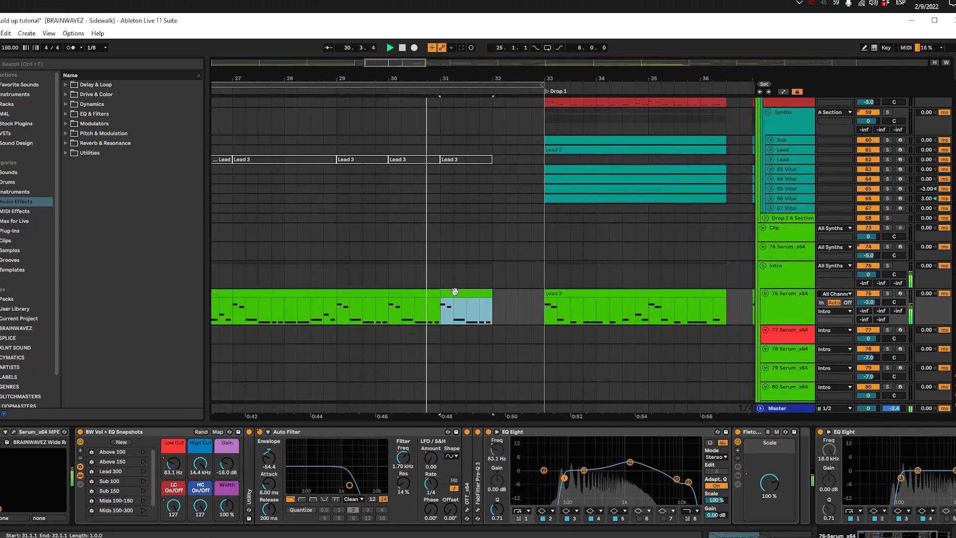
Step: Listen to how the one-bar 76 Serum_x64 repeats lead from Build 1 into Drop 1
{"action": "scroll", "coordinate": [455, 293], "scroll_direction": "down", "scroll_amount": 4}
{"action": "scroll", "coordinate": [394, 302], "scroll_direction": "left", "scroll_amount": 2}
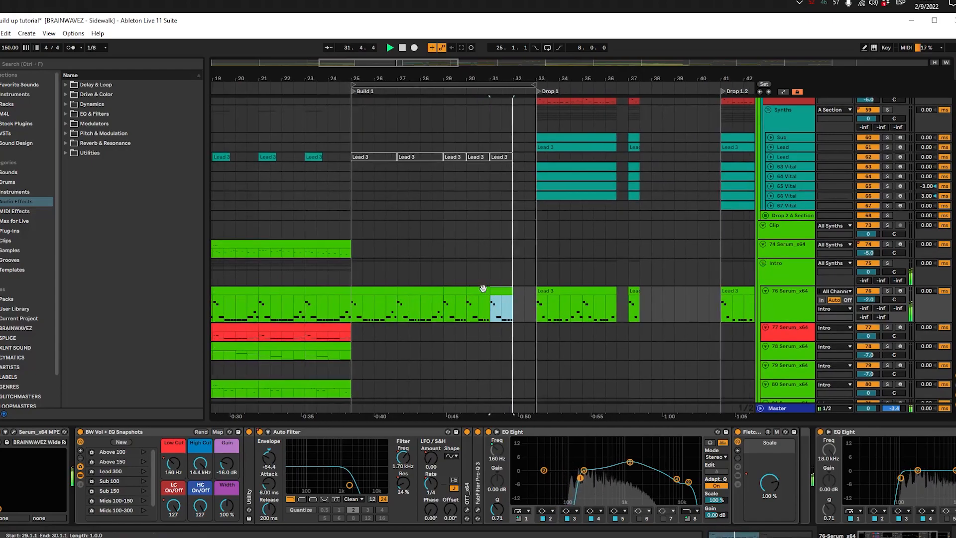
{"action": "scroll", "coordinate": [534, 292], "scroll_direction": "up", "scroll_amount": 3}
{"action": "scroll", "coordinate": [535, 293], "scroll_direction": "down", "scroll_amount": 2}
{"action": "scroll", "coordinate": [537, 299], "scroll_direction": "down", "scroll_amount": 3}
{"action": "left_click", "coordinate": [560, 285]}
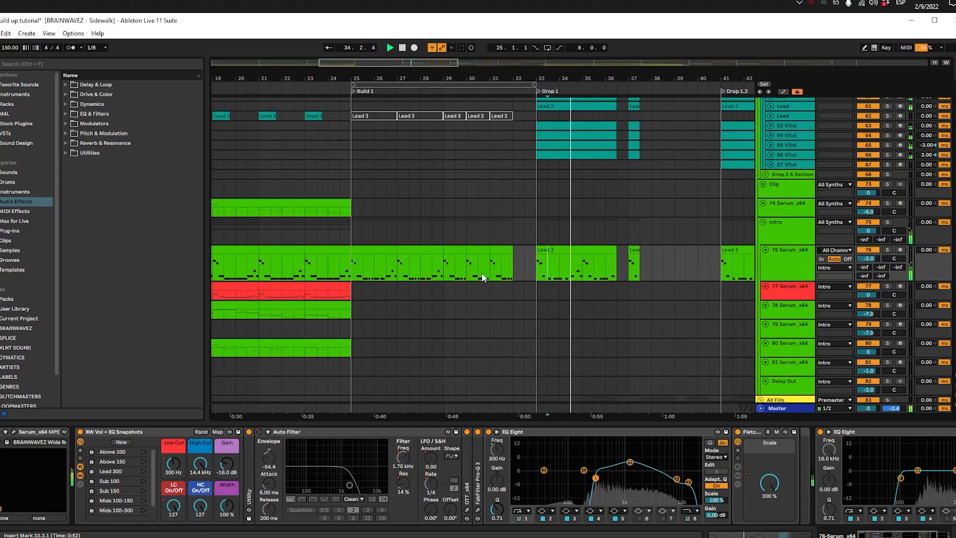
{"action": "key", "text": "space"}
Step: Play the first Build 1 clip and the Lead 3 clip at Drop 1 on 76 Serum_x64, comparing their notes
{"action": "mouse_move", "coordinate": [352, 272]}
{"action": "left_mouse_down"}
{"action": "mouse_move", "coordinate": [496, 261]}
{"action": "mouse_move", "coordinate": [354, 259]}
{"action": "left_mouse_up"}
{"action": "left_click", "coordinate": [354, 259]}
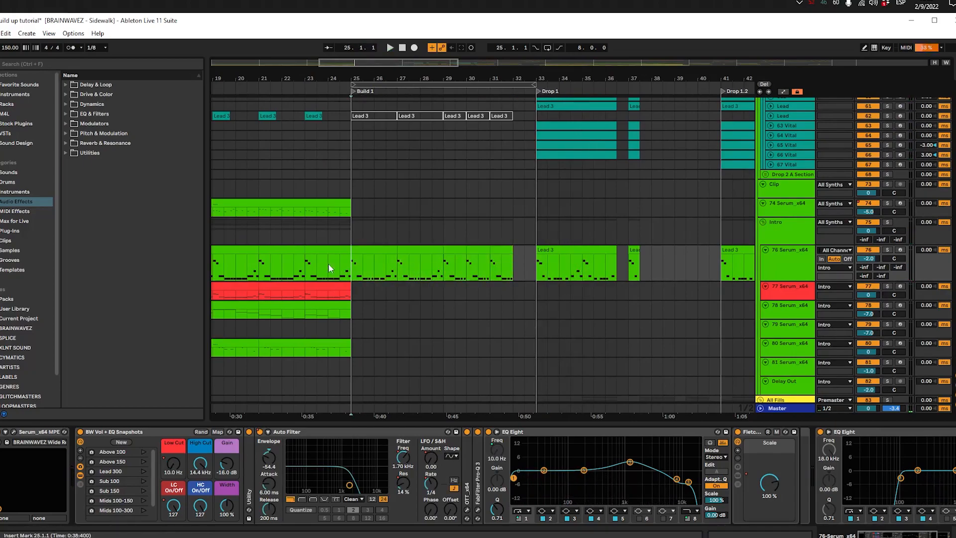
{"action": "left_click_drag", "start_coordinate": [380, 297], "coordinate": [396, 255]}
{"action": "scroll", "coordinate": [432, 255], "scroll_direction": "up", "scroll_amount": 3}
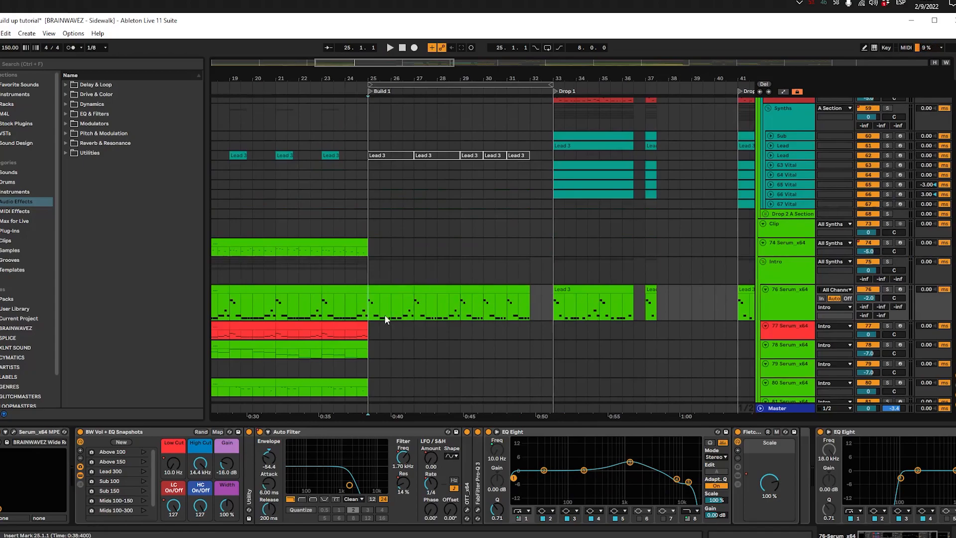
{"action": "left_click_drag", "start_coordinate": [384, 315], "coordinate": [458, 303]}
{"action": "left_click", "coordinate": [265, 270]}
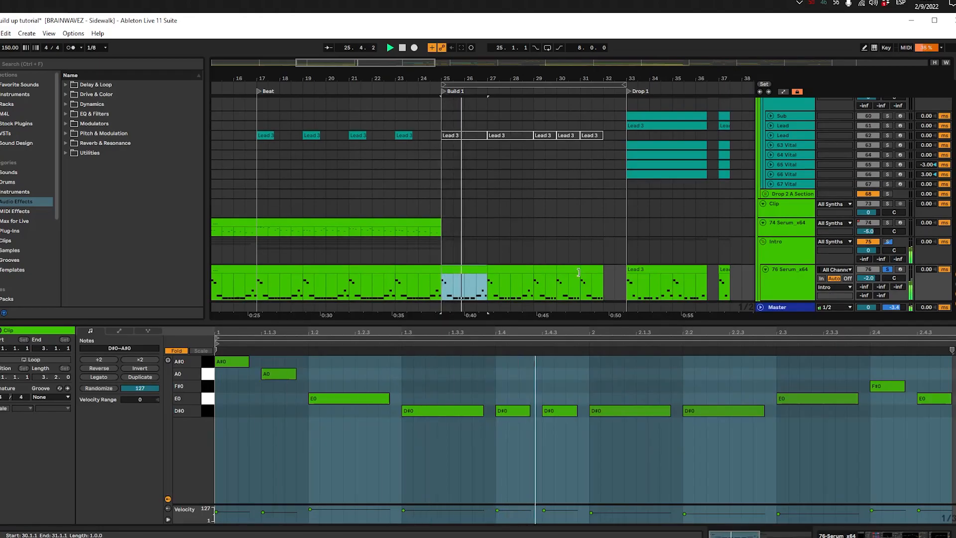
{"action": "left_click", "coordinate": [662, 271]}
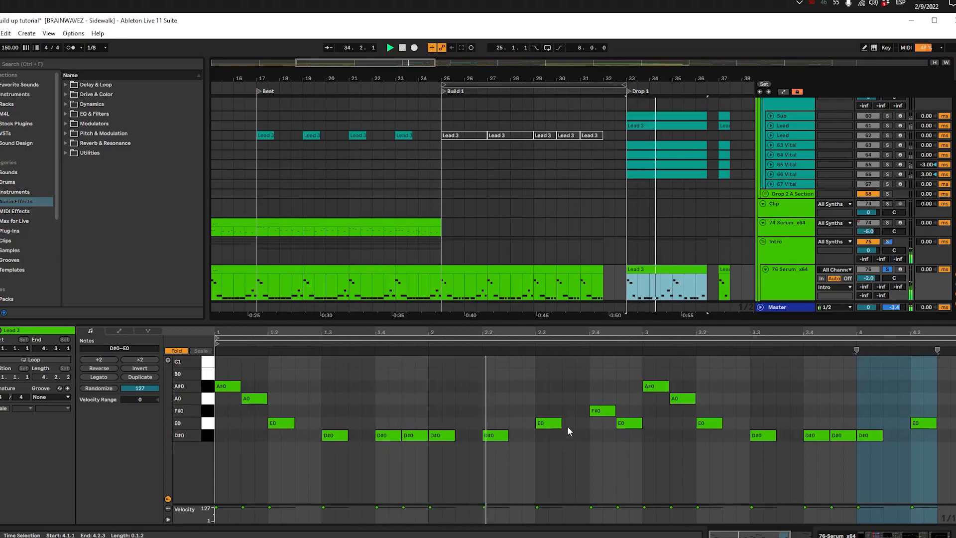
{"action": "key", "text": "space"}
{"action": "double_click", "coordinate": [688, 276]}
{"action": "key", "text": "shift+Tab"}
Step: Play Build 1 from 25.1.1 and display the BW Vol + EQ Snapshots Low Cut automation on 76 Serum_x64
{"action": "left_click", "coordinate": [436, 295]}
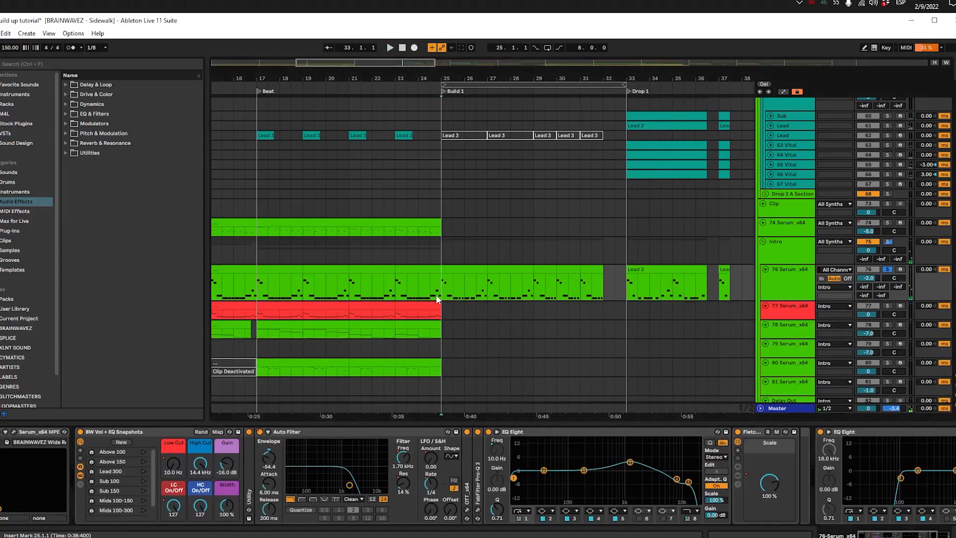
{"action": "scroll", "coordinate": [424, 296], "scroll_direction": "down", "scroll_amount": 3}
{"action": "scroll", "coordinate": [452, 271], "scroll_direction": "up", "scroll_amount": 2}
{"action": "key", "text": "space"}
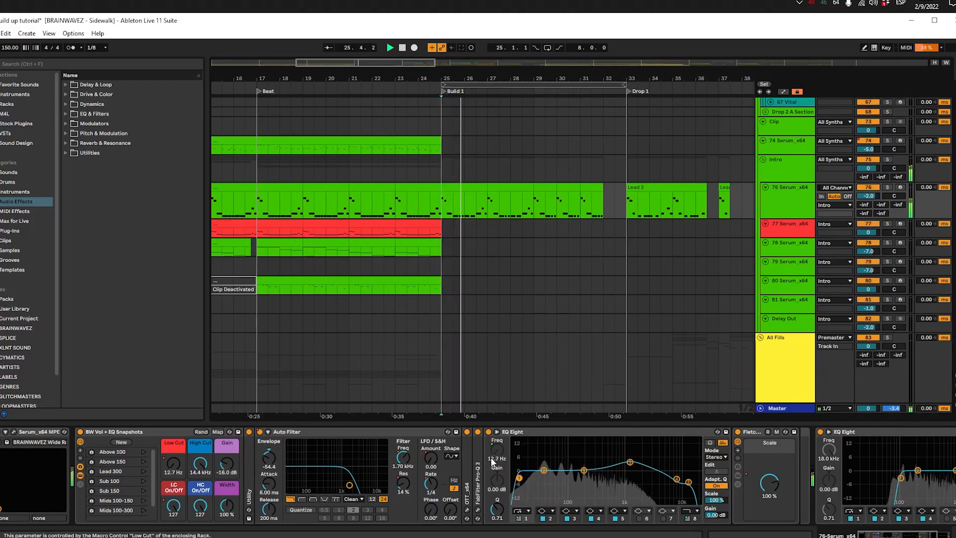
{"action": "key", "text": "a"}
{"action": "key", "text": "a"}
{"action": "left_click", "coordinate": [173, 461]}
{"action": "key", "text": "a"}
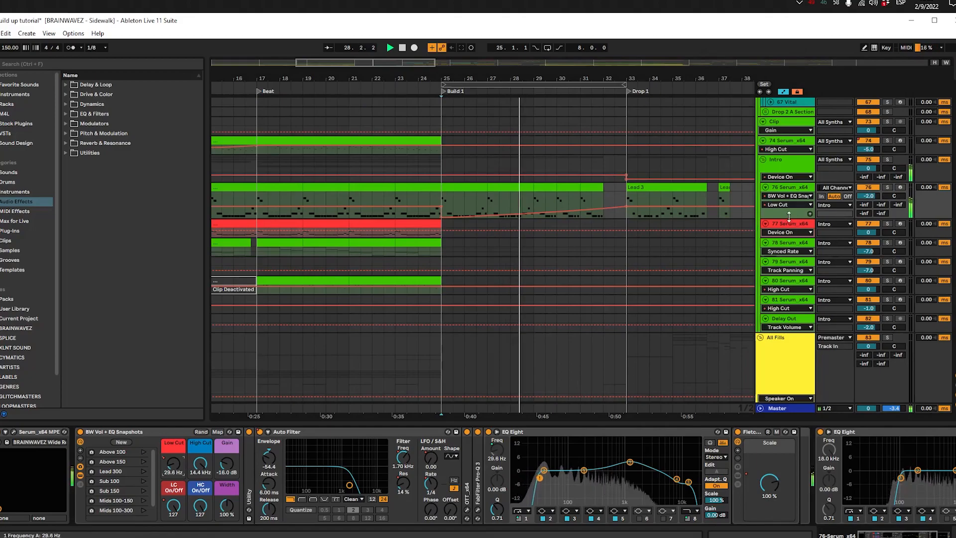
Step: Make the 76 Serum_x64 track taller and play Build 1 while following its Low Cut automation up to Drop 1
{"action": "key", "text": "a"}
{"action": "scroll", "coordinate": [490, 277], "scroll_direction": "down", "scroll_amount": 3}
{"action": "scroll", "coordinate": [523, 274], "scroll_direction": "up", "scroll_amount": 4}
{"action": "scroll", "coordinate": [562, 276], "scroll_direction": "down", "scroll_amount": 1}
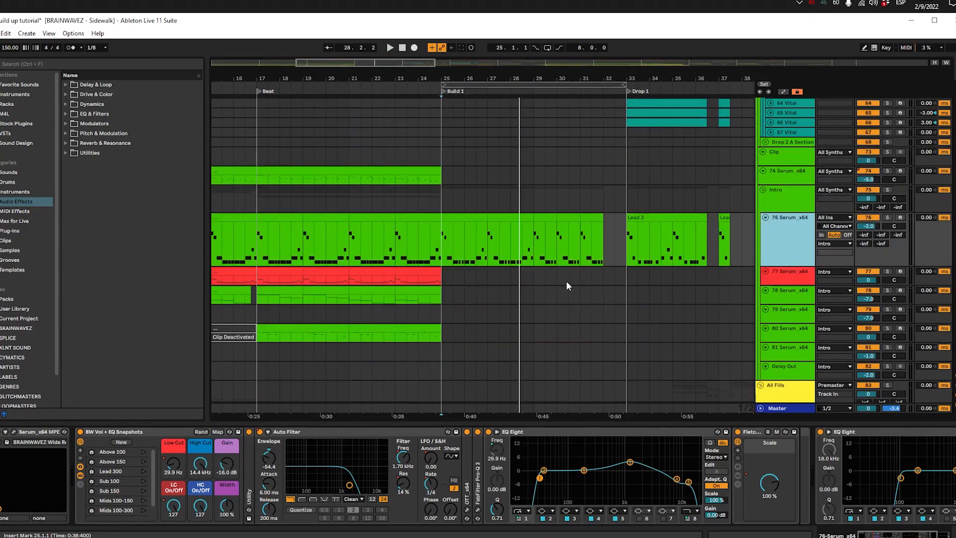
{"action": "scroll", "coordinate": [473, 219], "scroll_direction": "down", "scroll_amount": 2}
{"action": "key", "text": "a"}
{"action": "key", "text": "a"}
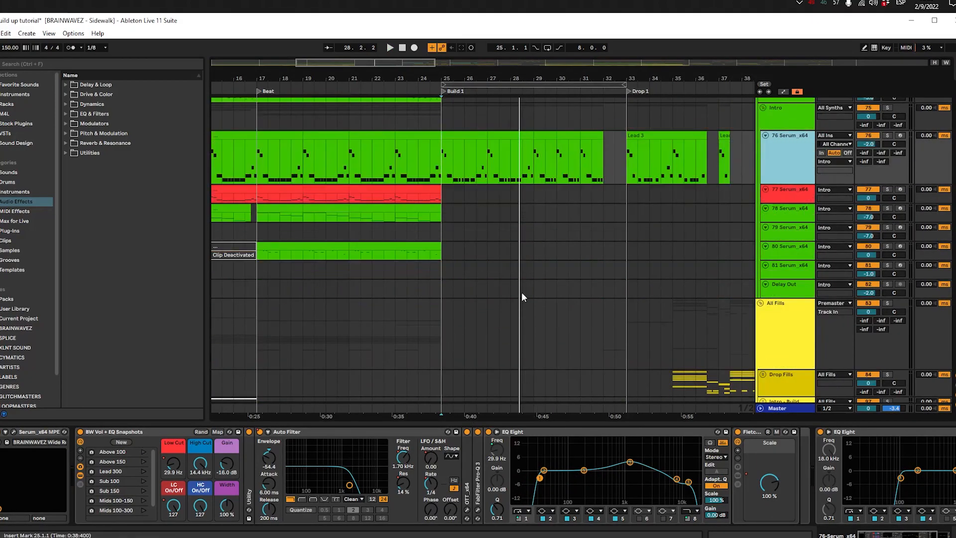
{"action": "scroll", "coordinate": [522, 292], "scroll_direction": "up", "scroll_amount": 1}
{"action": "key", "text": "a"}
{"action": "key", "text": "space"}
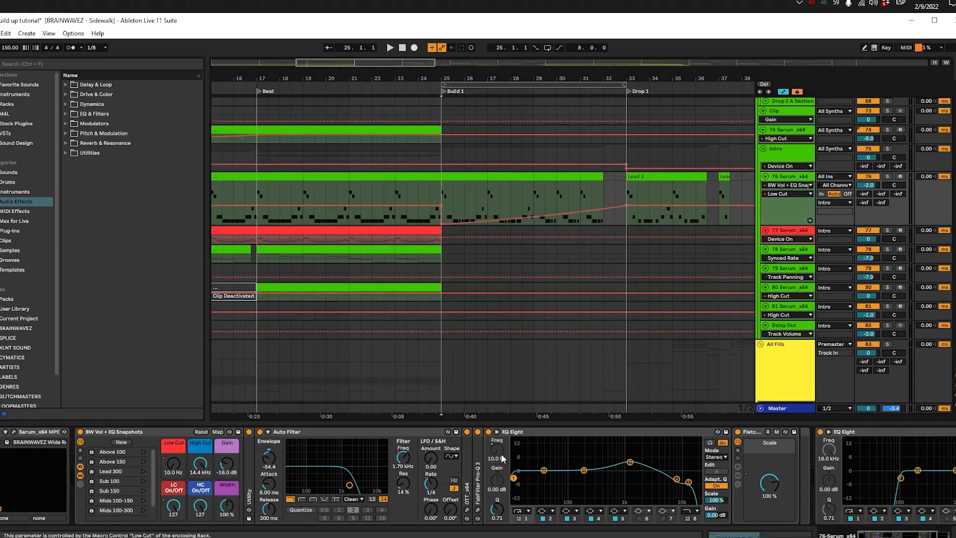
{"action": "key", "text": "space"}
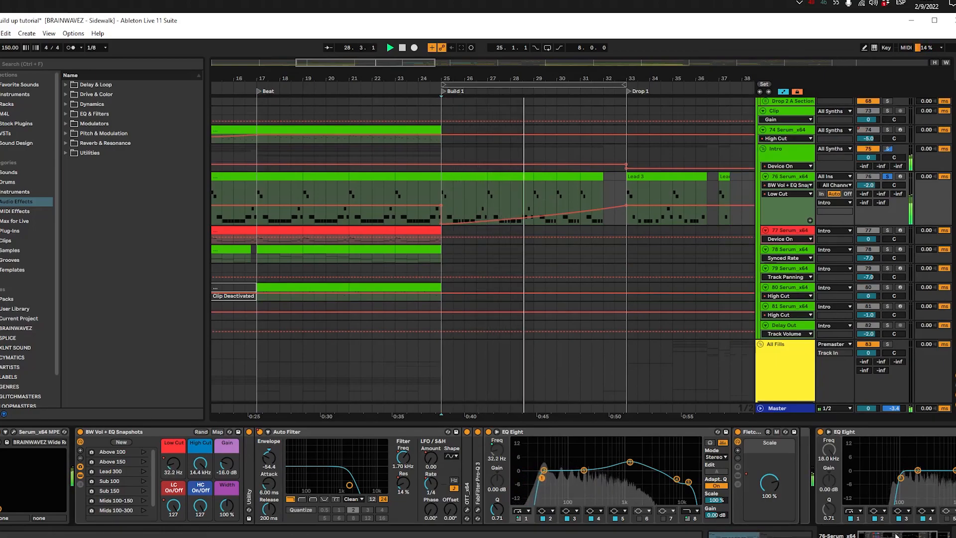
{"action": "scroll", "coordinate": [380, 450], "scroll_direction": "right", "scroll_amount": 3}
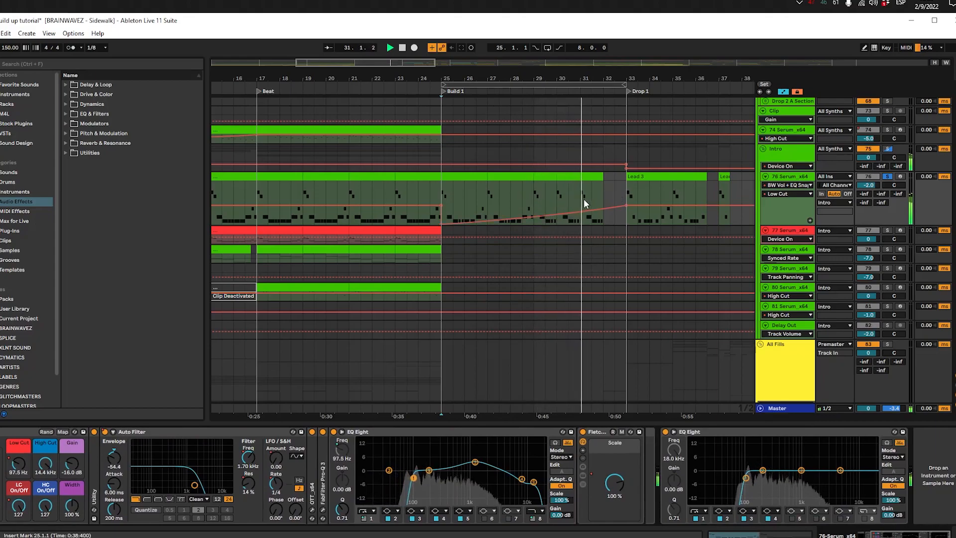
{"action": "key", "text": "space"}
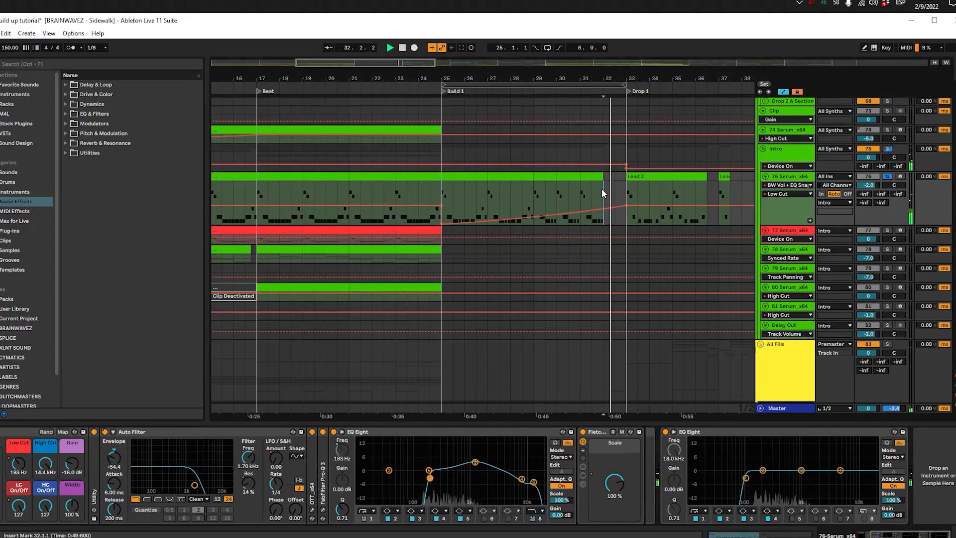
Step: Hide the automation and look over the tracks from 76 Serum_x64 down to the fills and vocals
{"action": "key", "text": "a"}
{"action": "left_click", "coordinate": [463, 180]}
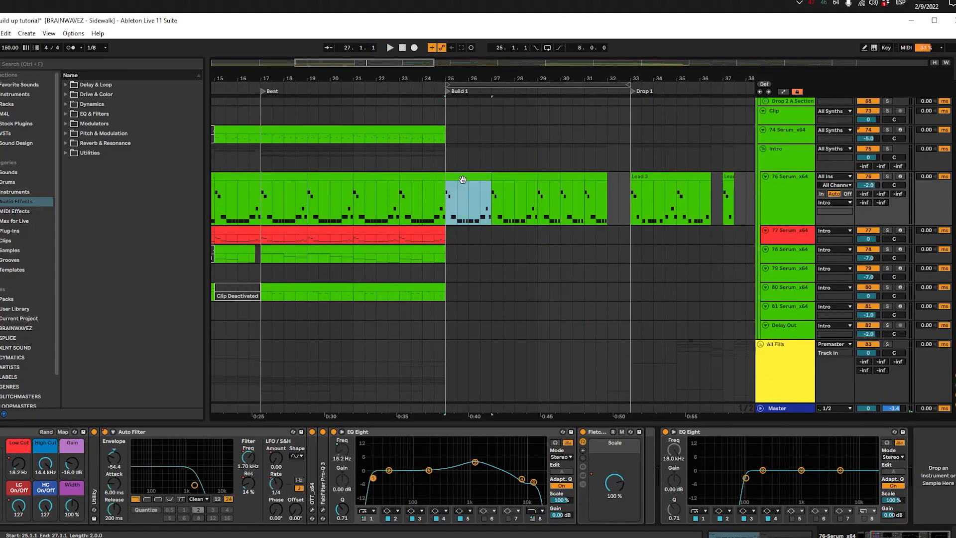
{"action": "key", "text": "a"}
{"action": "key", "text": "a"}
{"action": "scroll", "coordinate": [462, 233], "scroll_direction": "up", "scroll_amount": 1}
{"action": "scroll", "coordinate": [462, 235], "scroll_direction": "down", "scroll_amount": 6}
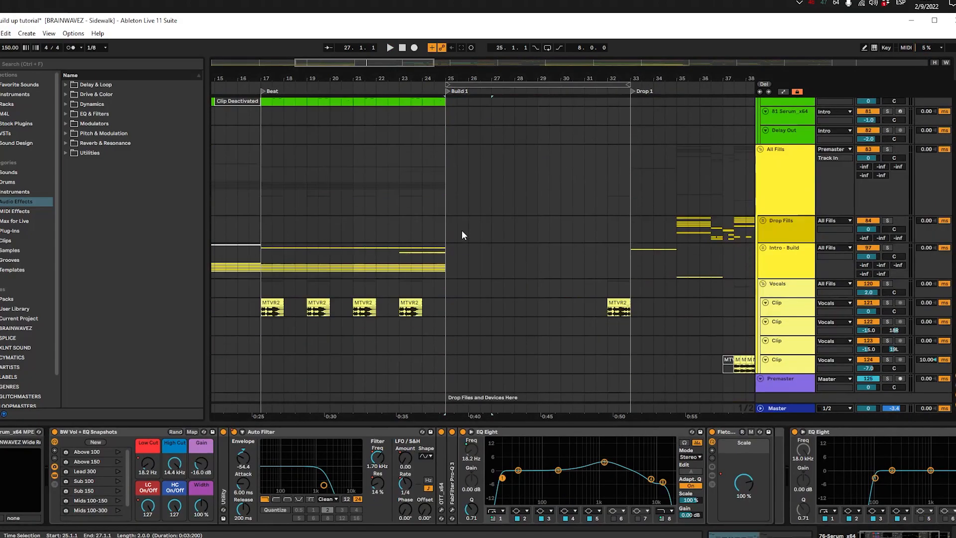
Step: Solo the Lead track, play its clip at 23.1.1, and compare its deactivated Build 1 clips with the 76 Serum_x64 clips
{"action": "scroll", "coordinate": [463, 235], "scroll_direction": "up", "scroll_amount": 5}
{"action": "scroll", "coordinate": [461, 235], "scroll_direction": "up", "scroll_amount": 5}
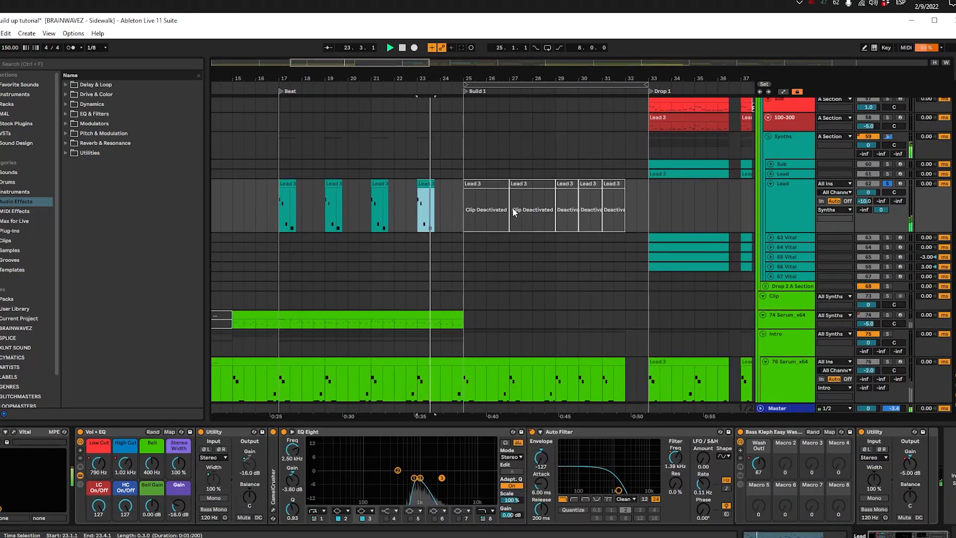
{"action": "scroll", "coordinate": [513, 207], "scroll_direction": "down", "scroll_amount": 3}
{"action": "scroll", "coordinate": [480, 246], "scroll_direction": "up", "scroll_amount": 3}
{"action": "scroll", "coordinate": [482, 242], "scroll_direction": "down", "scroll_amount": 3}
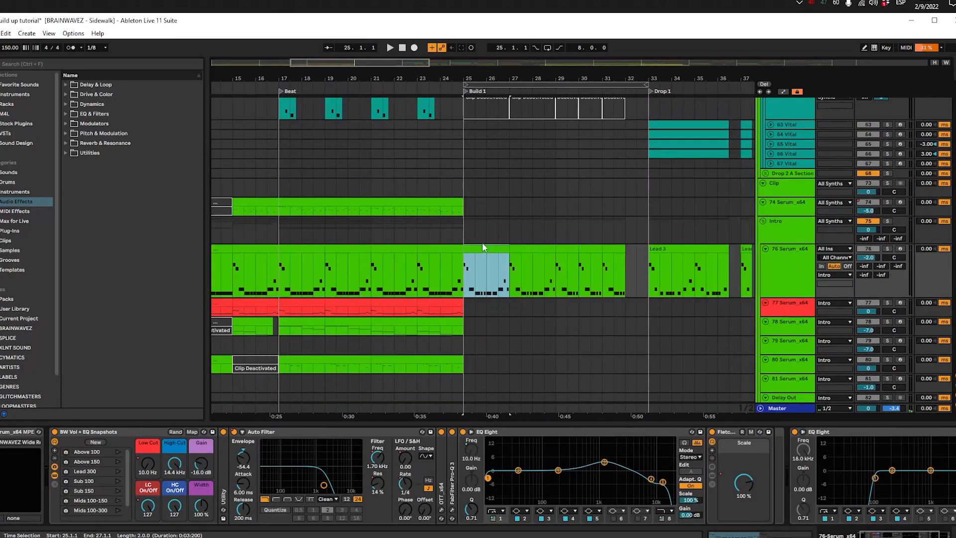
{"action": "scroll", "coordinate": [482, 242], "scroll_direction": "up", "scroll_amount": 3}
{"action": "left_click", "coordinate": [467, 139]}
{"action": "left_click", "coordinate": [471, 133]}
{"action": "left_click", "coordinate": [485, 308]}
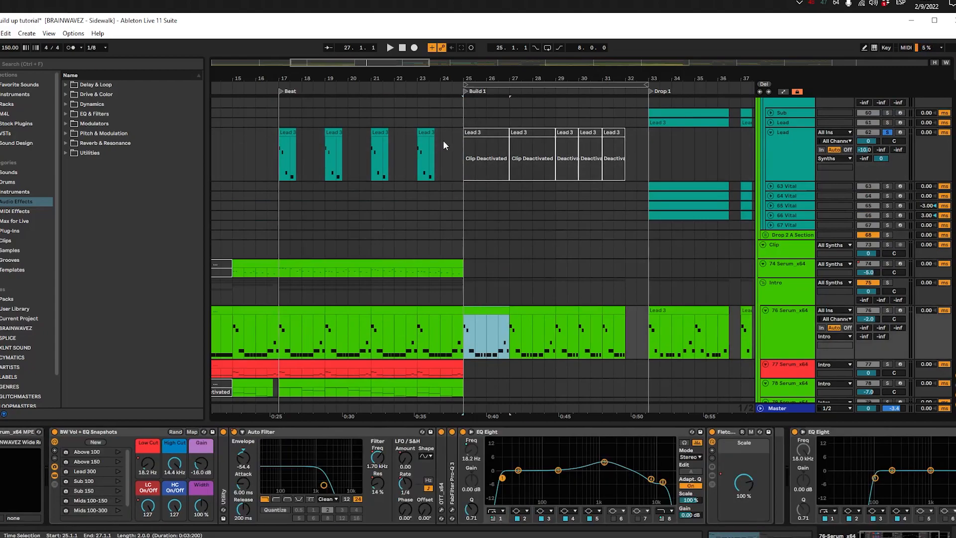
Step: Play the Lead track's Lead 3 clips at 17.1.1 and 19.1.1 in the Beat section together with the other synths
{"action": "left_click", "coordinate": [469, 131]}
{"action": "left_click", "coordinate": [286, 133]}
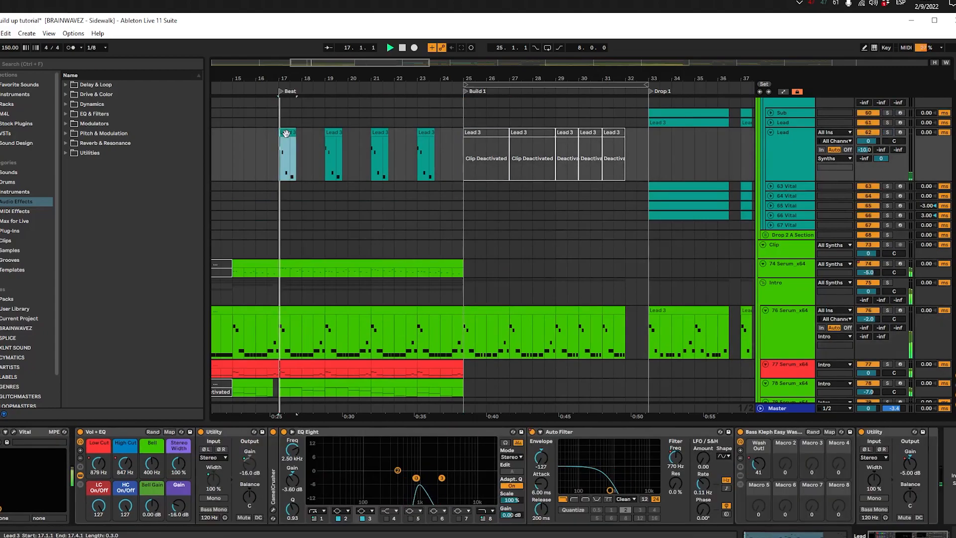
{"action": "key", "text": "space"}
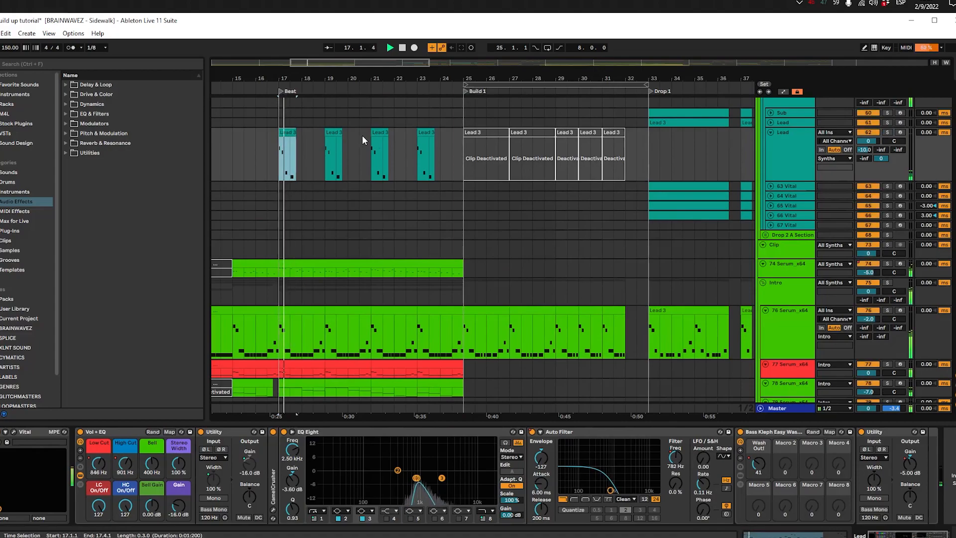
{"action": "scroll", "coordinate": [380, 144], "scroll_direction": "up", "scroll_amount": 3}
{"action": "scroll", "coordinate": [381, 161], "scroll_direction": "up", "scroll_amount": 2}
{"action": "scroll", "coordinate": [381, 164], "scroll_direction": "down", "scroll_amount": 5}
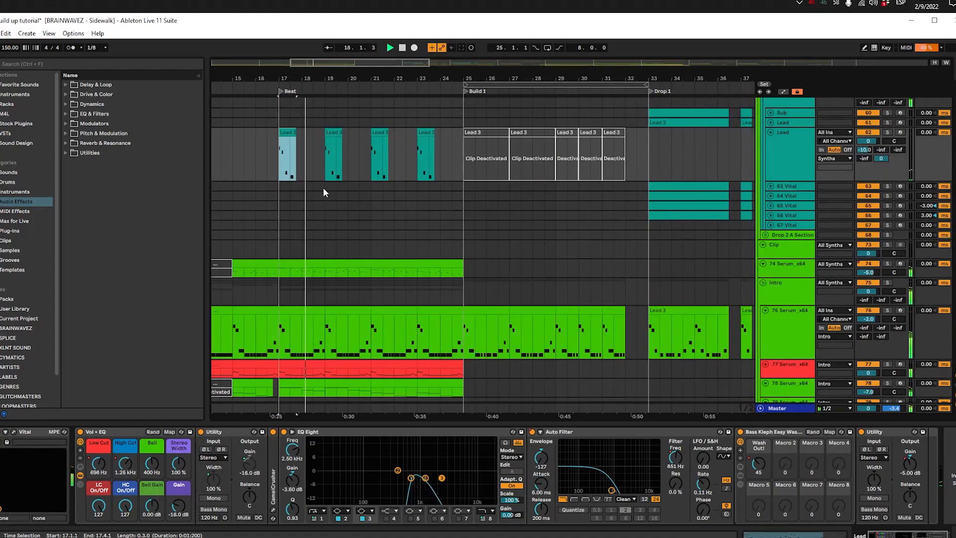
{"action": "left_click", "coordinate": [336, 134]}
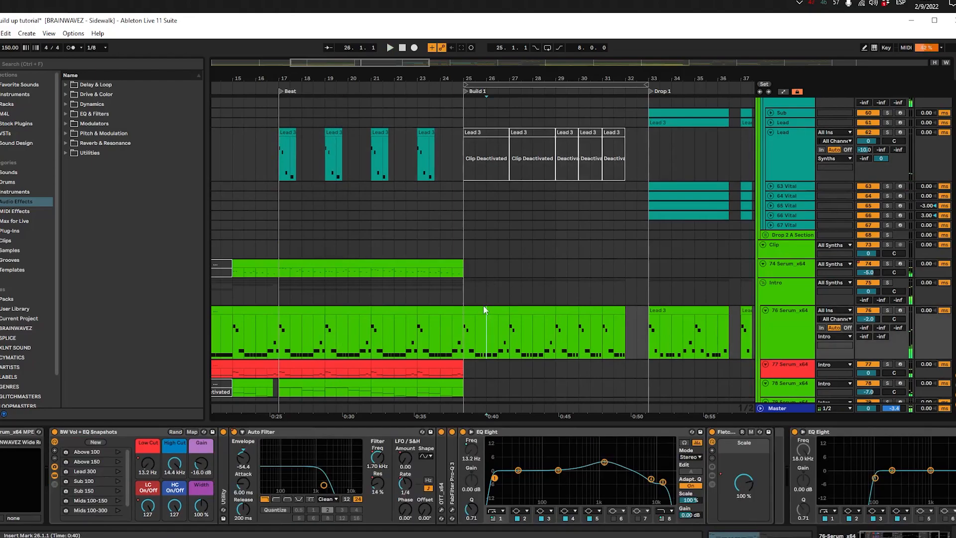
Step: Copy the 76 Serum_x64 clips from 25.1.1 to 32.1.1 onto the Lead track at 25.1.1 and play them
{"action": "left_click_drag", "start_coordinate": [624, 326], "coordinate": [466, 322]}
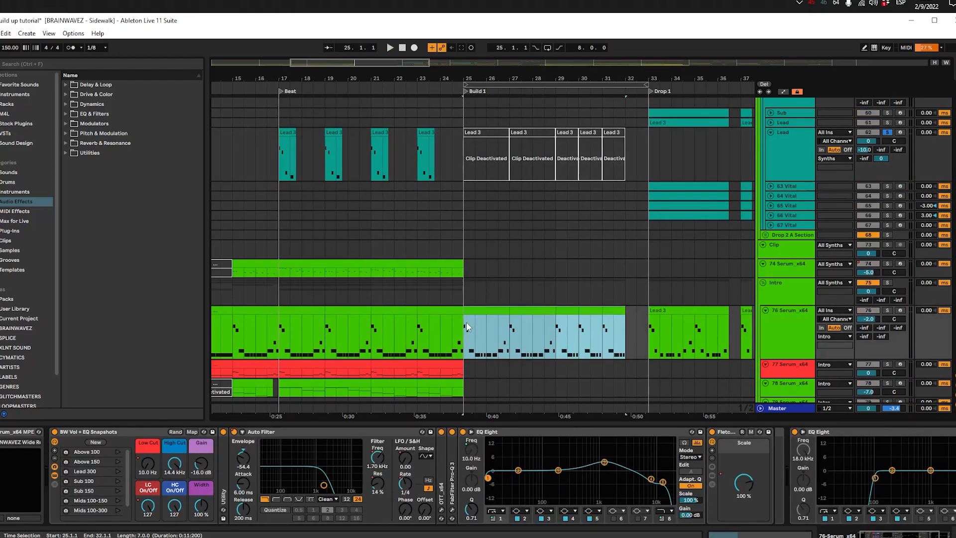
{"action": "left_click", "coordinate": [463, 152]}
{"action": "key", "text": "ctrl+v"}
{"action": "left_click", "coordinate": [463, 150]}
{"action": "key", "text": "space"}
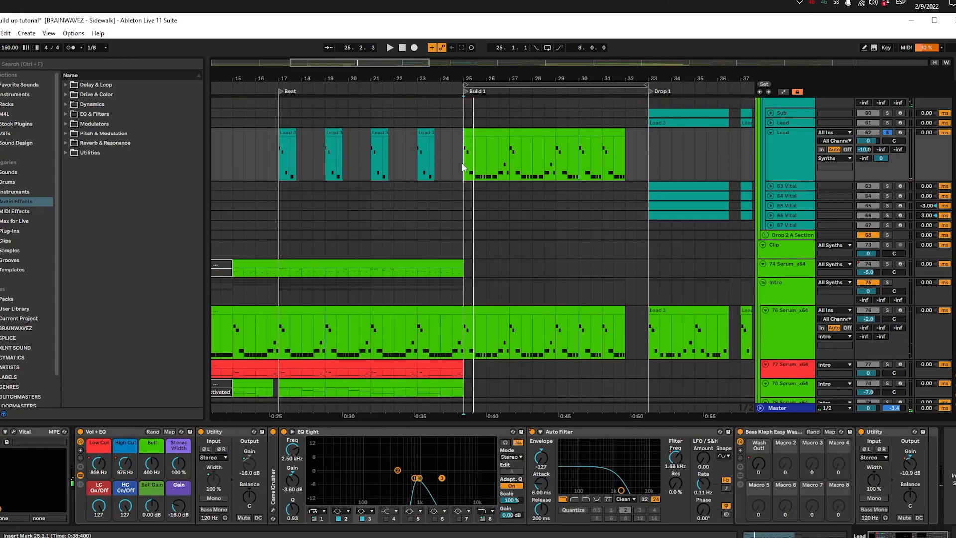
Step: Show the Lead track's automation and play Build 1 while following its Auto Filter Frequency and Vol + EQ High Cut curves
{"action": "key", "text": "a"}
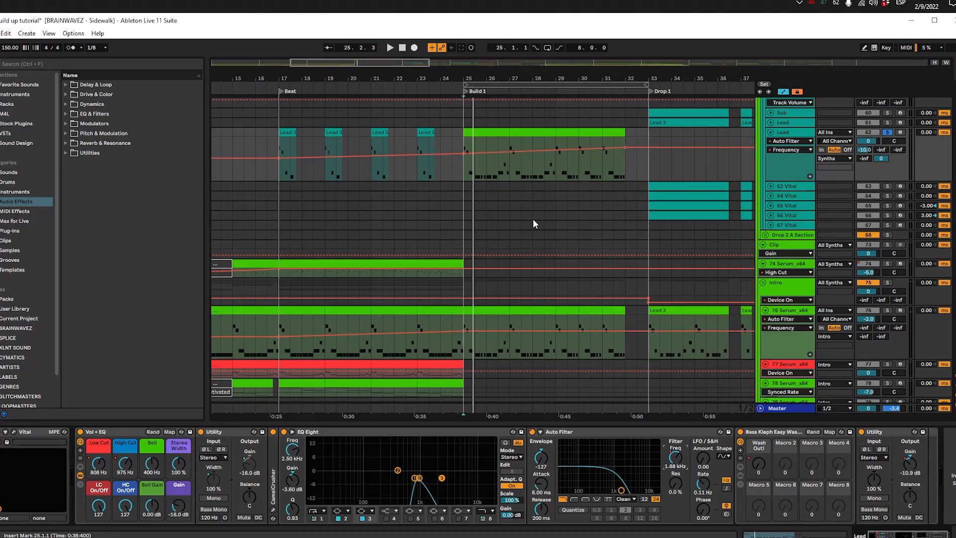
{"action": "scroll", "coordinate": [501, 174], "scroll_direction": "up", "scroll_amount": 6}
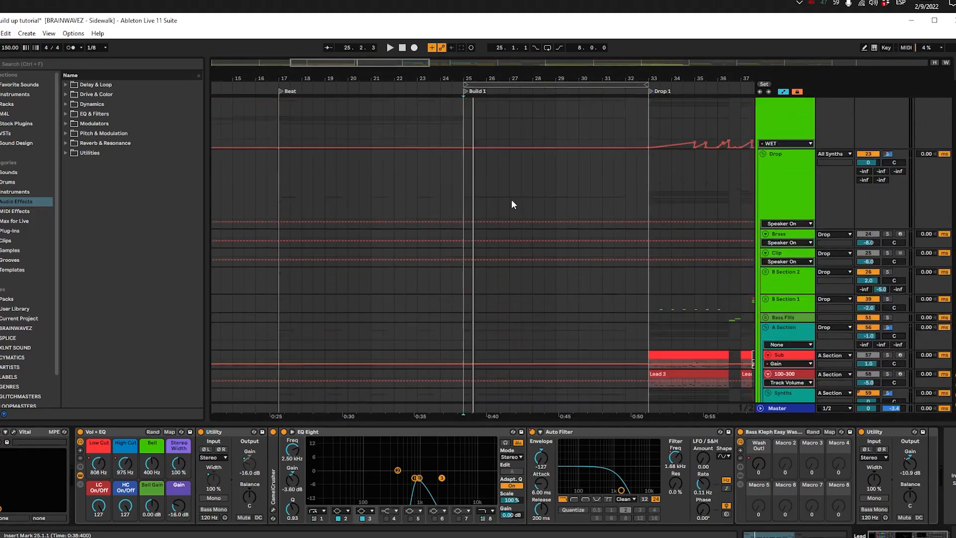
{"action": "scroll", "coordinate": [512, 199], "scroll_direction": "down", "scroll_amount": 4}
{"action": "scroll", "coordinate": [454, 227], "scroll_direction": "down", "scroll_amount": 2}
{"action": "key", "text": "space"}
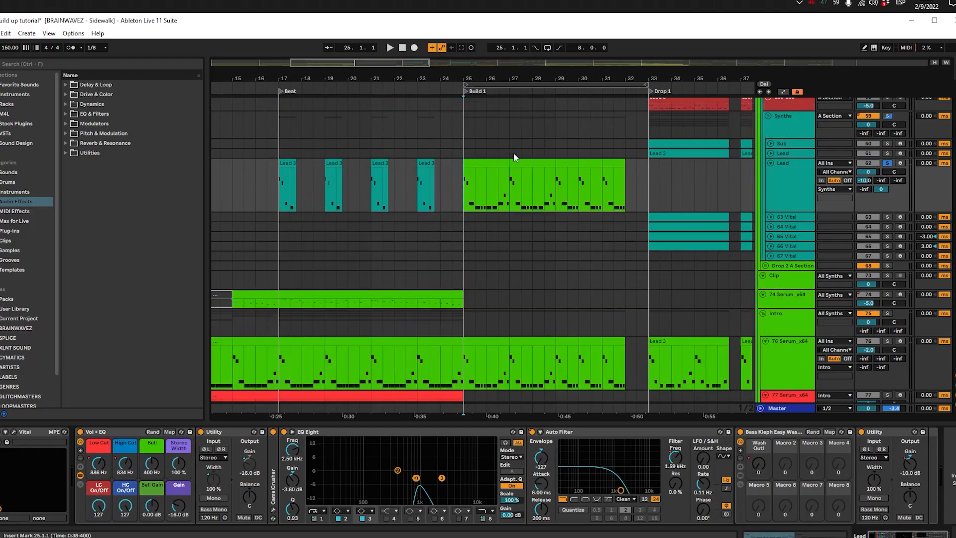
{"action": "scroll", "coordinate": [548, 202], "scroll_direction": "up", "scroll_amount": 3}
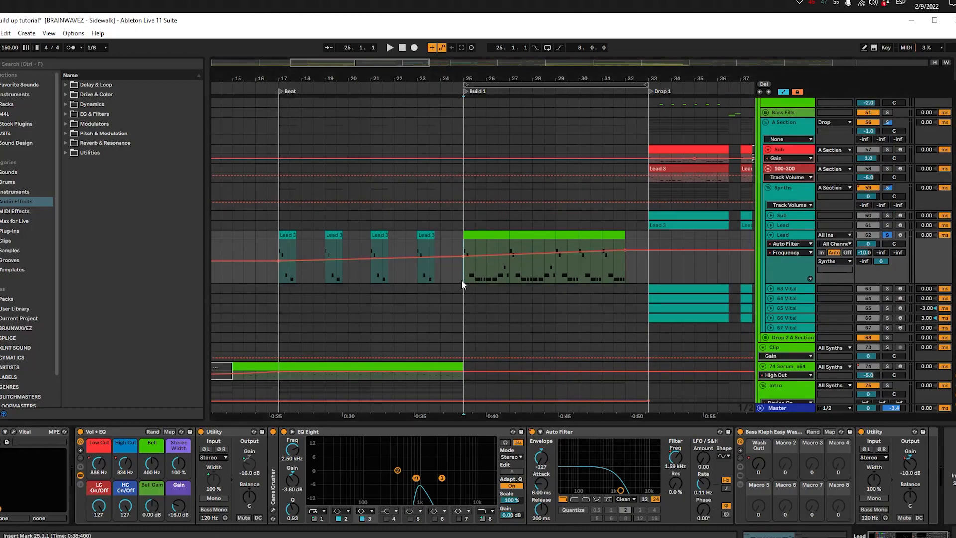
{"action": "key", "text": "space"}
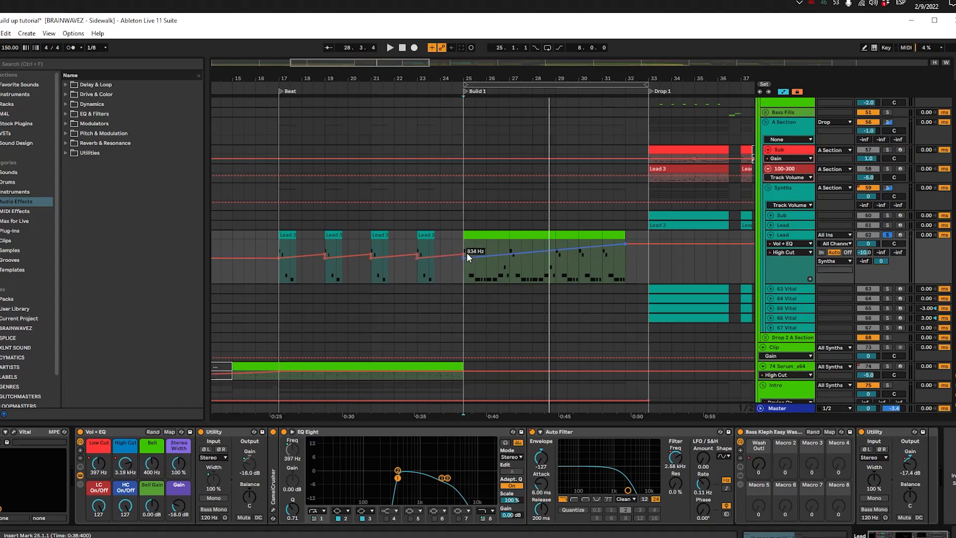
{"action": "key", "text": "space"}
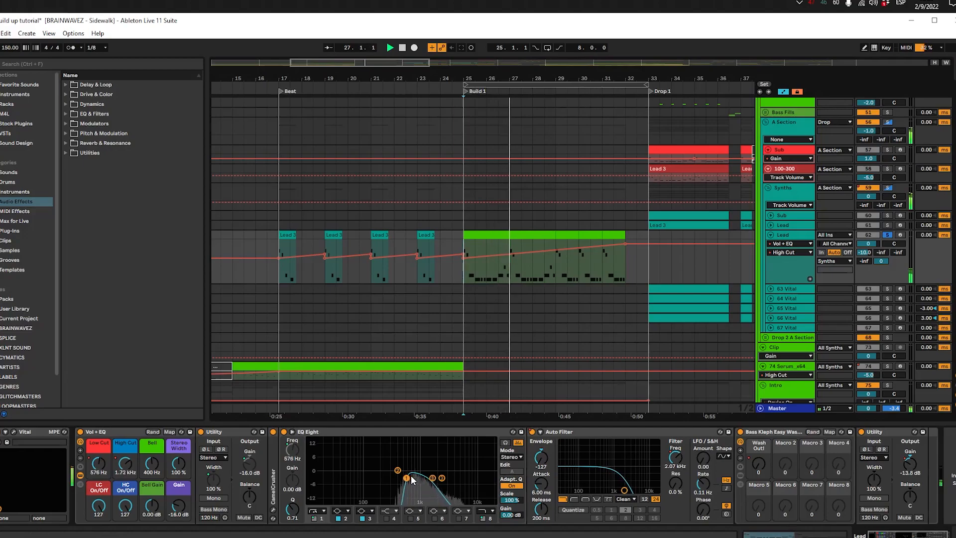
{"action": "left_click_drag", "start_coordinate": [562, 301], "coordinate": [500, 303]}
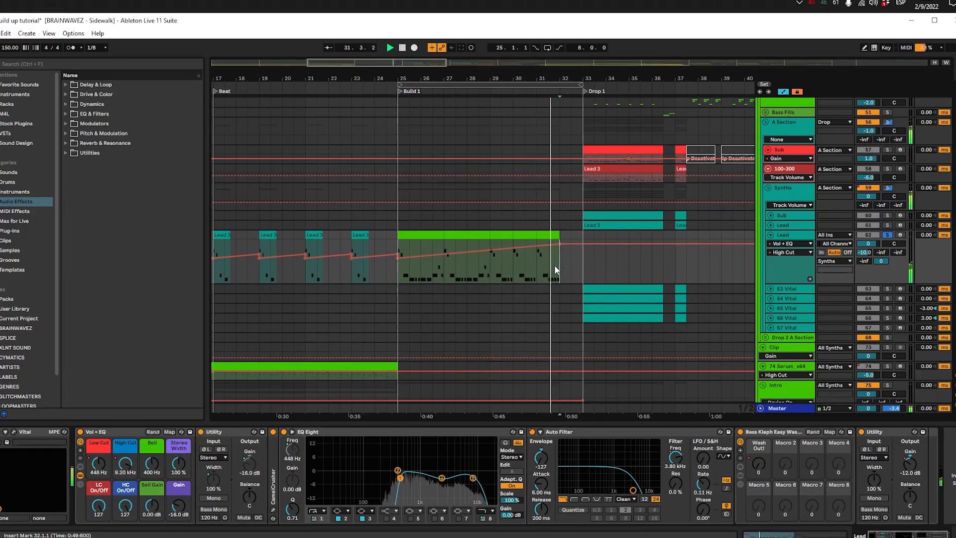
Step: Play Build 1 on the Lead track from 25.1.1 while examining its Utility Gain automation around 29.1.1
{"action": "key", "text": "w"}
{"action": "scroll", "coordinate": [360, 271], "scroll_direction": "up", "scroll_amount": 4}
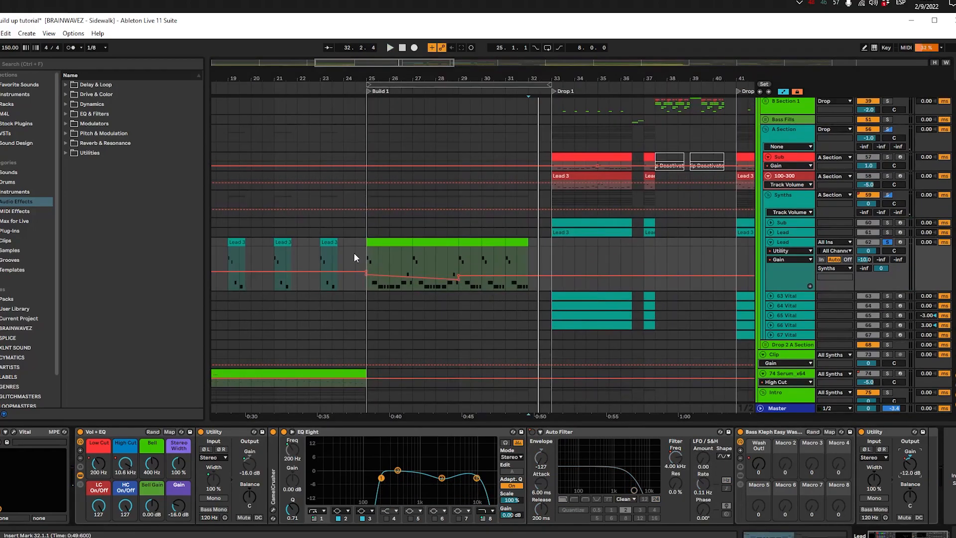
{"action": "key", "text": "space"}
{"action": "left_click", "coordinate": [371, 255]}
{"action": "key", "text": "space"}
{"action": "left_click_drag", "start_coordinate": [369, 258], "coordinate": [468, 260]}
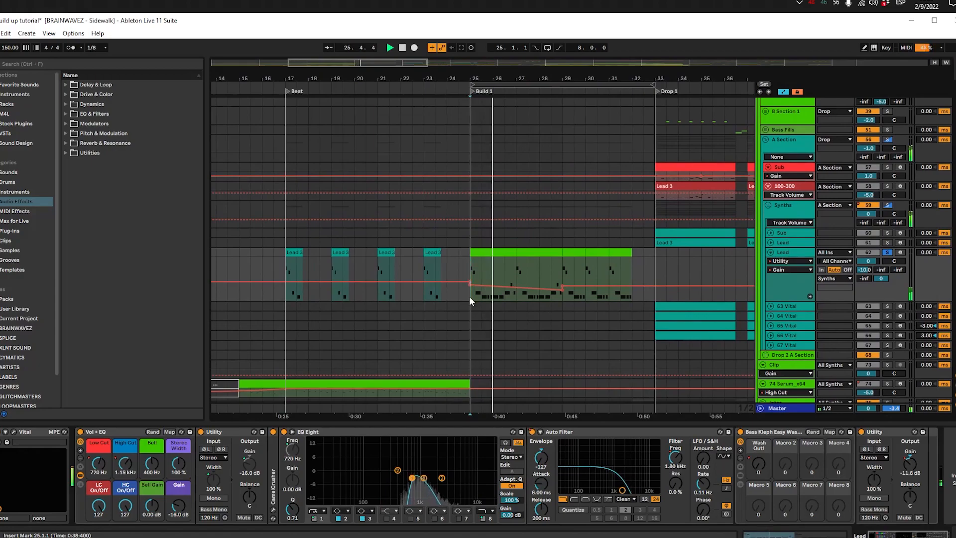
{"action": "key", "text": "space"}
{"action": "key", "text": "space"}
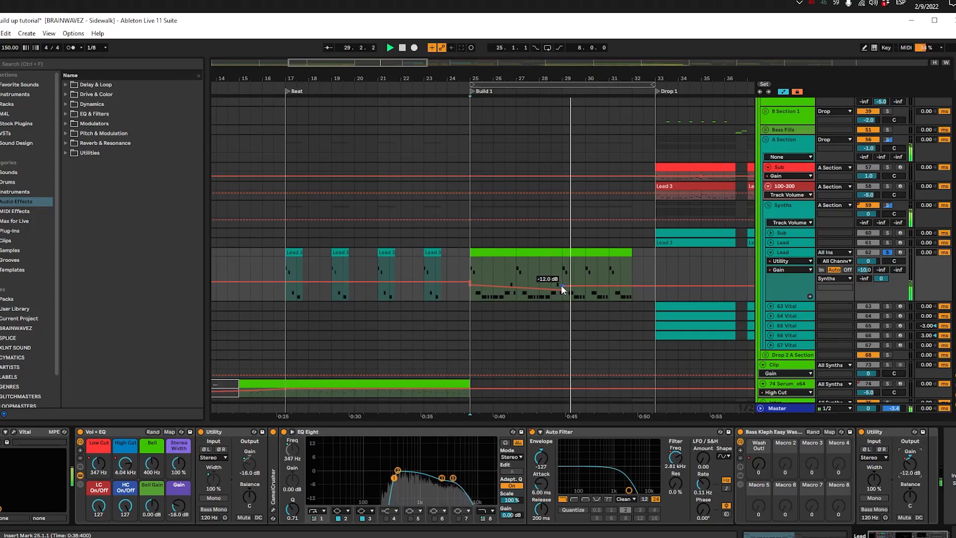
{"action": "left_click", "coordinate": [562, 266]}
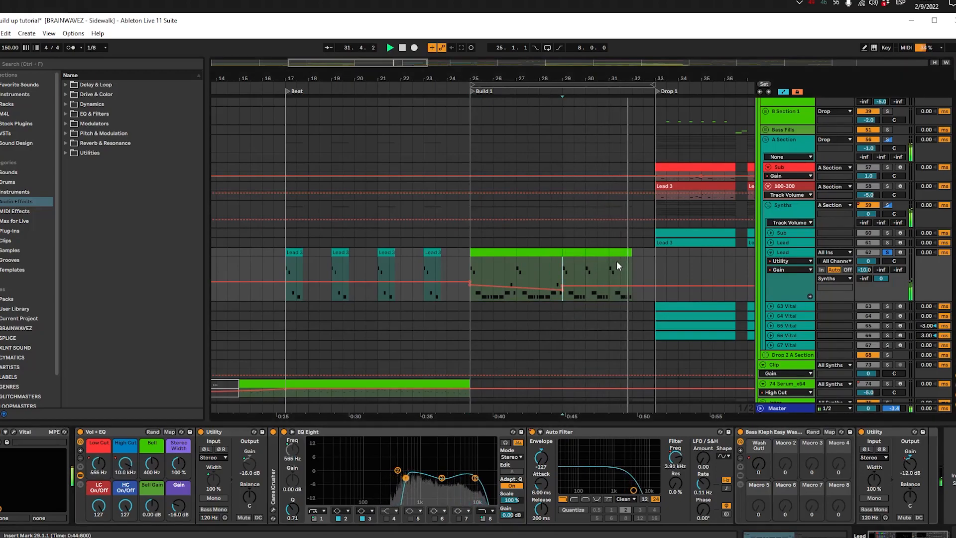
{"action": "key", "text": "space"}
Step: Hide the automation and fold the synth groups in the arrangement
{"action": "left_click", "coordinate": [469, 267]}
{"action": "key", "text": "a"}
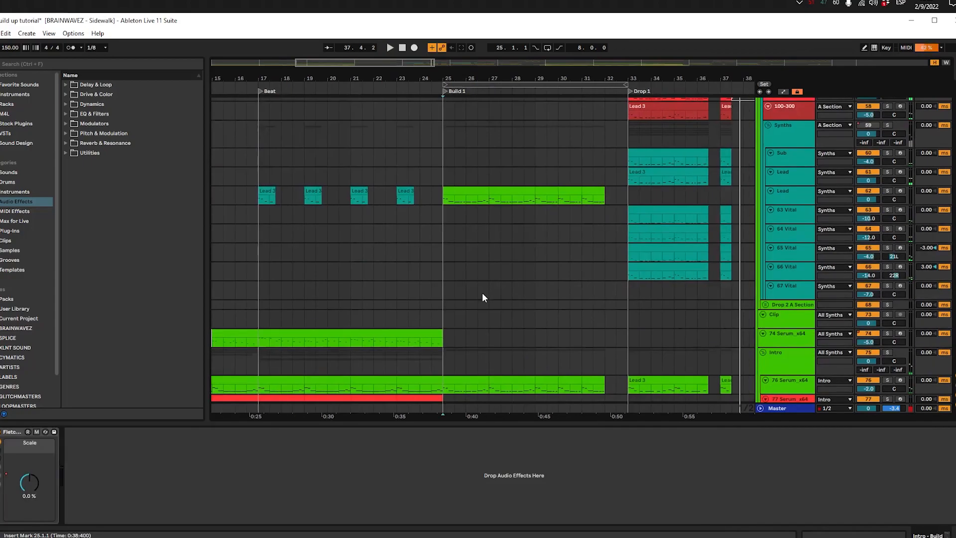
{"action": "scroll", "coordinate": [483, 291], "scroll_direction": "up", "scroll_amount": 3}
{"action": "left_click", "coordinate": [485, 292]}
{"action": "scroll", "coordinate": [608, 291], "scroll_direction": "up", "scroll_amount": 9}
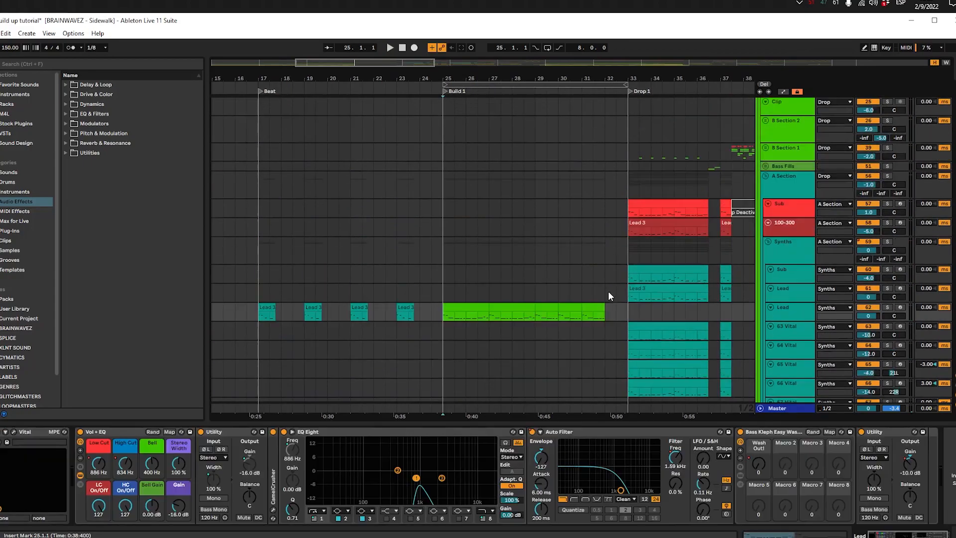
{"action": "left_click", "coordinate": [760, 244]}
{"action": "left_click", "coordinate": [760, 233]}
{"action": "left_click", "coordinate": [577, 247]}
Step: Unfold the Intro - Build group under All Fills to reach its White Noise track
{"action": "scroll", "coordinate": [577, 247], "scroll_direction": "down", "scroll_amount": 4}
{"action": "scroll", "coordinate": [727, 312], "scroll_direction": "down", "scroll_amount": 2}
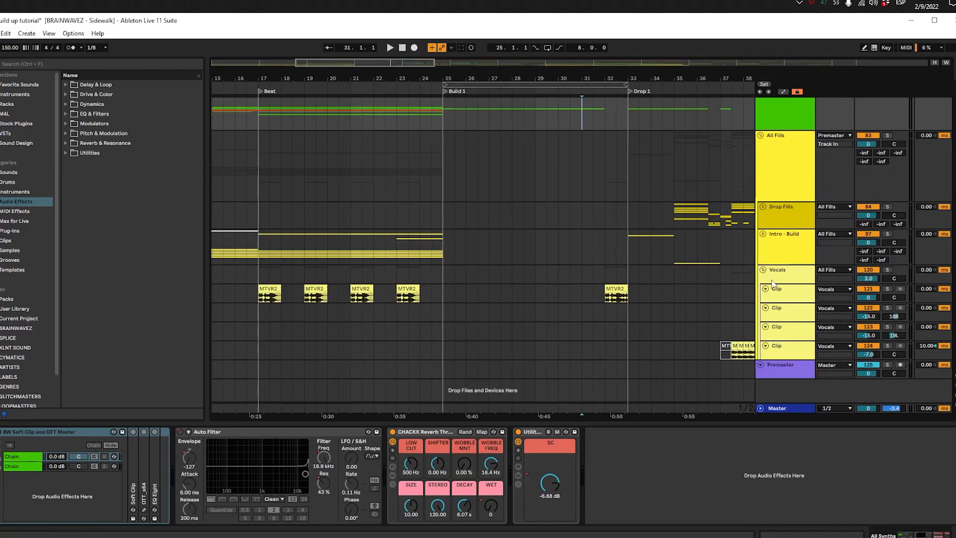
{"action": "left_click", "coordinate": [603, 280]}
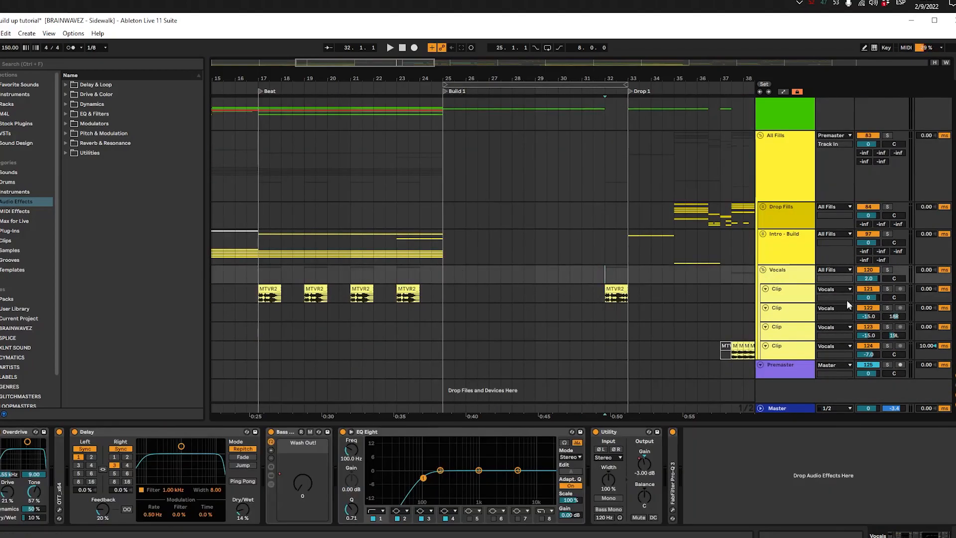
{"action": "left_click", "coordinate": [763, 234]}
{"action": "left_click", "coordinate": [785, 283]}
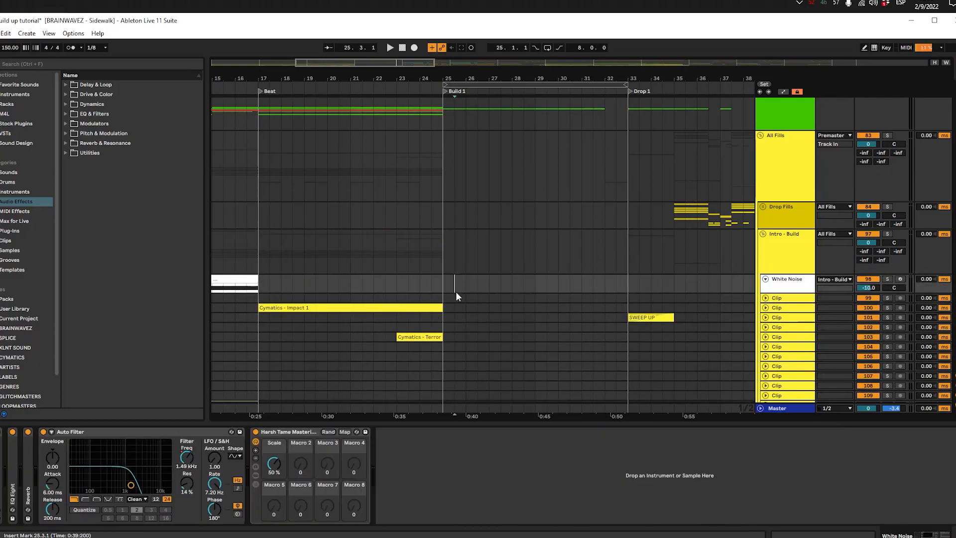
Step: Create a White Noise MIDI clip from 25.1.1 to 32.1.1 with one D3 note extended by Legato, and play it
{"action": "left_click_drag", "start_coordinate": [438, 288], "coordinate": [604, 279]}
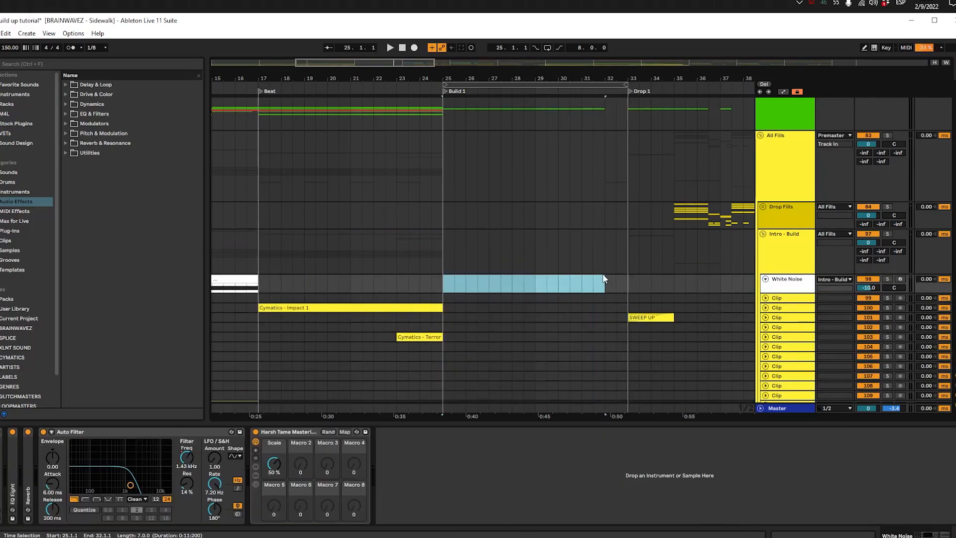
{"action": "key", "text": "ctrl+shift+m"}
{"action": "left_click", "coordinate": [218, 476]}
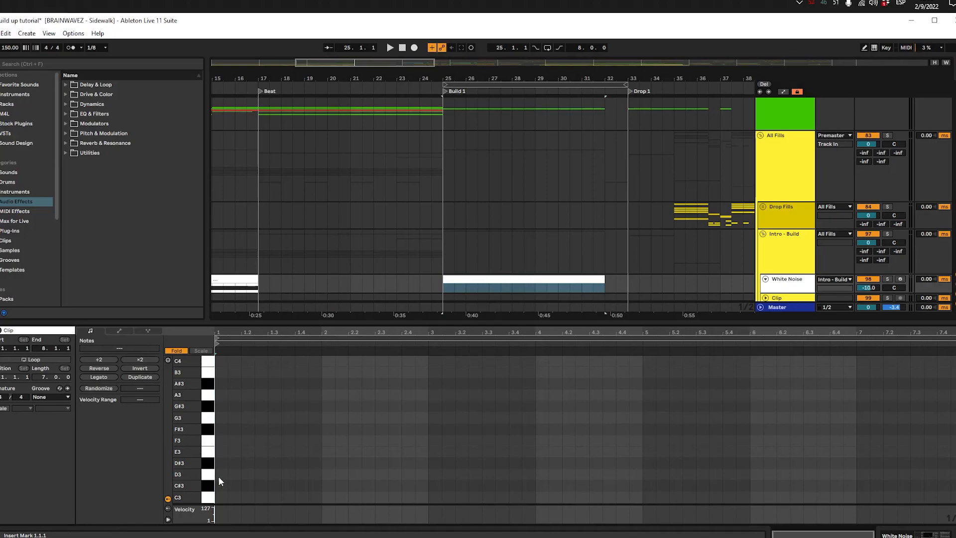
{"action": "double_click", "coordinate": [223, 473]}
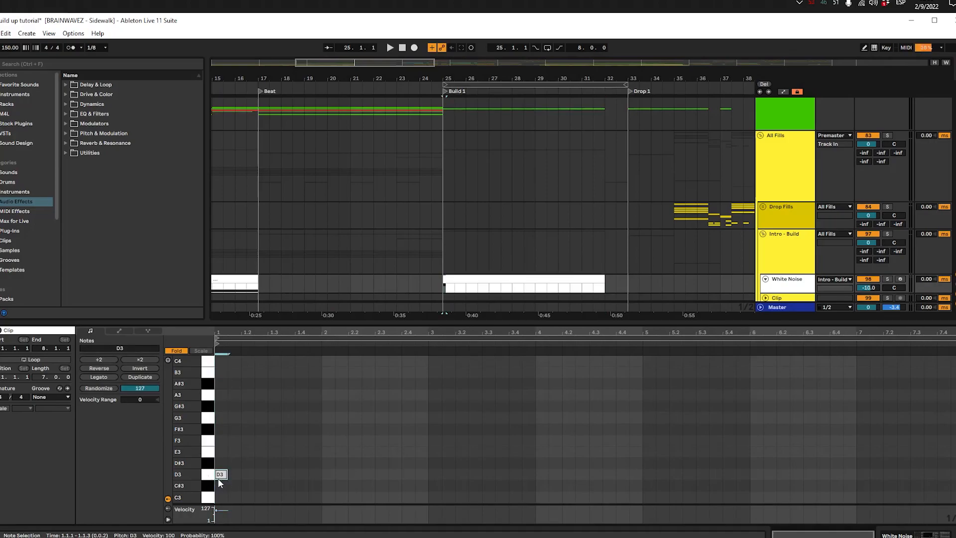
{"action": "left_click", "coordinate": [95, 378]}
{"action": "key", "text": "space"}
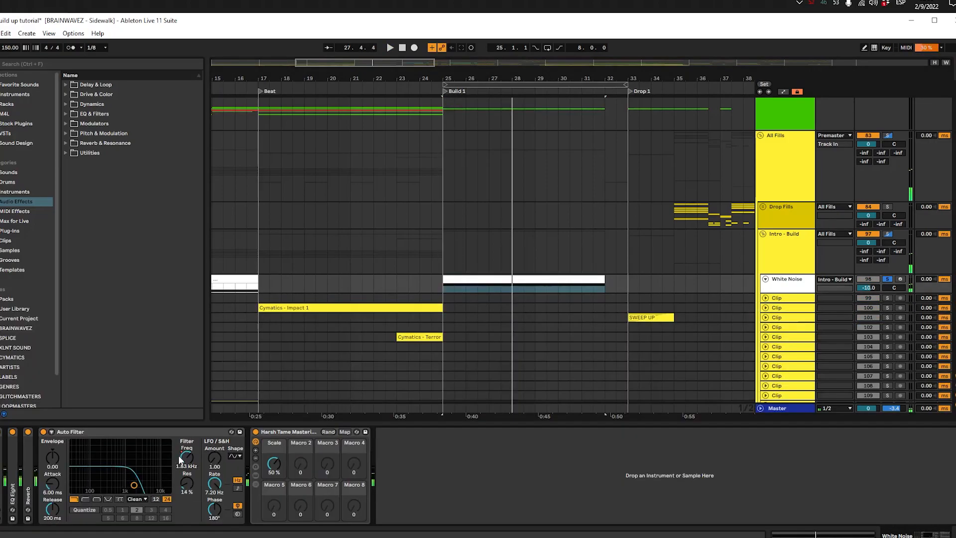
Step: Ramp the White Noise track's Auto Filter Frequency up from 25.1.1 to 19.9 kHz at 32.1.1 and play the sweep
{"action": "key", "text": "a"}
{"action": "left_click_drag", "start_coordinate": [782, 296], "coordinate": [781, 357]}
{"action": "left_click", "coordinate": [464, 358]}
{"action": "left_click_drag", "start_coordinate": [606, 306], "coordinate": [605, 284]}
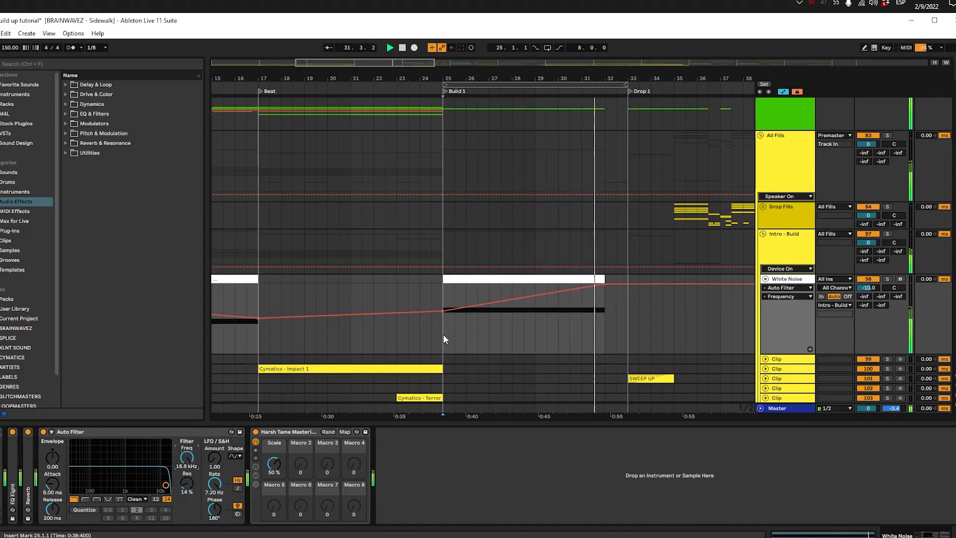
{"action": "key", "text": "space"}
Step: Hide the automation and unfold the Intro - Build group's clip tracks so their waveforms show
{"action": "key", "text": "a"}
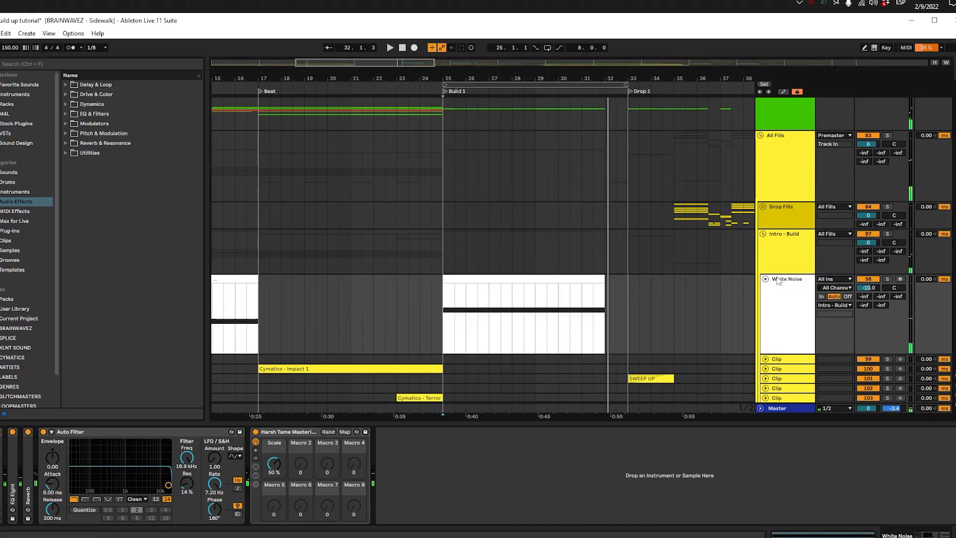
{"action": "left_click", "coordinate": [766, 279]}
{"action": "scroll", "coordinate": [592, 286], "scroll_direction": "down", "scroll_amount": 5}
{"action": "scroll", "coordinate": [494, 259], "scroll_direction": "up", "scroll_amount": 4}
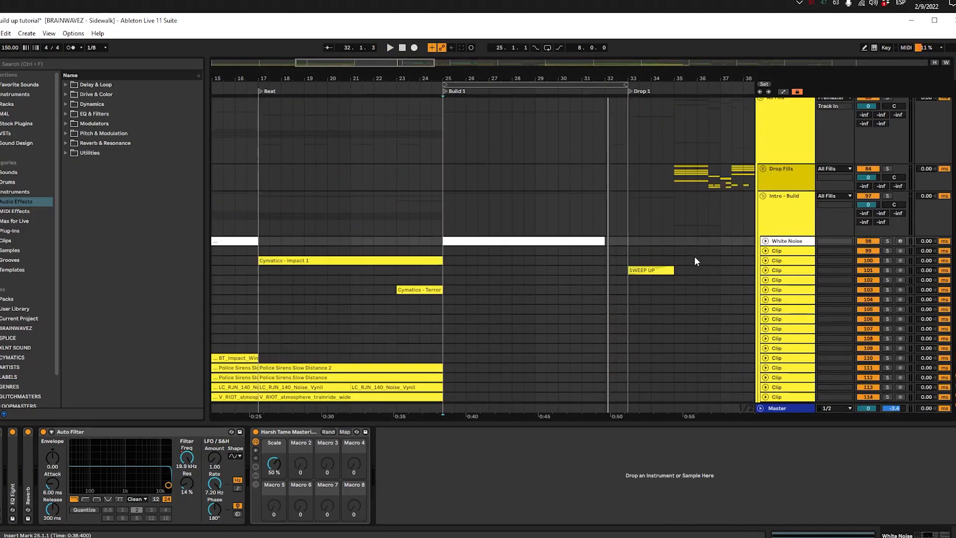
{"action": "left_click", "coordinate": [787, 257]}
{"action": "scroll", "coordinate": [797, 255], "scroll_direction": "down", "scroll_amount": 4}
{"action": "left_click", "coordinate": [790, 232]}
{"action": "left_click", "coordinate": [783, 243]}
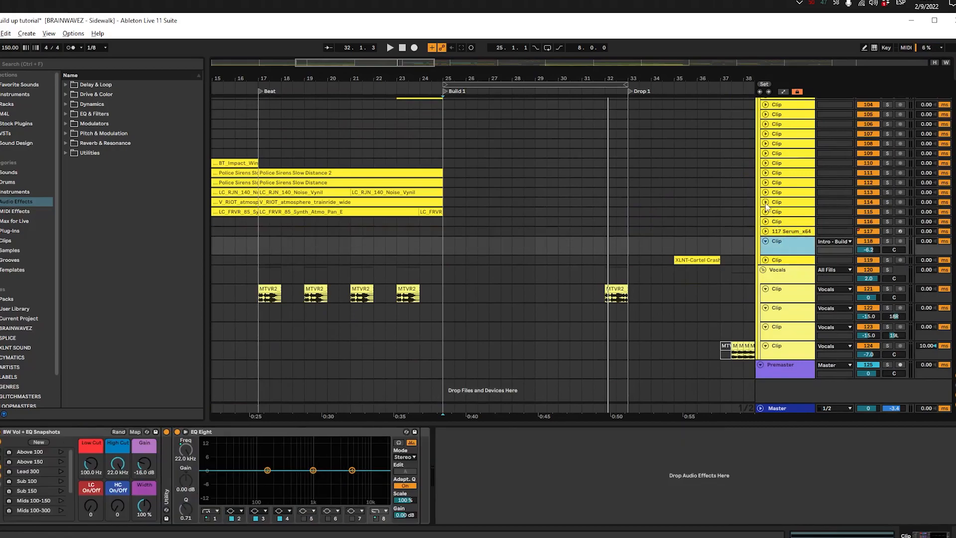
{"action": "scroll", "coordinate": [503, 210], "scroll_direction": "up", "scroll_amount": 3}
Step: Solo and play the two Police Sirens Slow Distance clips from 17.1.1, then play the Beat section's atmospheres together
{"action": "left_click", "coordinate": [278, 229]}
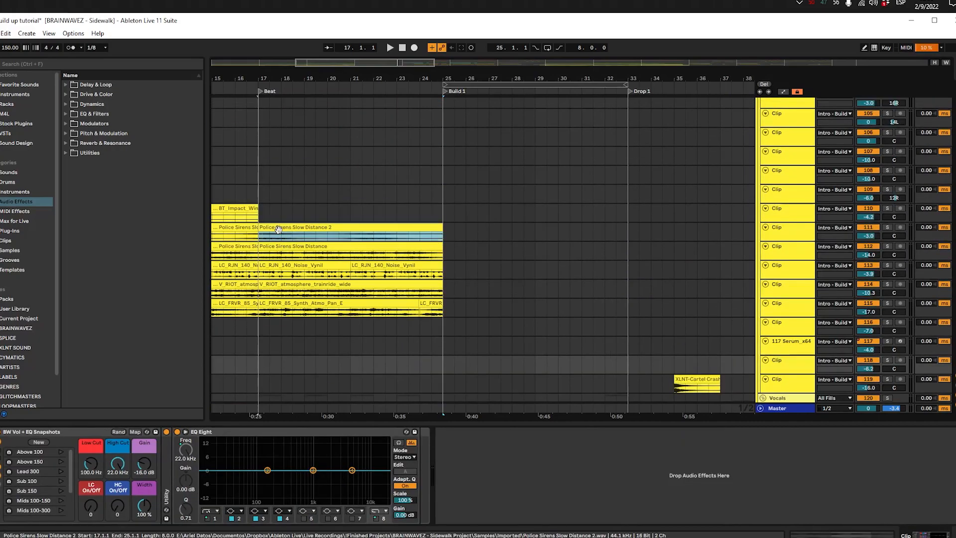
{"action": "key", "text": "space"}
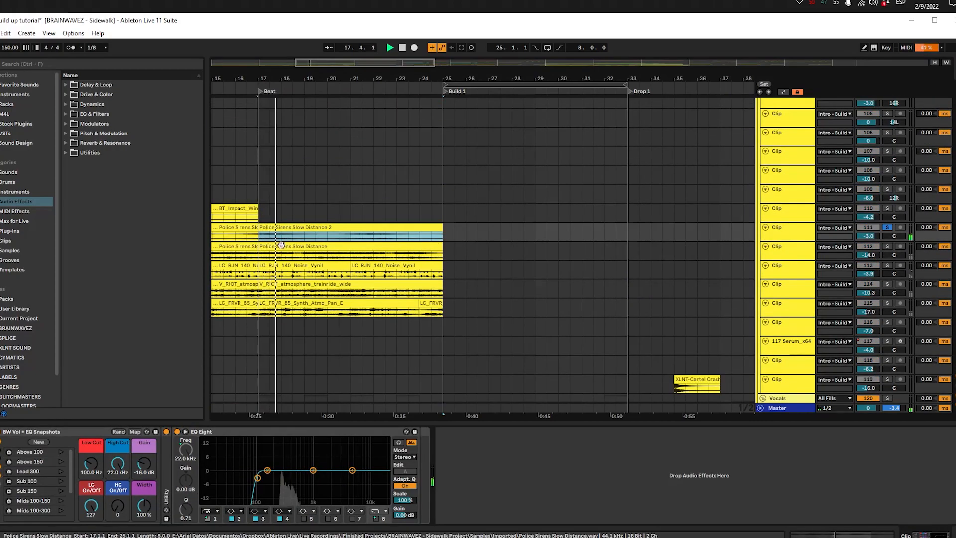
{"action": "left_click", "coordinate": [281, 245]}
{"action": "key", "text": "s"}
{"action": "key", "text": "s"}
{"action": "key", "text": "space"}
{"action": "left_click", "coordinate": [259, 178]}
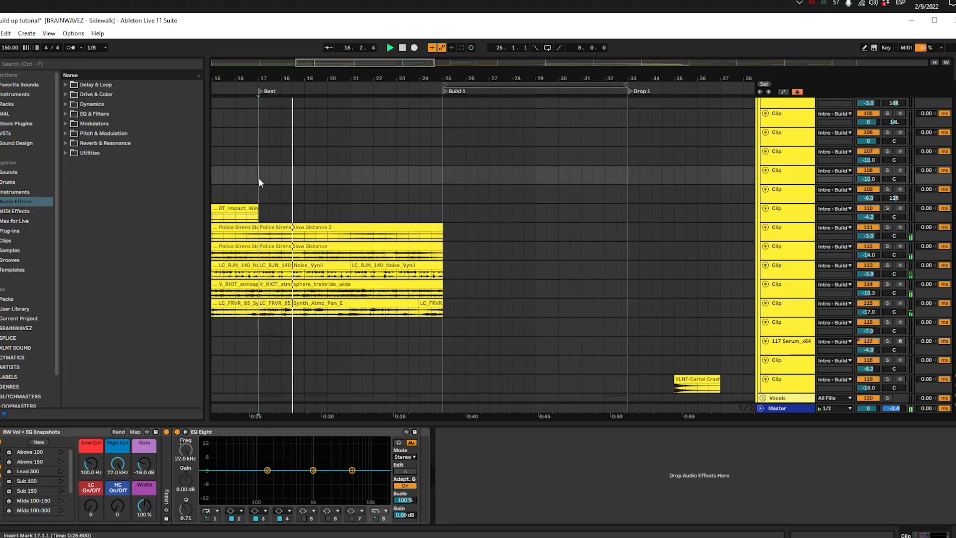
Step: Duplicate the Police Sirens Slow Distance 2 clip into Build 1 and shorten the copy to end at 32.1.1
{"action": "left_click", "coordinate": [365, 226]}
{"action": "key", "text": "ctrl+d"}
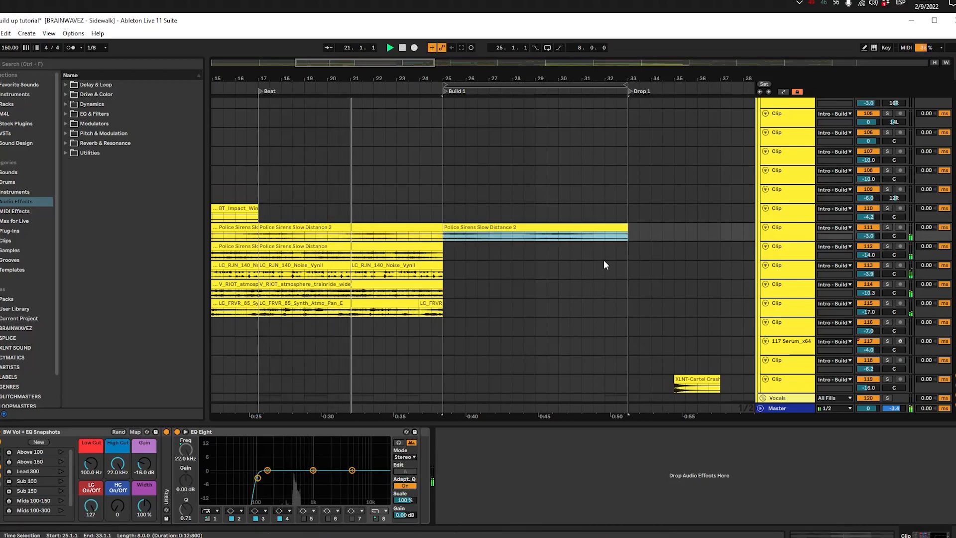
{"action": "left_click_drag", "start_coordinate": [628, 230], "coordinate": [614, 230]}
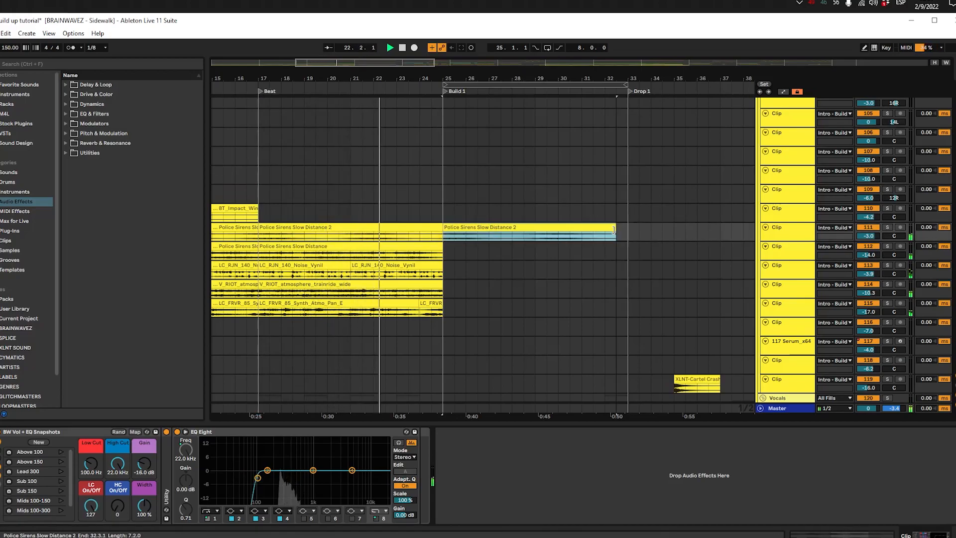
{"action": "scroll", "coordinate": [614, 229], "scroll_direction": "up", "scroll_amount": 5}
{"action": "left_click", "coordinate": [614, 229]}
{"action": "scroll", "coordinate": [614, 230], "scroll_direction": "down", "scroll_amount": 4}
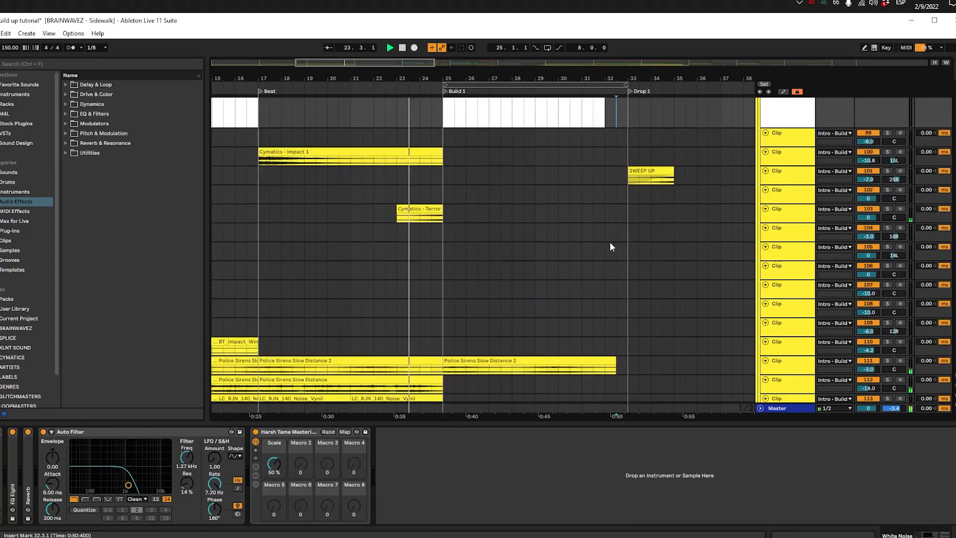
{"action": "left_click_drag", "start_coordinate": [609, 282], "coordinate": [598, 281]}
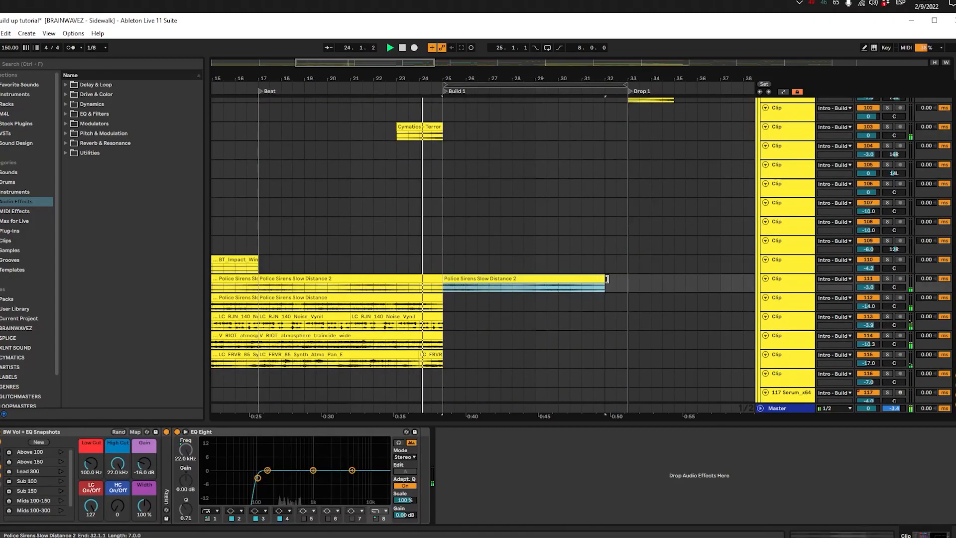
Step: Duplicate the Police Sirens Slow Distance clip on track 112 into Build 1 and trim the copy's end to 32.1.1
{"action": "left_click", "coordinate": [391, 305]}
{"action": "left_click", "coordinate": [393, 297]}
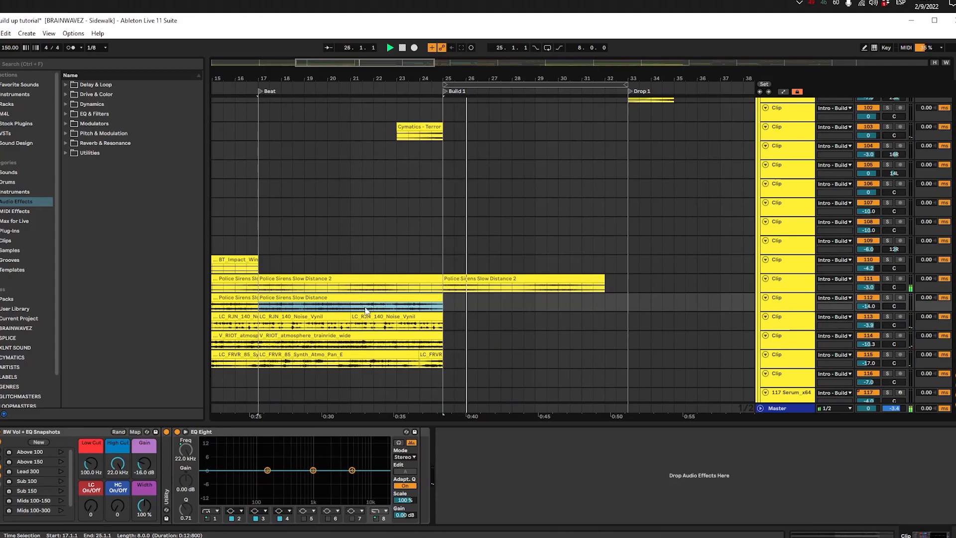
{"action": "key", "text": "space"}
{"action": "key", "text": "space"}
{"action": "key", "text": "ctrl+d"}
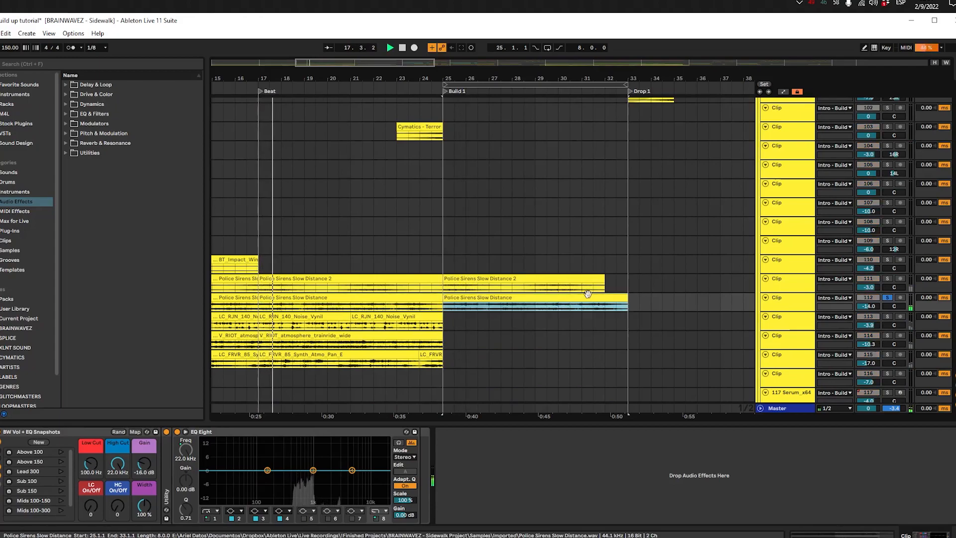
{"action": "left_click_drag", "start_coordinate": [620, 298], "coordinate": [606, 297]}
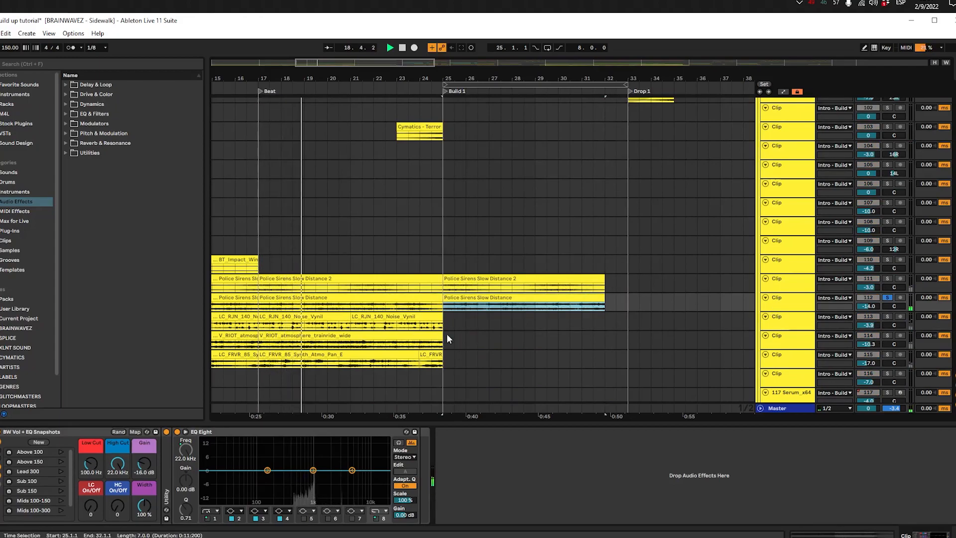
Step: Duplicate the Noise_Vynil, atmosphere_trainride_wide and Synth_Atmo_Pan_E clips from the Beat section into Build 1 and cut the copies off at 32.1.1
{"action": "left_click_drag", "start_coordinate": [444, 365], "coordinate": [260, 319]}
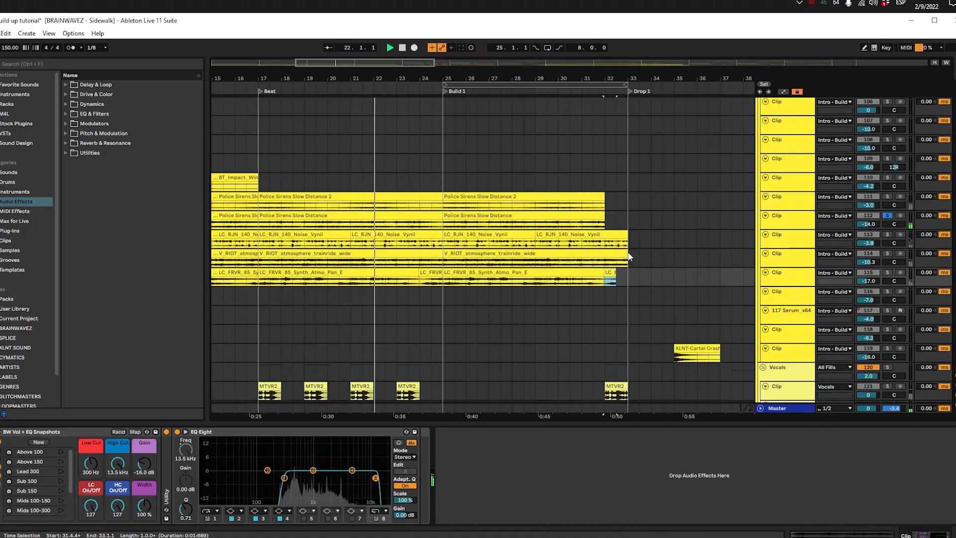
{"action": "left_click_drag", "start_coordinate": [627, 275], "coordinate": [608, 233]}
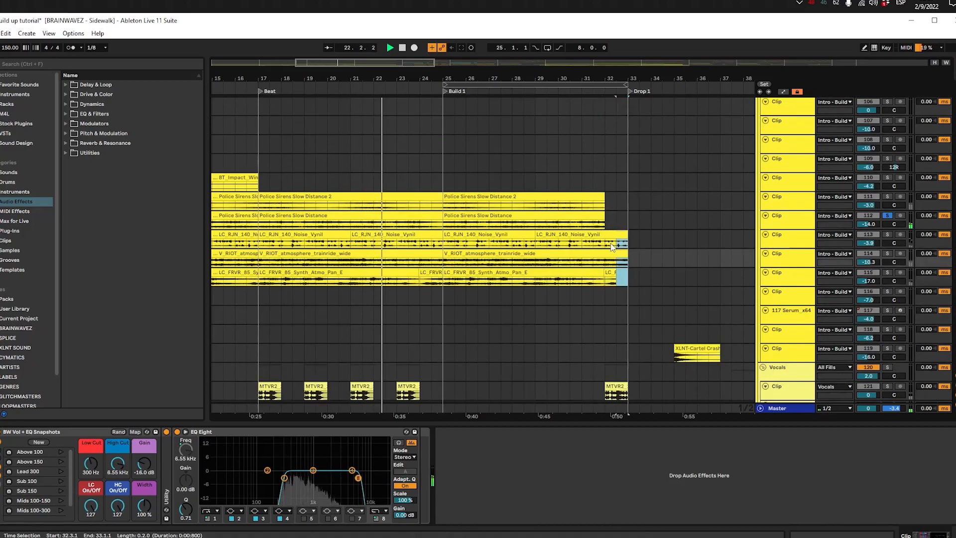
{"action": "key", "text": "Delete"}
{"action": "left_click", "coordinate": [373, 167]}
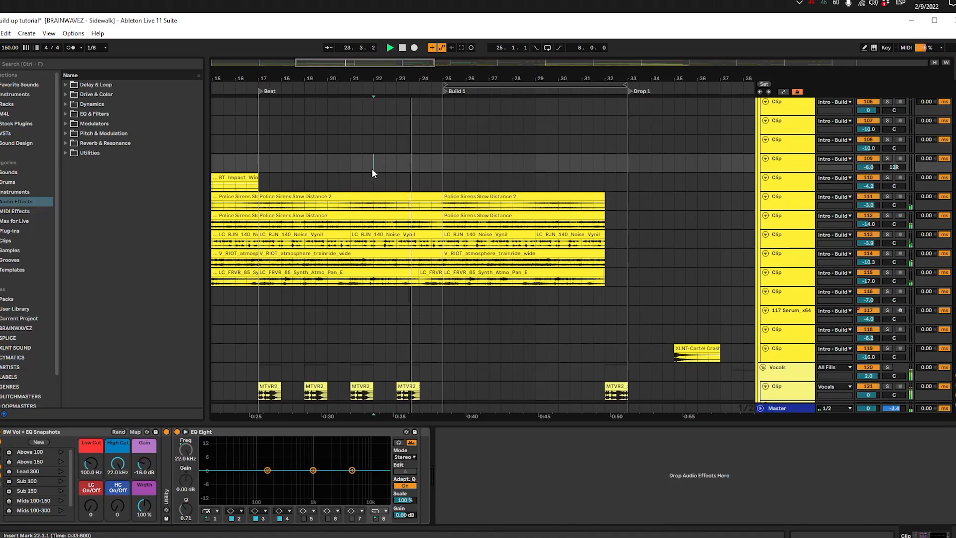
Step: Enlarge tracks 114 and 115 and fade out the Build 1 trainride and Synth_Atmo_Pan_E clips from about bar 30.3 to 32.1.1
{"action": "scroll", "coordinate": [381, 133], "scroll_direction": "down", "scroll_amount": 5}
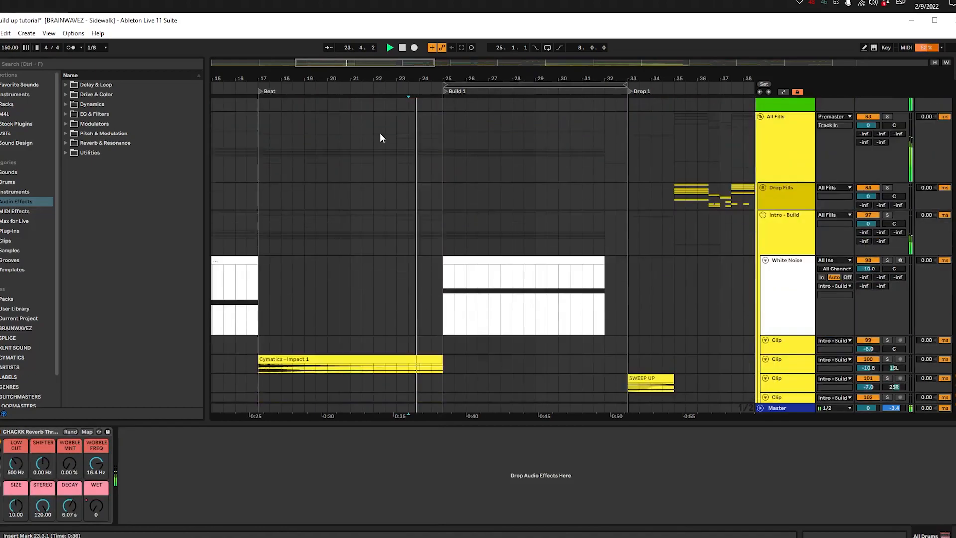
{"action": "scroll", "coordinate": [382, 140], "scroll_direction": "down", "scroll_amount": 10}
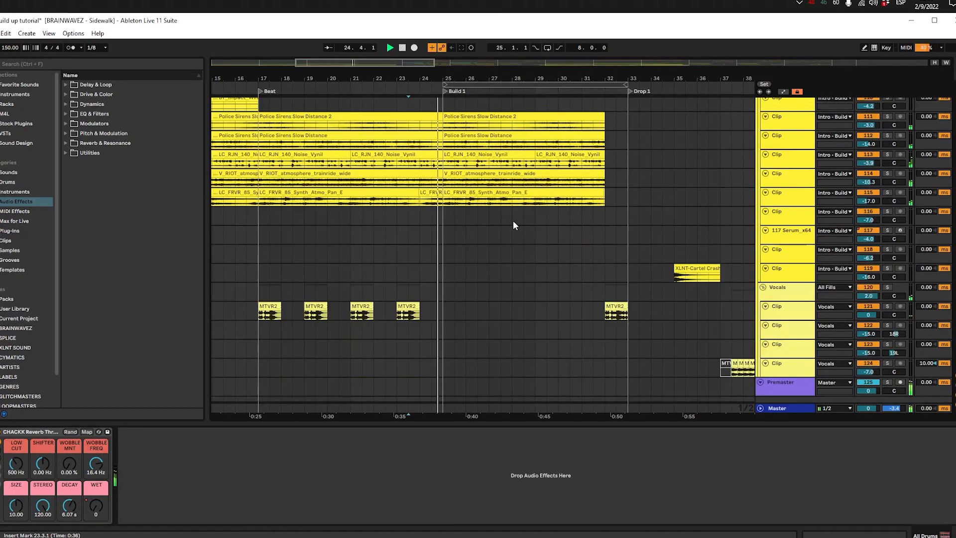
{"action": "left_click", "coordinate": [781, 201]}
{"action": "scroll", "coordinate": [602, 231], "scroll_direction": "up", "scroll_amount": 4}
{"action": "left_click_drag", "start_coordinate": [602, 198], "coordinate": [568, 199]}
{"action": "left_click_drag", "start_coordinate": [777, 186], "coordinate": [676, 258]}
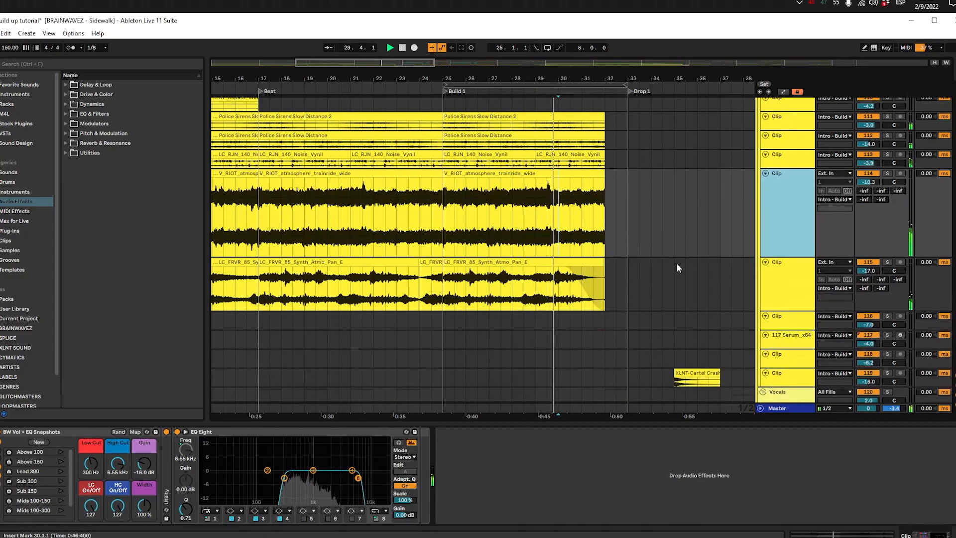
{"action": "left_click", "coordinate": [576, 153]}
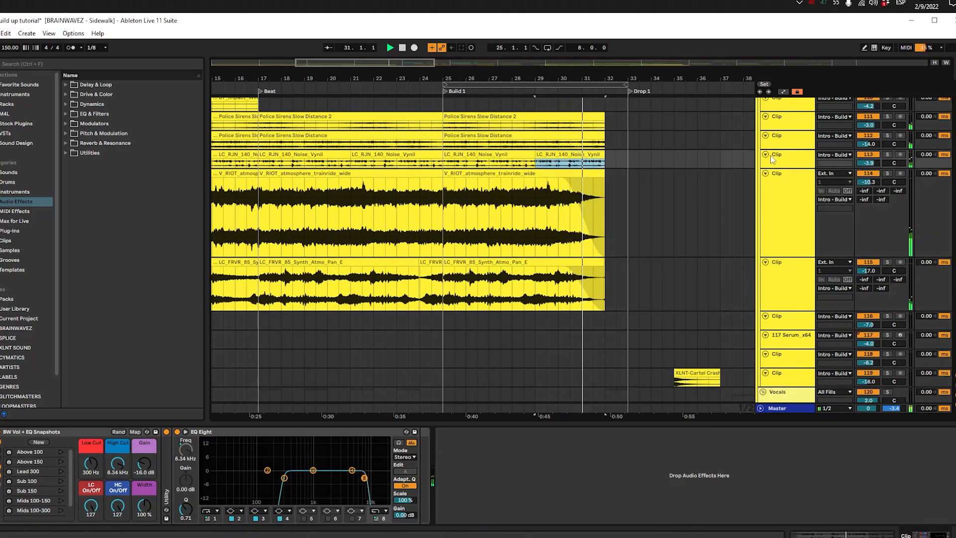
Step: Enlarge tracks 111 to 113 and fade out the last Noise_Vynil clip in Build 1 up to 32.1.1, then stop playback
{"action": "left_click", "coordinate": [629, 141]}
{"action": "left_click", "coordinate": [782, 119]}
{"action": "left_click", "coordinate": [784, 137], "text": "shift"}
{"action": "left_click", "coordinate": [788, 155], "text": "shift"}
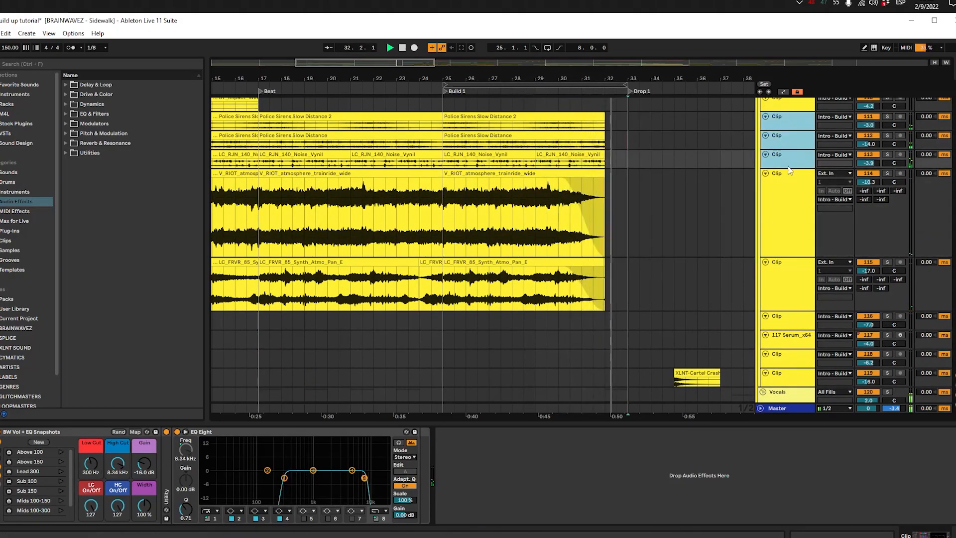
{"action": "left_click_drag", "start_coordinate": [785, 166], "coordinate": [785, 202]}
{"action": "left_click", "coordinate": [539, 188]}
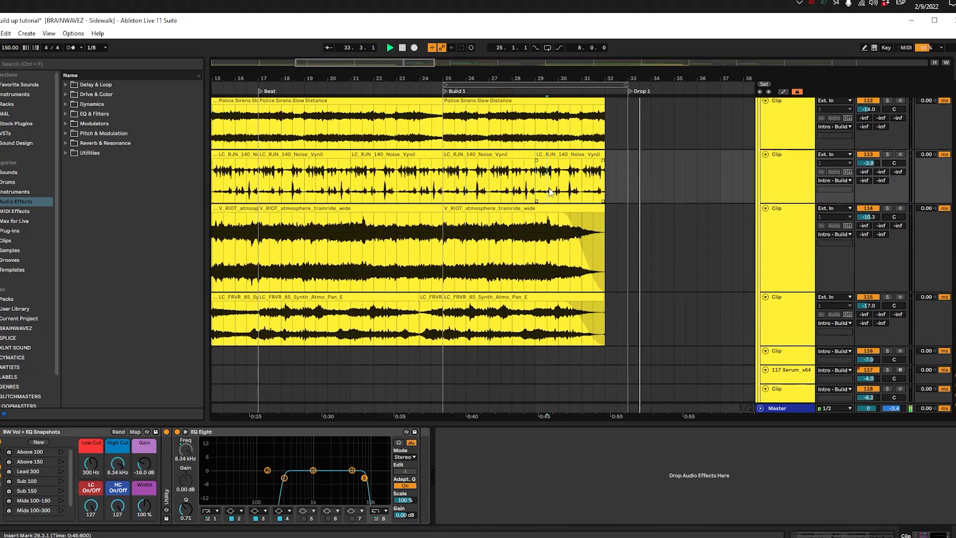
{"action": "scroll", "coordinate": [547, 192], "scroll_direction": "up", "scroll_amount": 3}
{"action": "key", "text": "space"}
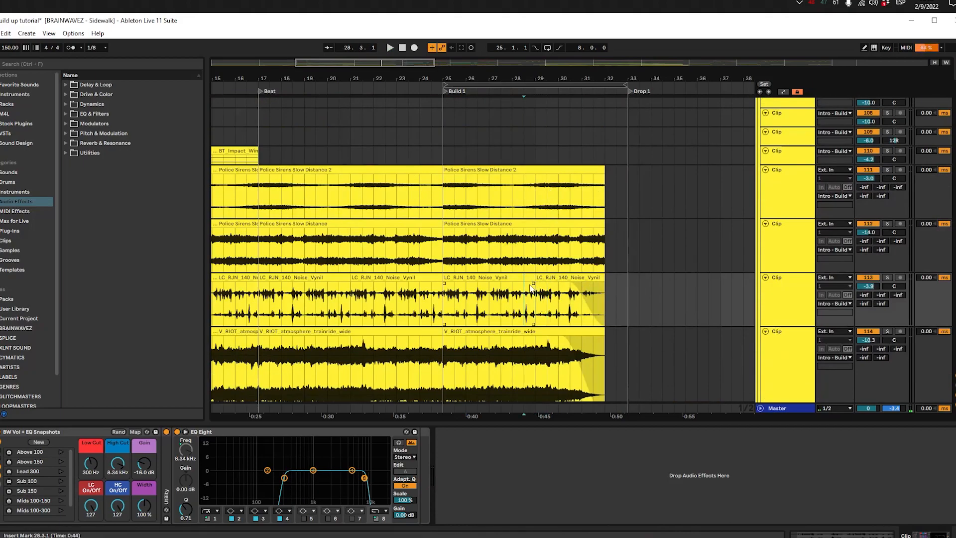
Step: Fade out both Build 1 Police Sirens Slow Distance clips from about bar 30 to 32.1.1
{"action": "left_click", "coordinate": [524, 243]}
{"action": "left_click_drag", "start_coordinate": [603, 230], "coordinate": [541, 233]}
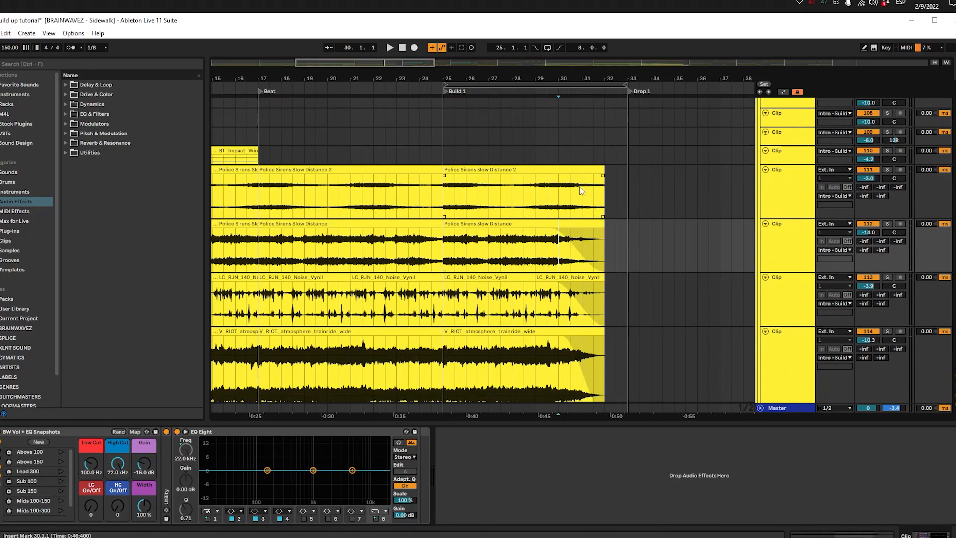
{"action": "left_click", "coordinate": [558, 194]}
{"action": "left_click_drag", "start_coordinate": [598, 179], "coordinate": [556, 198]}
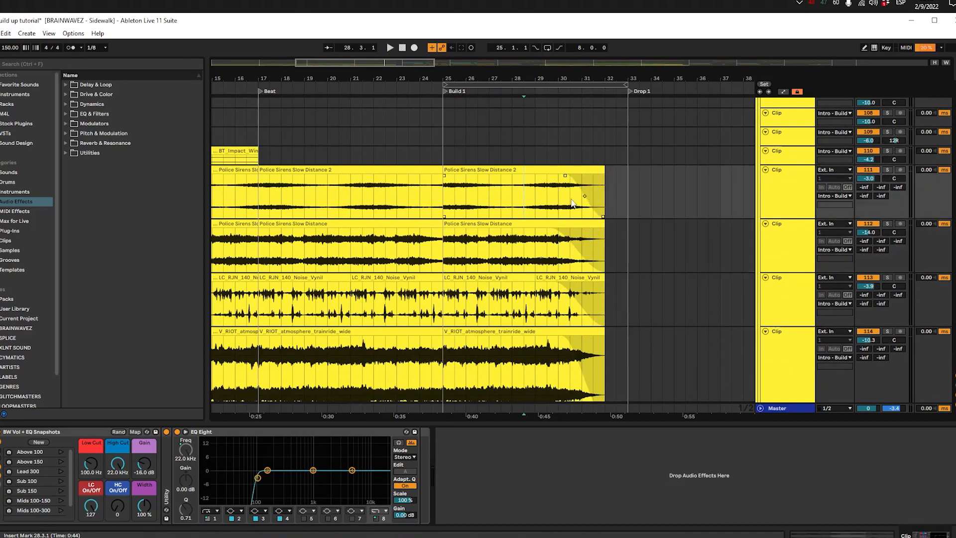
Step: Collapse the atmosphere tracks and show the All Fills group's reverb WET automation in its own enlarged lane
{"action": "scroll", "coordinate": [457, 237], "scroll_direction": "right", "scroll_amount": 5}
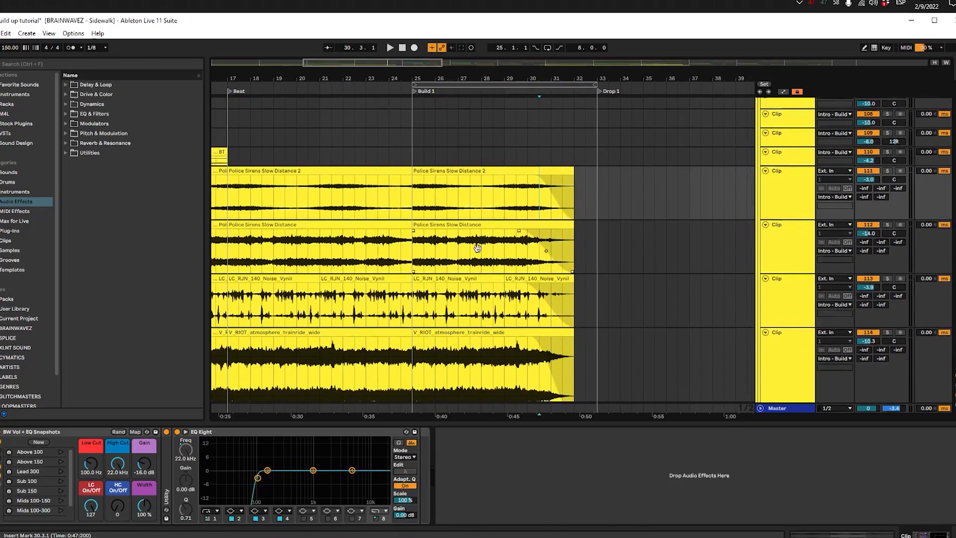
{"action": "left_click", "coordinate": [765, 171], "text": "alt"}
{"action": "scroll", "coordinate": [469, 170], "scroll_direction": "up", "scroll_amount": 3}
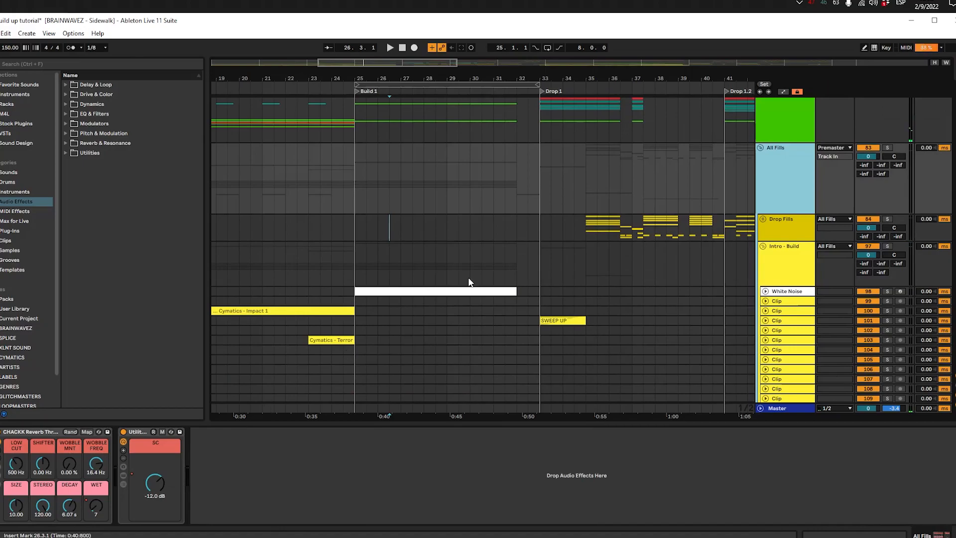
{"action": "key", "text": "a"}
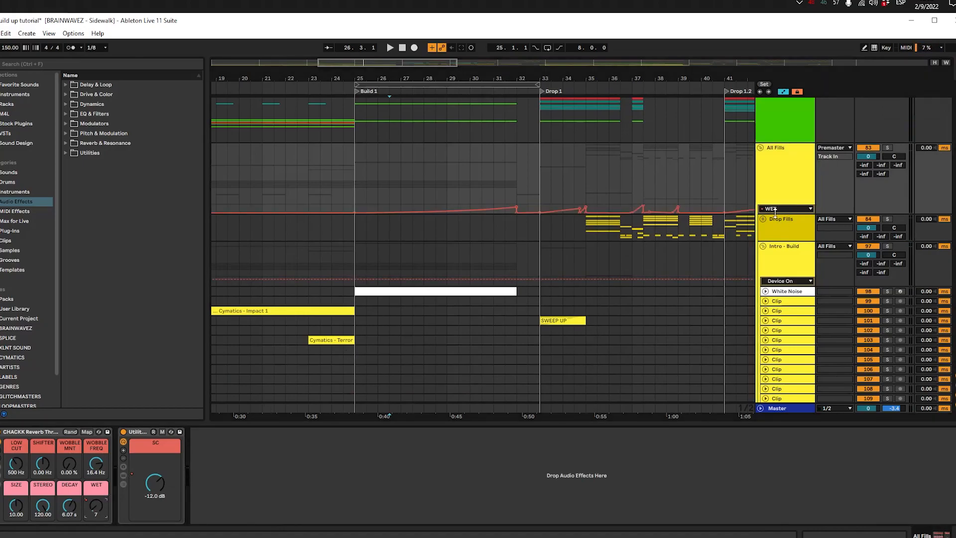
{"action": "left_click_drag", "start_coordinate": [774, 211], "coordinate": [774, 268]}
{"action": "left_click", "coordinate": [356, 207]}
{"action": "scroll", "coordinate": [443, 240], "scroll_direction": "up", "scroll_amount": 5}
{"action": "scroll", "coordinate": [443, 240], "scroll_direction": "down", "scroll_amount": 3}
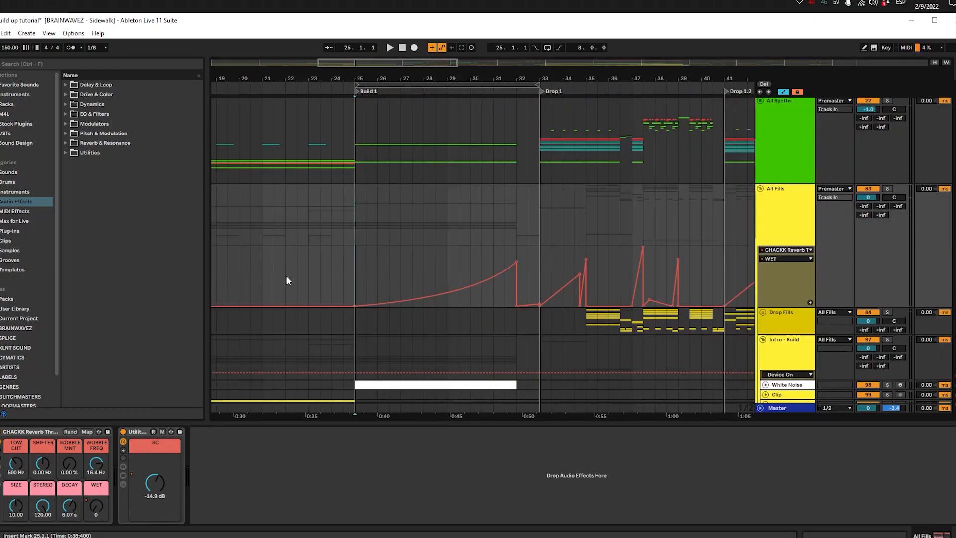
Step: Examine the All Fills reverb WET automation curve from the start of Build 1 to bar 32
{"action": "left_click_drag", "start_coordinate": [359, 261], "coordinate": [528, 262]}
{"action": "left_click", "coordinate": [521, 241]}
{"action": "left_click", "coordinate": [342, 275]}
{"action": "left_click", "coordinate": [369, 271]}
{"action": "left_click", "coordinate": [446, 265]}
Step: Solo the All Fills group and play it from 29.1.1 to hear the reverb throw, then stop at bar 32
{"action": "left_click", "coordinate": [762, 206]}
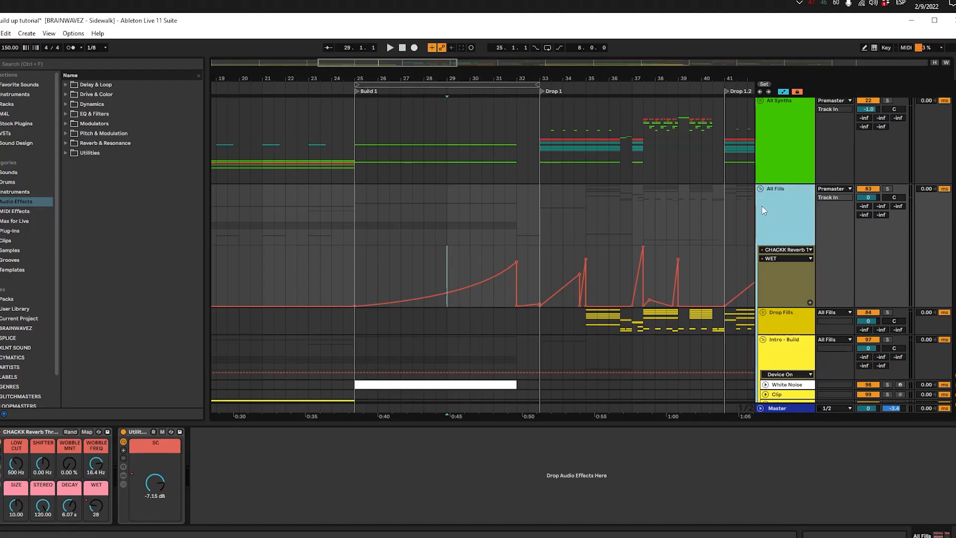
{"action": "key", "text": "space"}
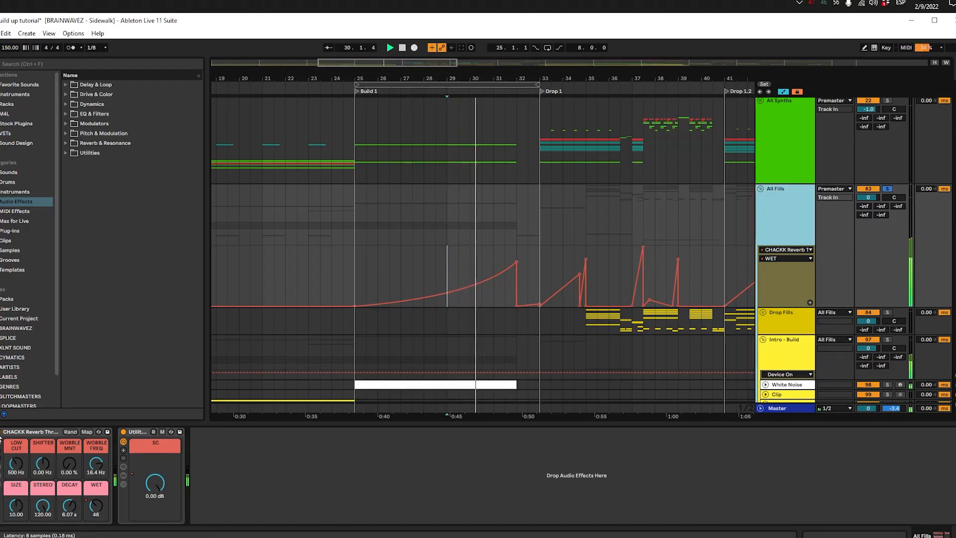
{"action": "left_click", "coordinate": [0, 433]}
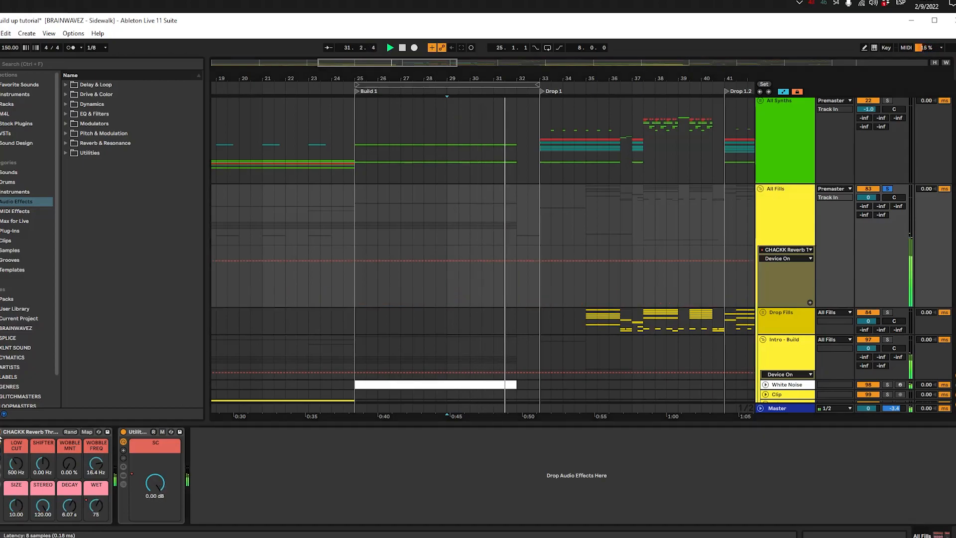
{"action": "key", "text": "space"}
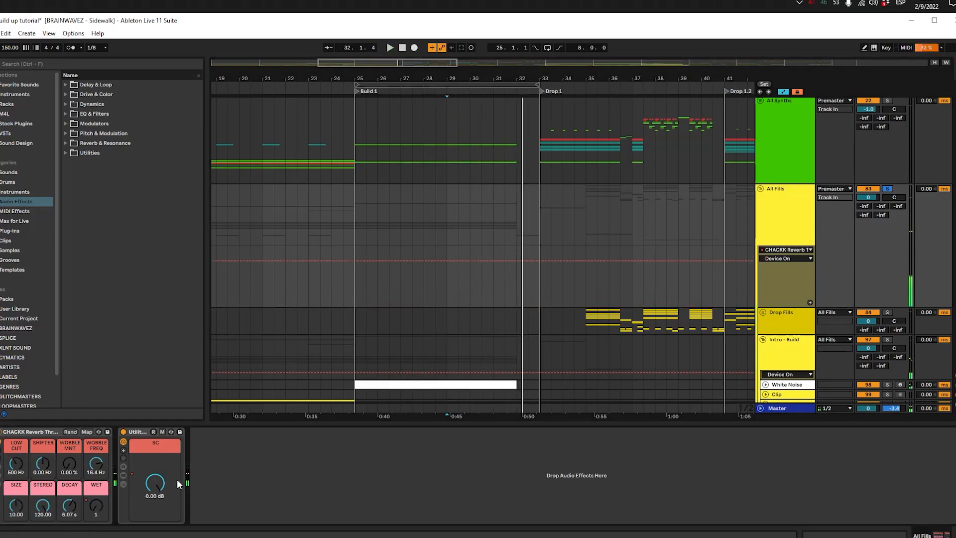
Step: Show the All Fills group's Utility Sidechain SC automation and inspect its dips across Build 1 against the kicks
{"action": "left_click", "coordinate": [154, 482]}
{"action": "scroll", "coordinate": [319, 214], "scroll_direction": "up", "scroll_amount": 2}
{"action": "left_click_drag", "start_coordinate": [319, 214], "coordinate": [237, 277]}
{"action": "left_click", "coordinate": [321, 354]}
{"action": "scroll", "coordinate": [282, 309], "scroll_direction": "up", "scroll_amount": 2}
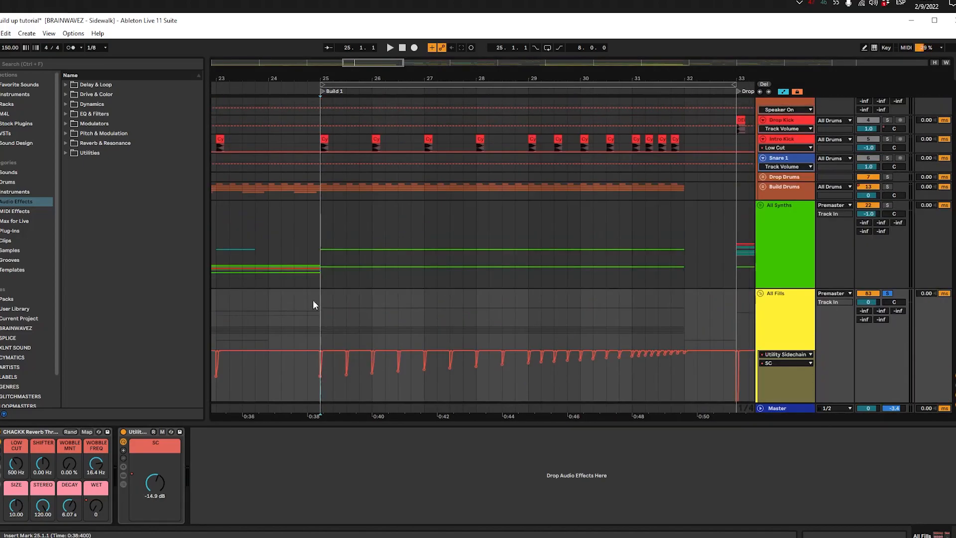
{"action": "scroll", "coordinate": [357, 344], "scroll_direction": "up", "scroll_amount": 3}
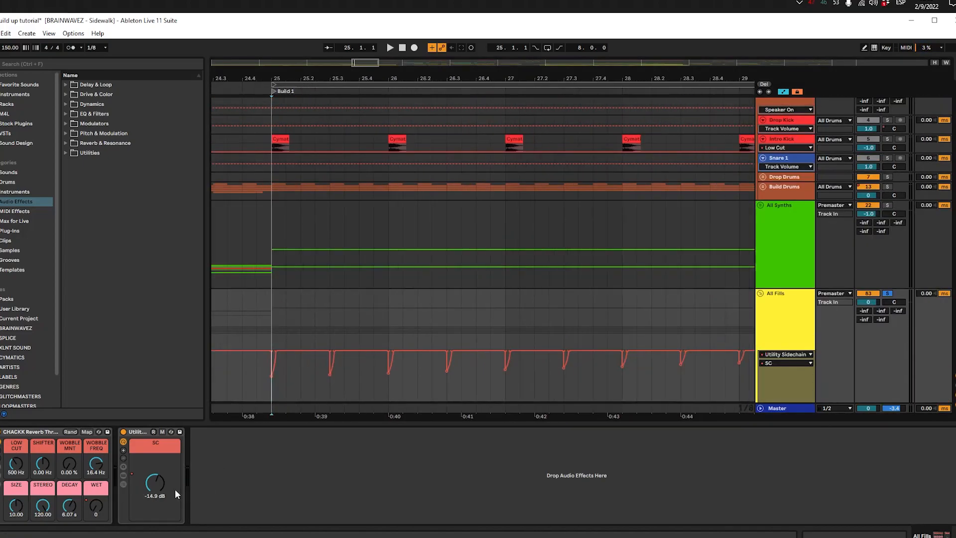
{"action": "scroll", "coordinate": [258, 320], "scroll_direction": "down", "scroll_amount": 2}
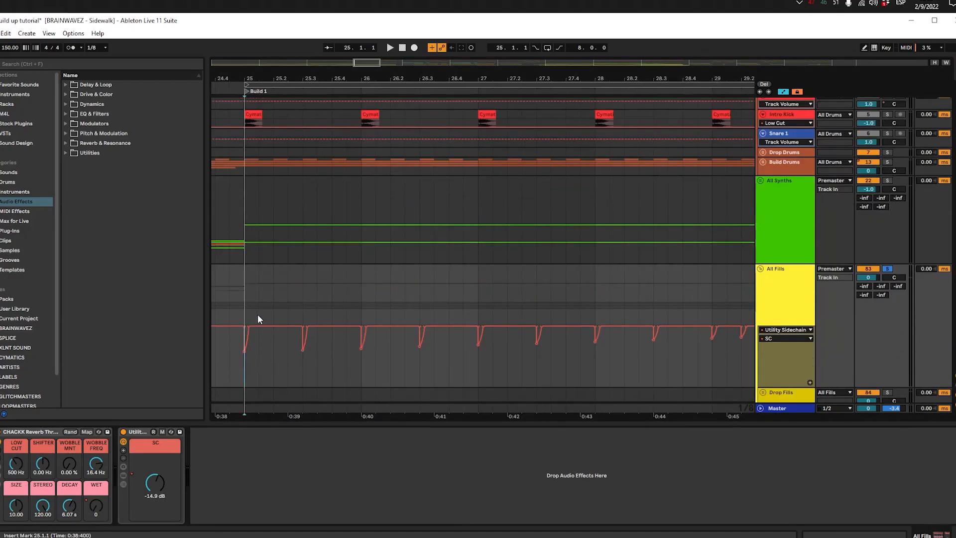
{"action": "scroll", "coordinate": [303, 356], "scroll_direction": "down", "scroll_amount": 3}
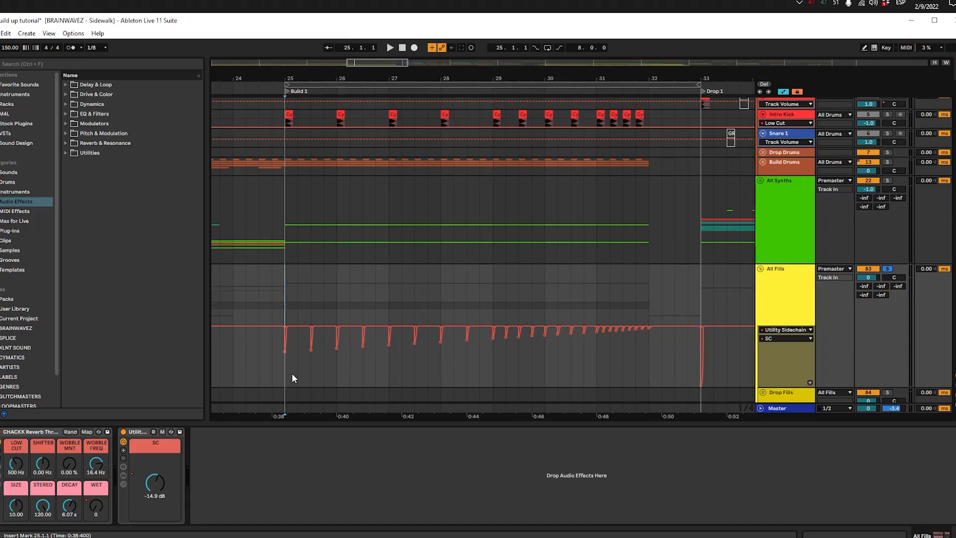
{"action": "left_click_drag", "start_coordinate": [288, 371], "coordinate": [637, 348]}
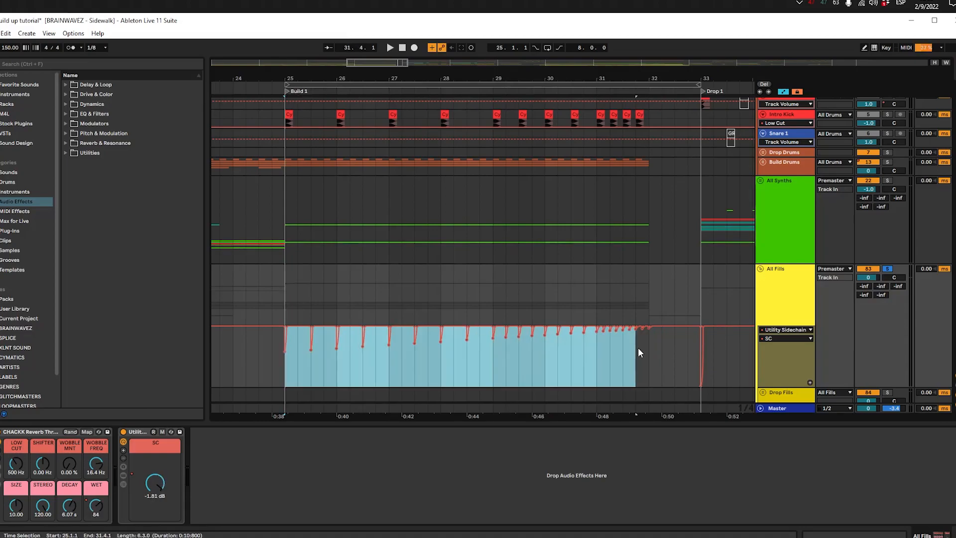
{"action": "left_click", "coordinate": [311, 360]}
Step: Copy the Intro Kick clip to the third beat of each bar from bar 25 to bar 28
{"action": "left_click_drag", "start_coordinate": [309, 111], "coordinate": [295, 117]}
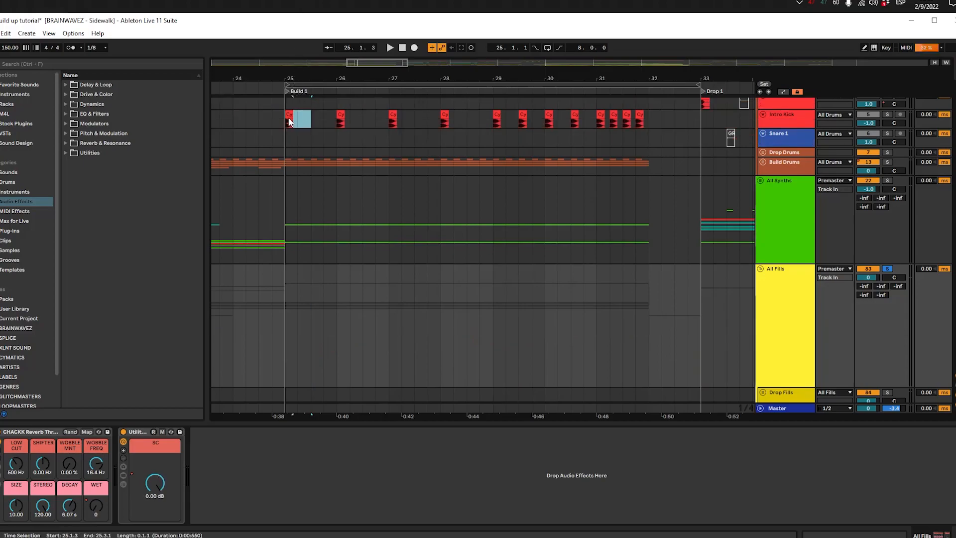
{"action": "key", "text": "ctrl+d"}
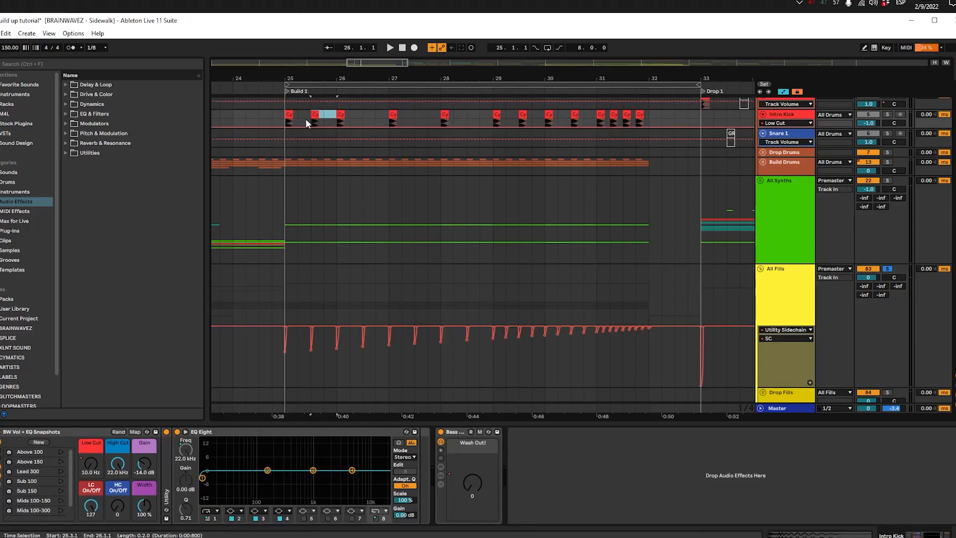
{"action": "left_click", "coordinate": [363, 119]}
{"action": "key", "text": "ctrl+v"}
{"action": "left_click", "coordinate": [415, 120]}
{"action": "key", "text": "ctrl+v"}
{"action": "left_click", "coordinate": [463, 119]}
Step: Paste the kick clip into the empty beats of bars 29 and 30 so the Intro Kick hits on every beat
{"action": "key", "text": "ctrl+v"}
{"action": "left_click", "coordinate": [505, 118]}
{"action": "key", "text": "ctrl+v"}
{"action": "key", "text": "ctrl+v"}
{"action": "key", "text": "ctrl+v"}
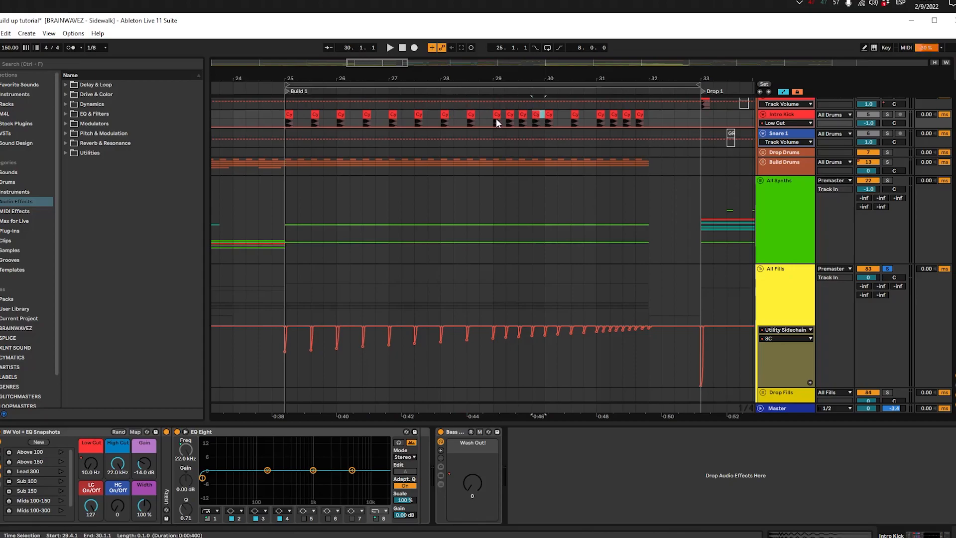
{"action": "key", "text": "ctrl+v"}
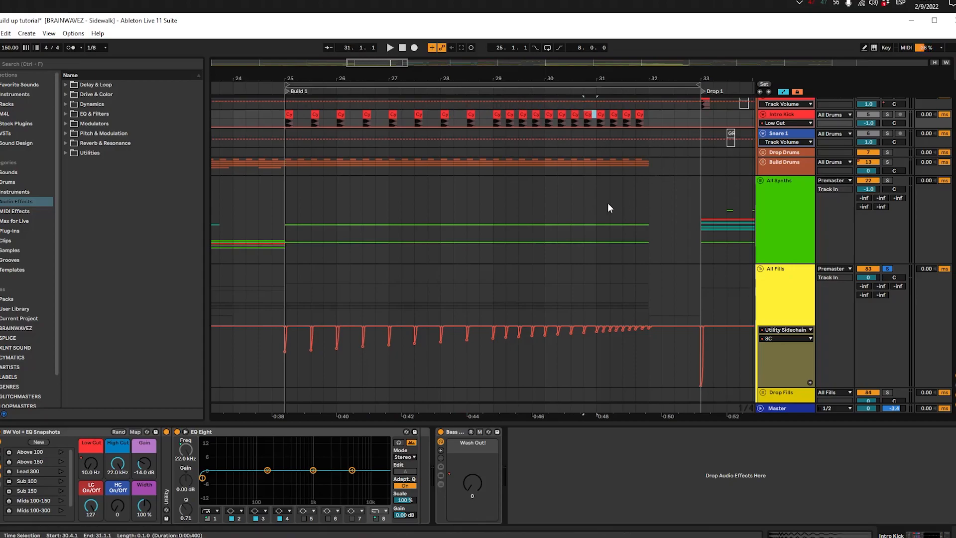
Step: Duplicate the Intro Kick clip on every eighth note through bar 31, ending before 32.1.1
{"action": "scroll", "coordinate": [646, 171], "scroll_direction": "up", "scroll_amount": 2}
{"action": "scroll", "coordinate": [536, 175], "scroll_direction": "up", "scroll_amount": 4}
{"action": "scroll", "coordinate": [559, 160], "scroll_direction": "down", "scroll_amount": 3}
{"action": "left_click_drag", "start_coordinate": [559, 159], "coordinate": [330, 262]}
{"action": "left_click_drag", "start_coordinate": [354, 174], "coordinate": [380, 169]}
{"action": "key", "text": "ctrl+d"}
{"action": "key", "text": "ctrl+d"}
{"action": "key", "text": "ctrl+d"}
{"action": "key", "text": "ctrl+d"}
{"action": "key", "text": "ctrl+d"}
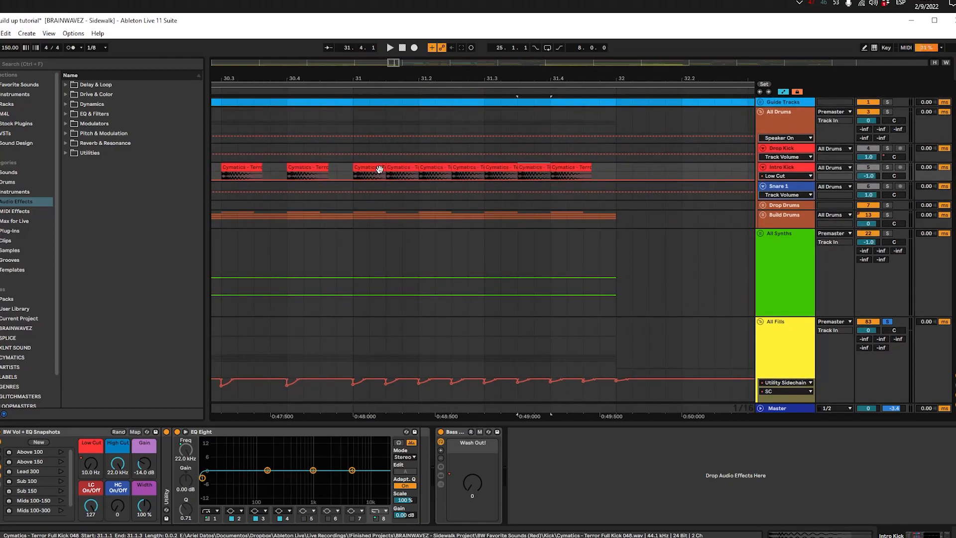
{"action": "key", "text": "ctrl+d"}
Step: Examine the depth and spacing of the All Fills SC sidechain dips from the start of Build 1
{"action": "scroll", "coordinate": [557, 212], "scroll_direction": "down", "scroll_amount": 5}
{"action": "left_click", "coordinate": [364, 266]}
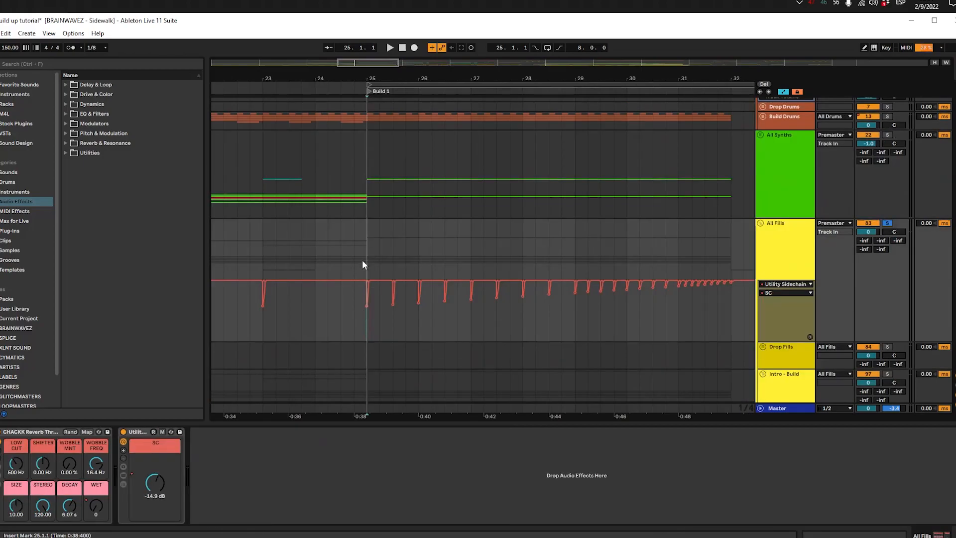
{"action": "left_click_drag", "start_coordinate": [326, 271], "coordinate": [268, 283]}
{"action": "left_click", "coordinate": [319, 336]}
{"action": "left_click", "coordinate": [303, 275]}
{"action": "left_click_drag", "start_coordinate": [334, 350], "coordinate": [281, 345]}
{"action": "scroll", "coordinate": [271, 209], "scroll_direction": "up", "scroll_amount": 2}
{"action": "scroll", "coordinate": [272, 211], "scroll_direction": "down", "scroll_amount": 2}
{"action": "mouse_move", "coordinate": [251, 318]}
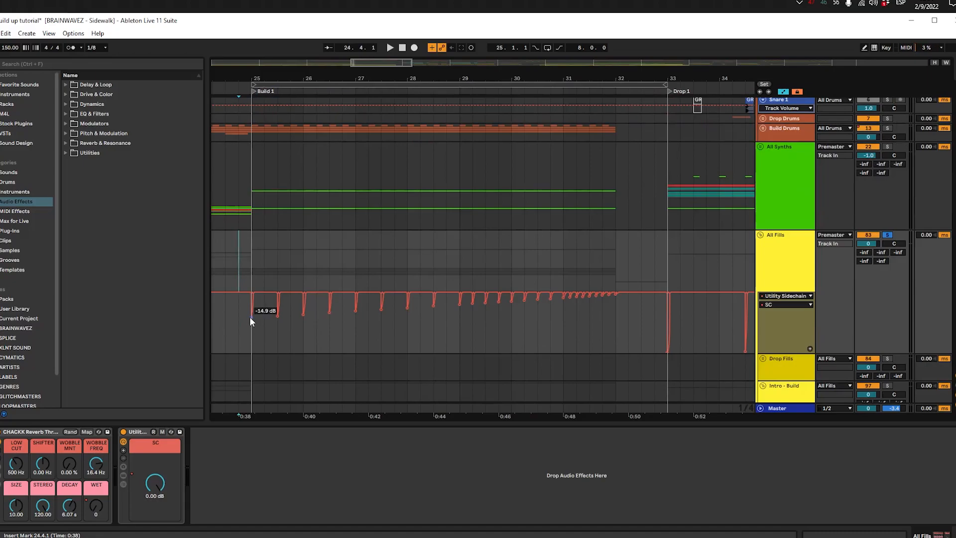
Step: Inspect the SC sidechain dip at the start of Drop 1 and compare it with the Build 1 dips
{"action": "left_click_drag", "start_coordinate": [693, 329], "coordinate": [491, 305]}
{"action": "scroll", "coordinate": [472, 306], "scroll_direction": "up", "scroll_amount": 5}
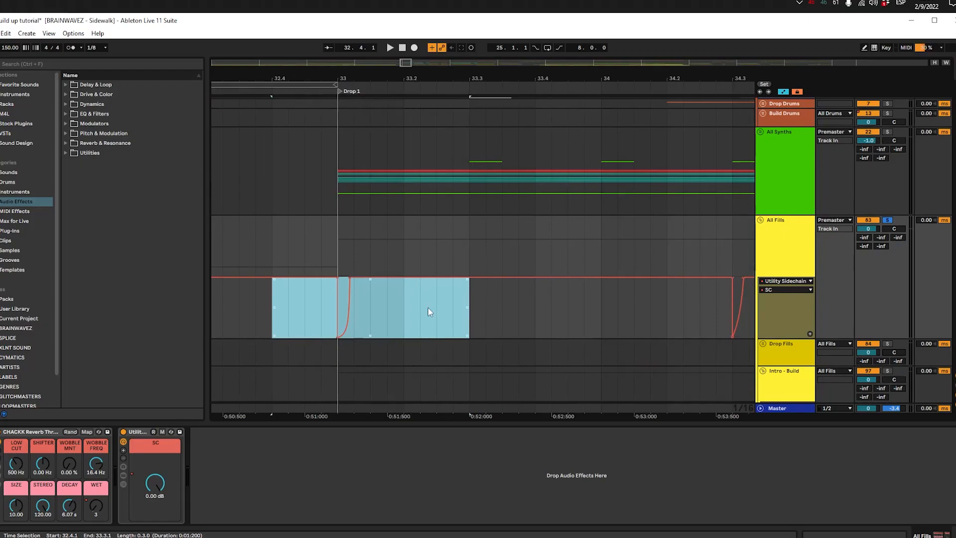
{"action": "scroll", "coordinate": [423, 308], "scroll_direction": "down", "scroll_amount": 6}
{"action": "left_click", "coordinate": [346, 329]}
{"action": "scroll", "coordinate": [307, 332], "scroll_direction": "left", "scroll_amount": 4}
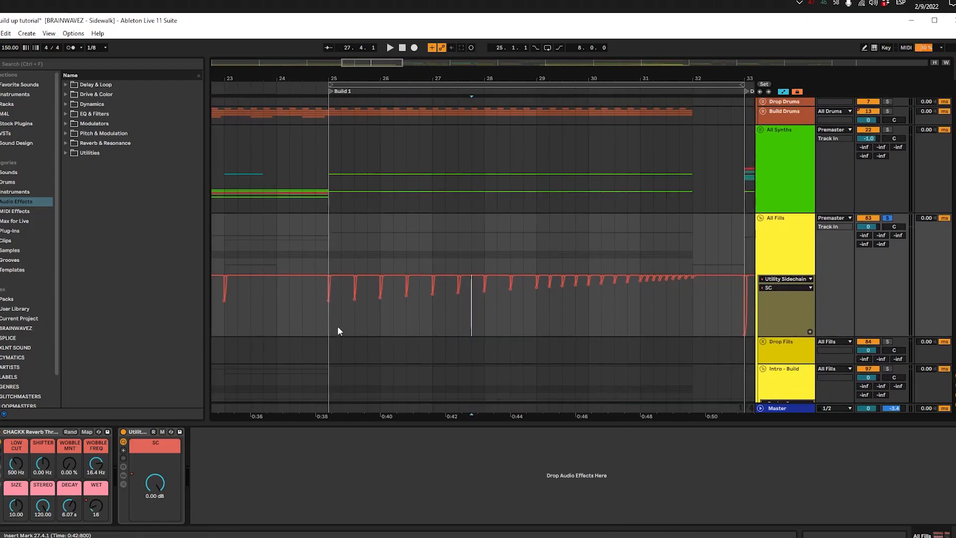
Step: Solo the Intro Kick track and play its accelerating pattern from 29.1.1 with the track enlarged
{"action": "left_click_drag", "start_coordinate": [325, 240], "coordinate": [614, 269]}
{"action": "left_click", "coordinate": [615, 319]}
{"action": "left_click_drag", "start_coordinate": [558, 318], "coordinate": [263, 330]}
{"action": "key", "text": "space"}
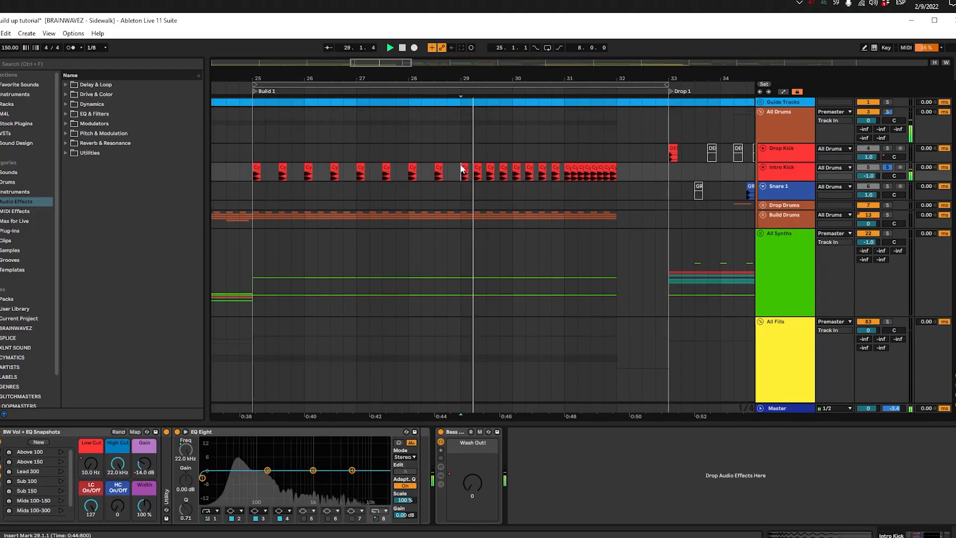
{"action": "left_click_drag", "start_coordinate": [767, 180], "coordinate": [769, 206]}
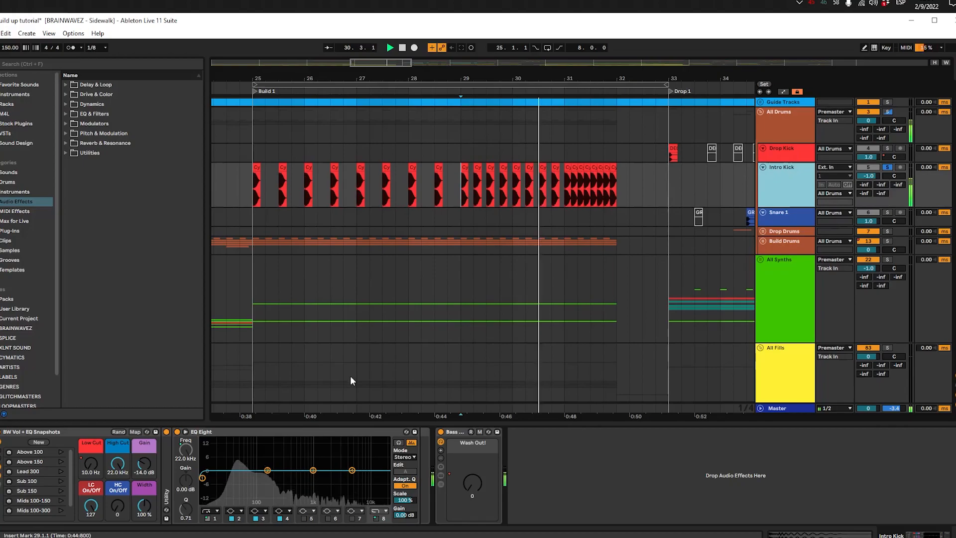
Step: Ramp the Intro Kick's Low Cut automation up from 29.1.1 to about 546 Hz at 32.1.1 while playing the soloed pattern
{"action": "key", "text": "a"}
{"action": "key", "text": "space"}
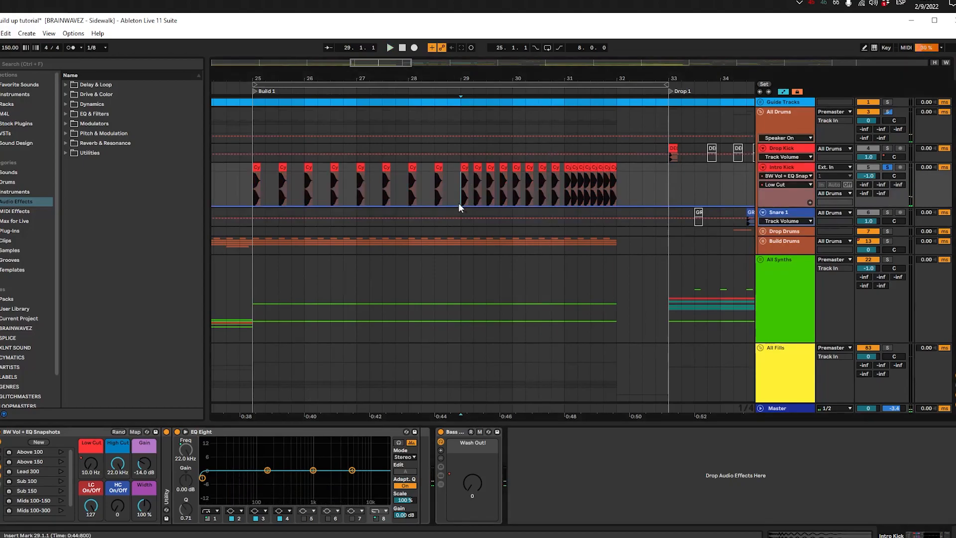
{"action": "key", "text": "space"}
{"action": "left_click_drag", "start_coordinate": [618, 206], "coordinate": [616, 191]}
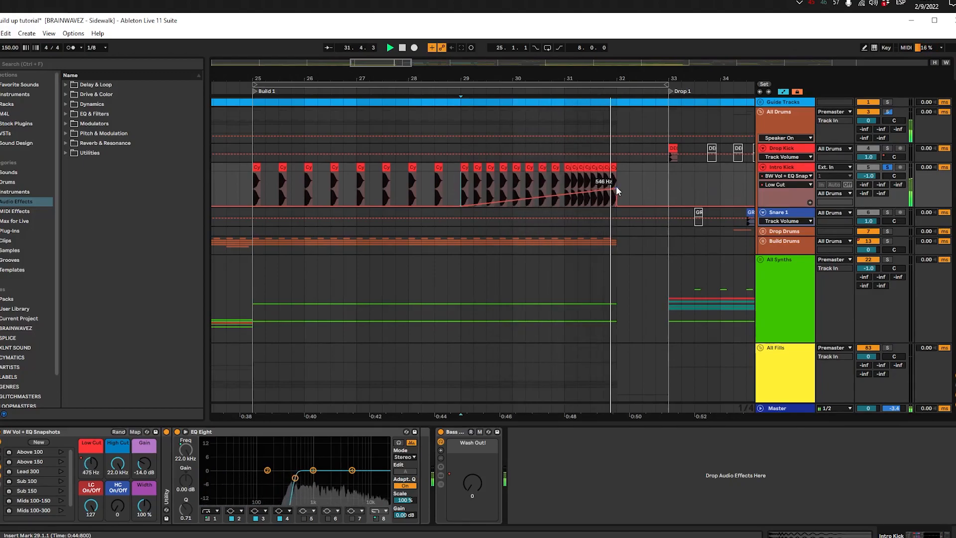
{"action": "key", "text": "space"}
Step: Play Build 1 from 25.1.1 with the Intro Kick unsoloed and review the drum, synth and fill automation
{"action": "left_click", "coordinate": [251, 184]}
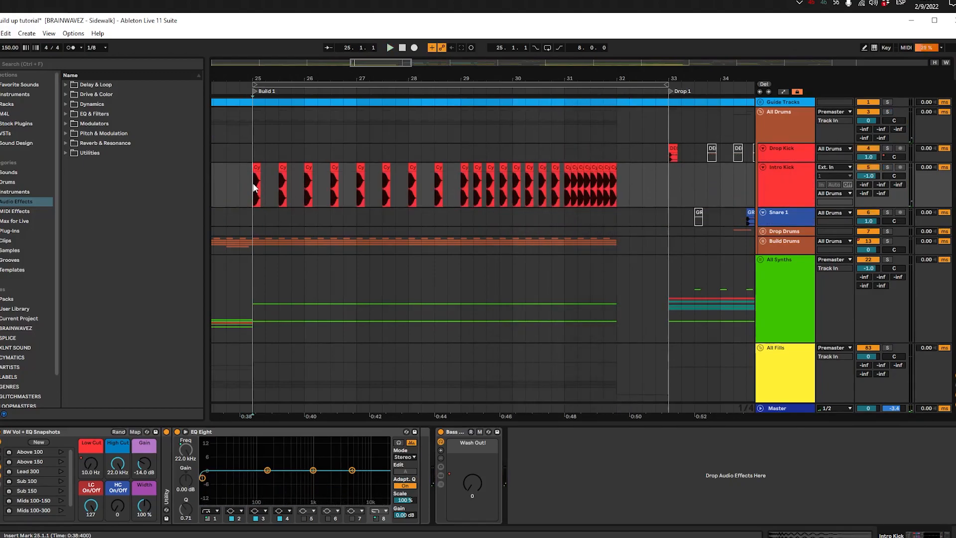
{"action": "key", "text": "space"}
{"action": "scroll", "coordinate": [253, 186], "scroll_direction": "down", "scroll_amount": 4}
{"action": "scroll", "coordinate": [256, 187], "scroll_direction": "down", "scroll_amount": 2}
{"action": "scroll", "coordinate": [449, 231], "scroll_direction": "up", "scroll_amount": 5}
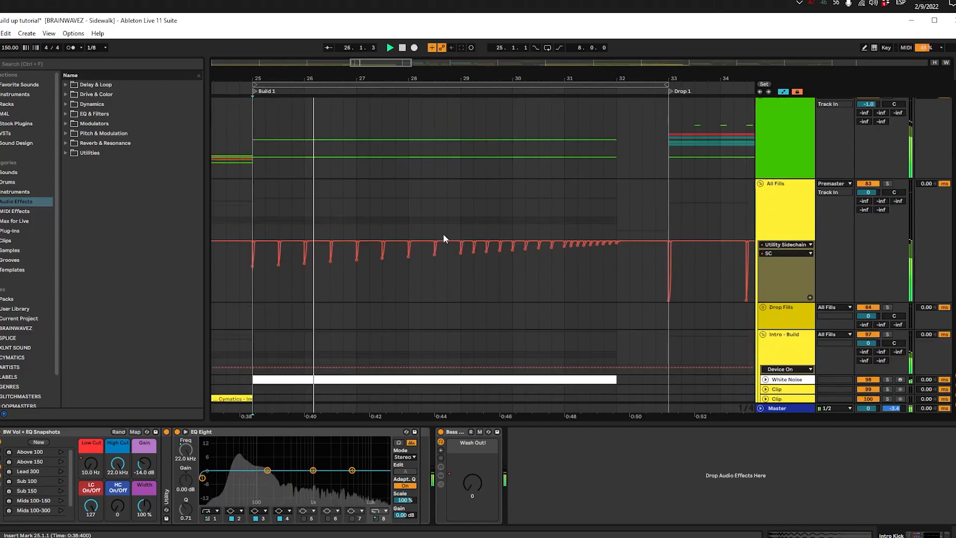
{"action": "scroll", "coordinate": [466, 226], "scroll_direction": "down", "scroll_amount": 3}
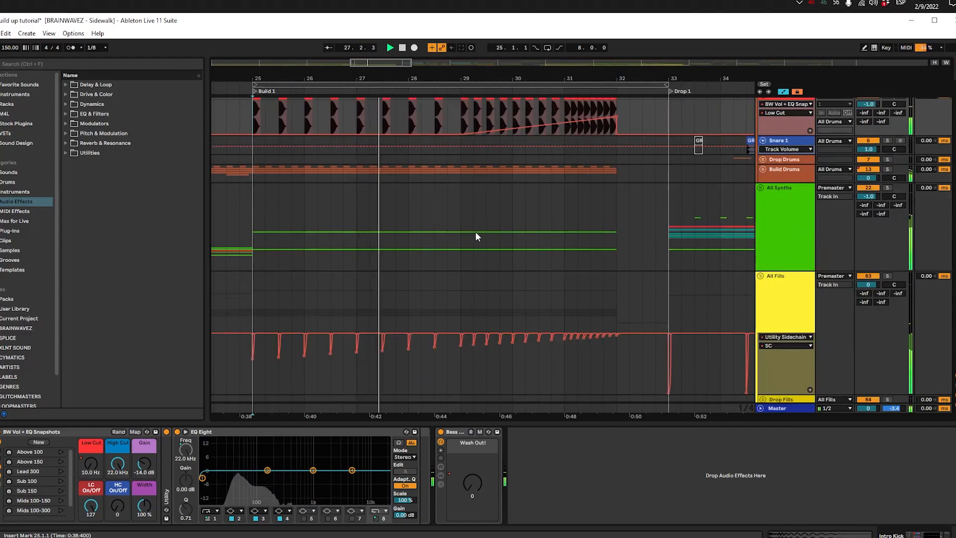
{"action": "scroll", "coordinate": [478, 233], "scroll_direction": "up", "scroll_amount": 3}
{"action": "scroll", "coordinate": [505, 237], "scroll_direction": "down", "scroll_amount": 3}
{"action": "scroll", "coordinate": [402, 213], "scroll_direction": "down", "scroll_amount": 10}
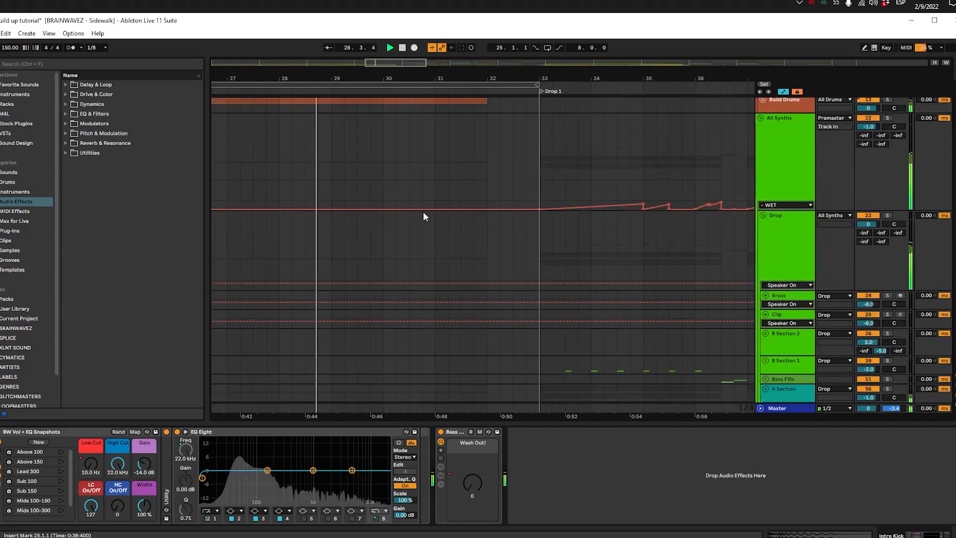
{"action": "key", "text": "a"}
{"action": "scroll", "coordinate": [747, 224], "scroll_direction": "up", "scroll_amount": 3}
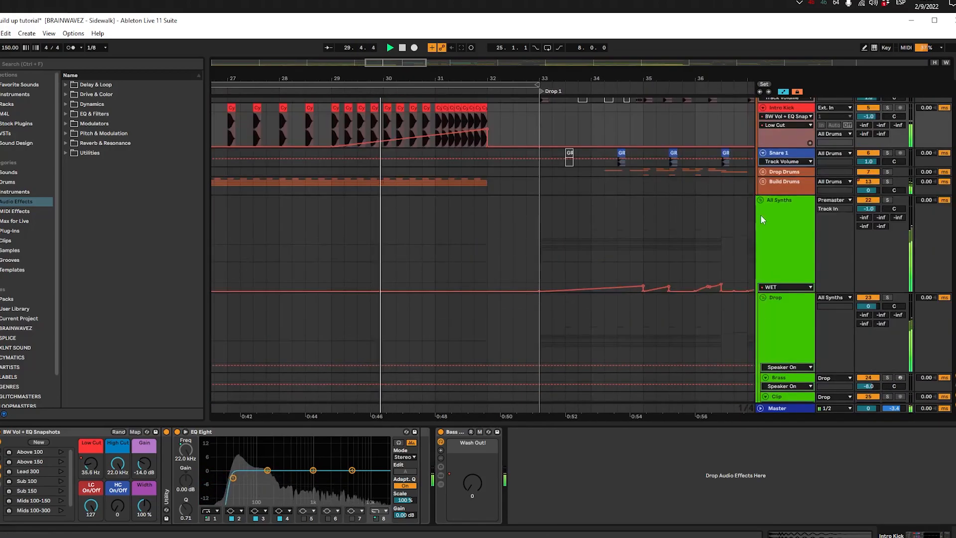
Step: Examine the All Fills SC sidechain automation and White Noise clip across Build 1 while playback runs into Drop 1
{"action": "left_click", "coordinate": [762, 216]}
{"action": "scroll", "coordinate": [746, 224], "scroll_direction": "down", "scroll_amount": 3}
{"action": "scroll", "coordinate": [576, 327], "scroll_direction": "down", "scroll_amount": 10}
{"action": "scroll", "coordinate": [617, 264], "scroll_direction": "down", "scroll_amount": 10}
{"action": "left_click", "coordinate": [433, 203]}
{"action": "scroll", "coordinate": [342, 179], "scroll_direction": "down", "scroll_amount": 5}
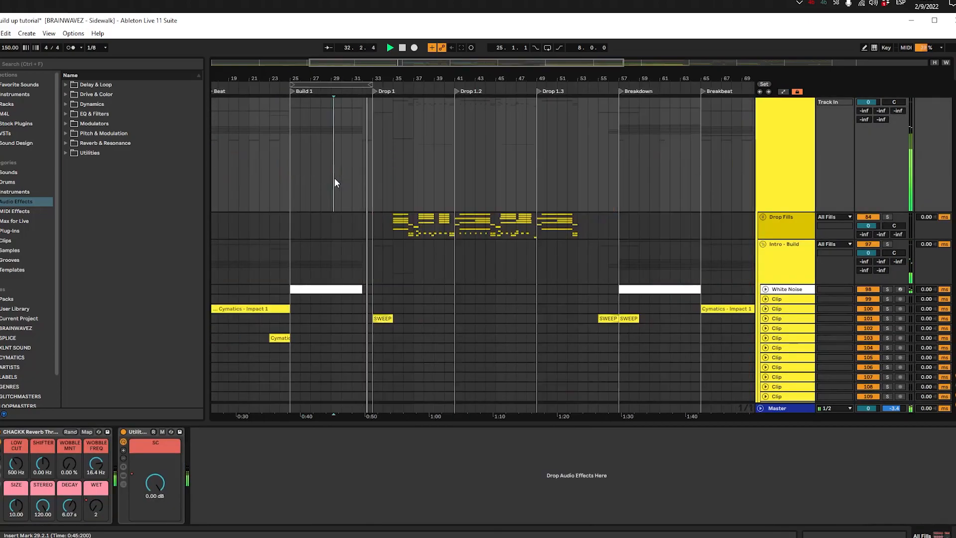
{"action": "left_click", "coordinate": [292, 129]}
{"action": "scroll", "coordinate": [292, 129], "scroll_direction": "up", "scroll_amount": 5}
{"action": "scroll", "coordinate": [339, 258], "scroll_direction": "up", "scroll_amount": 15}
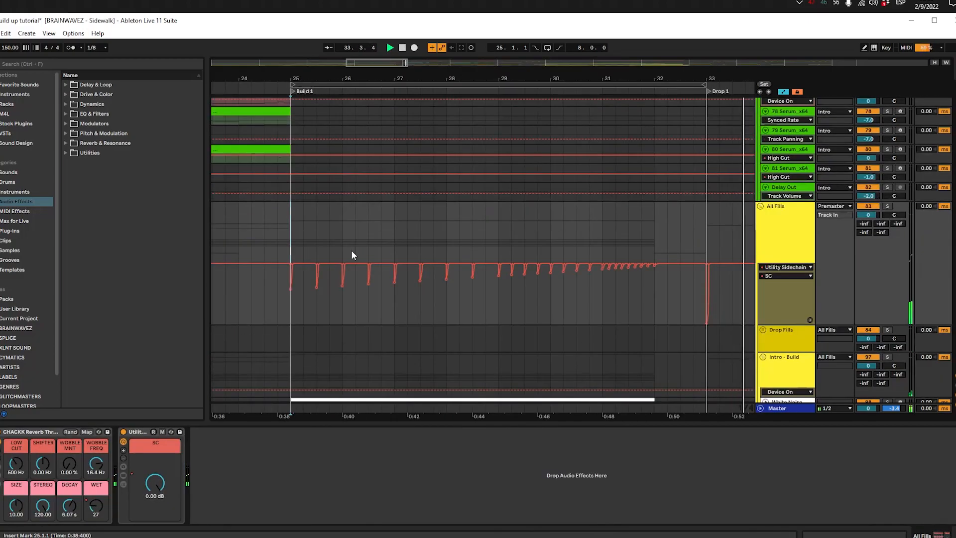
{"action": "scroll", "coordinate": [347, 268], "scroll_direction": "down", "scroll_amount": 3}
{"action": "scroll", "coordinate": [347, 264], "scroll_direction": "up", "scroll_amount": 20}
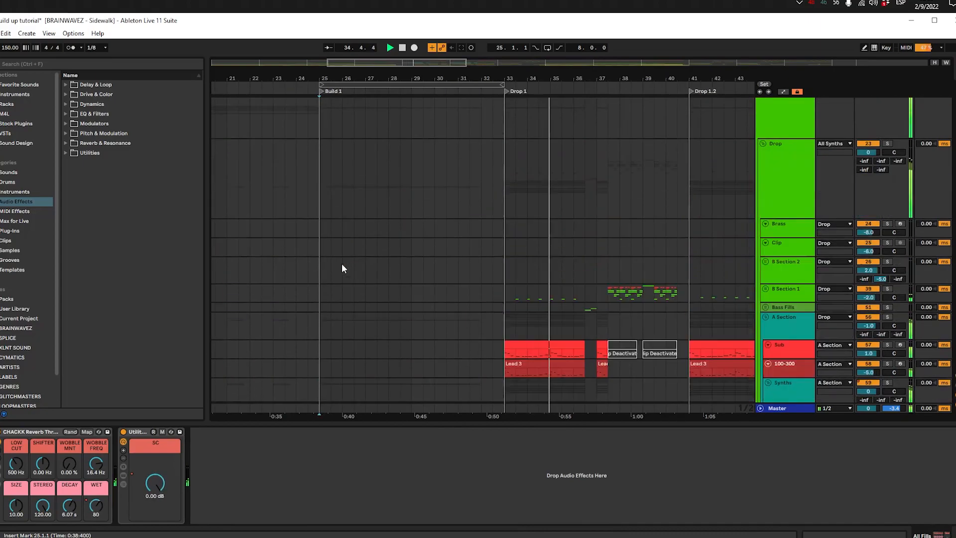
Step: Stop playback, hide the device view and return to 25.1.1 on the Intro Kick track
{"action": "left_click", "coordinate": [291, 169]}
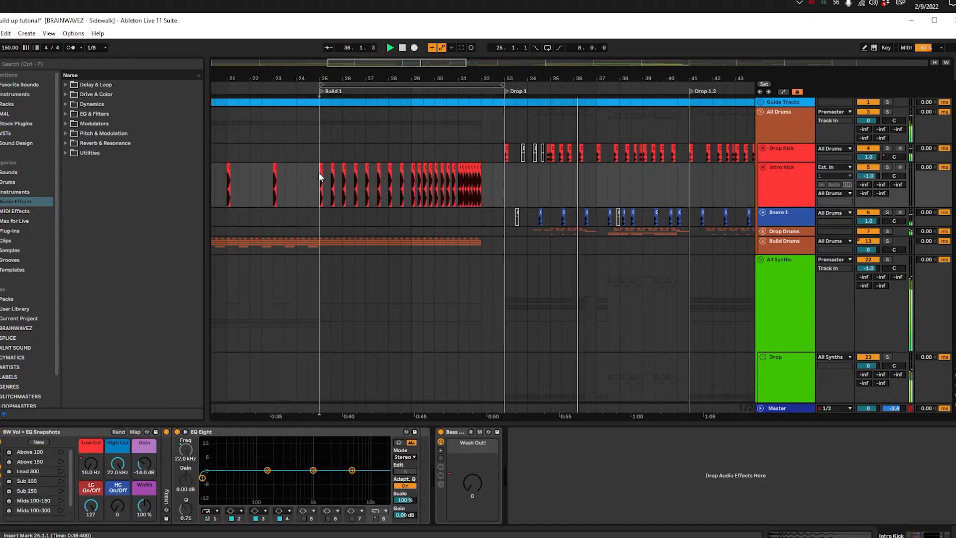
{"action": "scroll", "coordinate": [316, 173], "scroll_direction": "up", "scroll_amount": 4}
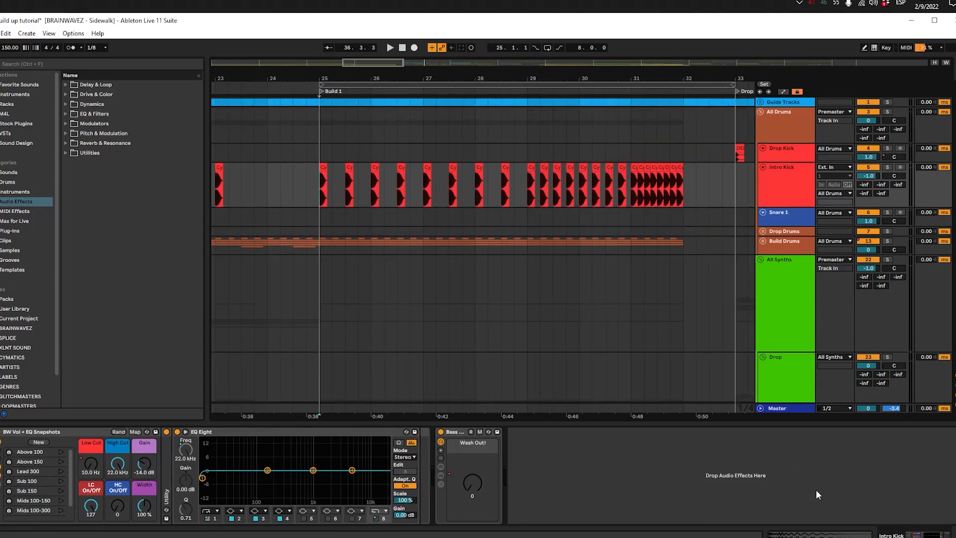
{"action": "left_click", "coordinate": [950, 535]}
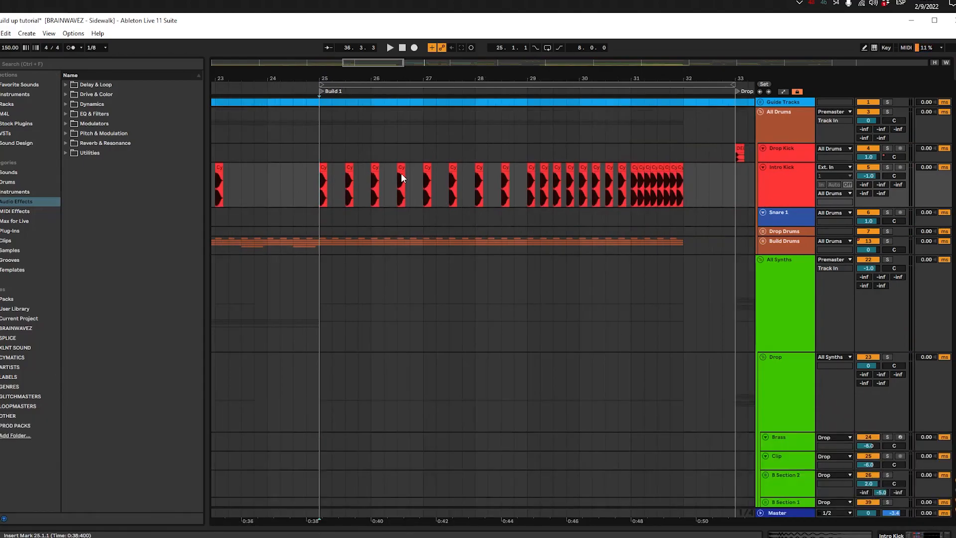
{"action": "scroll", "coordinate": [363, 192], "scroll_direction": "right", "scroll_amount": 2}
{"action": "left_click", "coordinate": [262, 190]}
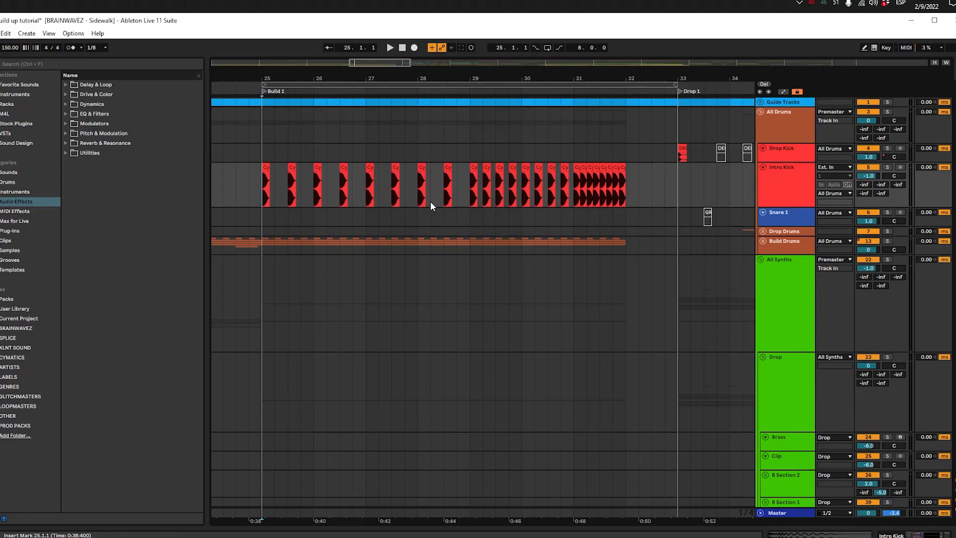
Step: Solo the Intro Kick and compare its hits from 25.1.1 with the All Synths SC sidechain dips
{"action": "scroll", "coordinate": [427, 221], "scroll_direction": "down", "scroll_amount": 4}
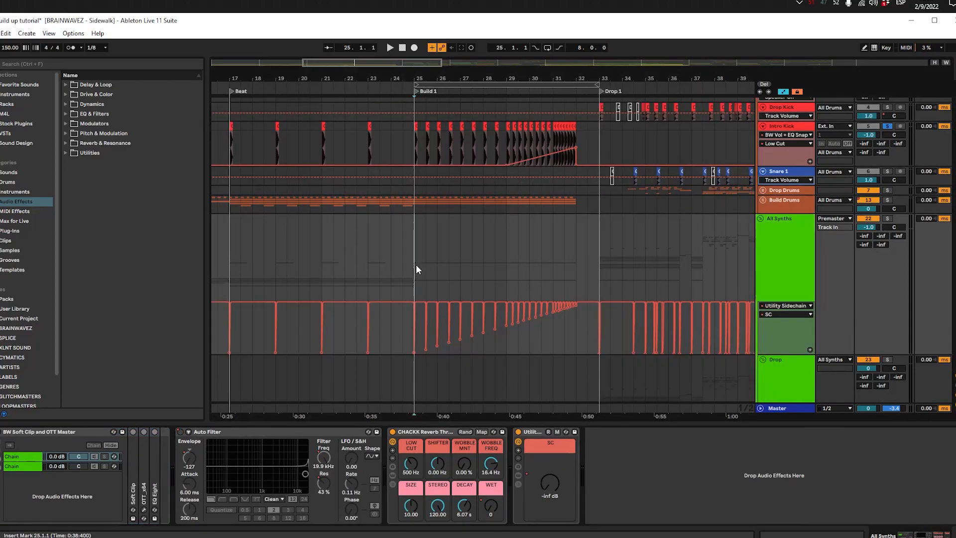
{"action": "scroll", "coordinate": [417, 264], "scroll_direction": "down", "scroll_amount": 3}
{"action": "scroll", "coordinate": [419, 261], "scroll_direction": "up", "scroll_amount": 2}
{"action": "scroll", "coordinate": [473, 234], "scroll_direction": "up", "scroll_amount": 3}
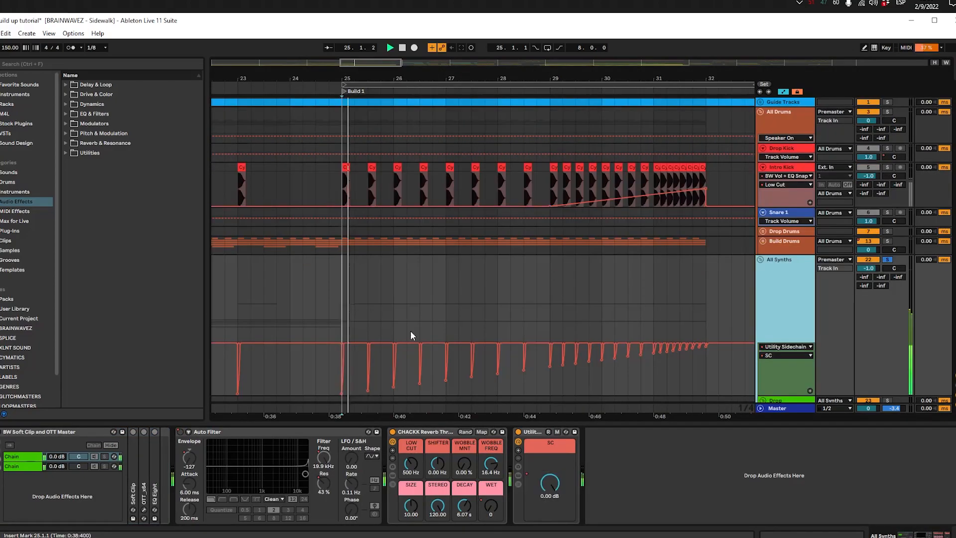
{"action": "key", "text": "space"}
{"action": "left_click", "coordinate": [334, 294]}
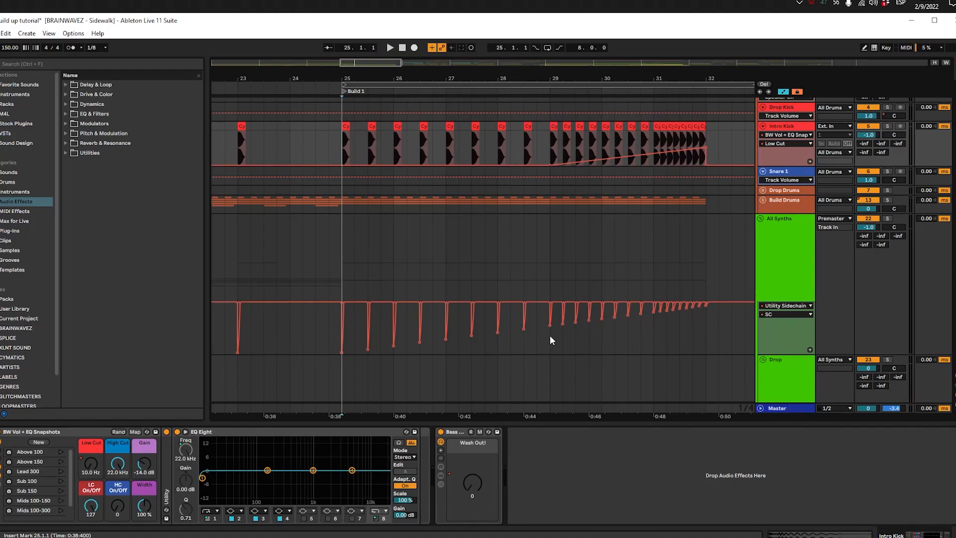
Step: Select the All Synths SC automation over the first four bars of Build 1, from 25.1.1 to 29.1.1
{"action": "left_click_drag", "start_coordinate": [550, 312], "coordinate": [347, 352]}
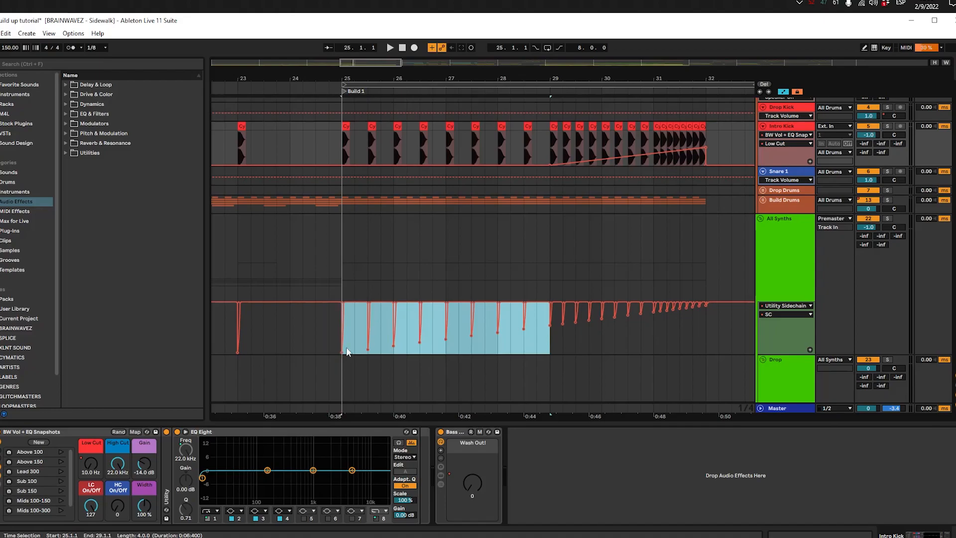
{"action": "left_click", "coordinate": [523, 357]}
{"action": "left_click_drag", "start_coordinate": [550, 347], "coordinate": [343, 347]}
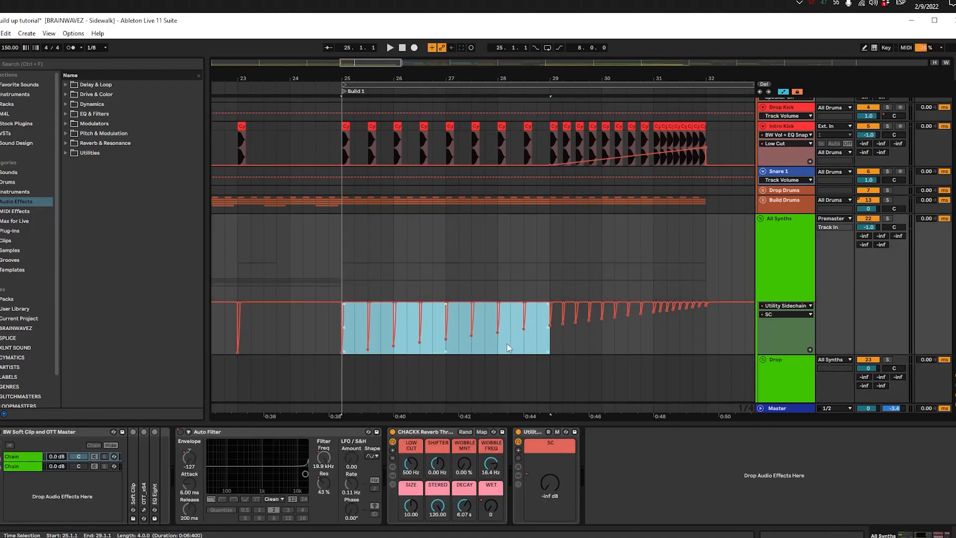
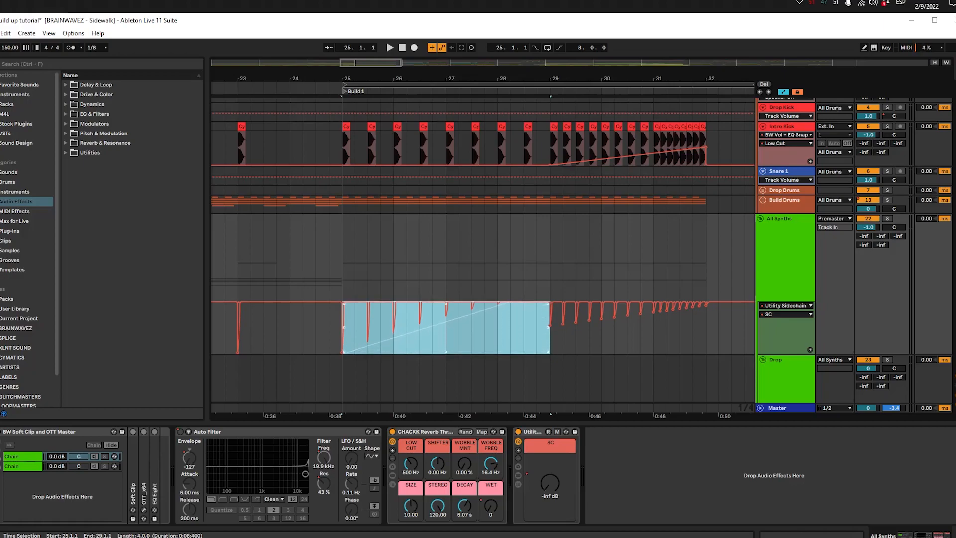
Step: Go from the Build 1 effects in the Intro - Build group to the riser clips in the Build 2 section
{"action": "mouse_move", "coordinate": [548, 315]}
{"action": "left_mouse_down"}
{"action": "mouse_move", "coordinate": [548, 264]}
{"action": "mouse_move", "coordinate": [549, 317]}
{"action": "left_mouse_up"}
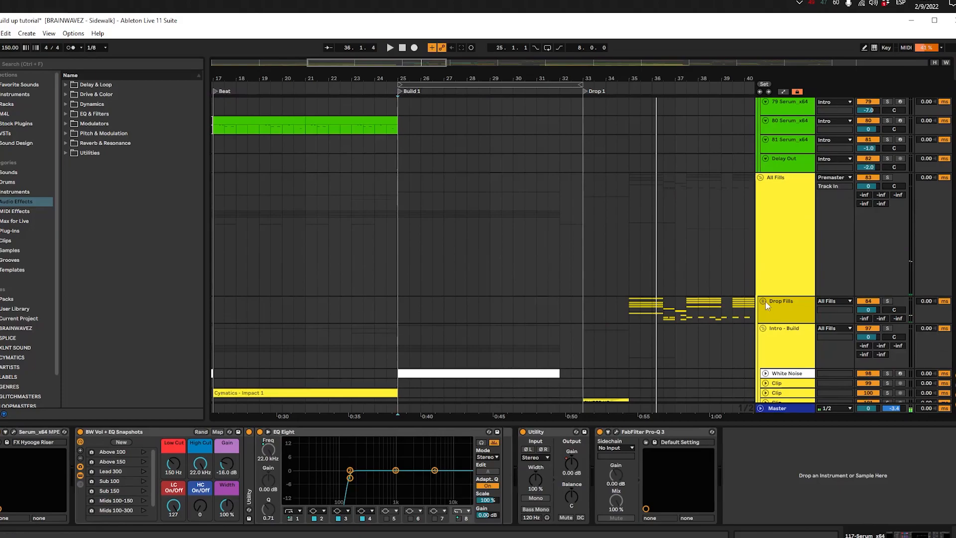
{"action": "left_click", "coordinate": [772, 355]}
{"action": "scroll", "coordinate": [745, 227], "scroll_direction": "down", "scroll_amount": 10}
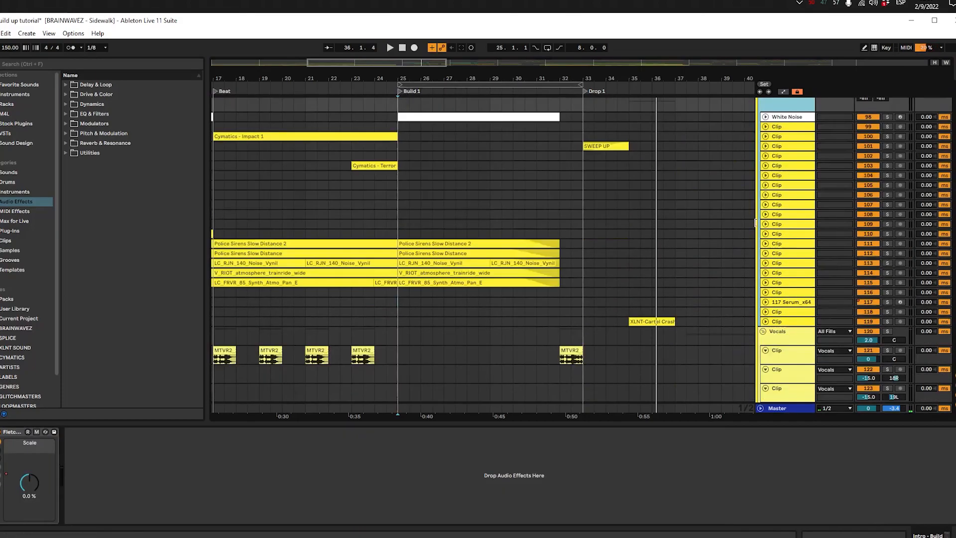
{"action": "left_click", "coordinate": [407, 139]}
{"action": "key", "text": "w"}
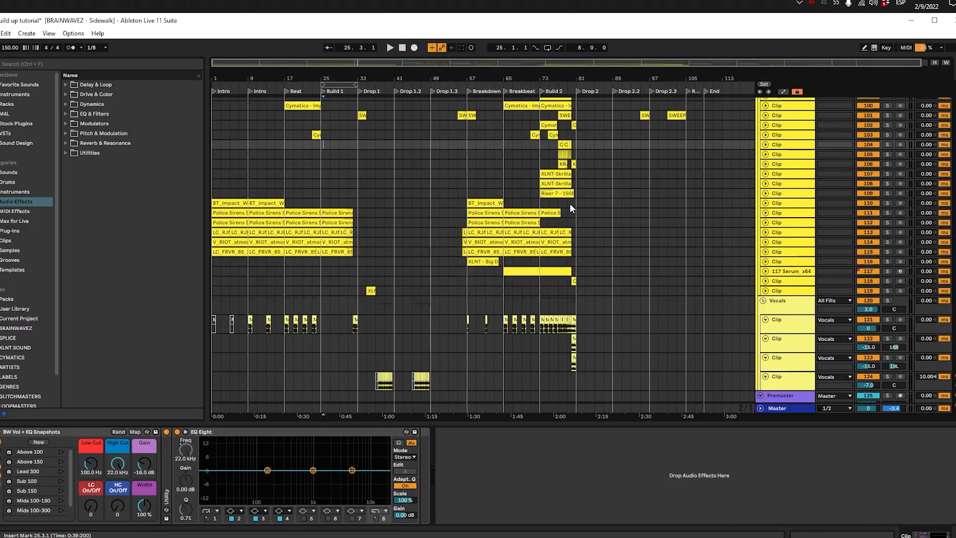
{"action": "scroll", "coordinate": [366, 210], "scroll_direction": "up", "scroll_amount": 3}
{"action": "left_click_drag", "start_coordinate": [366, 211], "coordinate": [347, 220]}
{"action": "left_click_drag", "start_coordinate": [422, 224], "coordinate": [318, 271]}
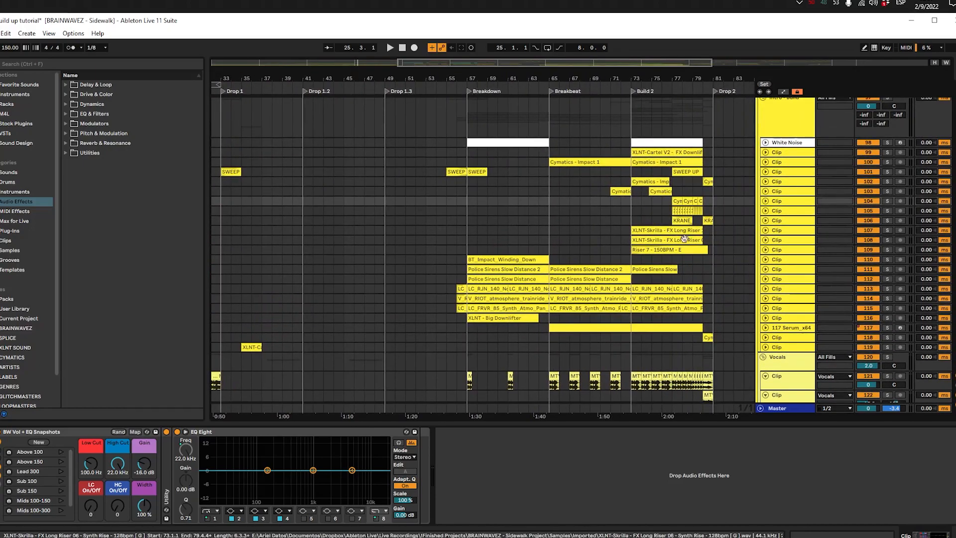
Step: Expand the Intro - Build group's clip tracks to show the waveforms of the Build 2 risers
{"action": "left_click", "coordinate": [767, 230]}
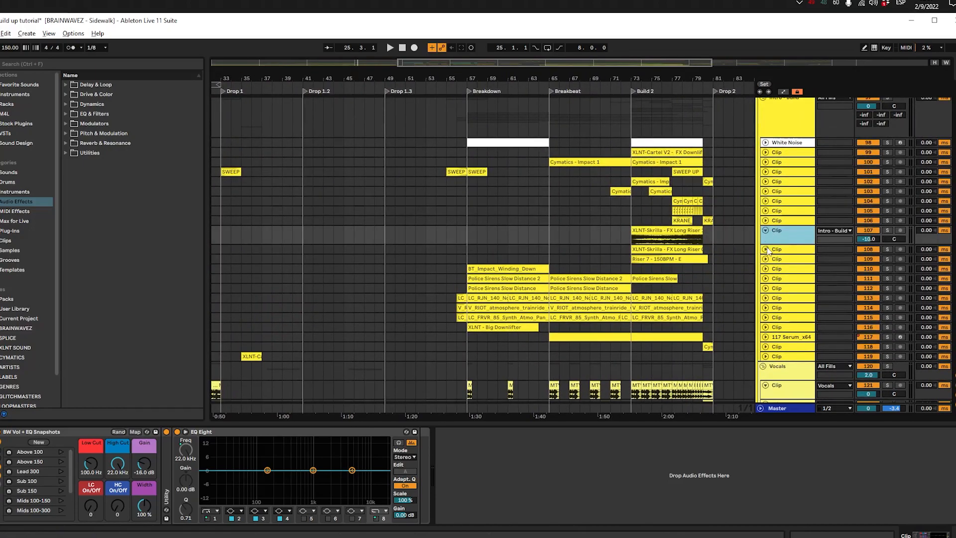
{"action": "left_click", "coordinate": [766, 249], "text": "alt"}
{"action": "left_click_drag", "start_coordinate": [568, 249], "coordinate": [474, 251]}
{"action": "left_click", "coordinate": [566, 232]}
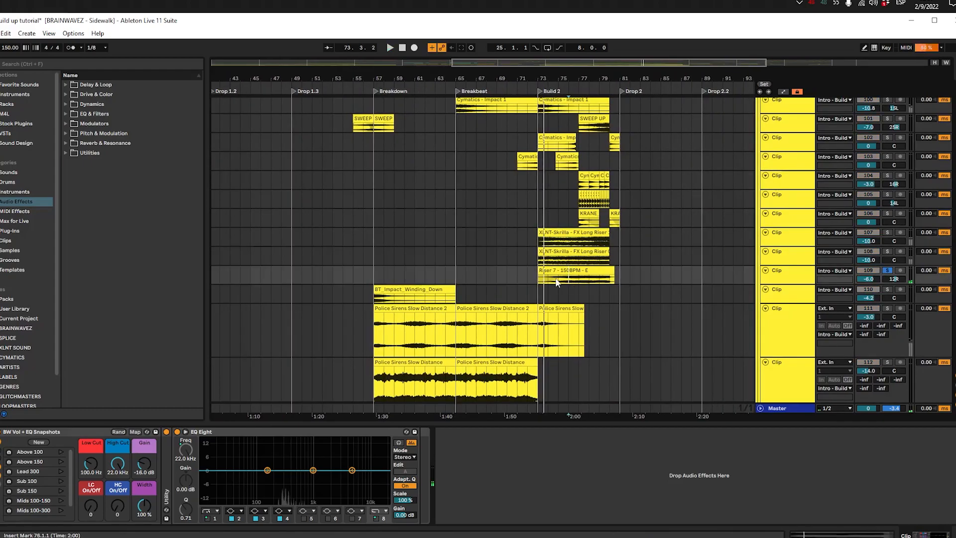
{"action": "key", "text": "space"}
{"action": "scroll", "coordinate": [568, 268], "scroll_direction": "up", "scroll_amount": 3}
{"action": "left_click_drag", "start_coordinate": [618, 236], "coordinate": [549, 284]}
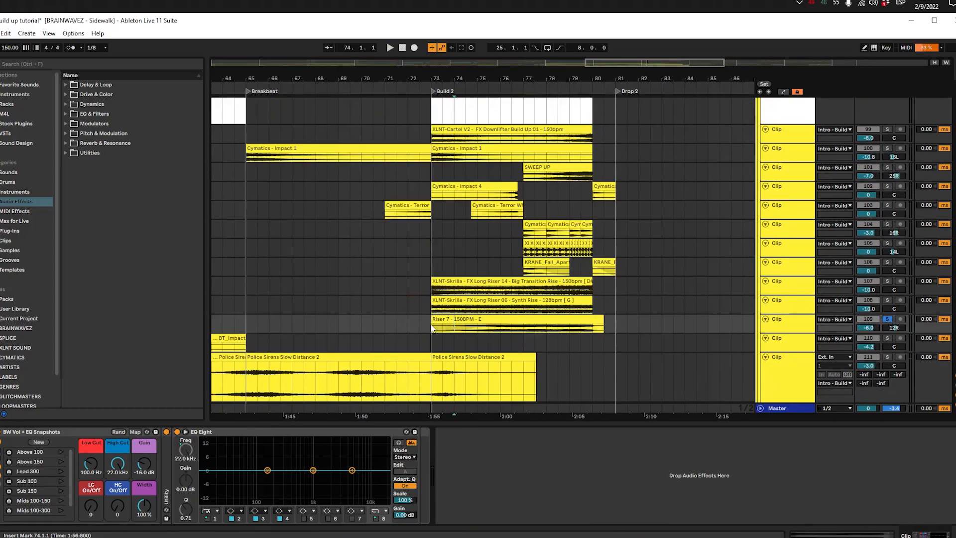
Step: Enlarge the Riser 7 track and place the insert marker at the clip's start, 73.1.1
{"action": "left_click", "coordinate": [454, 318]}
{"action": "left_click", "coordinate": [799, 329]}
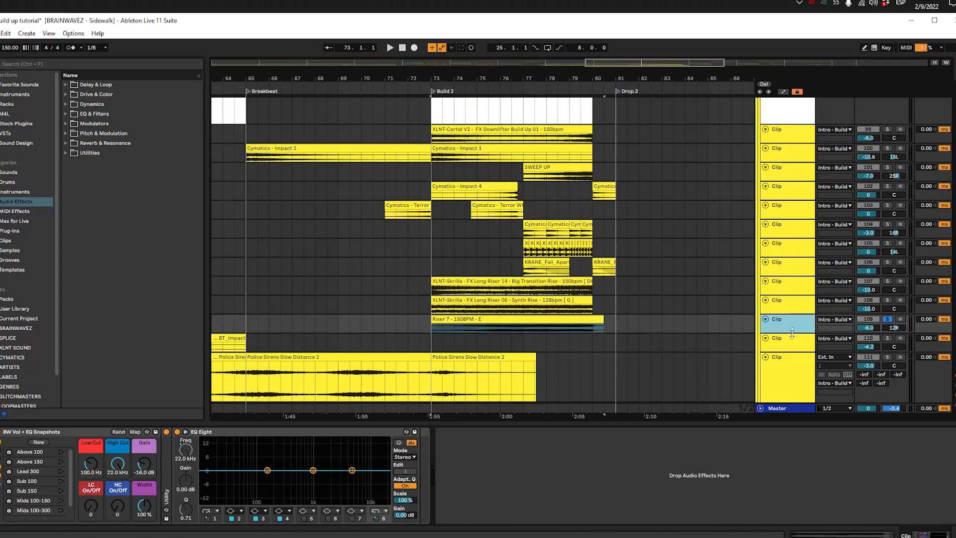
{"action": "left_click_drag", "start_coordinate": [793, 333], "coordinate": [793, 359]}
{"action": "left_click", "coordinate": [452, 320]}
{"action": "left_click", "coordinate": [432, 342]}
{"action": "left_click", "coordinate": [438, 320]}
{"action": "left_click", "coordinate": [430, 341]}
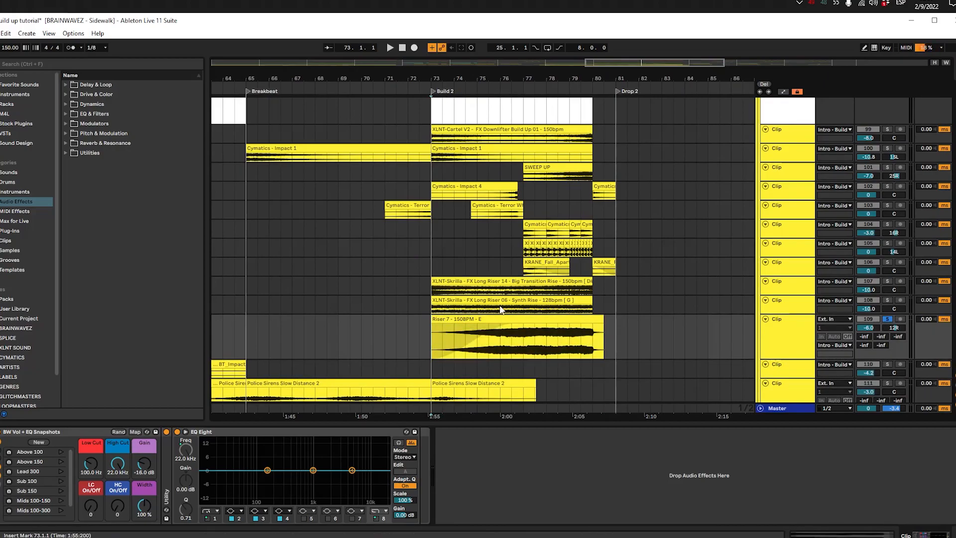
Step: Audition the soloed Riser 7 clip in Build 2, including playback from 76.3.1
{"action": "left_click", "coordinate": [457, 337]}
{"action": "left_click", "coordinate": [429, 344]}
{"action": "left_click", "coordinate": [495, 318]}
{"action": "left_click", "coordinate": [434, 347]}
{"action": "key", "text": "space"}
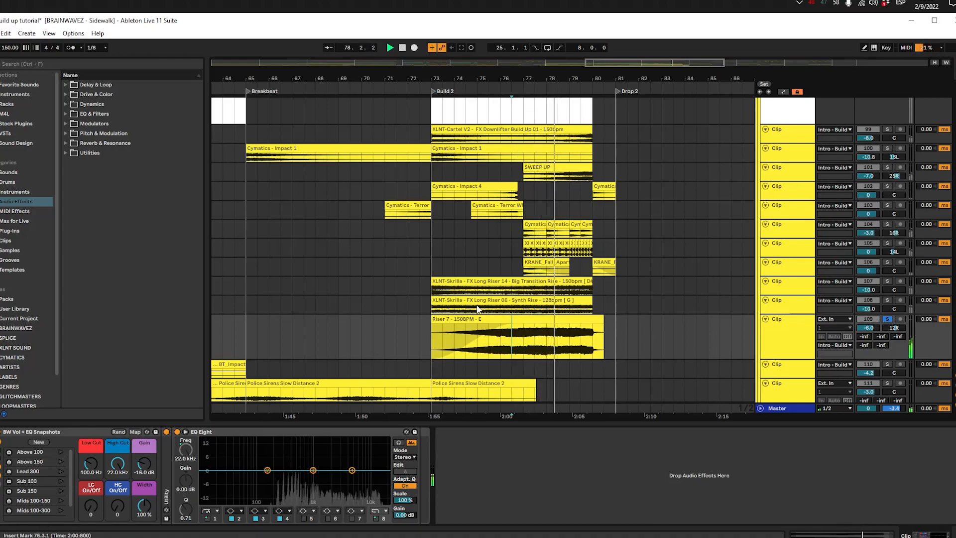
{"action": "key", "text": "space"}
Step: Solo and enlarge the FX Long Riser 14 track, and audition its Build 2 clip from 73.1.1 and 76.3.1
{"action": "left_click", "coordinate": [465, 294]}
{"action": "left_click", "coordinate": [463, 283]}
{"action": "left_click", "coordinate": [457, 300]}
{"action": "left_click", "coordinate": [457, 282]}
{"action": "key", "text": "s"}
{"action": "key", "text": "space"}
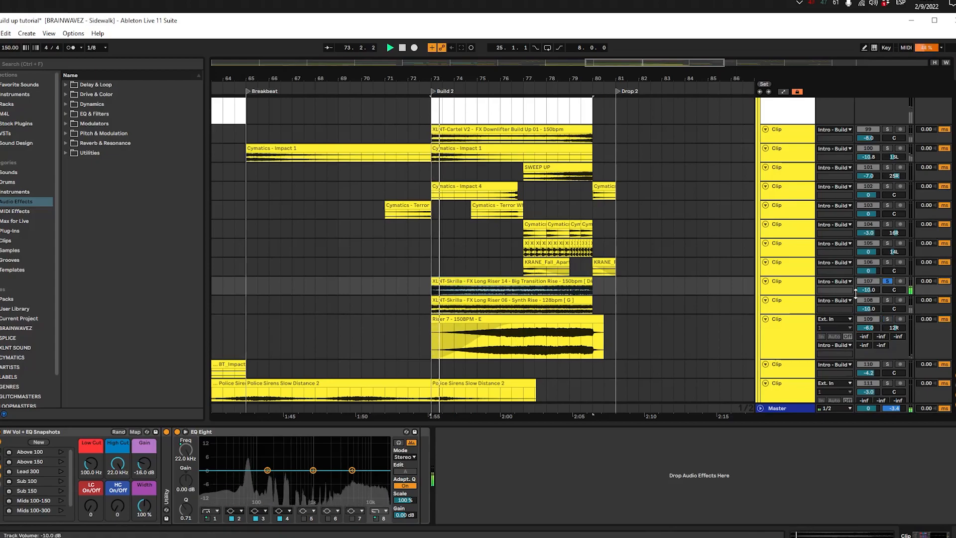
{"action": "left_click_drag", "start_coordinate": [783, 295], "coordinate": [782, 321]}
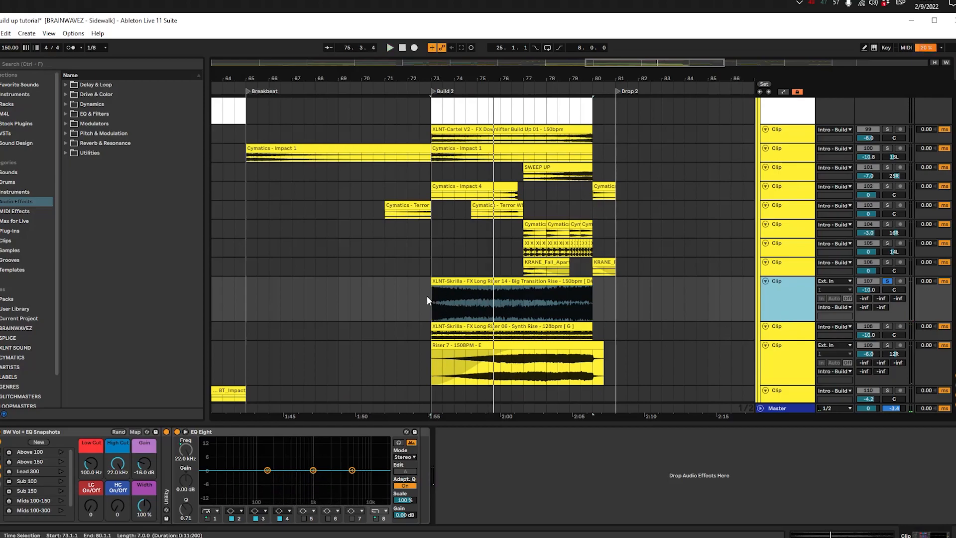
{"action": "left_click", "coordinate": [512, 303]}
{"action": "key", "text": "space"}
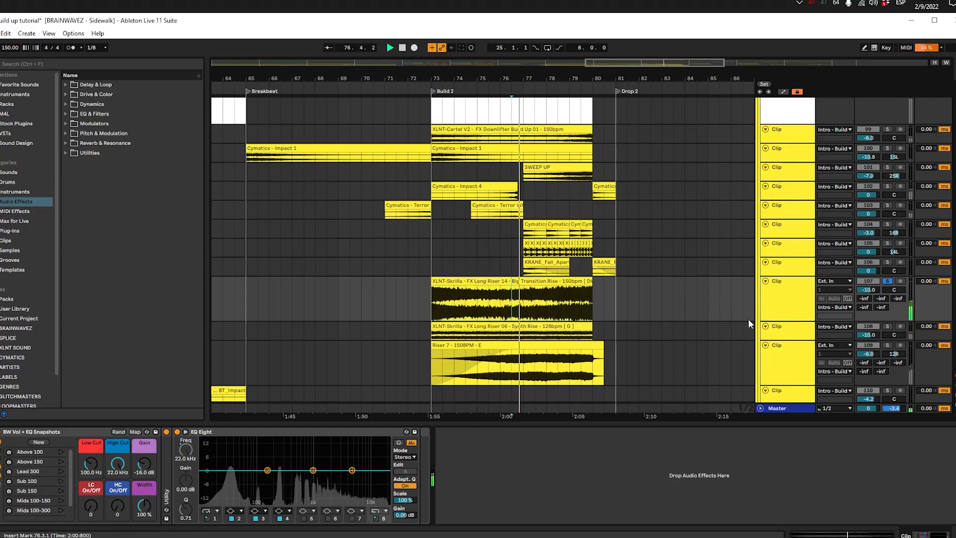
Step: Enlarge and solo the FX Long Riser 06 track, and play its clip from 73.1.1
{"action": "left_click", "coordinate": [784, 337]}
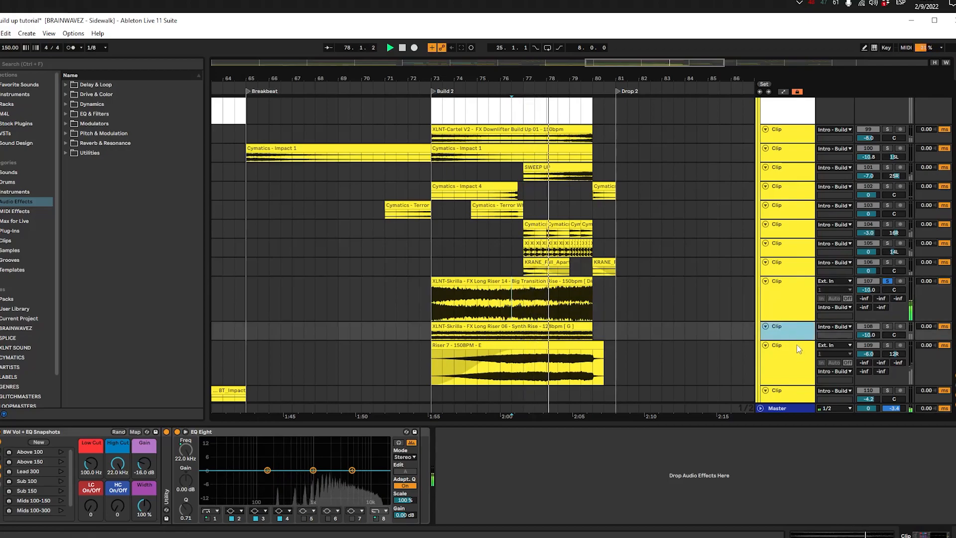
{"action": "left_click_drag", "start_coordinate": [797, 340], "coordinate": [797, 366]}
{"action": "left_click", "coordinate": [461, 342]}
{"action": "key", "text": "space"}
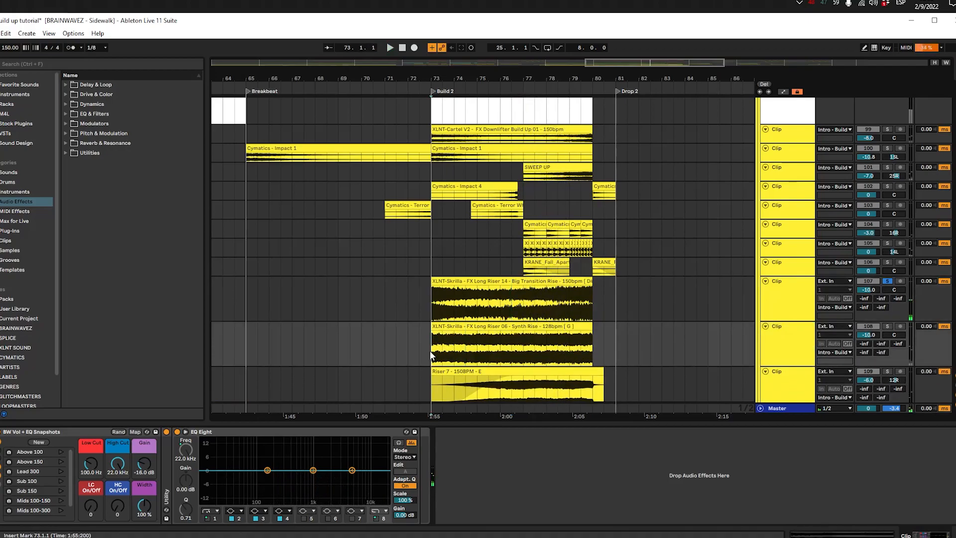
{"action": "key", "text": "s"}
{"action": "key", "text": "space"}
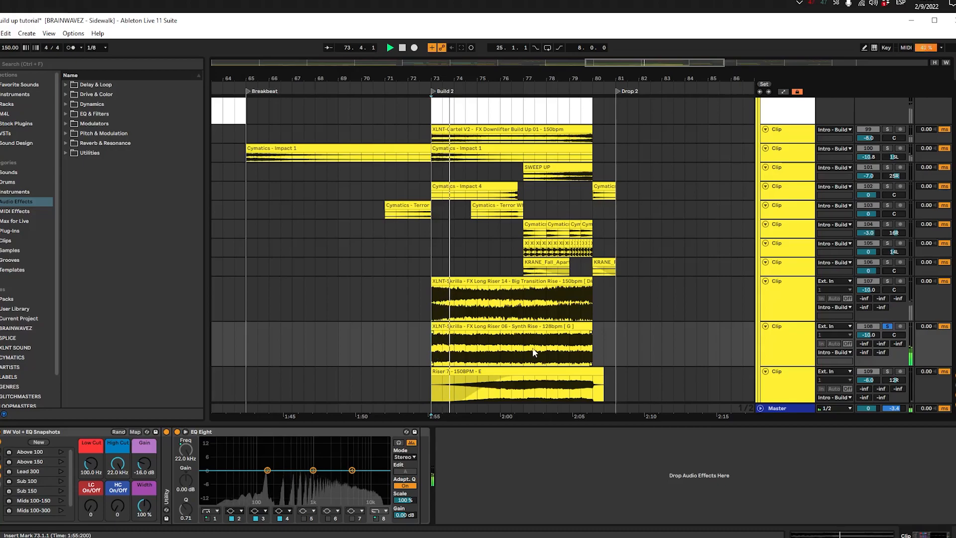
Step: Copy the three riser clips spanning 73.1.1 to 81.1.1 in Build 2 to the start of Build 1 at 25.1.1
{"action": "scroll", "coordinate": [567, 323], "scroll_direction": "down", "scroll_amount": 2}
{"action": "left_click_drag", "start_coordinate": [614, 344], "coordinate": [435, 246]}
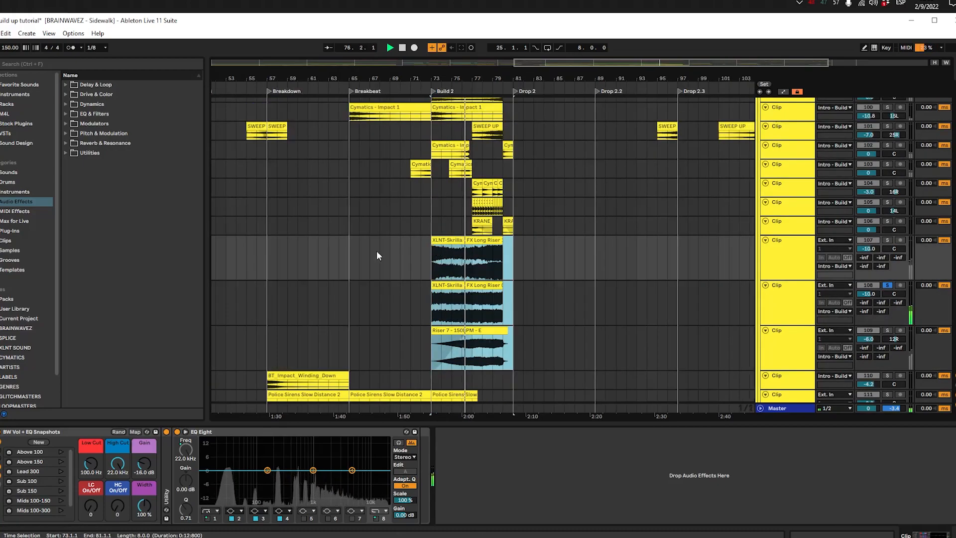
{"action": "left_click_drag", "start_coordinate": [416, 262], "coordinate": [569, 258]}
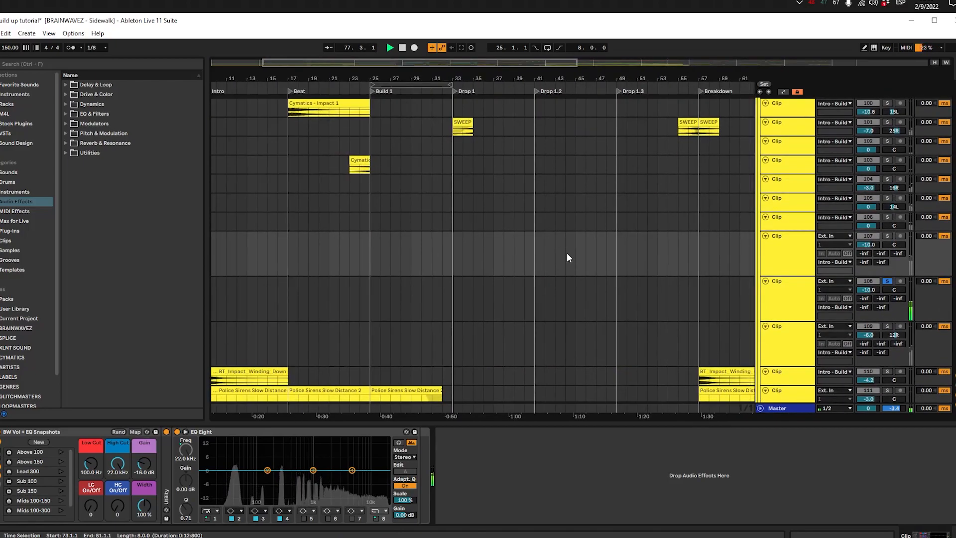
{"action": "left_click", "coordinate": [378, 262]}
{"action": "key", "text": "ctrl+v"}
{"action": "key", "text": "ctrl+z"}
{"action": "left_click", "coordinate": [370, 249]}
{"action": "key", "text": "ctrl+v"}
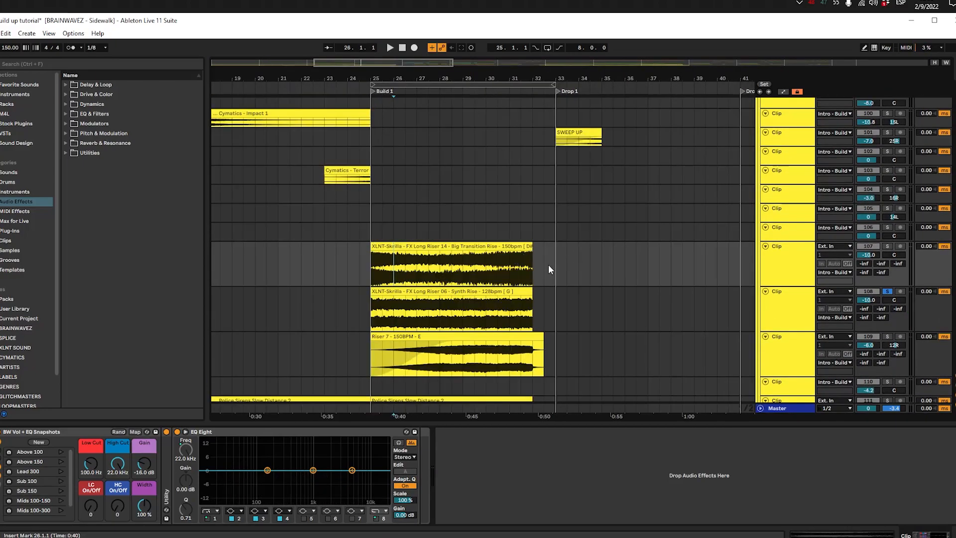
Step: Select the copied FX Long Riser 14 clip from 25.1.1 to 32.1.1 and review it against the other Build 1 effects
{"action": "left_click", "coordinate": [549, 265]}
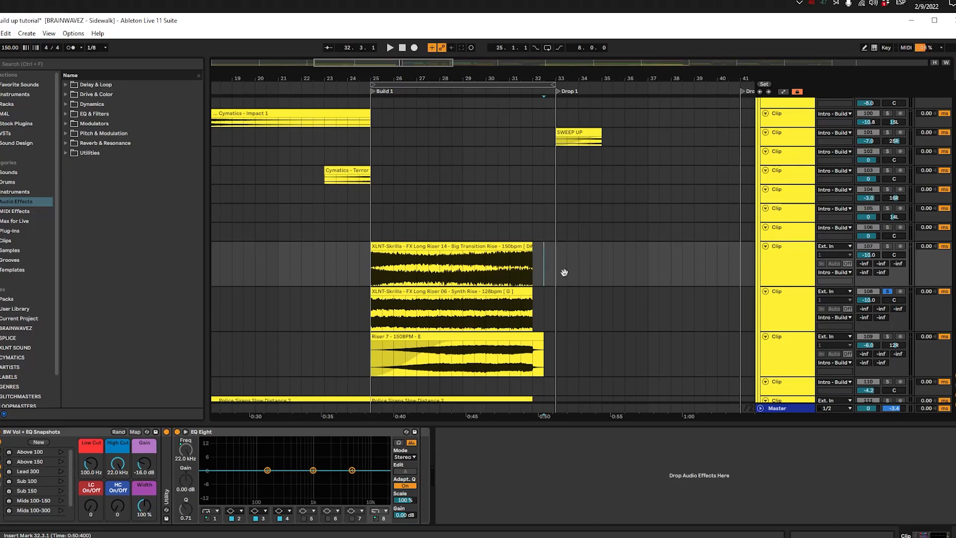
{"action": "left_click_drag", "start_coordinate": [565, 271], "coordinate": [518, 282]}
{"action": "scroll", "coordinate": [482, 261], "scroll_direction": "down", "scroll_amount": 3}
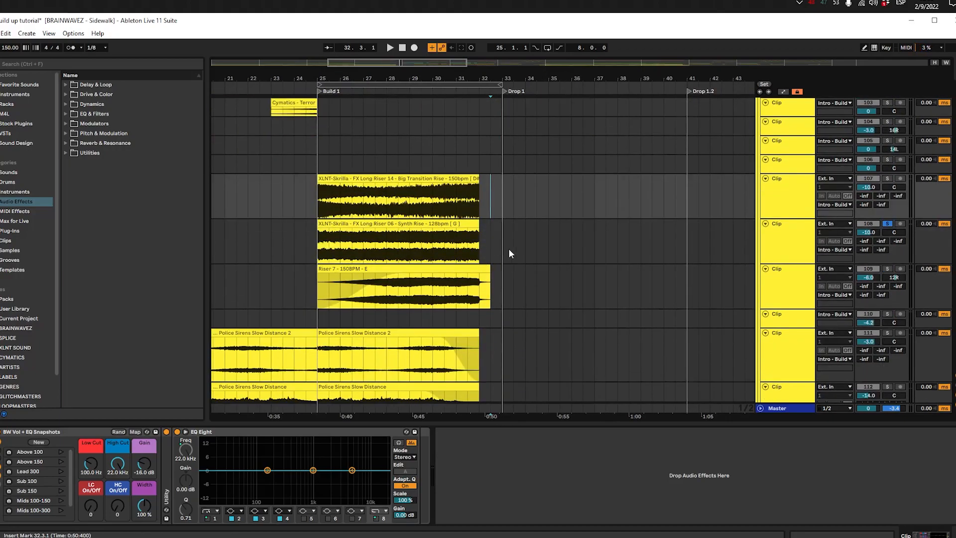
{"action": "left_click", "coordinate": [500, 198]}
{"action": "left_click_drag", "start_coordinate": [316, 201], "coordinate": [486, 192]}
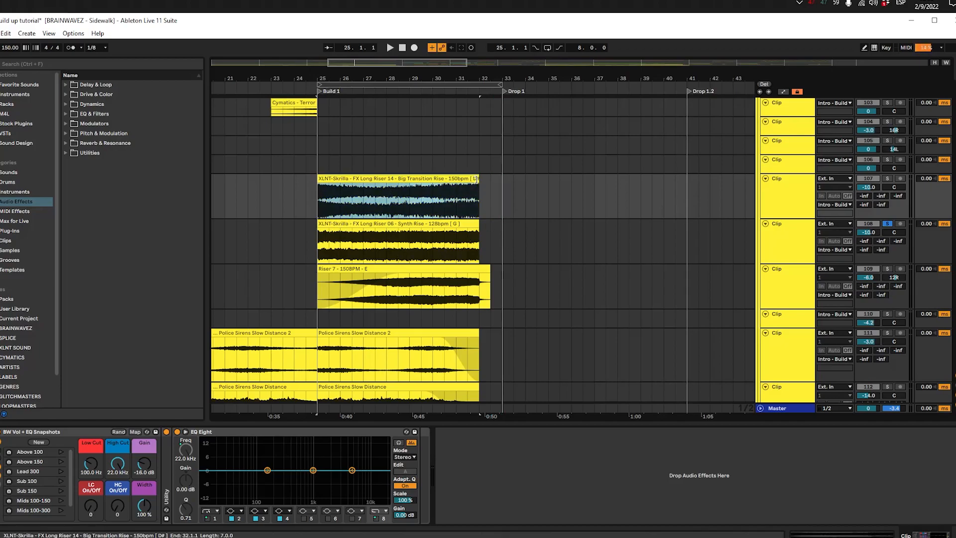
{"action": "scroll", "coordinate": [479, 187], "scroll_direction": "up", "scroll_amount": 4}
{"action": "scroll", "coordinate": [479, 194], "scroll_direction": "up", "scroll_amount": 10}
{"action": "scroll", "coordinate": [482, 213], "scroll_direction": "down", "scroll_amount": 7}
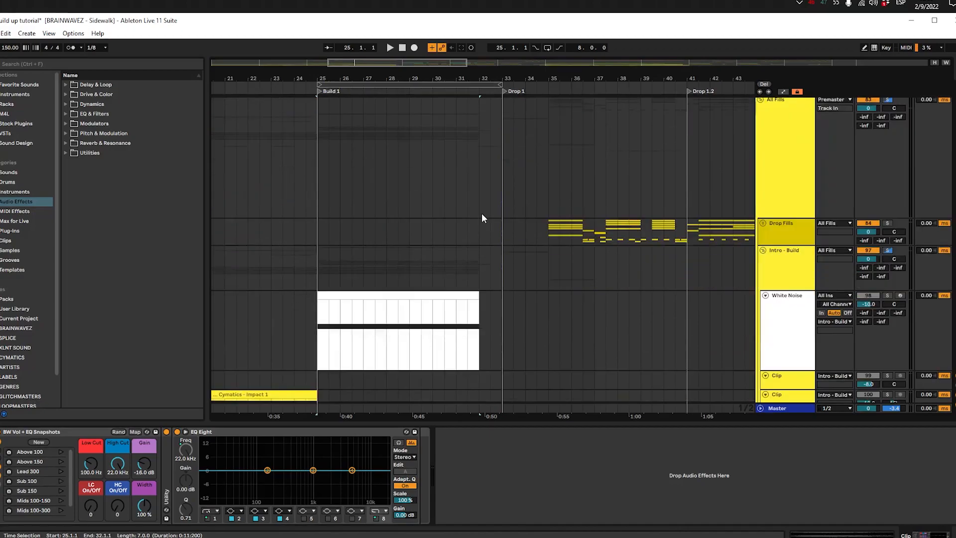
{"action": "scroll", "coordinate": [481, 213], "scroll_direction": "down", "scroll_amount": 7}
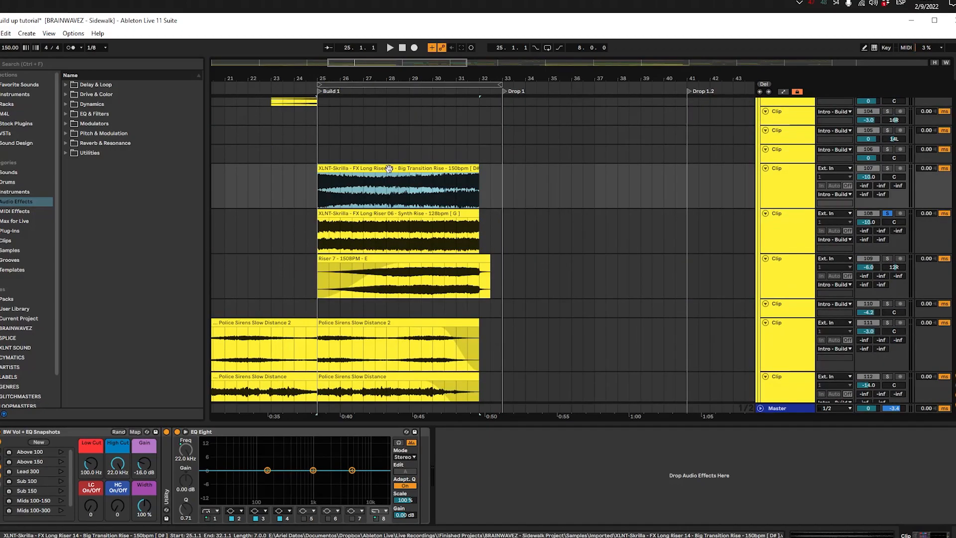
Step: Play Build 1 from 25.1.1 and compare it with the three riser tracks switched off and back on
{"action": "key", "text": "space"}
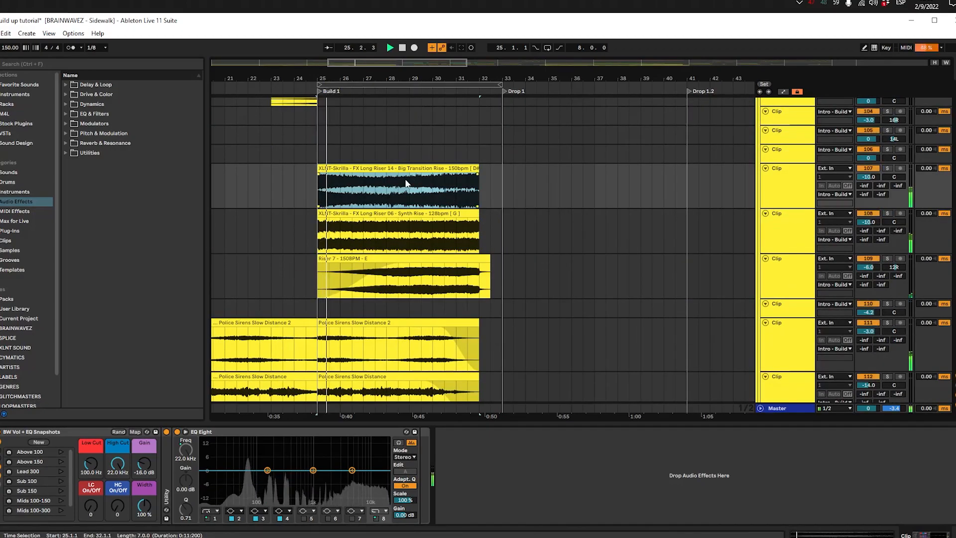
{"action": "left_click", "coordinate": [779, 188]}
{"action": "left_click", "coordinate": [790, 280], "text": "shift"}
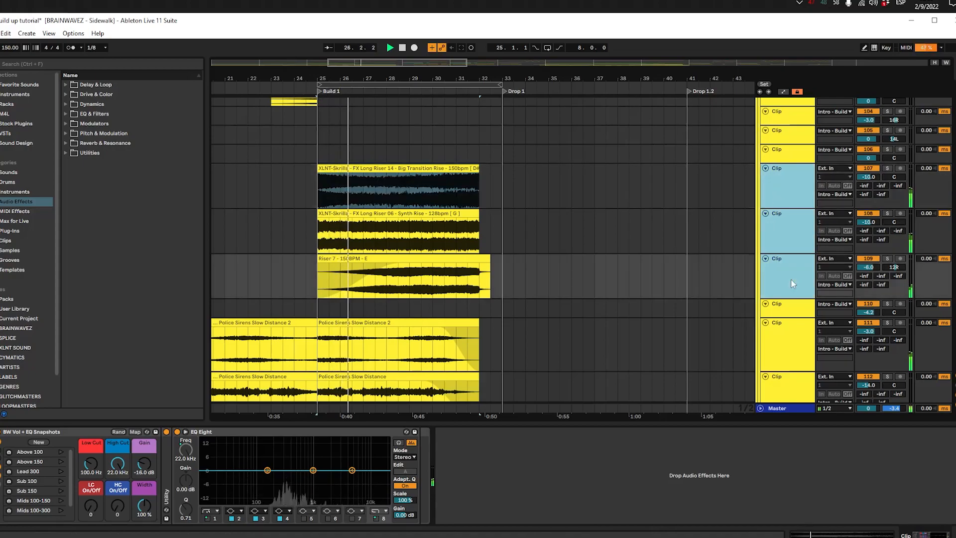
{"action": "left_click", "coordinate": [861, 168]}
{"action": "left_click", "coordinate": [862, 169]}
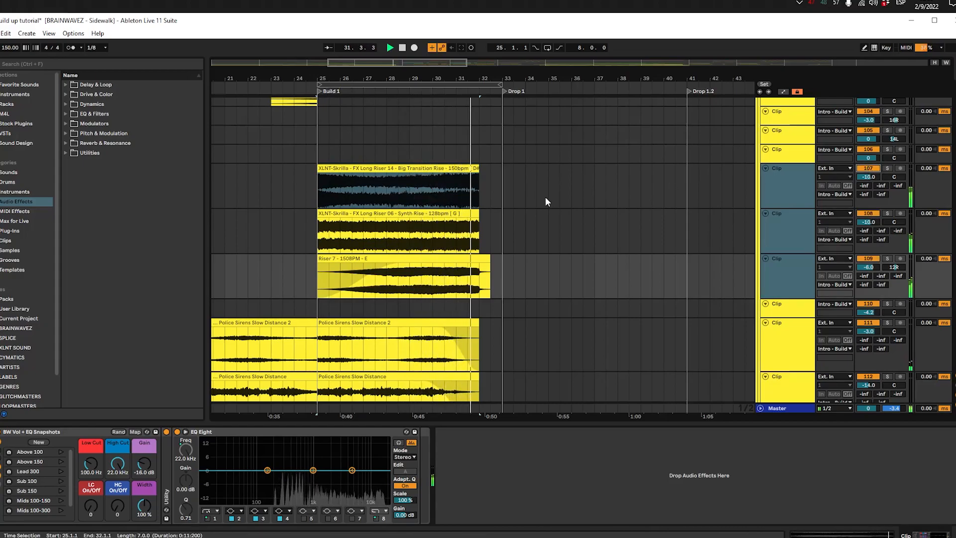
{"action": "left_click", "coordinate": [502, 214]}
{"action": "left_click", "coordinate": [483, 214]}
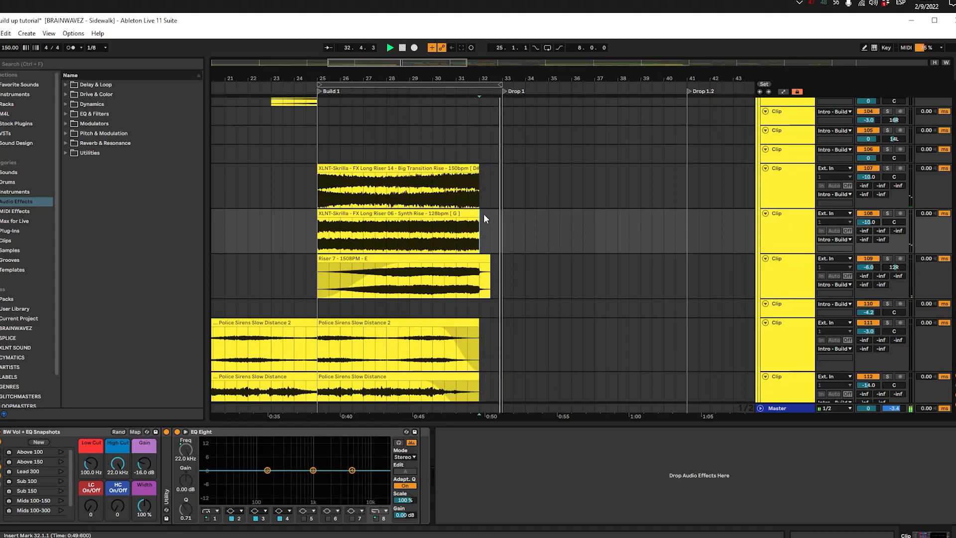
Step: Go through the three copied riser clips in Build 1, finishing with the Riser 7 clip selected
{"action": "left_click", "coordinate": [390, 295]}
{"action": "left_click", "coordinate": [411, 191]}
{"action": "left_click", "coordinate": [409, 244]}
{"action": "left_click", "coordinate": [410, 272]}
{"action": "left_click", "coordinate": [409, 233]}
{"action": "left_click", "coordinate": [409, 191]}
{"action": "left_click", "coordinate": [410, 259]}
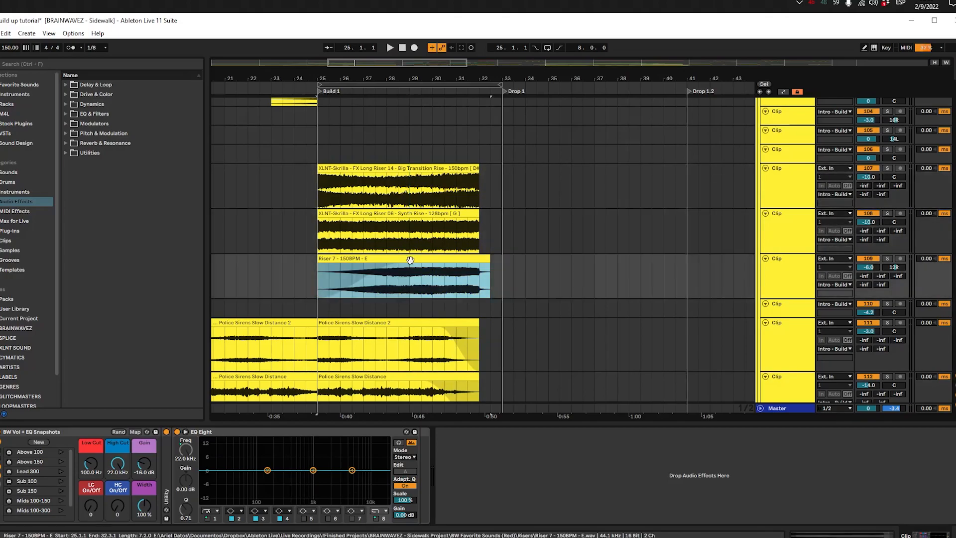
Step: Copy the MTVR2 vocal clip from 32.1.1 to 29.1.1 on the same vocal track
{"action": "key", "text": "h"}
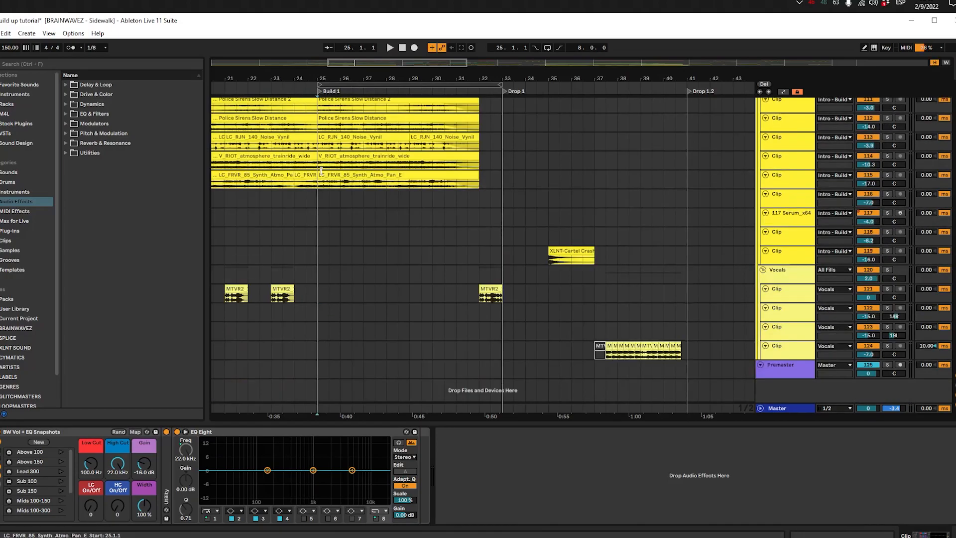
{"action": "left_click", "coordinate": [488, 292]}
{"action": "key", "text": "h"}
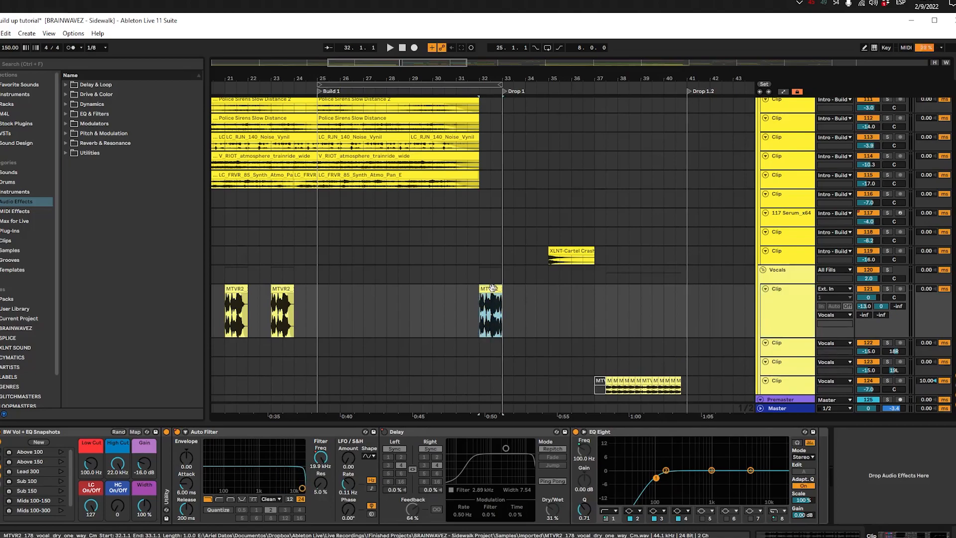
{"action": "key", "text": "a"}
{"action": "left_click", "coordinate": [421, 325]}
{"action": "left_click", "coordinate": [410, 324]}
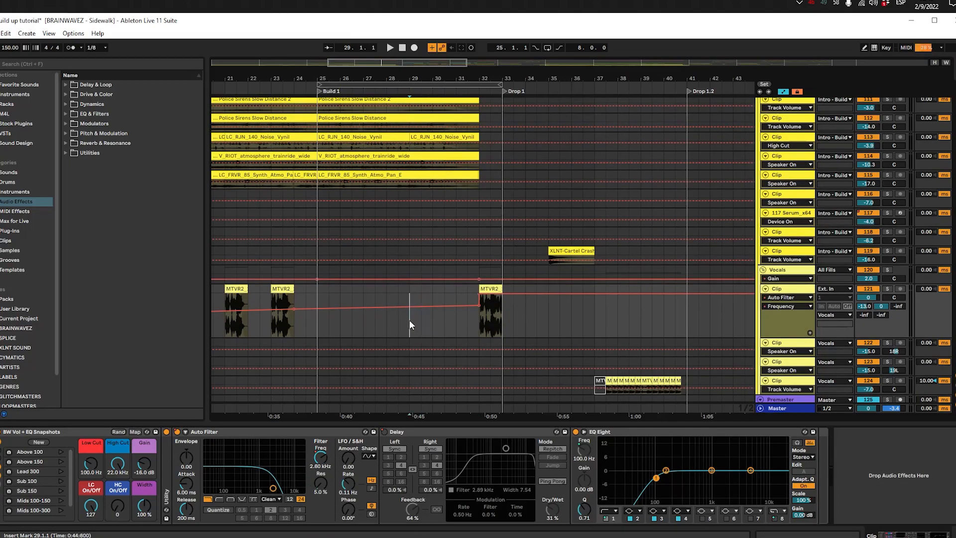
{"action": "key", "text": "ctrl+v"}
{"action": "scroll", "coordinate": [410, 323], "scroll_direction": "up", "scroll_amount": 2}
{"action": "key", "text": "a"}
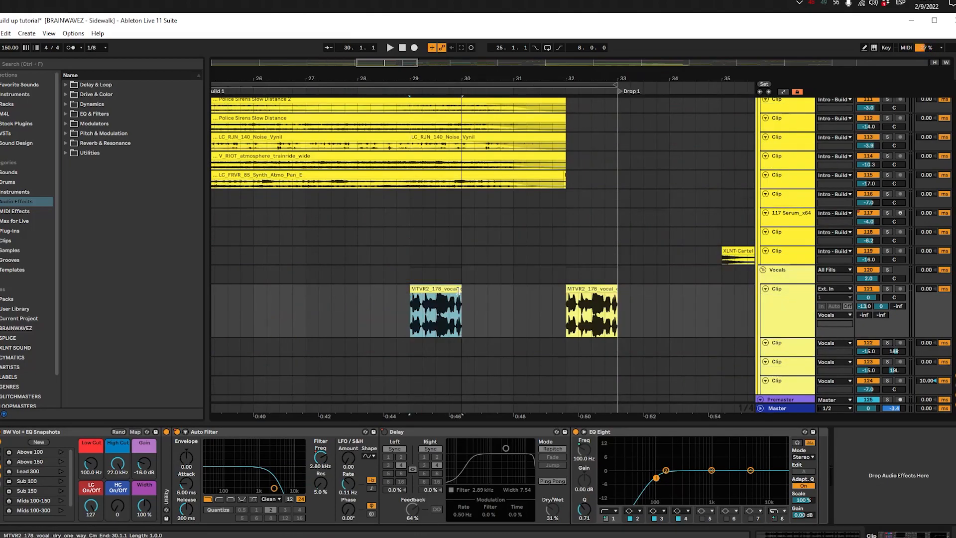
Step: Trim the vocal copy at 29.1.1 to two beats and duplicate it along the track
{"action": "left_click", "coordinate": [418, 288]}
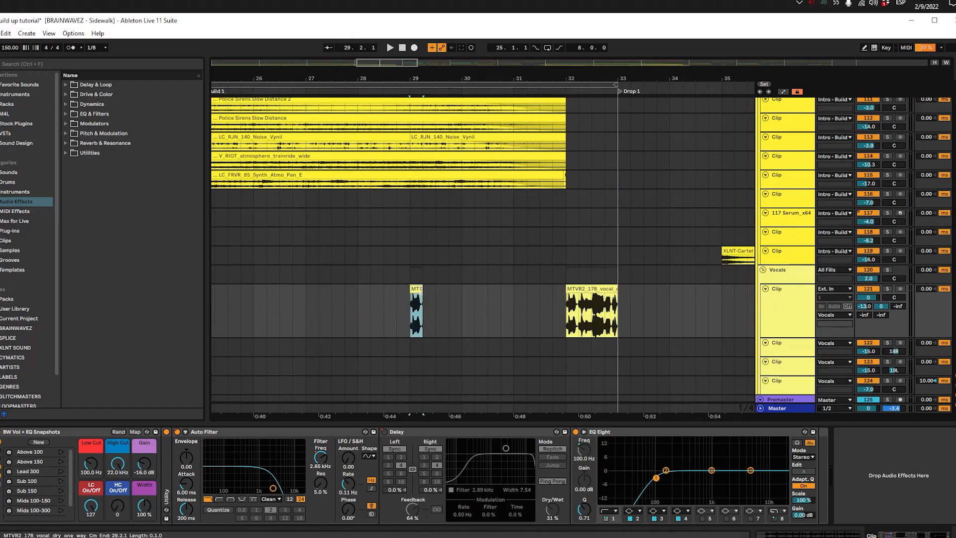
{"action": "left_click_drag", "start_coordinate": [420, 290], "coordinate": [423, 287]}
{"action": "key", "text": "space"}
{"action": "key", "text": "ctrl+d"}
{"action": "key", "text": "ctrl+d"}
{"action": "key", "text": "ctrl+d"}
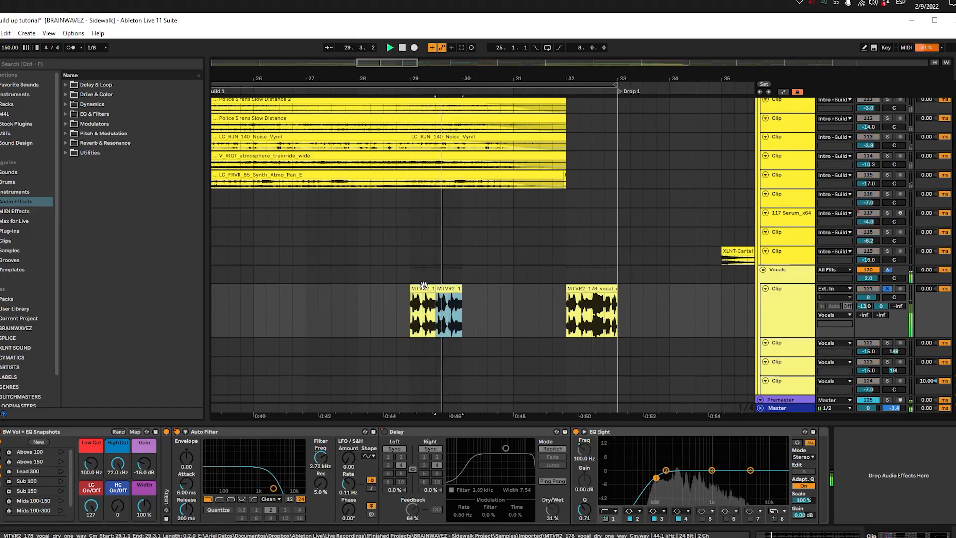
Step: Fade out the end of the first two-beat vocal chop and play the repeated chops from bar 29
{"action": "key", "text": "space"}
{"action": "left_click", "coordinate": [423, 280]}
{"action": "scroll", "coordinate": [430, 298], "scroll_direction": "up", "scroll_amount": 5}
{"action": "left_click", "coordinate": [439, 289]}
{"action": "mouse_move", "coordinate": [460, 295]}
{"action": "left_mouse_down"}
{"action": "mouse_move", "coordinate": [433, 295]}
{"action": "mouse_move", "coordinate": [456, 305]}
{"action": "left_mouse_up"}
{"action": "left_click", "coordinate": [456, 321]}
{"action": "left_click", "coordinate": [439, 288]}
{"action": "key", "text": "space"}
{"action": "scroll", "coordinate": [438, 287], "scroll_direction": "down", "scroll_amount": 4}
{"action": "key", "text": "Right"}
{"action": "key", "text": "Right"}
{"action": "key", "text": "Right"}
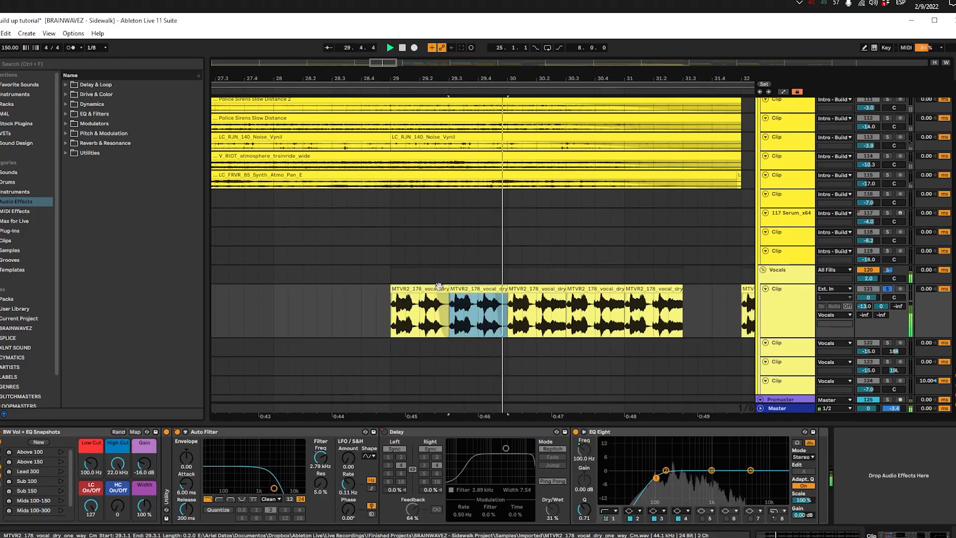
Step: Shorten the vocal chop at 31.1.1 to one beat and duplicate it three times up to bar 32
{"action": "left_click", "coordinate": [417, 288]}
{"action": "key", "text": "space"}
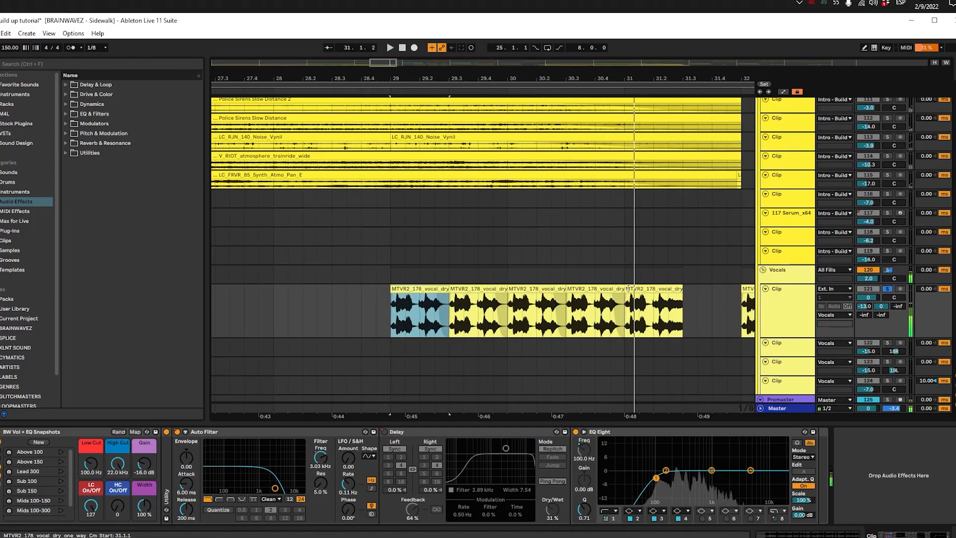
{"action": "left_click", "coordinate": [635, 287]}
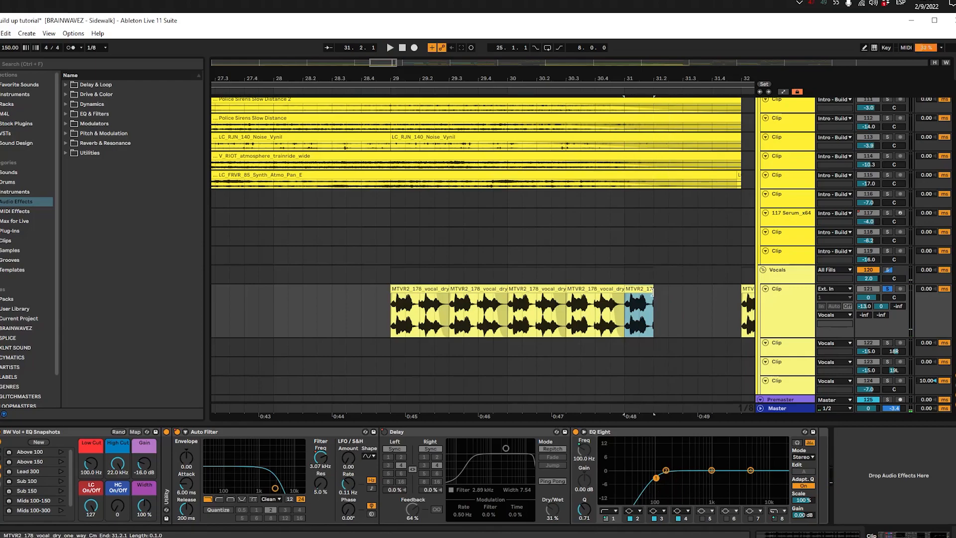
{"action": "left_click_drag", "start_coordinate": [652, 294], "coordinate": [643, 295]}
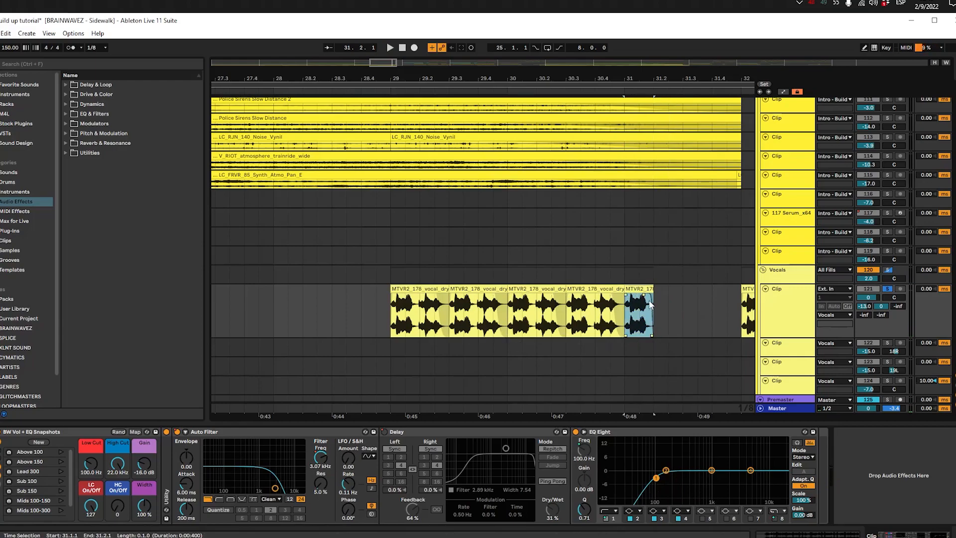
{"action": "key", "text": "ctrl+d"}
{"action": "key", "text": "ctrl+d"}
{"action": "key", "text": "ctrl+d"}
Step: Play the one-beat vocal chops from bar 31 through to Drop 1
{"action": "key", "text": "space"}
{"action": "left_click", "coordinate": [629, 288]}
{"action": "key", "text": "space"}
{"action": "key", "text": "space"}
{"action": "left_click", "coordinate": [635, 287]}
{"action": "left_click_drag", "start_coordinate": [498, 324], "coordinate": [485, 320]}
{"action": "scroll", "coordinate": [470, 321], "scroll_direction": "down", "scroll_amount": 3}
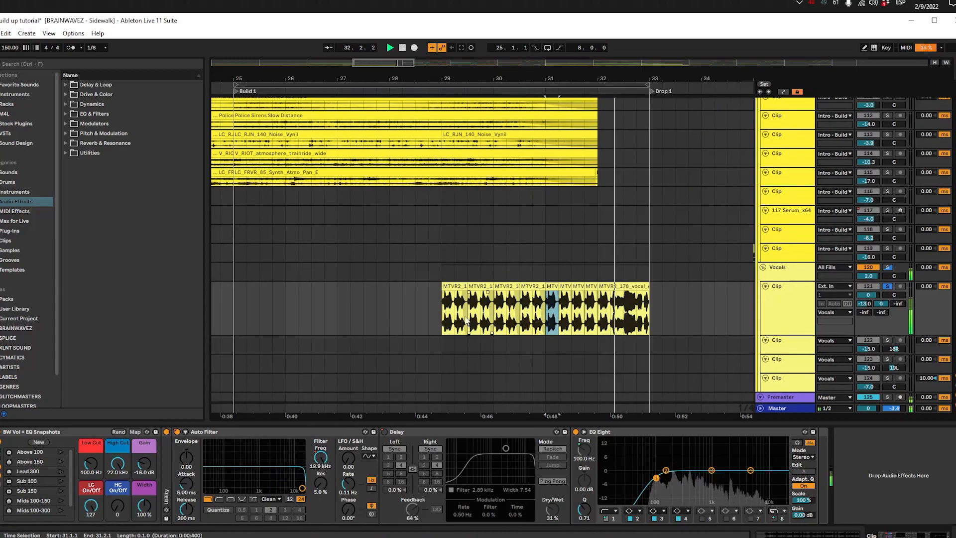
{"action": "key", "text": "space"}
Step: Examine the Auto Filter frequency automation on the vocal chop track while playing from 29.1.1
{"action": "key", "text": "a"}
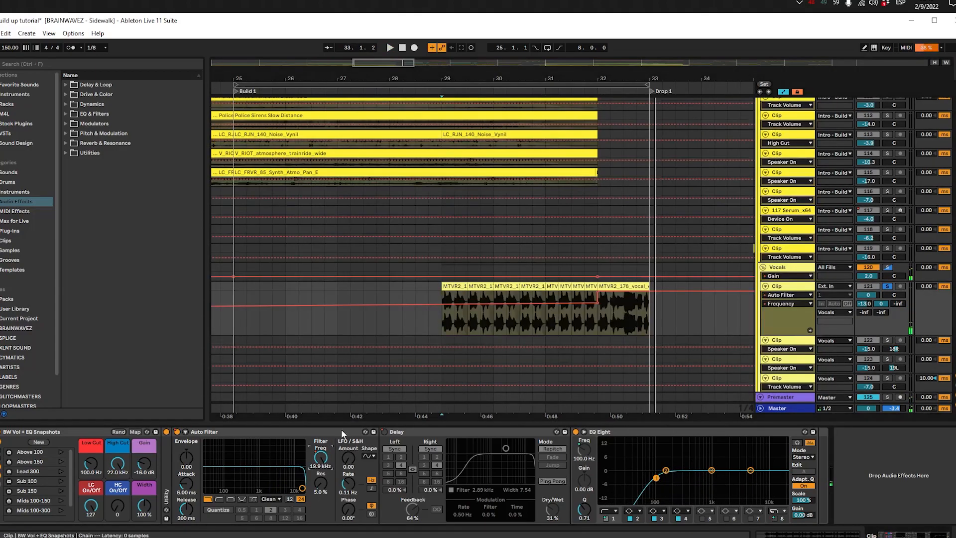
{"action": "left_click_drag", "start_coordinate": [449, 322], "coordinate": [581, 319]}
{"action": "left_click", "coordinate": [444, 322]}
{"action": "key", "text": "space"}
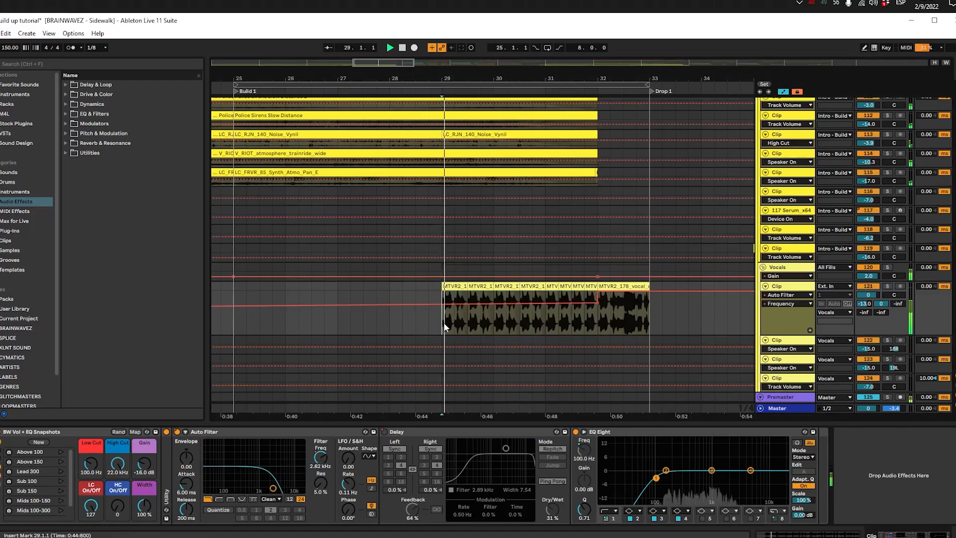
{"action": "key", "text": "a"}
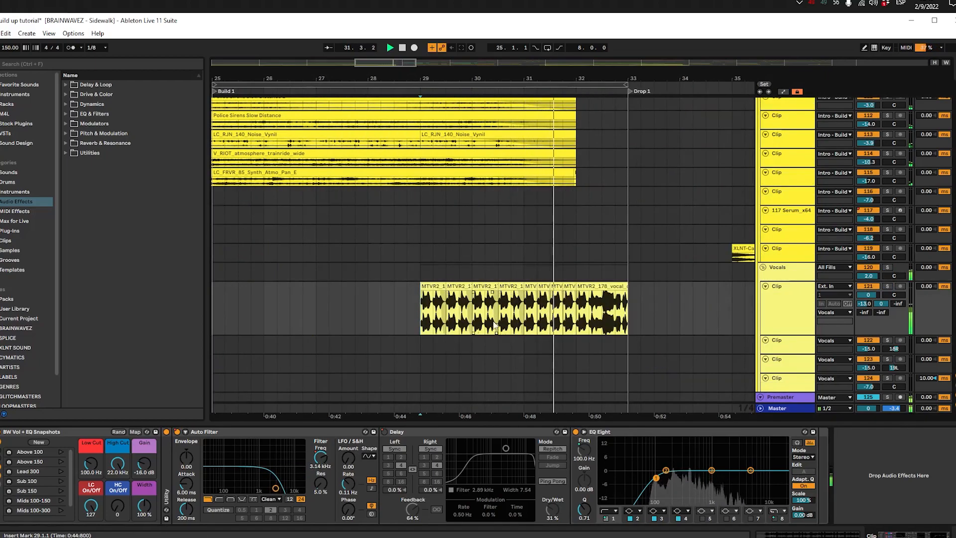
Step: Select the full one-bar vocal clip at 32.1.1 and play it into Drop 1
{"action": "left_click", "coordinate": [598, 287]}
{"action": "scroll", "coordinate": [600, 287], "scroll_direction": "up", "scroll_amount": 3}
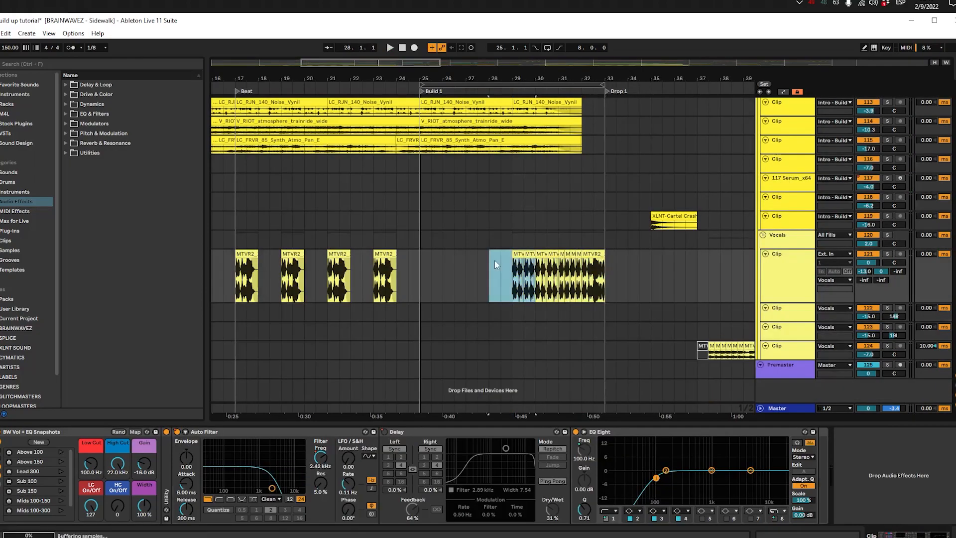
{"action": "left_click", "coordinate": [610, 260]}
{"action": "left_click", "coordinate": [597, 254]}
{"action": "scroll", "coordinate": [597, 254], "scroll_direction": "down", "scroll_amount": 8}
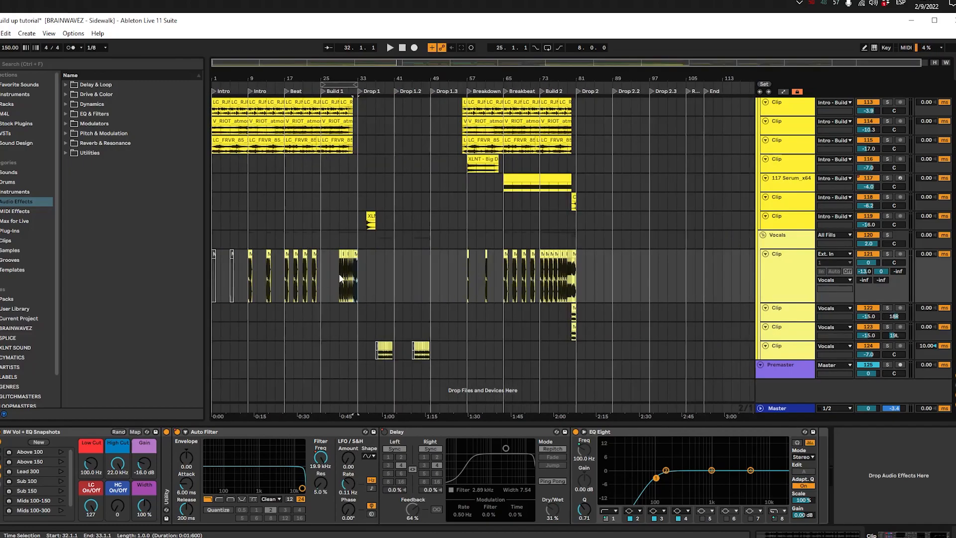
{"action": "scroll", "coordinate": [338, 274], "scroll_direction": "up", "scroll_amount": 8}
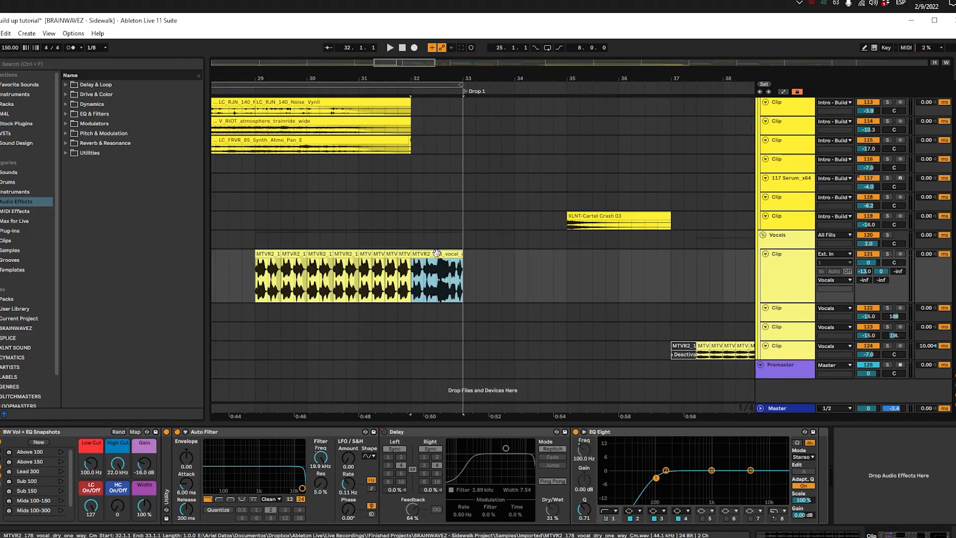
{"action": "key", "text": "space"}
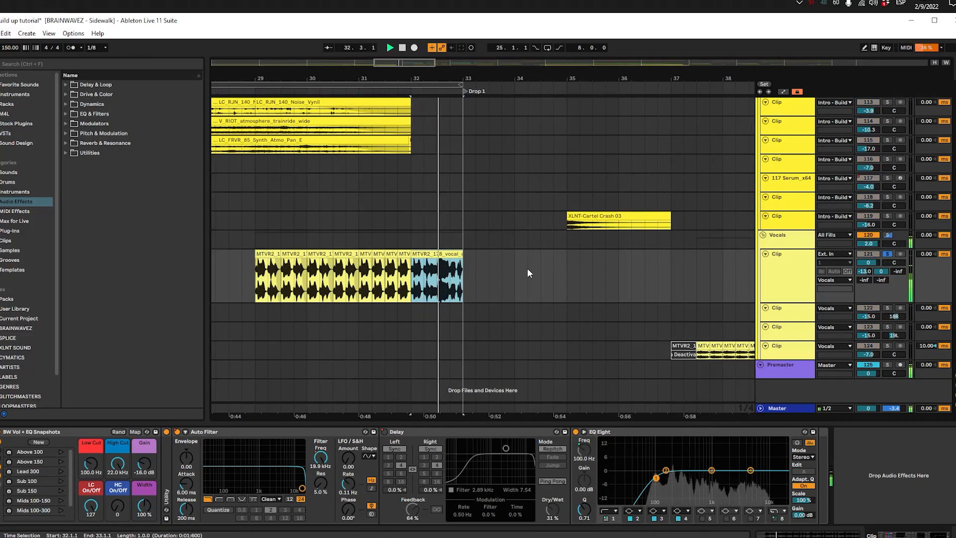
Step: Enlarge the upper layered vocal track at the end of Build 2, play its clip and inspect the clip's pitch setting
{"action": "scroll", "coordinate": [587, 279], "scroll_direction": "down", "scroll_amount": 8}
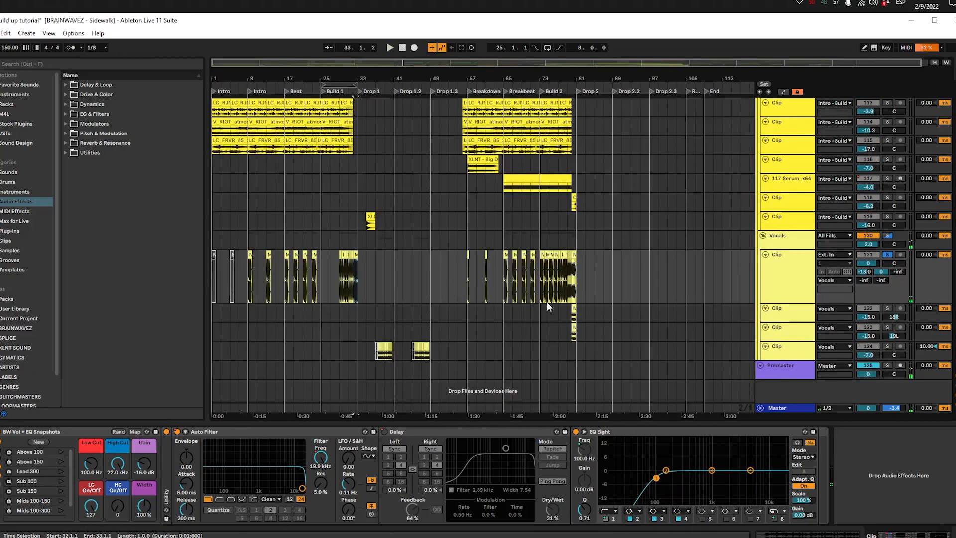
{"action": "scroll", "coordinate": [601, 303], "scroll_direction": "up", "scroll_amount": 6}
{"action": "left_click", "coordinate": [441, 315]}
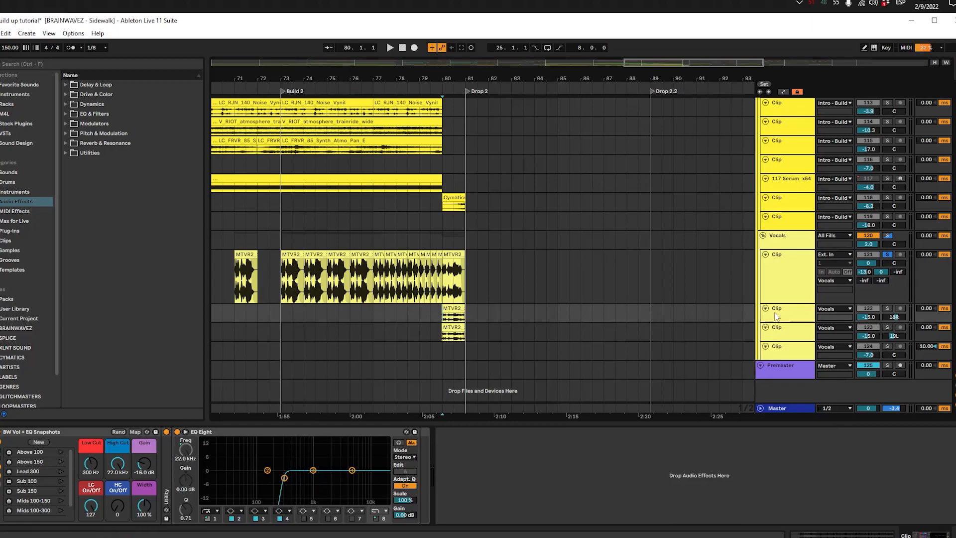
{"action": "left_click_drag", "start_coordinate": [791, 323], "coordinate": [786, 366]}
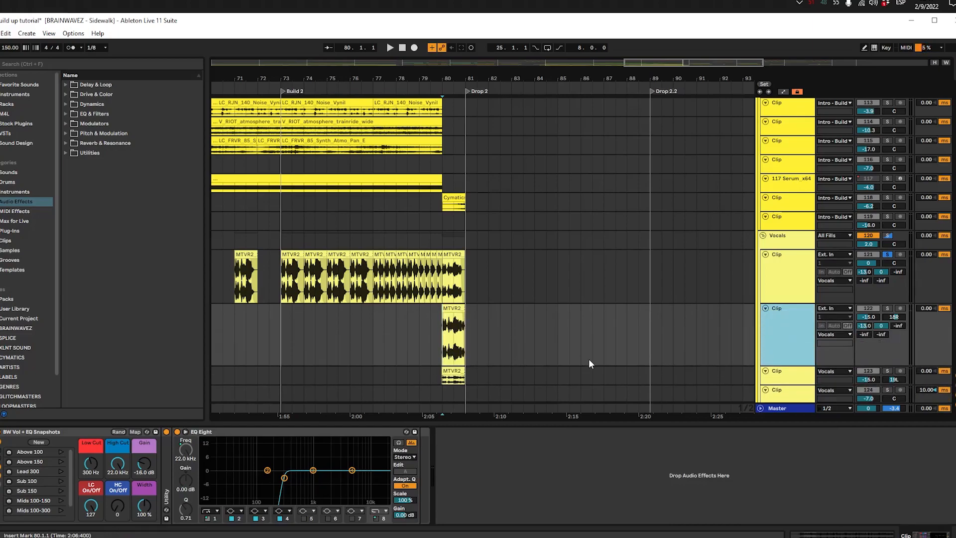
{"action": "scroll", "coordinate": [511, 349], "scroll_direction": "up", "scroll_amount": 4}
{"action": "left_click_drag", "start_coordinate": [456, 313], "coordinate": [611, 283]}
{"action": "left_click", "coordinate": [376, 277]}
{"action": "key", "text": "space"}
{"action": "double_click", "coordinate": [376, 277]}
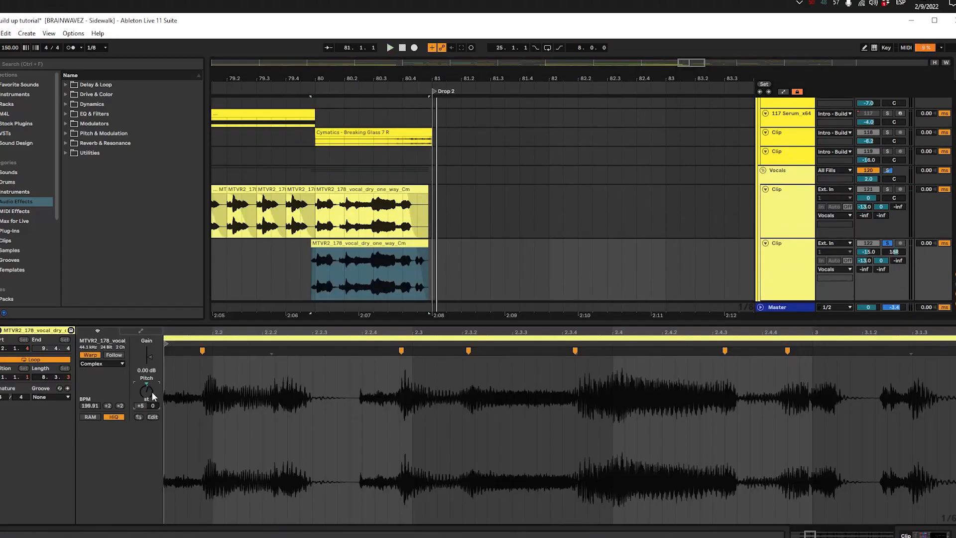
{"action": "key", "text": "shift+Tab"}
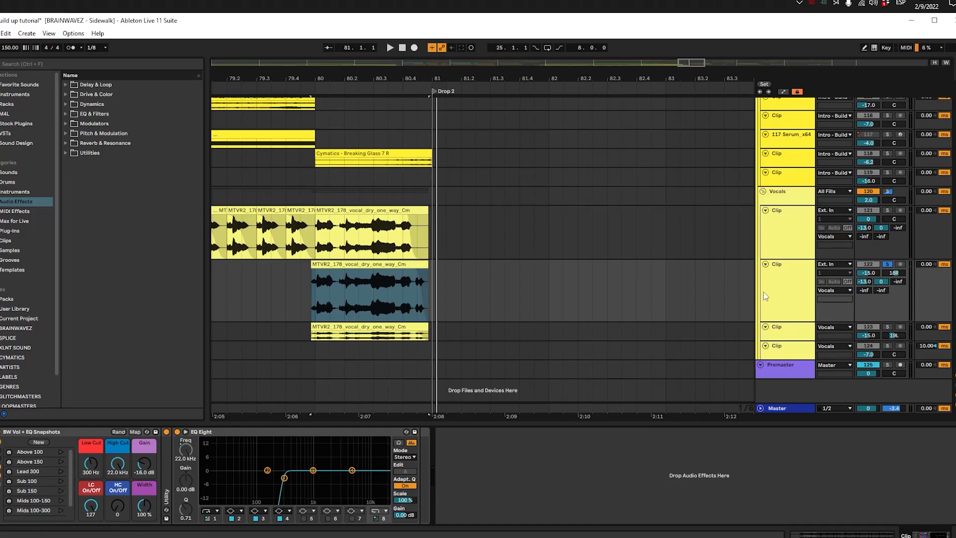
Step: Enlarge the second layered vocal track before Drop 2, inspect its clip's pitch setting and play it
{"action": "left_click", "coordinate": [782, 313]}
{"action": "left_click", "coordinate": [780, 330]}
{"action": "left_click_drag", "start_coordinate": [780, 340], "coordinate": [780, 396]}
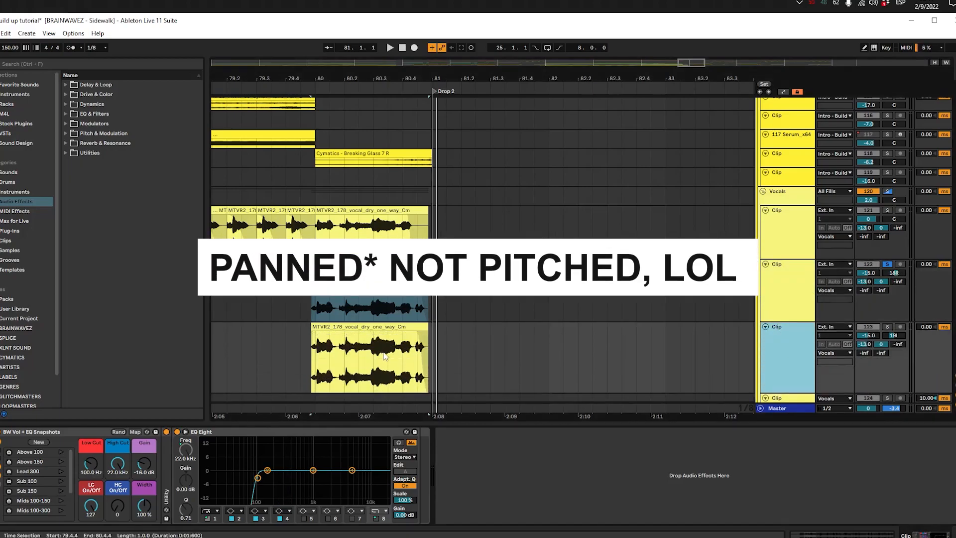
{"action": "double_click", "coordinate": [382, 333]}
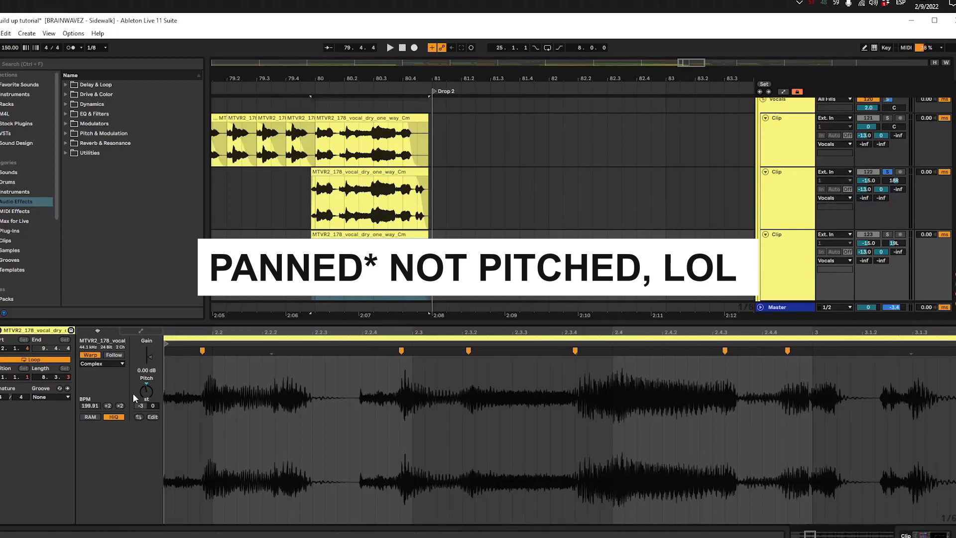
{"action": "key", "text": "shift+Tab"}
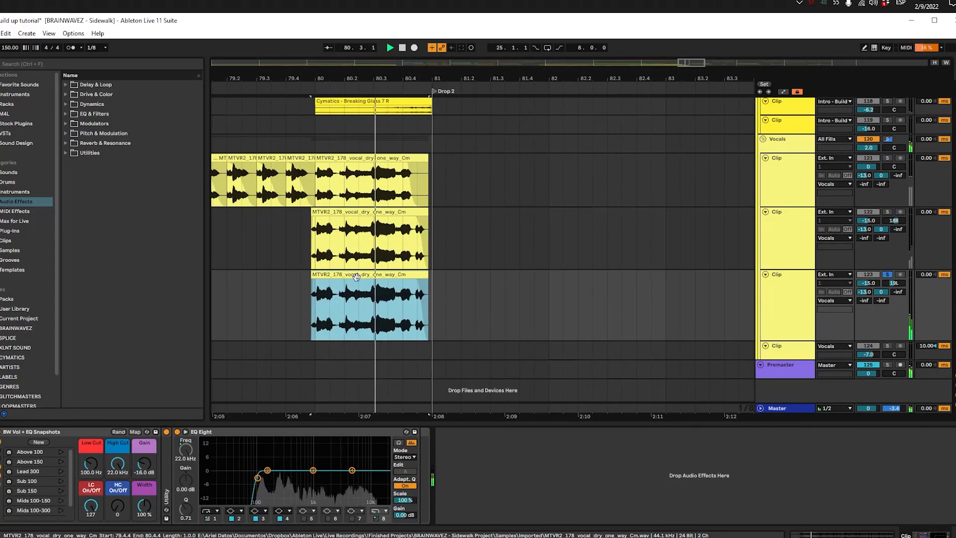
Step: Copy both layered vocal clips from before Drop 2 to the last bar of Build 1, starting at 32.1.1 on the same tracks
{"action": "left_click_drag", "start_coordinate": [431, 303], "coordinate": [313, 235]}
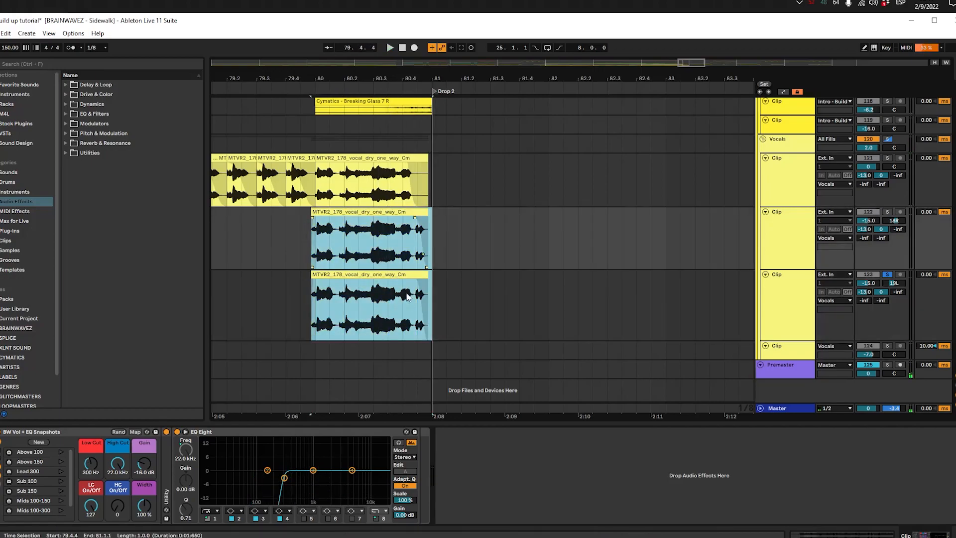
{"action": "left_click_drag", "start_coordinate": [432, 314], "coordinate": [291, 248]}
{"action": "scroll", "coordinate": [292, 248], "scroll_direction": "down", "scroll_amount": 6}
{"action": "left_click_drag", "start_coordinate": [243, 271], "coordinate": [690, 294]}
{"action": "scroll", "coordinate": [456, 268], "scroll_direction": "up", "scroll_amount": 5}
{"action": "left_click", "coordinate": [407, 263]}
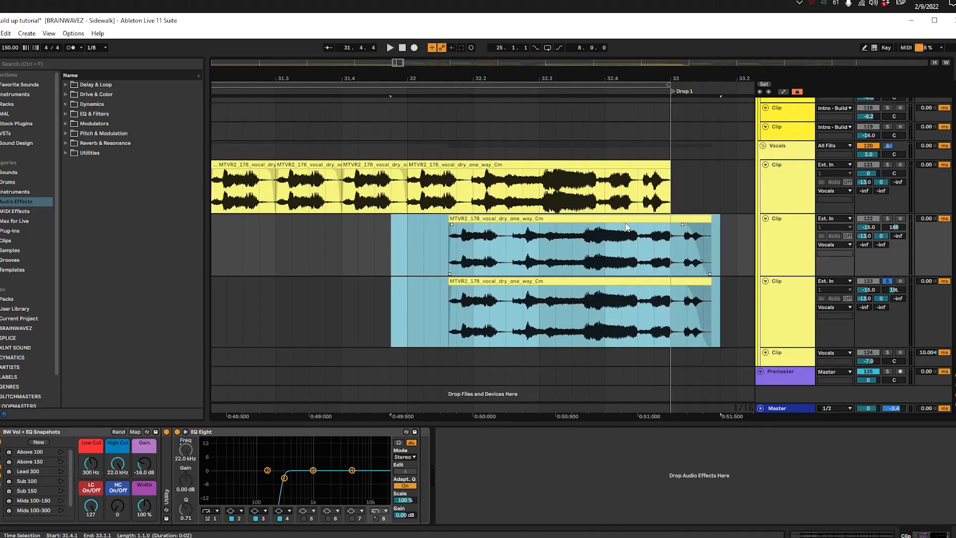
{"action": "left_click_drag", "start_coordinate": [625, 222], "coordinate": [575, 222]}
{"action": "scroll", "coordinate": [569, 232], "scroll_direction": "up", "scroll_amount": 2}
{"action": "scroll", "coordinate": [453, 238], "scroll_direction": "down", "scroll_amount": 3}
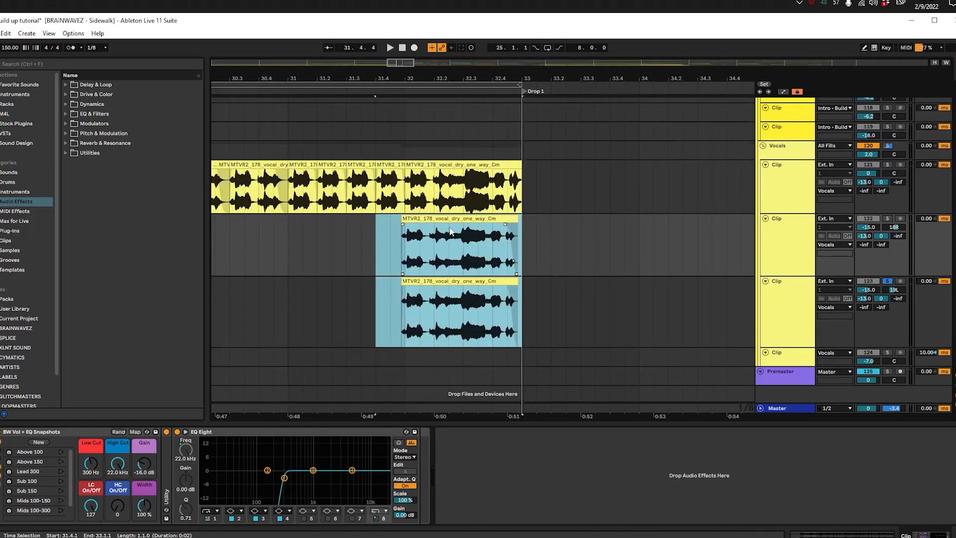
{"action": "scroll", "coordinate": [428, 224], "scroll_direction": "up", "scroll_amount": 2}
Step: Play the two copied vocal layers and solo the Vocals group to hear them with the main vocal
{"action": "key", "text": "space"}
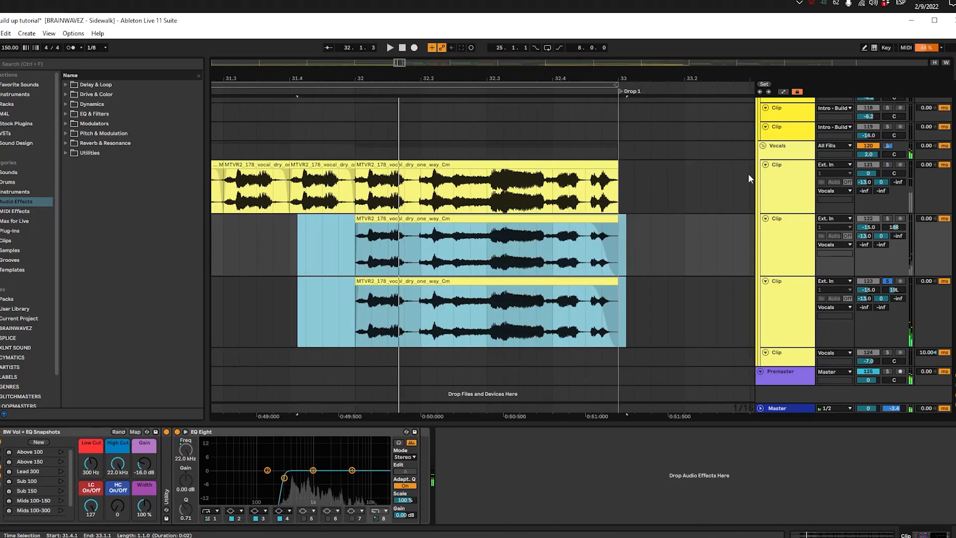
{"action": "left_click", "coordinate": [888, 146]}
{"action": "scroll", "coordinate": [651, 196], "scroll_direction": "down", "scroll_amount": 2}
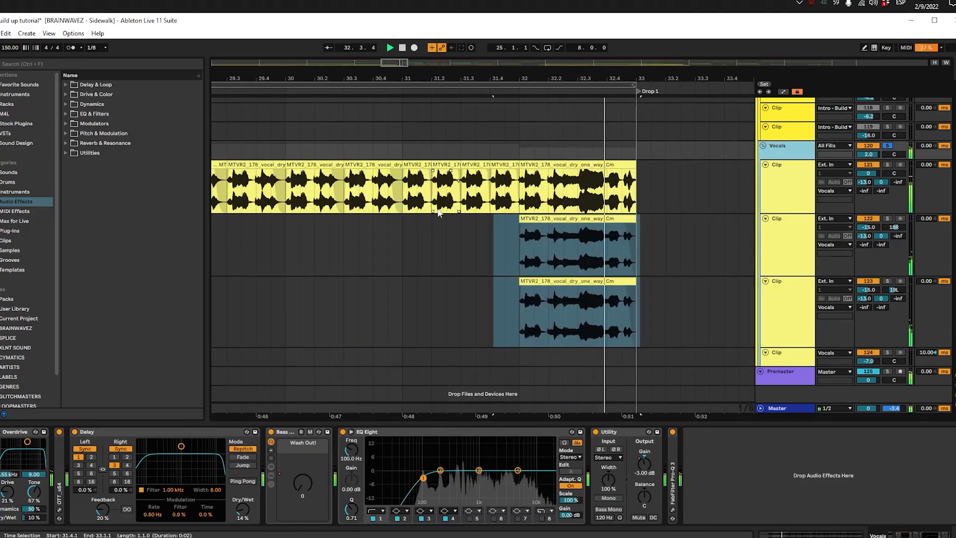
{"action": "key", "text": "space"}
Step: Play part of Build 1 with the upper layered vocal track soloed and clear the solo
{"action": "left_click", "coordinate": [400, 251], "text": "ctrl"}
{"action": "scroll", "coordinate": [398, 251], "scroll_direction": "down", "scroll_amount": 4}
{"action": "left_click", "coordinate": [398, 248]}
{"action": "key", "text": "space"}
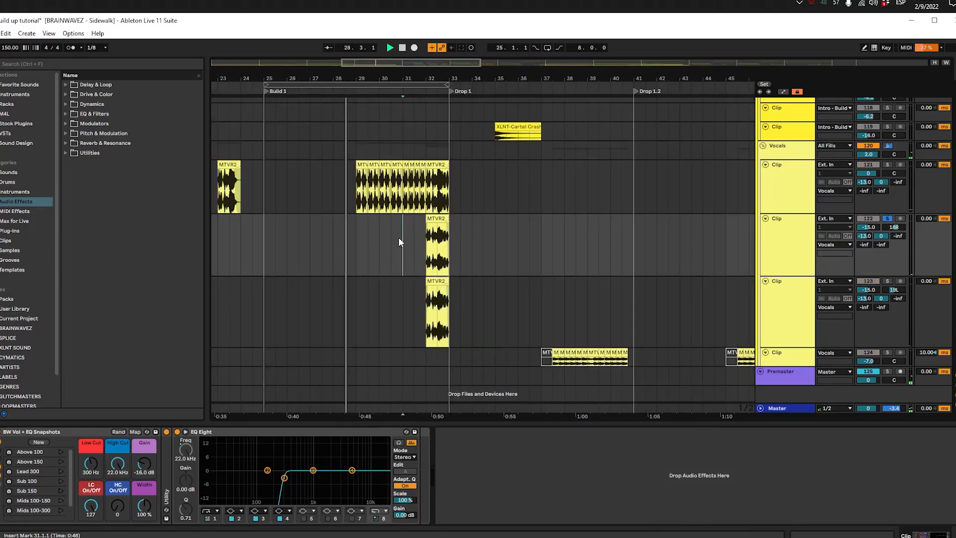
{"action": "key", "text": "space"}
{"action": "left_click", "coordinate": [418, 232]}
{"action": "key", "text": "s"}
Step: Enlarge and solo the Vocals group, and play the layered vocals from 32.1.1
{"action": "left_click", "coordinate": [424, 135]}
{"action": "scroll", "coordinate": [424, 139], "scroll_direction": "up", "scroll_amount": 3}
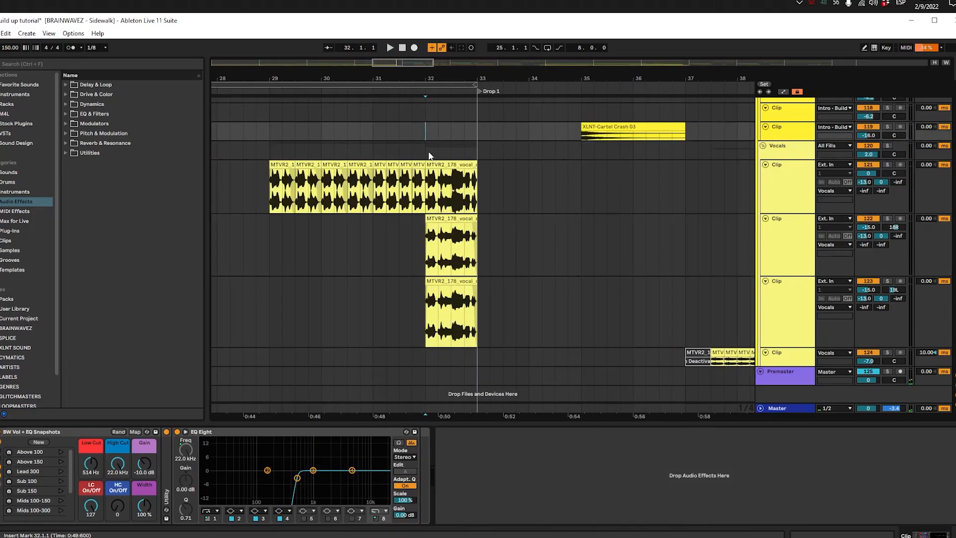
{"action": "left_click", "coordinate": [427, 153]}
{"action": "scroll", "coordinate": [443, 166], "scroll_direction": "up", "scroll_amount": 3}
{"action": "left_click", "coordinate": [777, 165]}
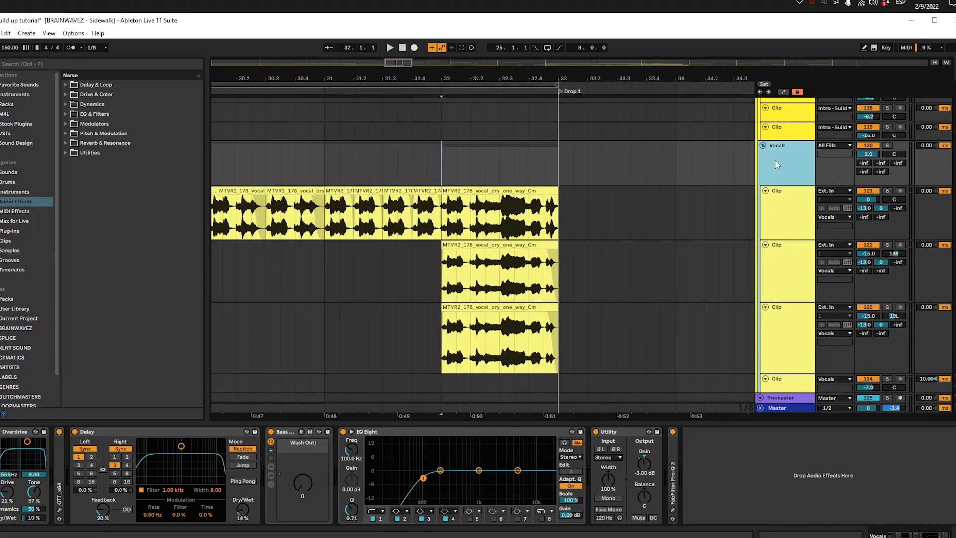
{"action": "key", "text": "space"}
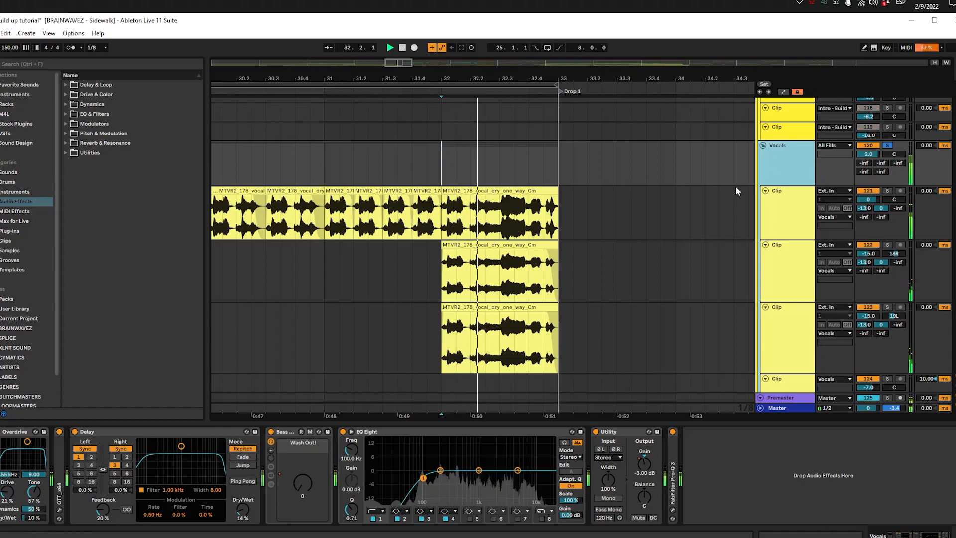
Step: Deactivate the two layered vocal clips at 32.1.1 and play the main vocal without them
{"action": "left_click_drag", "start_coordinate": [592, 294], "coordinate": [560, 298]}
{"action": "left_click", "coordinate": [360, 334], "text": "shift"}
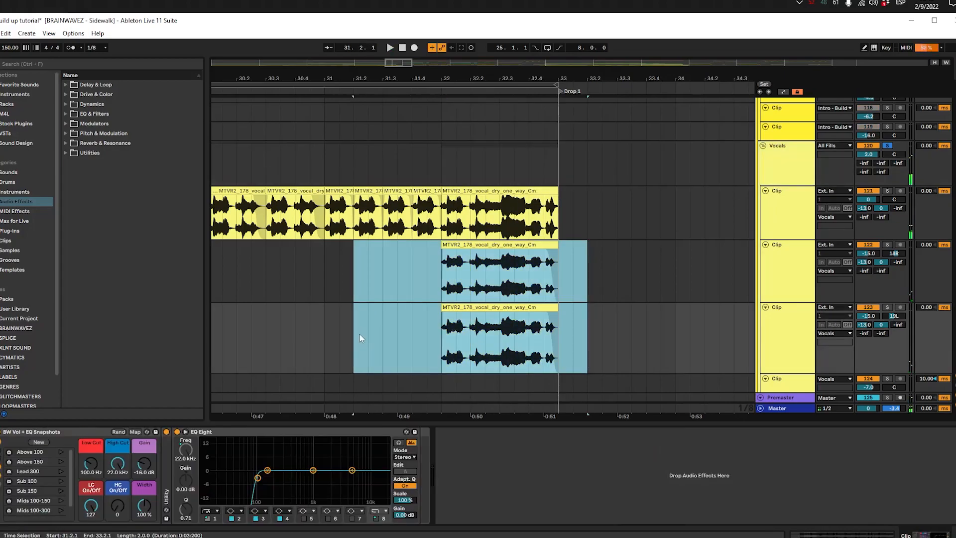
{"action": "key", "text": "0"}
{"action": "key", "text": "space"}
{"action": "left_click", "coordinate": [457, 162]}
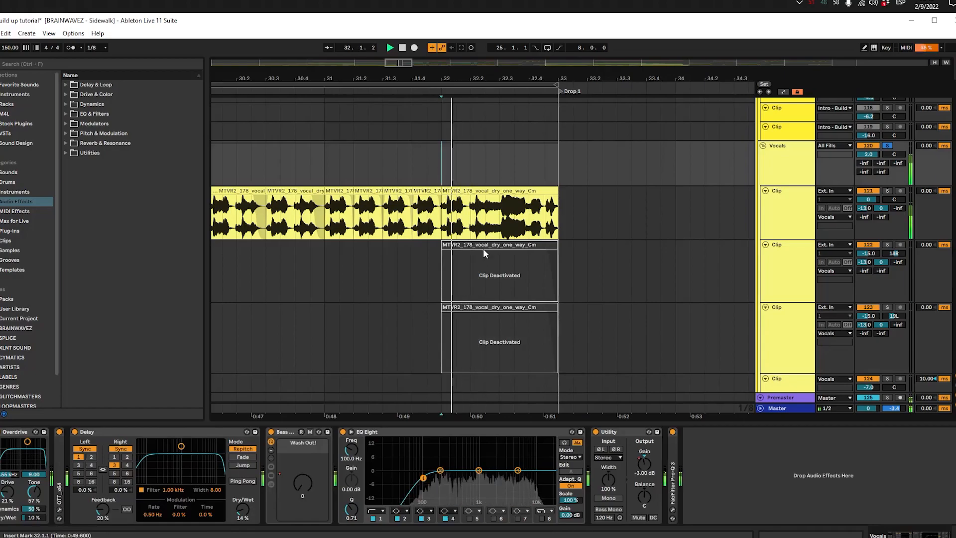
Step: Reactivate the two layered vocal clips at 32.1.1 and play the build-up into Drop 1
{"action": "left_click_drag", "start_coordinate": [587, 267], "coordinate": [383, 335]}
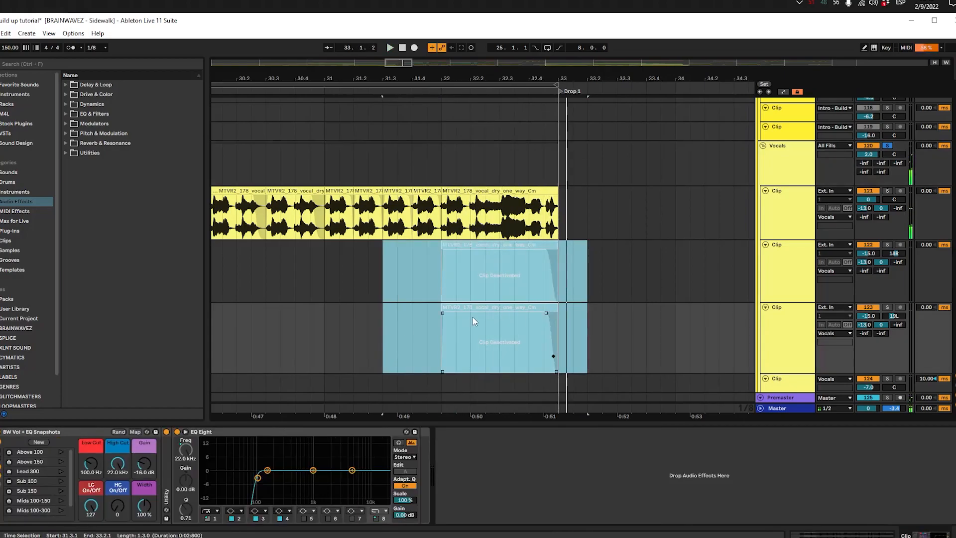
{"action": "key", "text": "0"}
{"action": "left_click", "coordinate": [446, 153]}
{"action": "key", "text": "space"}
Step: Play Build 1 from its start at 25.1.1
{"action": "key", "text": "minus"}
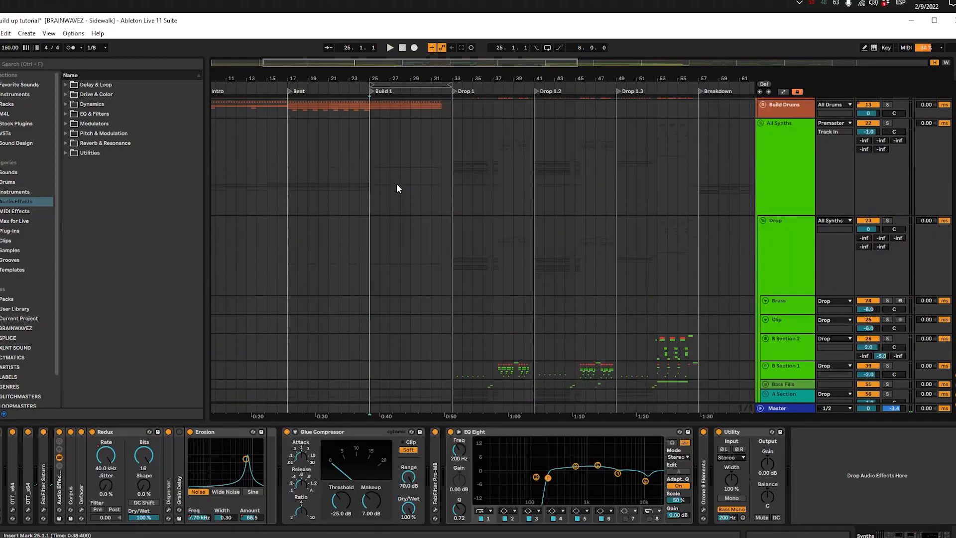
{"action": "scroll", "coordinate": [396, 185], "scroll_direction": "up", "scroll_amount": 3}
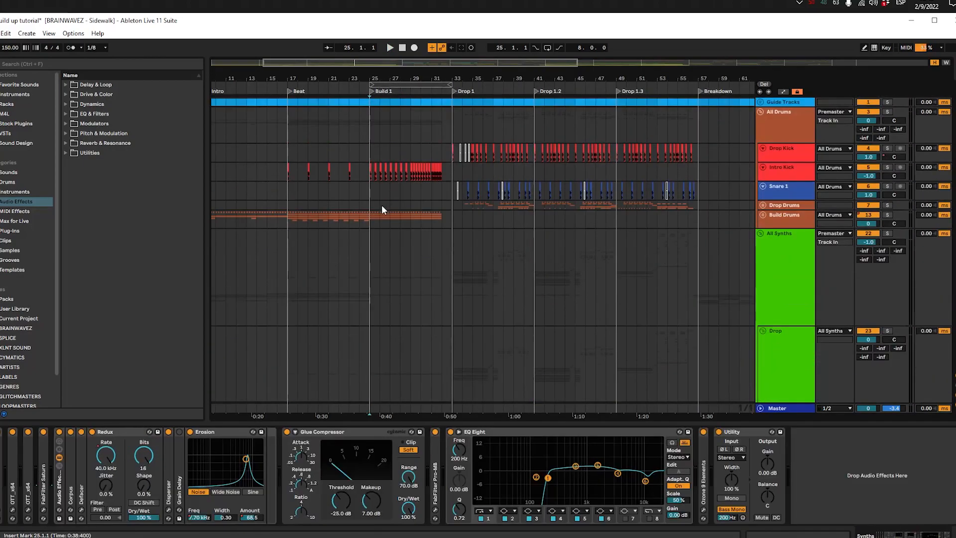
{"action": "left_click", "coordinate": [377, 170]}
{"action": "left_click", "coordinate": [369, 134]}
{"action": "key", "text": "space"}
{"action": "scroll", "coordinate": [381, 158], "scroll_direction": "up", "scroll_amount": 4}
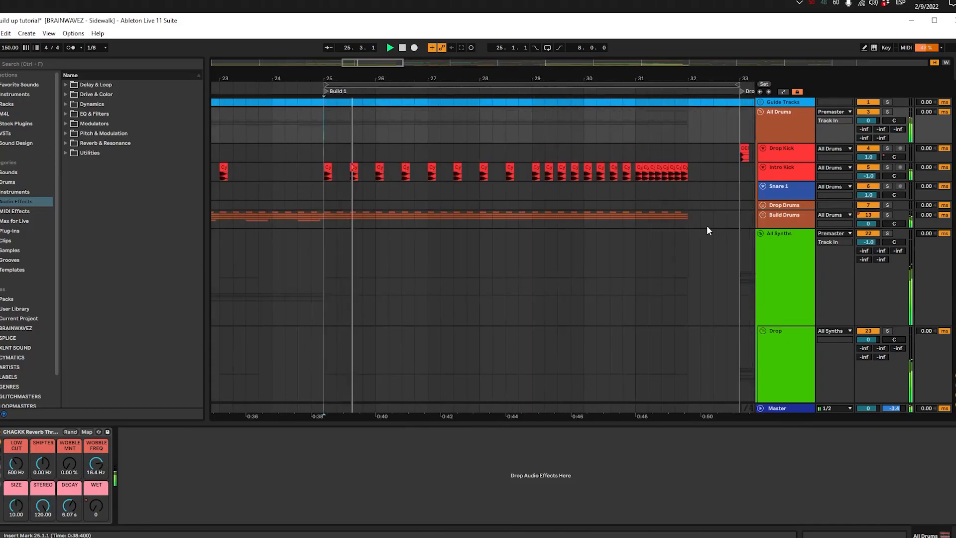
Step: Unfold the Build Drums group and inspect the chopped breakbeat and Amen clips at 29.1.1
{"action": "left_click", "coordinate": [763, 215]}
{"action": "scroll", "coordinate": [629, 238], "scroll_direction": "down", "scroll_amount": 3}
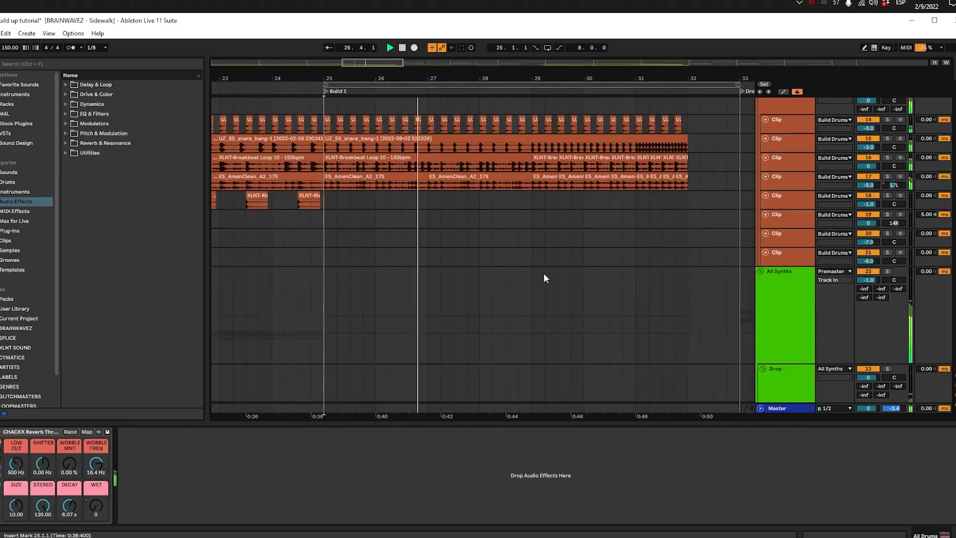
{"action": "scroll", "coordinate": [544, 278], "scroll_direction": "up", "scroll_amount": 2}
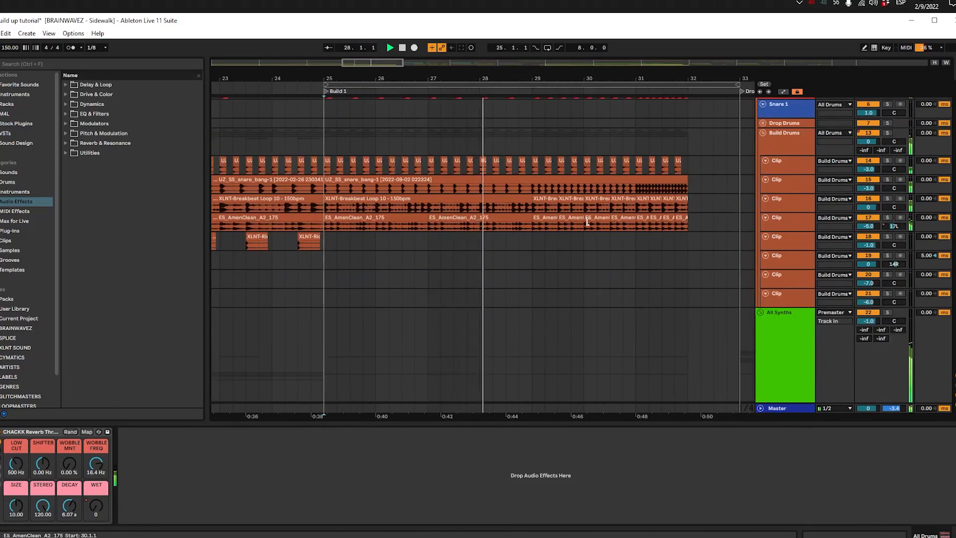
{"action": "left_click", "coordinate": [547, 199]}
{"action": "left_click", "coordinate": [544, 219]}
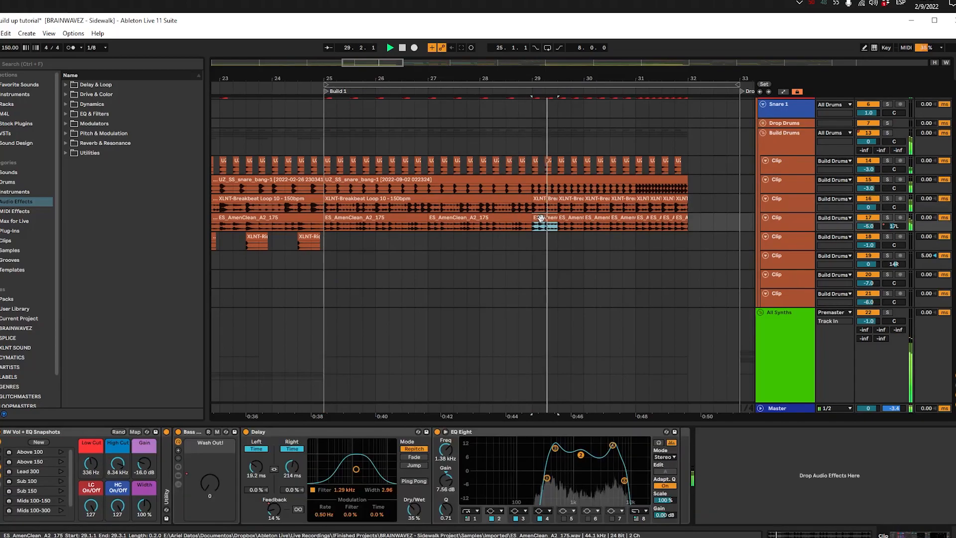
{"action": "left_click", "coordinate": [544, 198]}
{"action": "scroll", "coordinate": [543, 219], "scroll_direction": "down", "scroll_amount": 20}
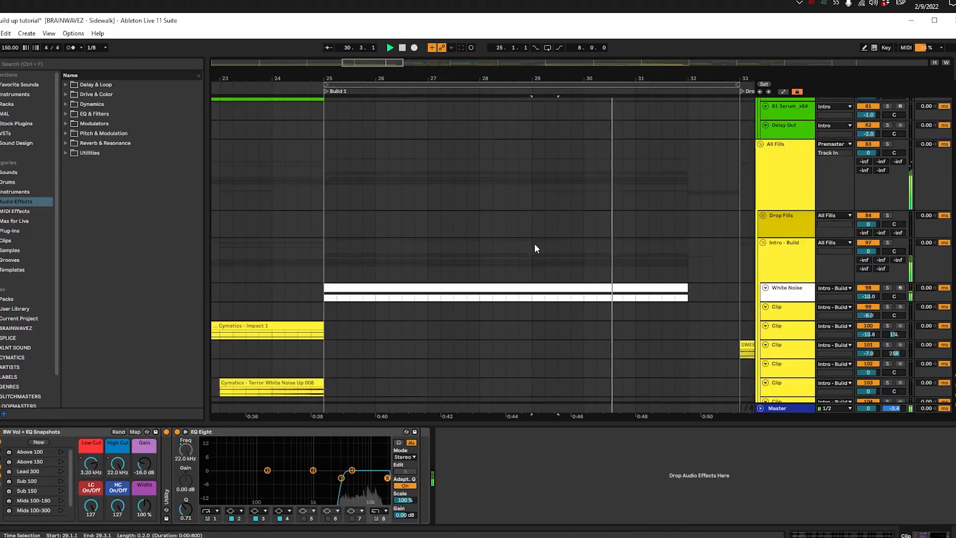
Step: Select the vocal chops from 29.1.1 to 32.1.1 and show their shared clip settings
{"action": "left_click_drag", "start_coordinate": [522, 299], "coordinate": [676, 304]}
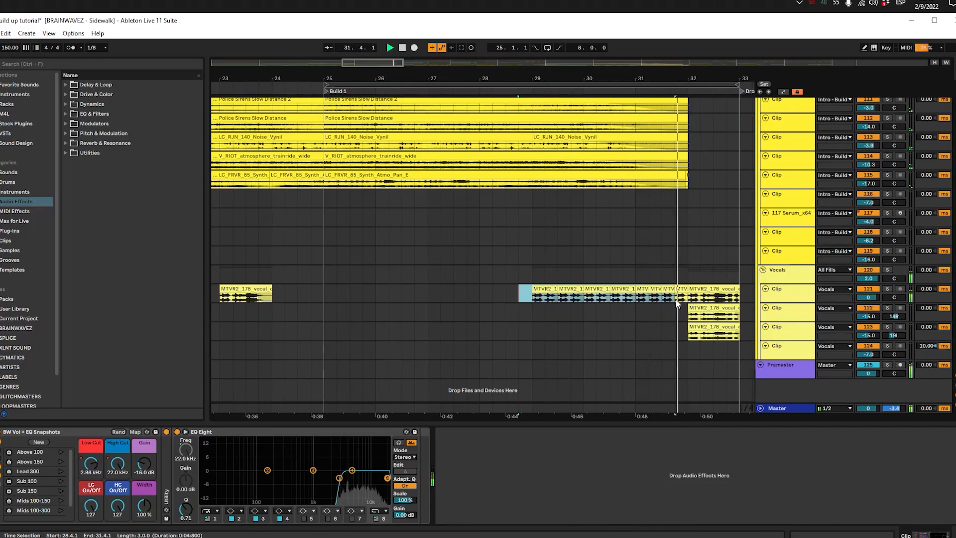
{"action": "key", "text": "shift+Tab"}
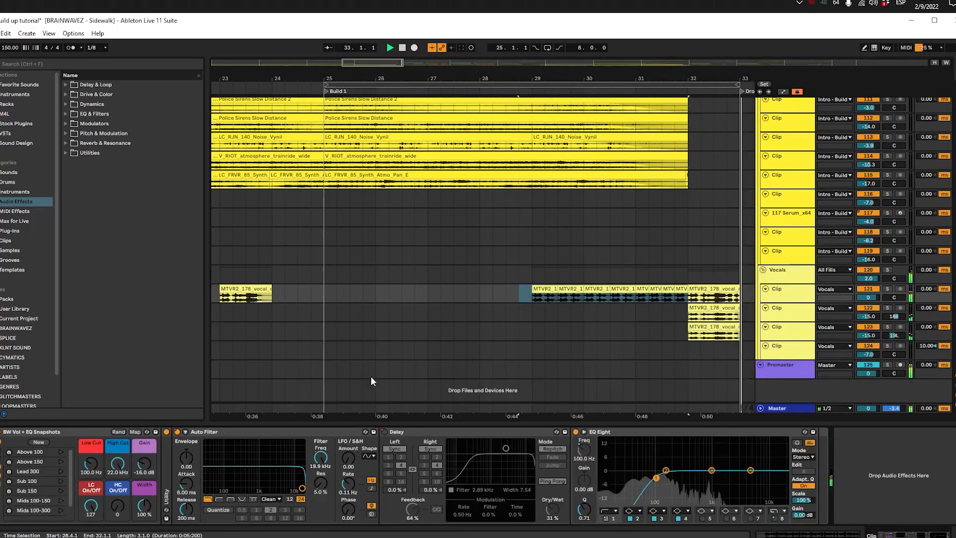
{"action": "key", "text": "shift+Tab"}
{"action": "left_click_drag", "start_coordinate": [534, 299], "coordinate": [686, 300]}
{"action": "key", "text": "shift+Tab"}
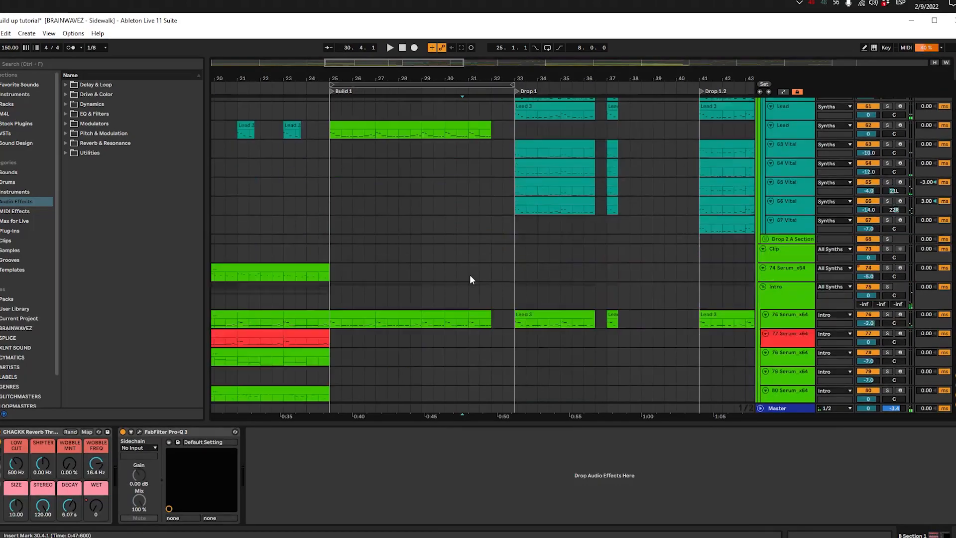
Step: Enlarge and solo the XLNT breakbeat loop track and play it from 29.1.1
{"action": "scroll", "coordinate": [470, 274], "scroll_direction": "up", "scroll_amount": 10}
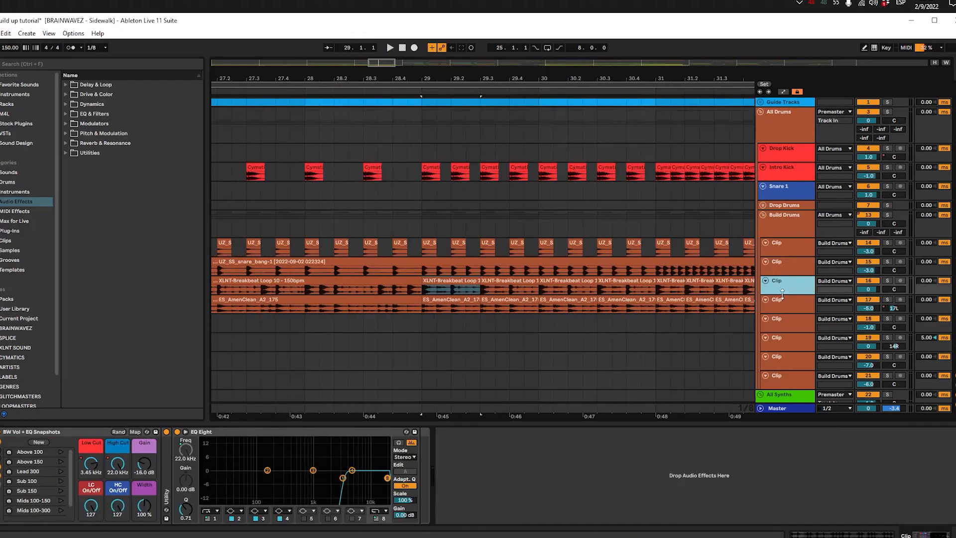
{"action": "left_click_drag", "start_coordinate": [786, 295], "coordinate": [788, 320]}
{"action": "key", "text": "s"}
{"action": "key", "text": "space"}
{"action": "scroll", "coordinate": [497, 313], "scroll_direction": "down", "scroll_amount": 3}
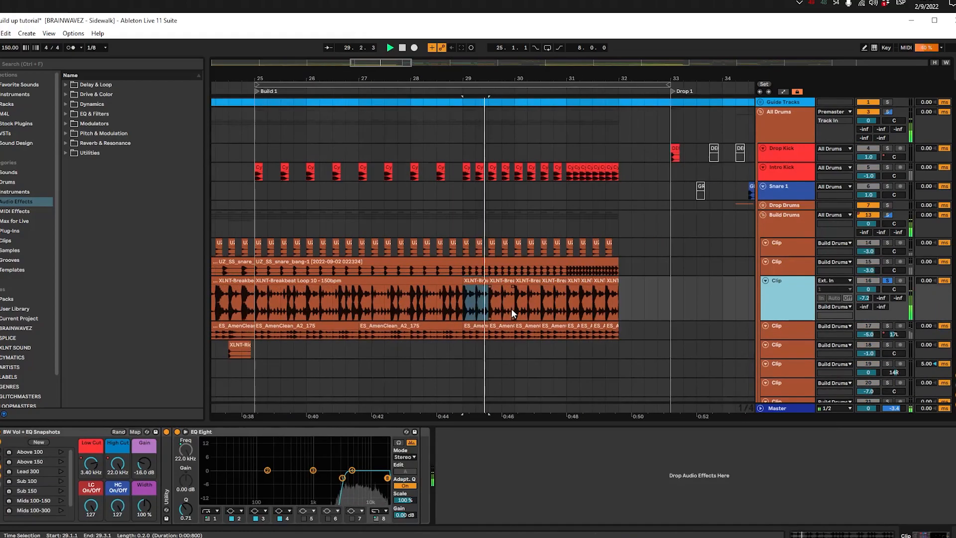
Step: Solo the Amen loop track instead, play it from 29.1.1 and enlarge the track
{"action": "left_click", "coordinate": [473, 328]}
{"action": "key", "text": "s"}
{"action": "key", "text": "space"}
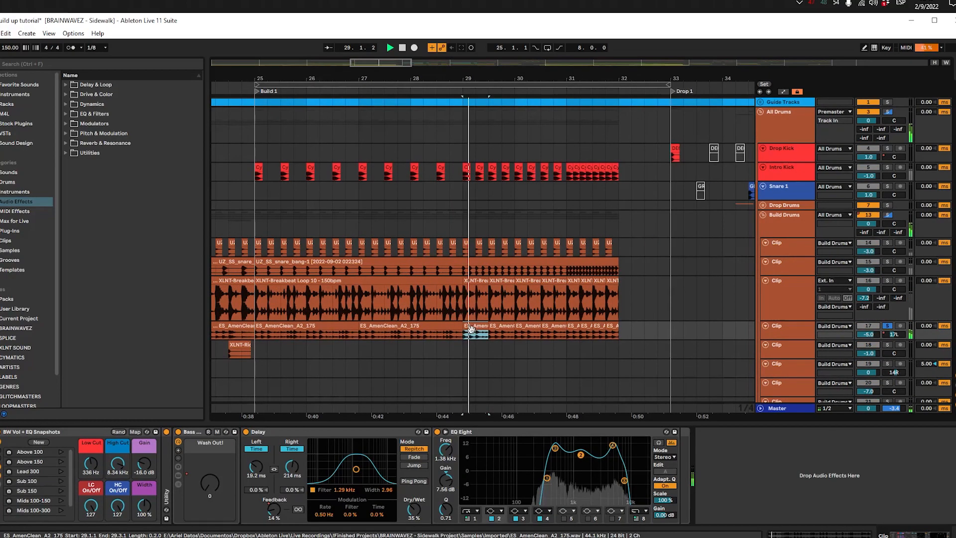
{"action": "left_click", "coordinate": [792, 338]}
{"action": "left_click_drag", "start_coordinate": [792, 340], "coordinate": [792, 366]}
Step: Consolidate the Amen clips from 29.1.1 to 32.1.1 and draw a transposition envelope rising from 0 to about +12 semitones
{"action": "left_click_drag", "start_coordinate": [465, 344], "coordinate": [621, 344]}
{"action": "key", "text": "ctrl+j"}
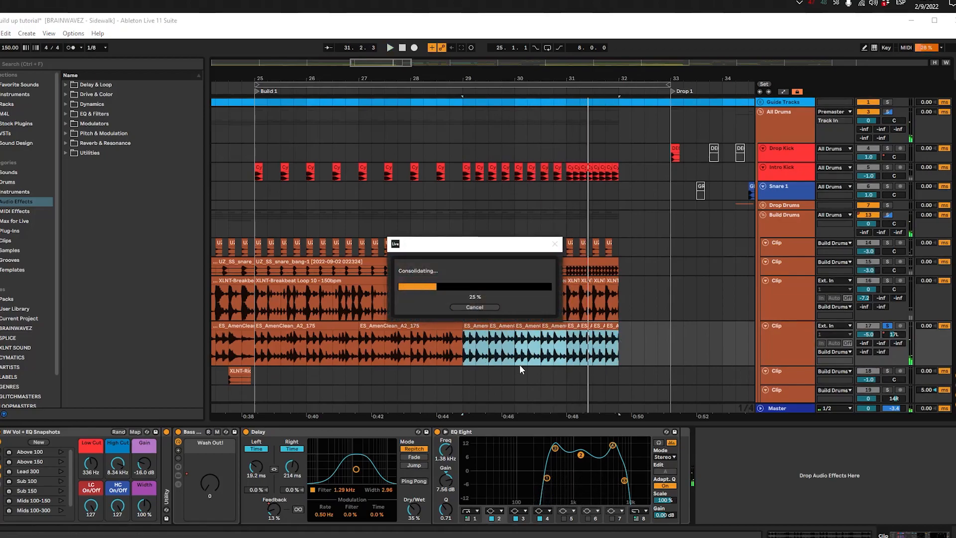
{"action": "double_click", "coordinate": [579, 338]}
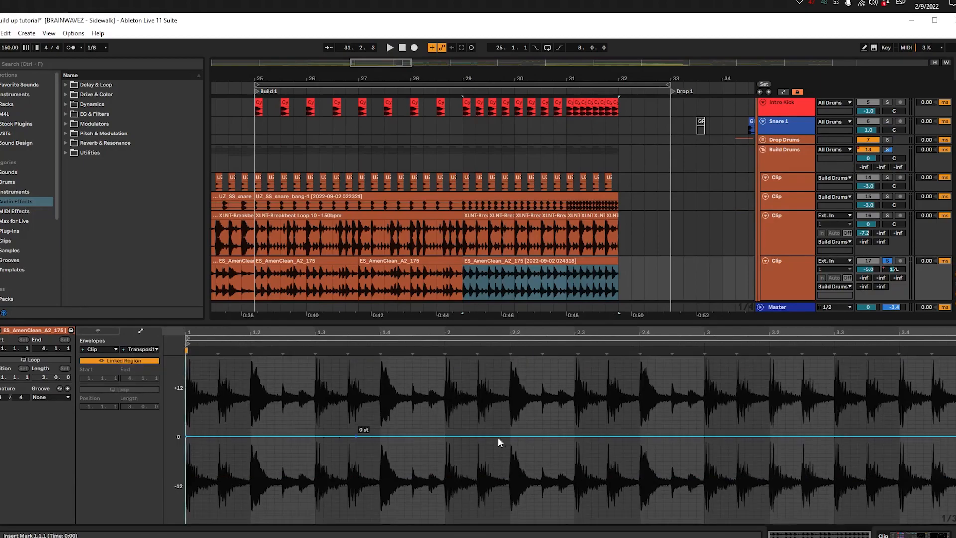
{"action": "key", "text": "space"}
{"action": "left_click_drag", "start_coordinate": [955, 437], "coordinate": [955, 392]}
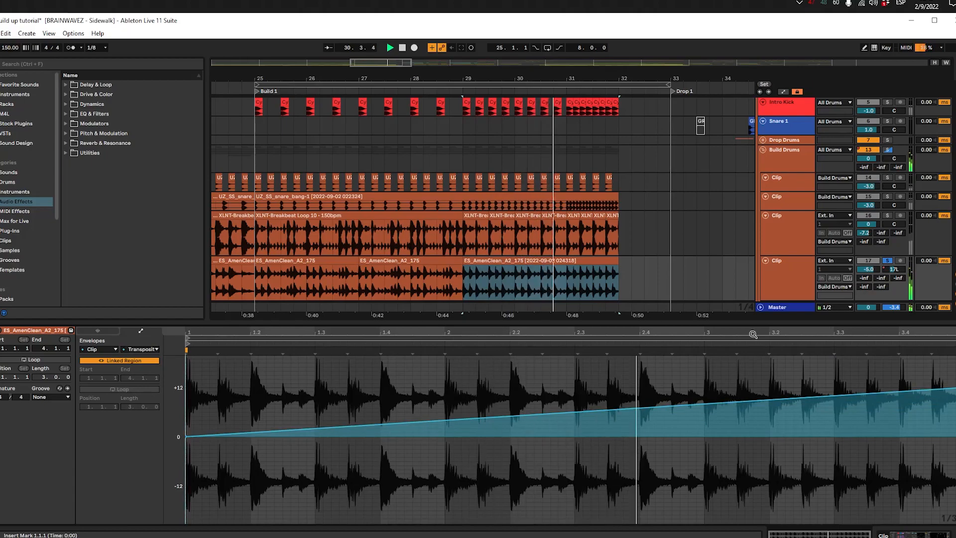
Step: Clear the Amen track's solo, play all the build drums from 29.1.1 and show the consolidated clip's sample settings
{"action": "left_click", "coordinate": [572, 280]}
{"action": "left_click", "coordinate": [468, 284]}
{"action": "key", "text": "s"}
{"action": "key", "text": "space"}
{"action": "key", "text": "space"}
{"action": "left_click", "coordinate": [100, 331]}
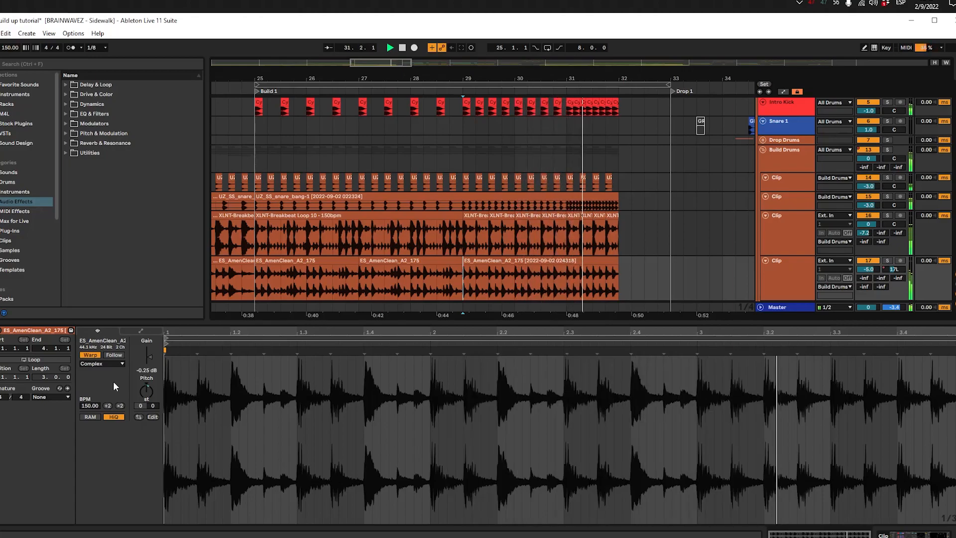
Step: Return from the consolidated Amen clip's sample view to the device view, stop playback and select the Build Drums group
{"action": "left_click", "coordinate": [499, 260]}
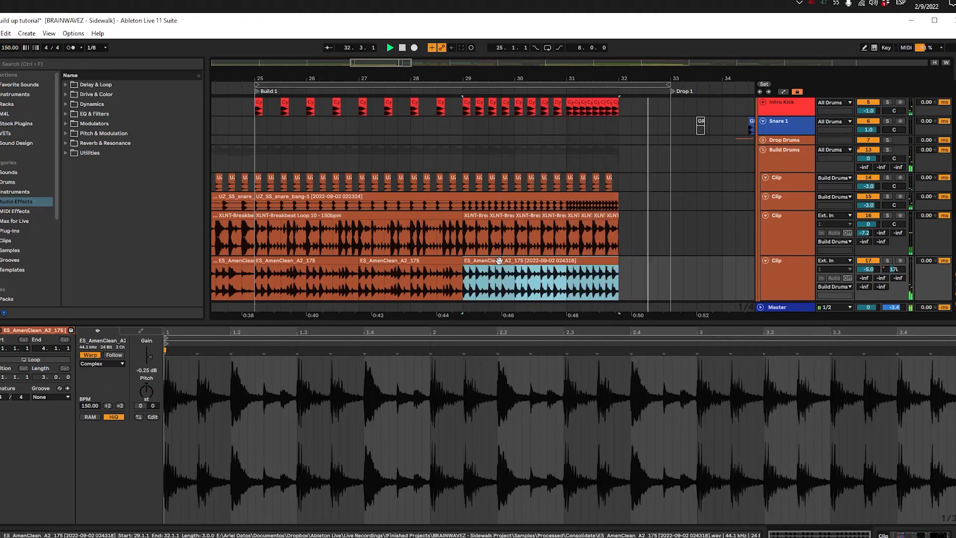
{"action": "key", "text": "shift+Tab"}
{"action": "scroll", "coordinate": [499, 260], "scroll_direction": "down", "scroll_amount": 5}
{"action": "left_click", "coordinate": [491, 265]}
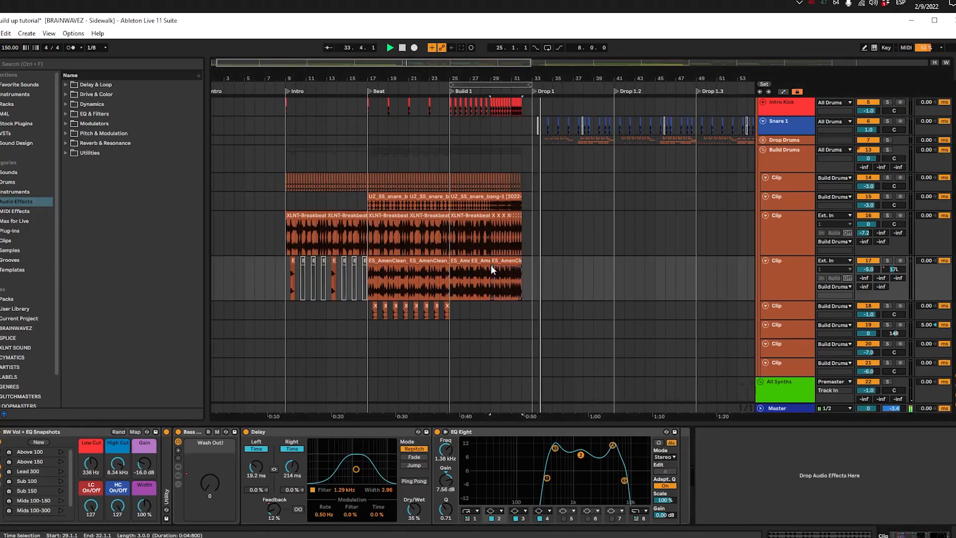
{"action": "key", "text": "space"}
{"action": "scroll", "coordinate": [491, 265], "scroll_direction": "down", "scroll_amount": 8}
{"action": "scroll", "coordinate": [490, 265], "scroll_direction": "up", "scroll_amount": 10}
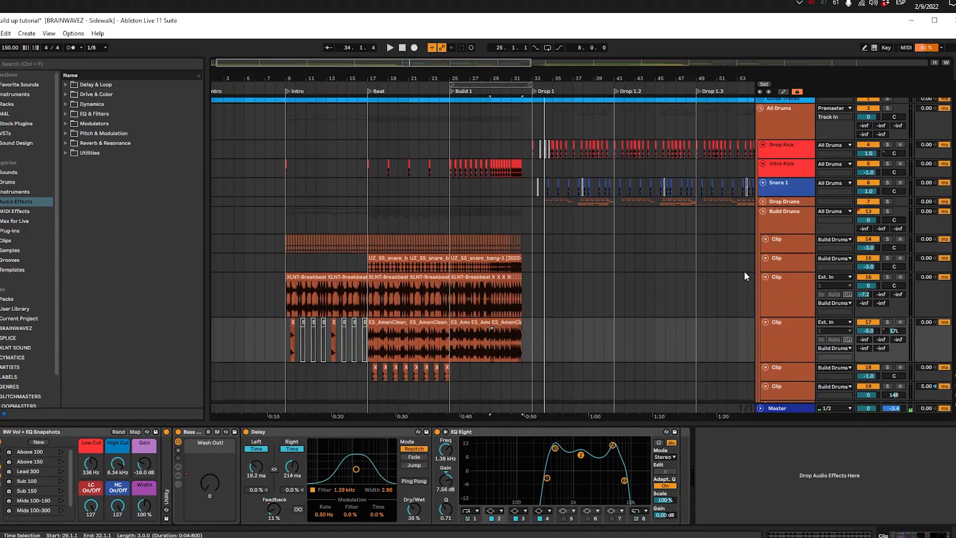
{"action": "left_click", "coordinate": [761, 216]}
Step: Examine the bar from 32.1.1 to 33.1.1 before Drop 1 across the synth, effects and vocal tracks
{"action": "scroll", "coordinate": [528, 276], "scroll_direction": "down", "scroll_amount": 10}
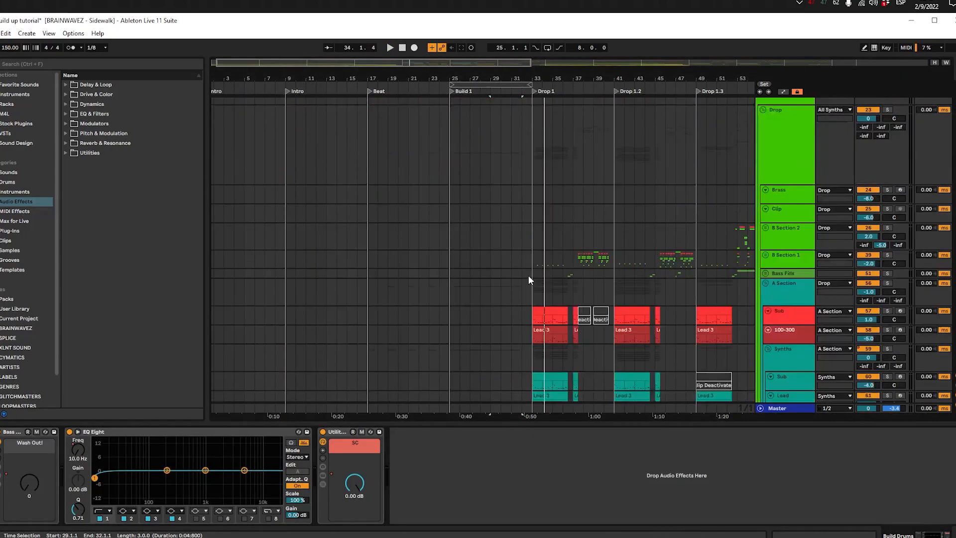
{"action": "left_click", "coordinate": [527, 279]}
{"action": "scroll", "coordinate": [527, 270], "scroll_direction": "down", "scroll_amount": 4}
{"action": "scroll", "coordinate": [525, 262], "scroll_direction": "down", "scroll_amount": 15}
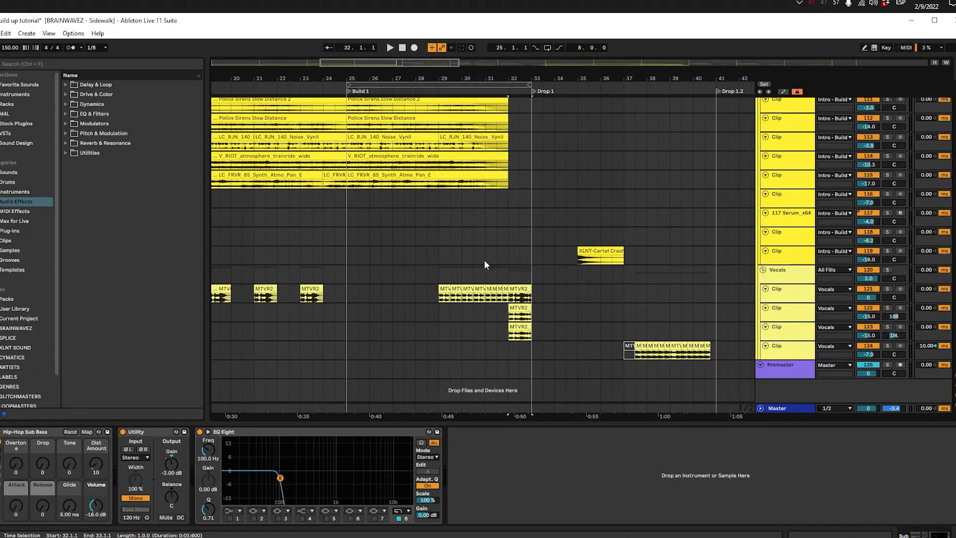
{"action": "scroll", "coordinate": [402, 235], "scroll_direction": "right", "scroll_amount": 4}
{"action": "scroll", "coordinate": [459, 228], "scroll_direction": "up", "scroll_amount": 5}
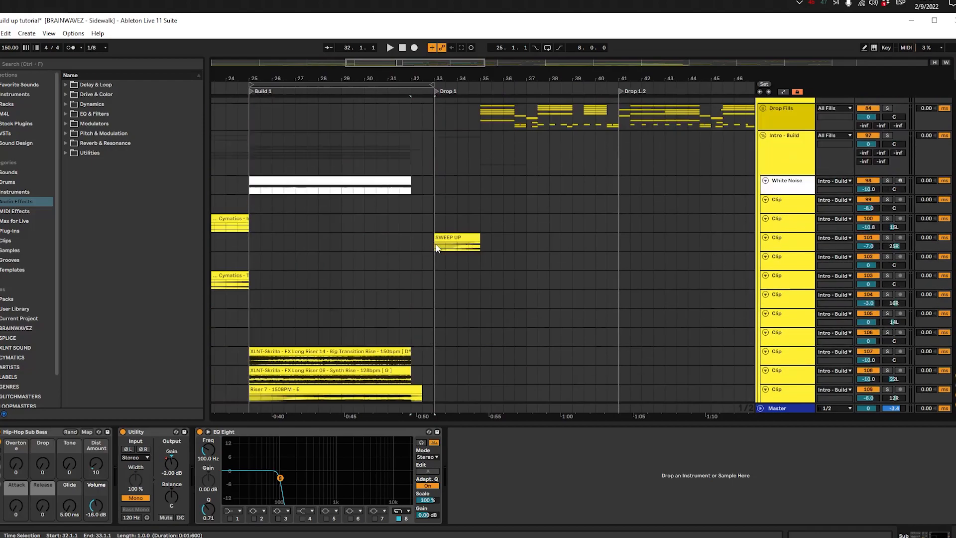
Step: Paste the Cymatics - Breaking Glass 7 R clip at 32.1.1 on track 118 and play it with the vocals
{"action": "scroll", "coordinate": [436, 258], "scroll_direction": "up", "scroll_amount": 5}
{"action": "scroll", "coordinate": [352, 256], "scroll_direction": "right", "scroll_amount": 3}
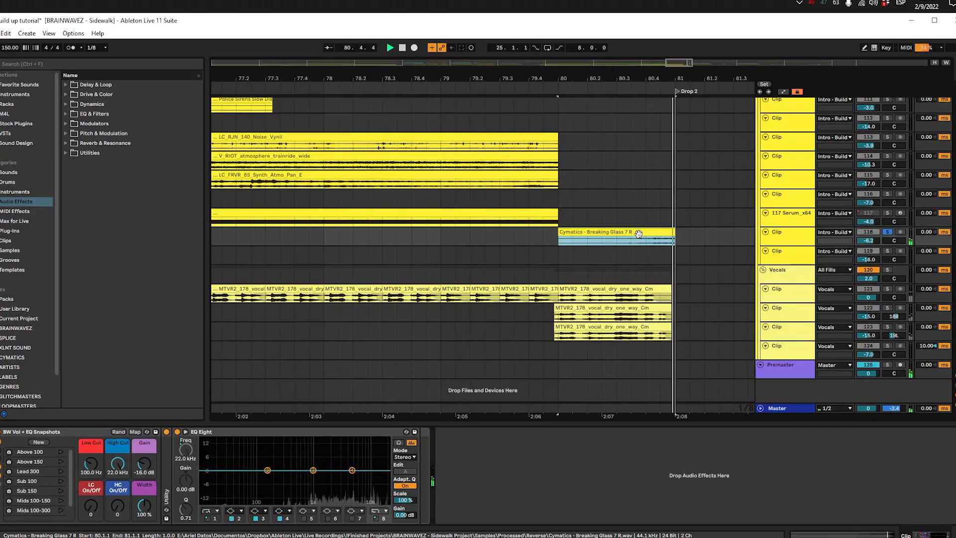
{"action": "key", "text": "space"}
{"action": "key", "text": "w"}
{"action": "left_click", "coordinate": [351, 231]}
{"action": "scroll", "coordinate": [347, 229], "scroll_direction": "up", "scroll_amount": 5}
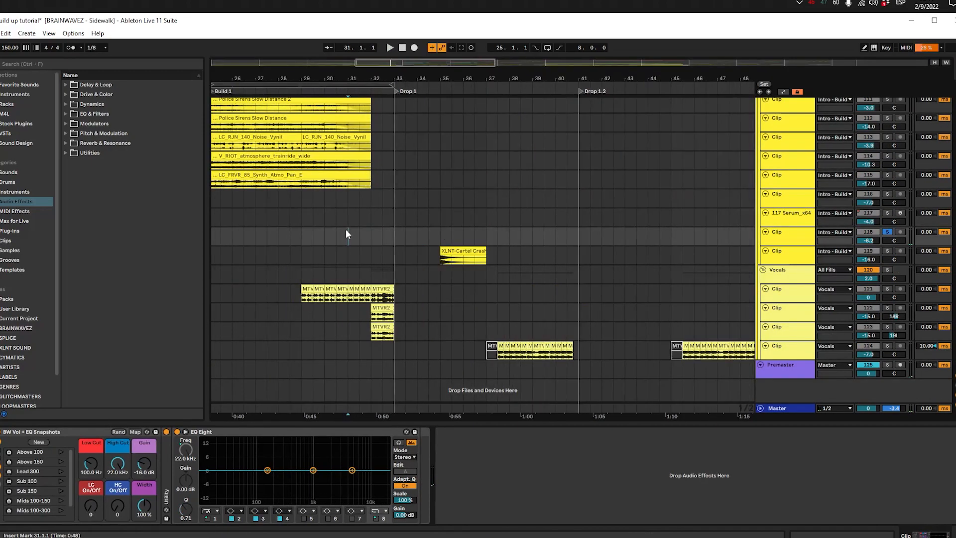
{"action": "left_click", "coordinate": [370, 234]}
{"action": "key", "text": "ctrl+v"}
{"action": "key", "text": "s"}
{"action": "key", "text": "space"}
{"action": "scroll", "coordinate": [371, 233], "scroll_direction": "up", "scroll_amount": 4}
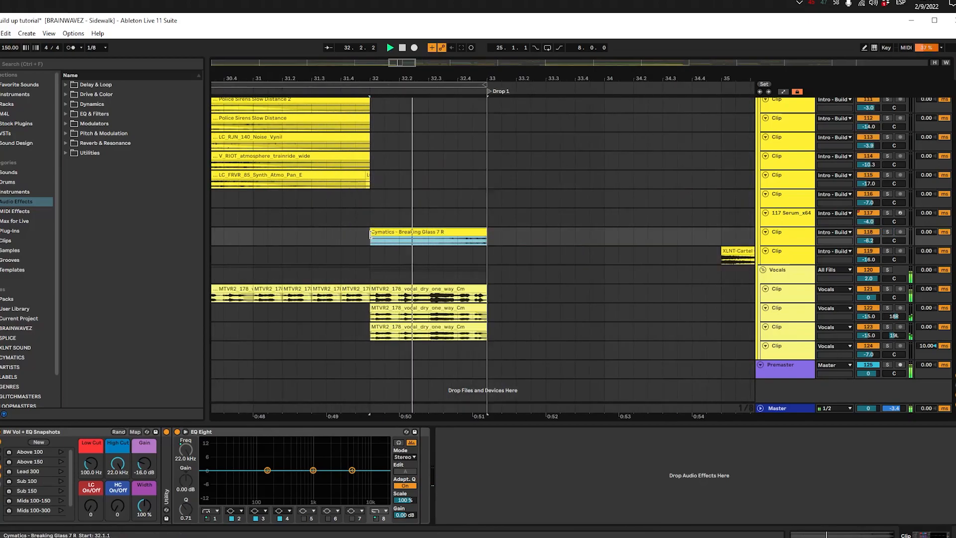
Step: Play the Breaking Glass 7 R clip in solo, clear the solo during playback and stop
{"action": "key", "text": "space"}
{"action": "key", "text": "s"}
{"action": "key", "text": "space"}
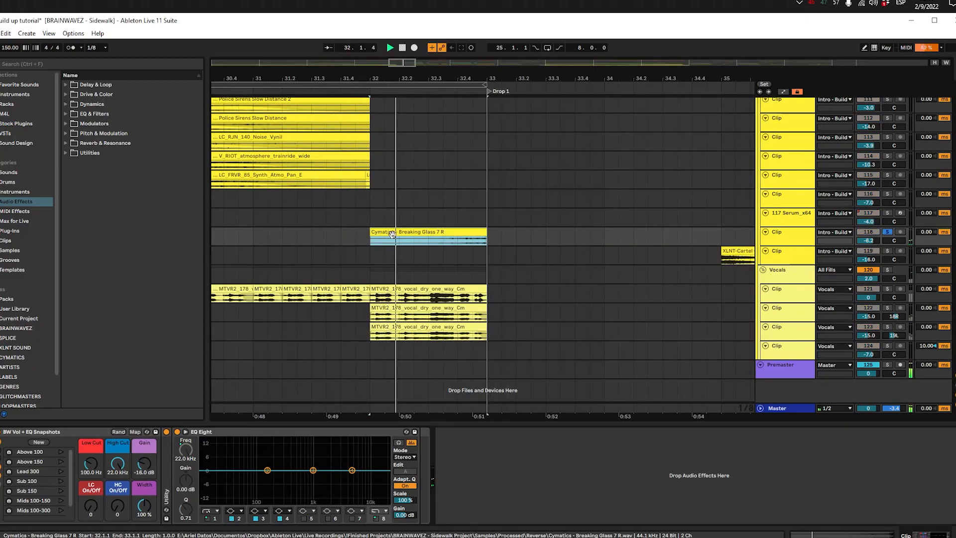
{"action": "left_click", "coordinate": [446, 253]}
{"action": "left_click", "coordinate": [457, 239]}
{"action": "key", "text": "s"}
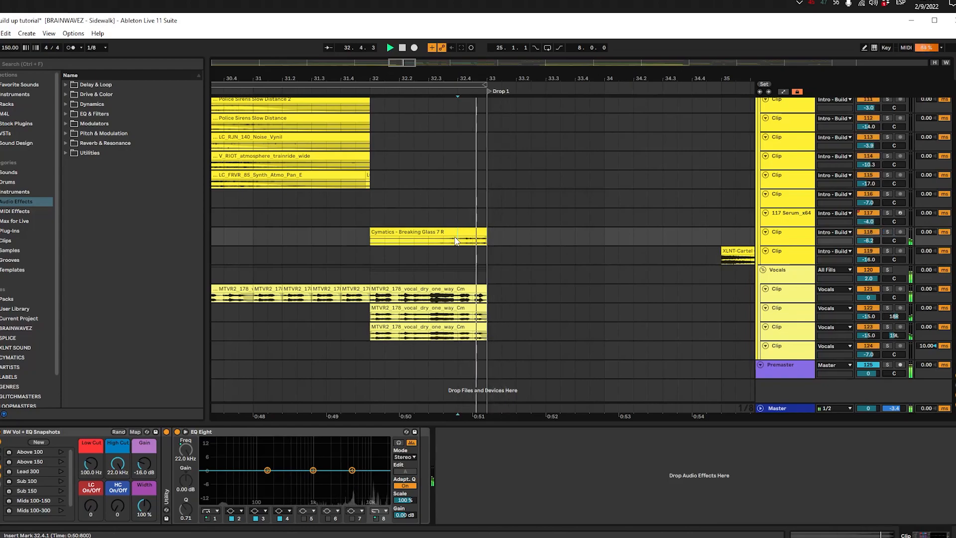
{"action": "scroll", "coordinate": [439, 242], "scroll_direction": "up", "scroll_amount": 3}
{"action": "key", "text": "space"}
{"action": "left_click", "coordinate": [440, 331]}
{"action": "left_click", "coordinate": [448, 324]}
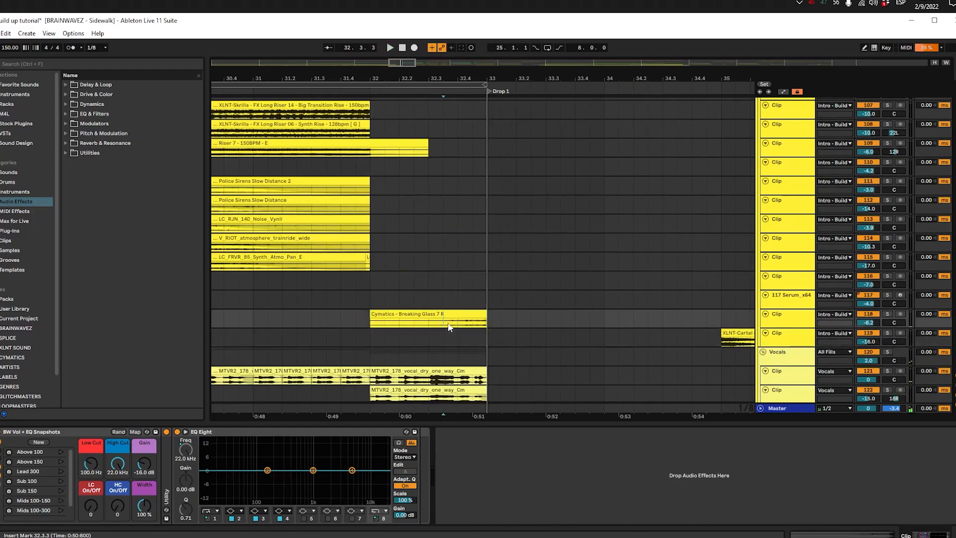
Step: Look through the Intro - Build effects tracks around Build 1 and select the Cymatics - Terror clip at 23.1.1
{"action": "scroll", "coordinate": [448, 322], "scroll_direction": "down", "scroll_amount": 2}
{"action": "scroll", "coordinate": [448, 321], "scroll_direction": "up", "scroll_amount": 1}
{"action": "scroll", "coordinate": [454, 314], "scroll_direction": "up", "scroll_amount": 5}
{"action": "scroll", "coordinate": [453, 288], "scroll_direction": "down", "scroll_amount": 2}
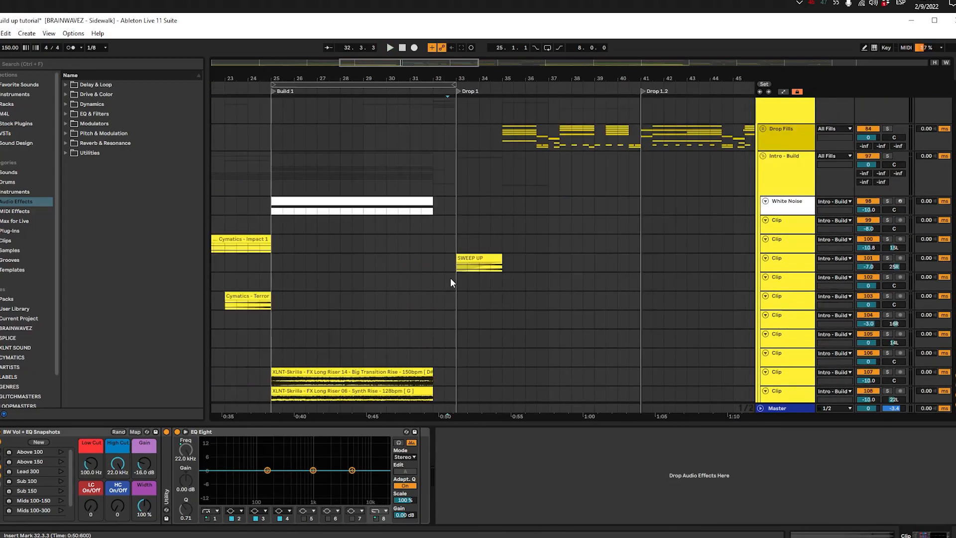
{"action": "scroll", "coordinate": [463, 272], "scroll_direction": "down", "scroll_amount": 3}
{"action": "scroll", "coordinate": [477, 267], "scroll_direction": "down", "scroll_amount": 2}
{"action": "scroll", "coordinate": [473, 262], "scroll_direction": "up", "scroll_amount": 2}
{"action": "scroll", "coordinate": [469, 257], "scroll_direction": "down", "scroll_amount": 1}
{"action": "left_click", "coordinate": [250, 158]}
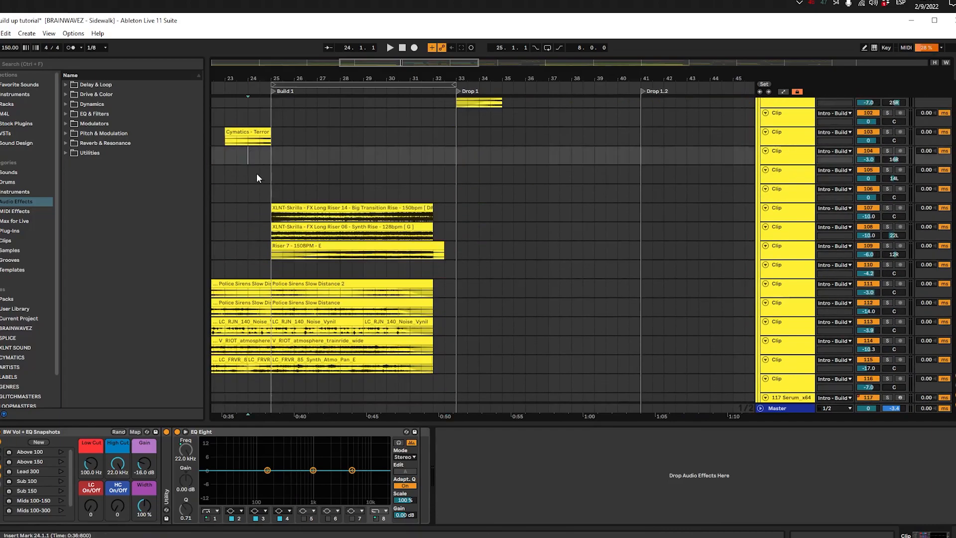
{"action": "left_click_drag", "start_coordinate": [255, 172], "coordinate": [448, 246]}
{"action": "left_click", "coordinate": [446, 213]}
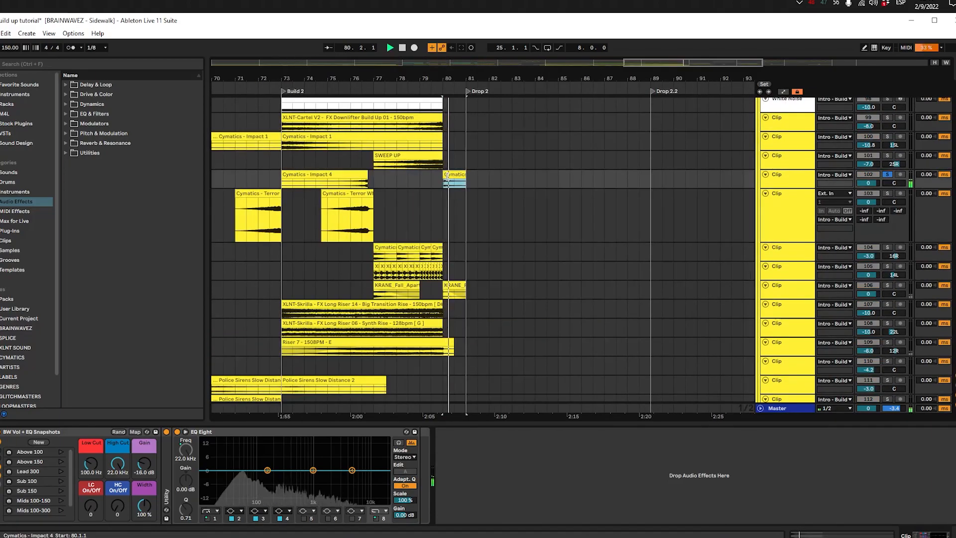
Step: Paste the Cymatics - Impact 4 clip at 32.1.1 on track 102 and play it in solo
{"action": "scroll", "coordinate": [447, 175], "scroll_direction": "up", "scroll_amount": 4}
{"action": "key", "text": "space"}
{"action": "scroll", "coordinate": [364, 199], "scroll_direction": "down", "scroll_amount": 6}
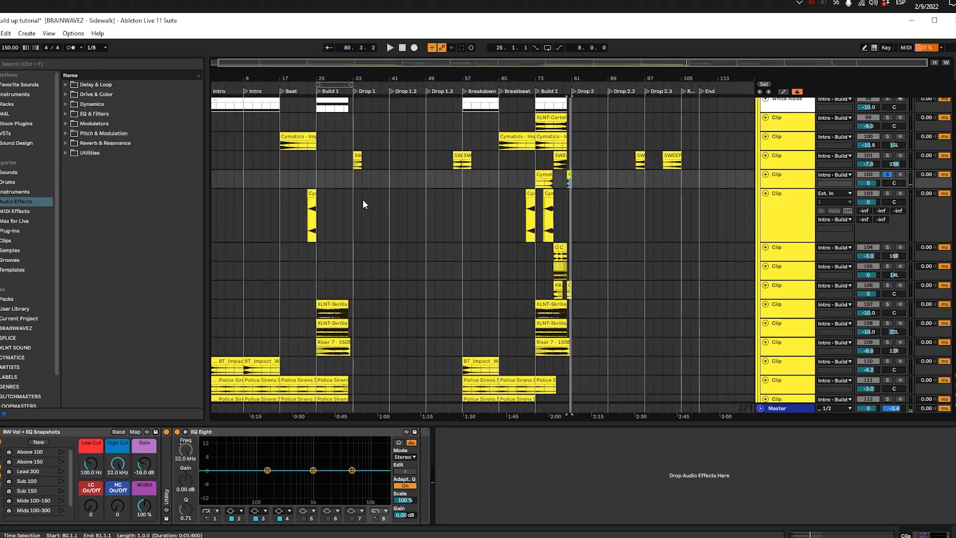
{"action": "left_click", "coordinate": [348, 175]}
{"action": "scroll", "coordinate": [354, 185], "scroll_direction": "up", "scroll_amount": 5}
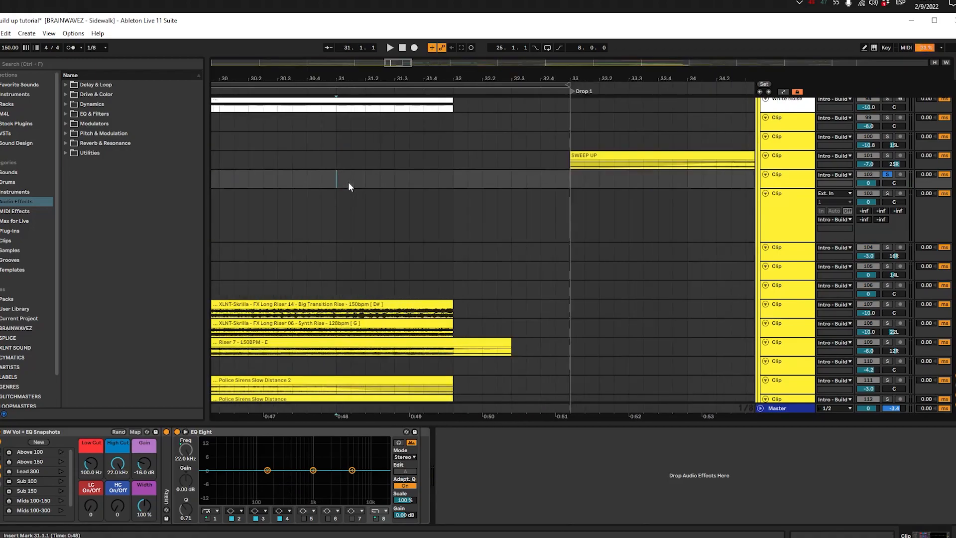
{"action": "left_click", "coordinate": [455, 175]}
{"action": "key", "text": "ctrl+v"}
{"action": "key", "text": "space"}
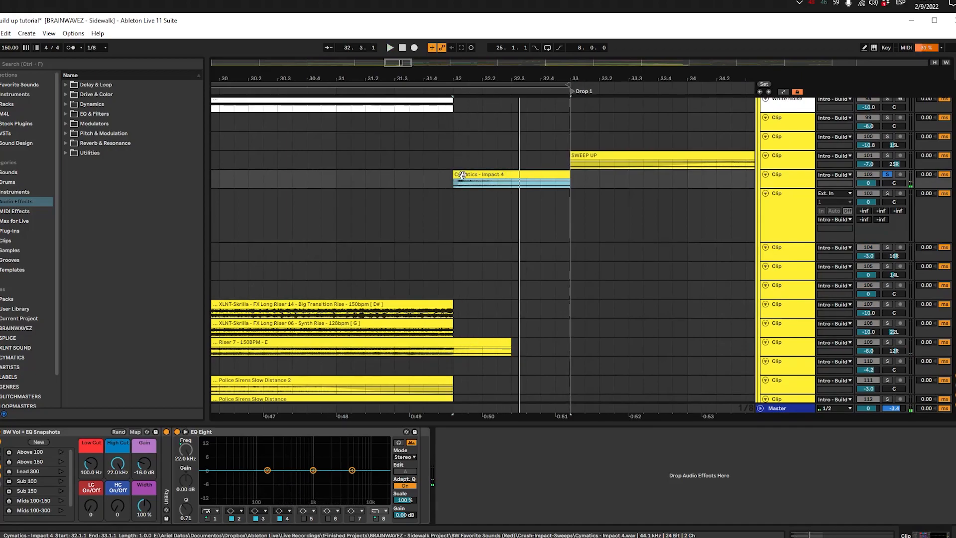
Step: Copy the DECAP kick clip from the start of Drop 1 to 32.1.1 on the Drop Kick track
{"action": "scroll", "coordinate": [463, 177], "scroll_direction": "up", "scroll_amount": 15}
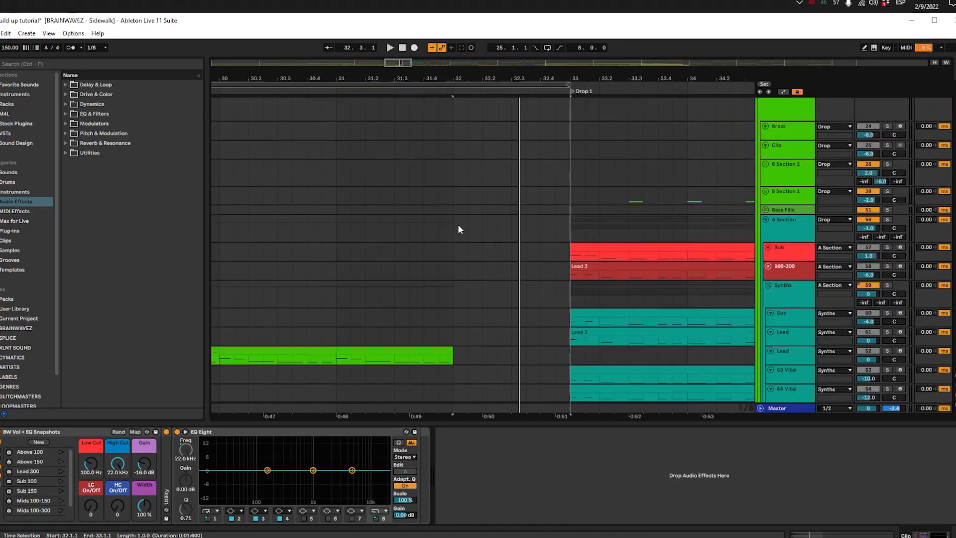
{"action": "scroll", "coordinate": [458, 224], "scroll_direction": "up", "scroll_amount": 15}
{"action": "scroll", "coordinate": [458, 224], "scroll_direction": "down", "scroll_amount": 3, "text": "ctrl"}
{"action": "left_click", "coordinate": [510, 149]}
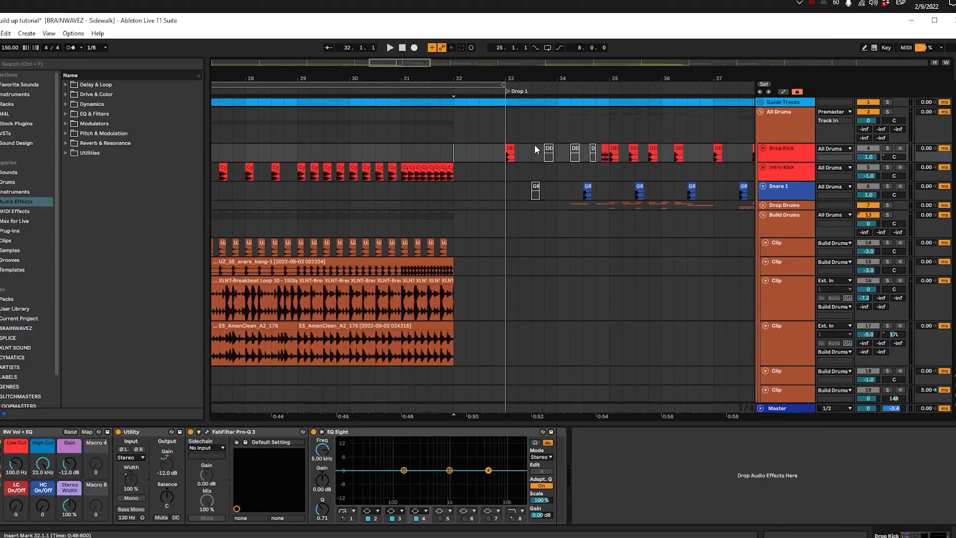
{"action": "left_click", "coordinate": [458, 144]}
{"action": "key", "text": "ctrl+v"}
{"action": "scroll", "coordinate": [458, 144], "scroll_direction": "up", "scroll_amount": 3, "text": "ctrl"}
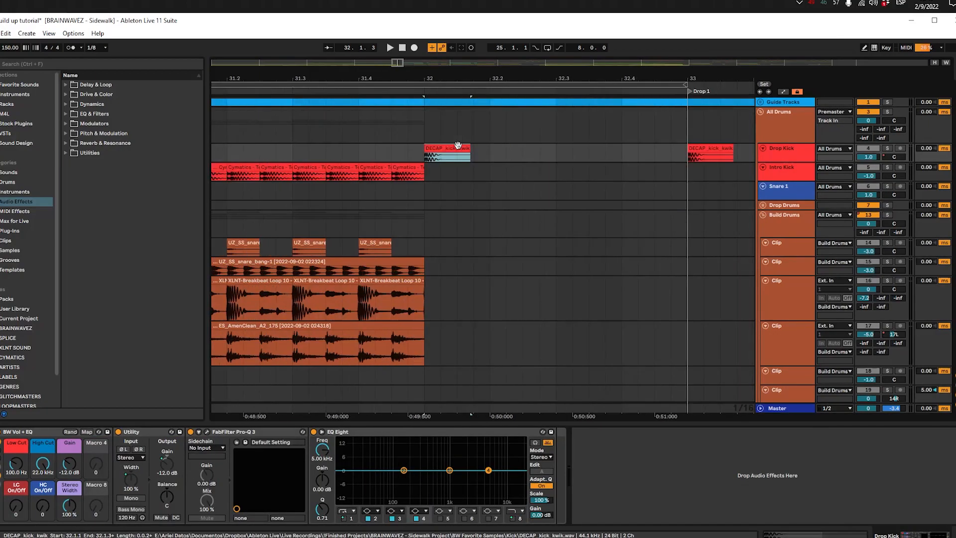
{"action": "scroll", "coordinate": [458, 146], "scroll_direction": "down", "scroll_amount": 5, "text": "ctrl"}
Step: Set the copied kick's clip gain to -3 dB and play it with the build drums
{"action": "left_click", "coordinate": [774, 166]}
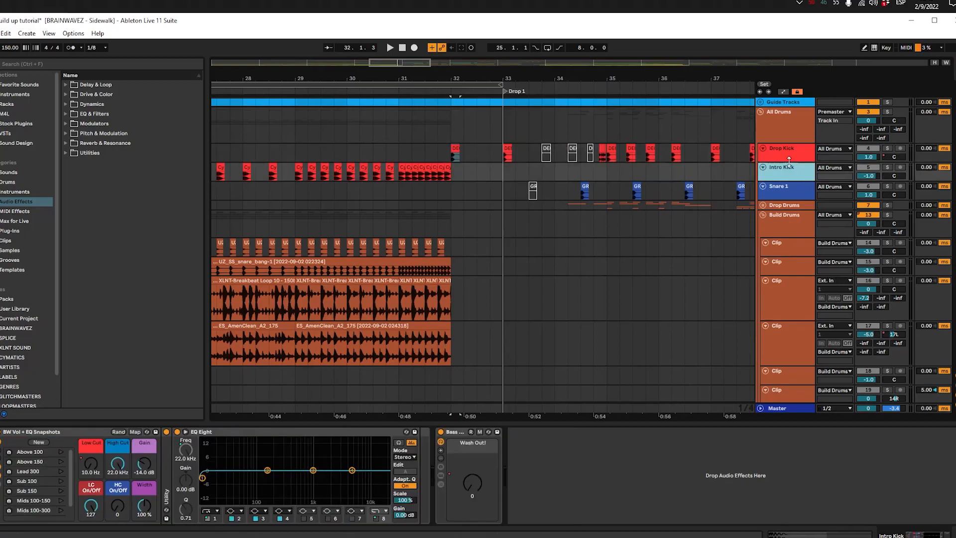
{"action": "left_click", "coordinate": [449, 131]}
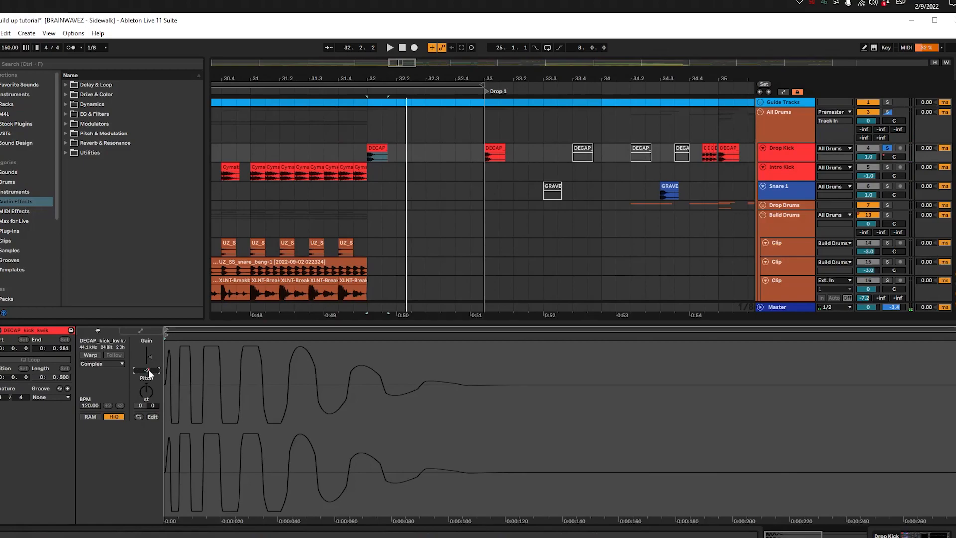
{"action": "key", "text": "Return"}
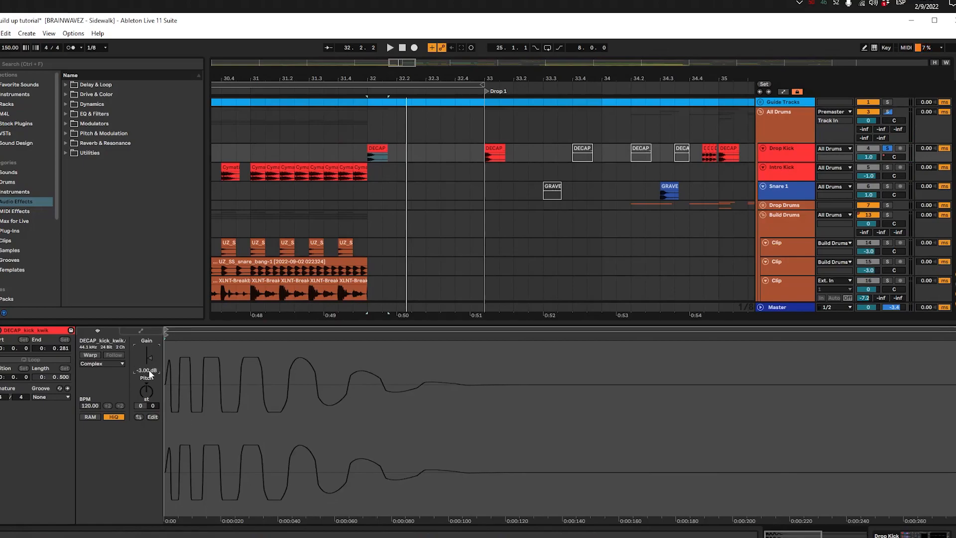
{"action": "left_click", "coordinate": [259, 143]}
{"action": "key", "text": "space"}
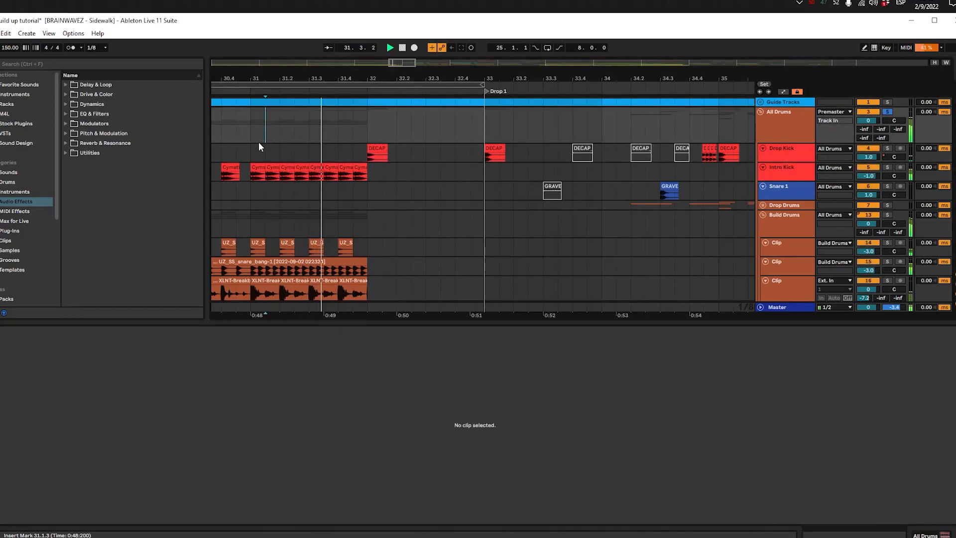
{"action": "scroll", "coordinate": [251, 135], "scroll_direction": "down", "scroll_amount": 3}
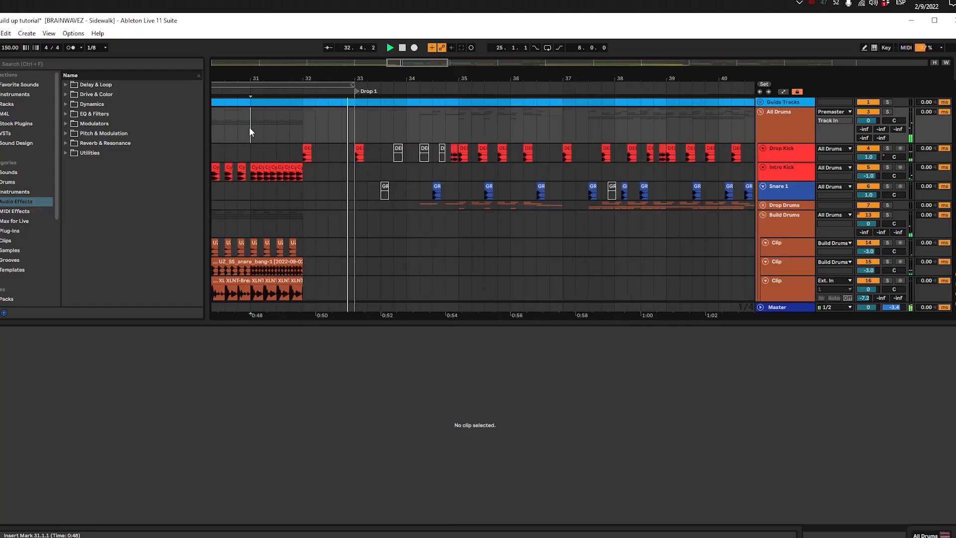
{"action": "left_click", "coordinate": [277, 203]}
{"action": "key", "text": "space"}
Step: Place an active copy of the GRAVES snare clip at 32.4.1 on the Snare 1 track and play it with the drums
{"action": "key", "text": "space"}
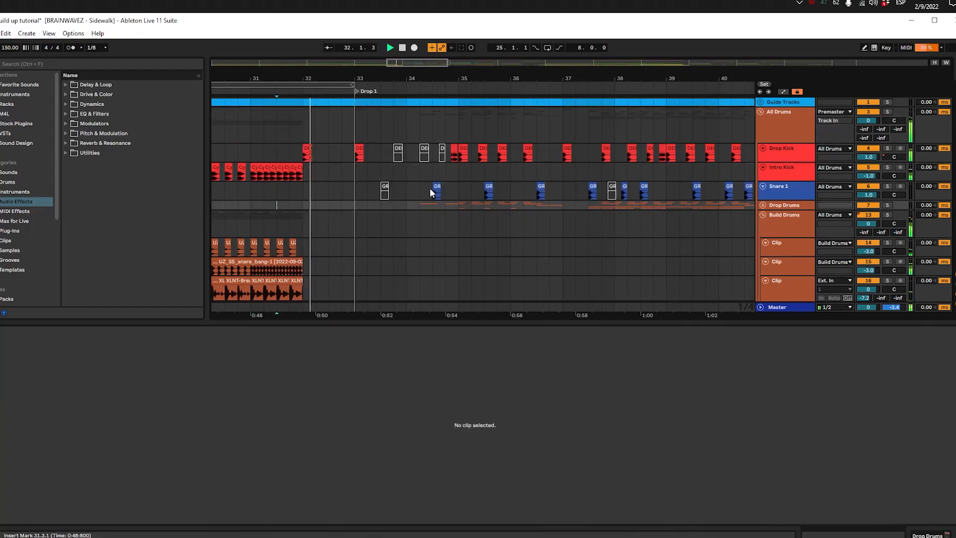
{"action": "left_click_drag", "start_coordinate": [386, 192], "coordinate": [343, 191]}
{"action": "left_click", "coordinate": [262, 197]}
{"action": "key", "text": "space"}
{"action": "key", "text": "space"}
{"action": "scroll", "coordinate": [316, 188], "scroll_direction": "up", "scroll_amount": 3}
{"action": "key", "text": "space"}
{"action": "left_click", "coordinate": [381, 185]}
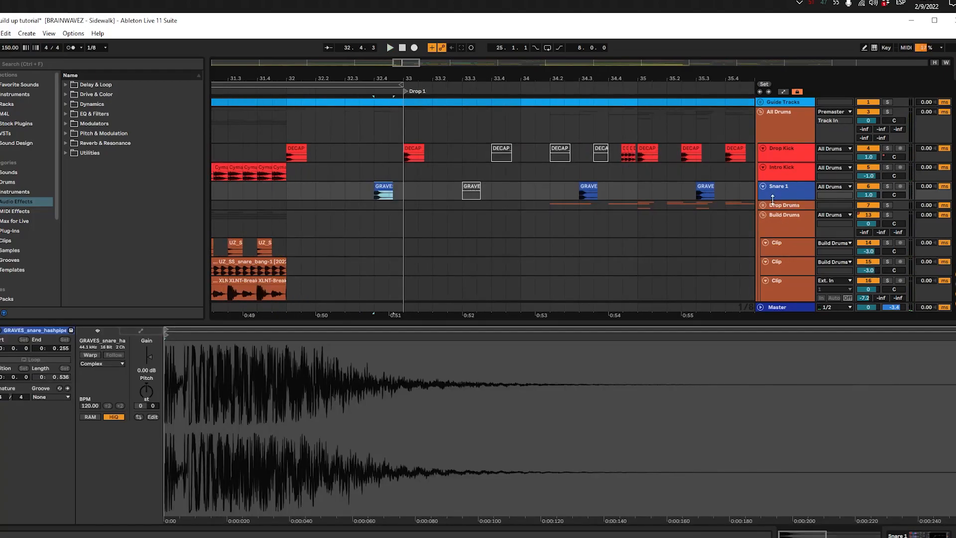
Step: Enlarge the Snare 1 track and play the snare at 32.4.1 with the drums and in solo
{"action": "left_click_drag", "start_coordinate": [774, 200], "coordinate": [774, 270]}
{"action": "left_click", "coordinate": [374, 208]}
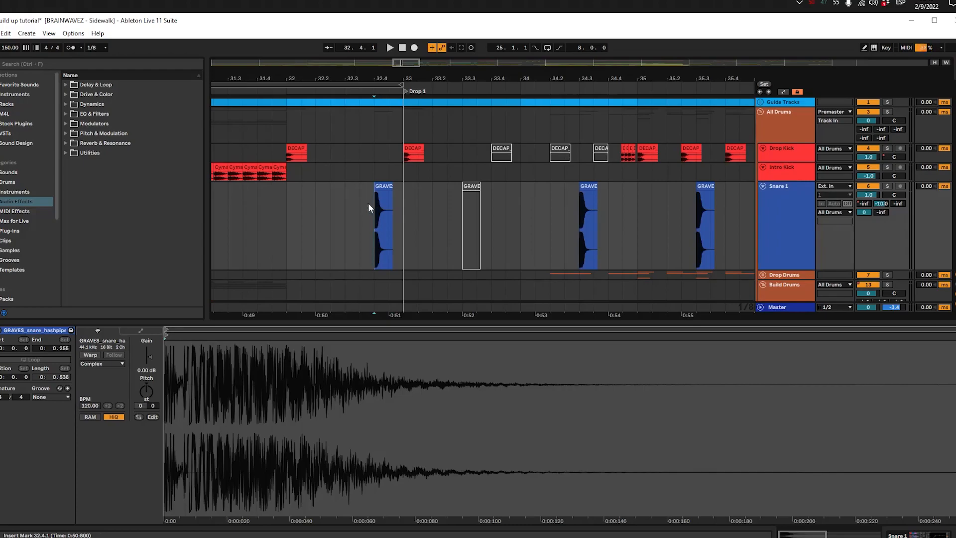
{"action": "key", "text": "space"}
{"action": "key", "text": "space"}
{"action": "left_click", "coordinate": [311, 212]}
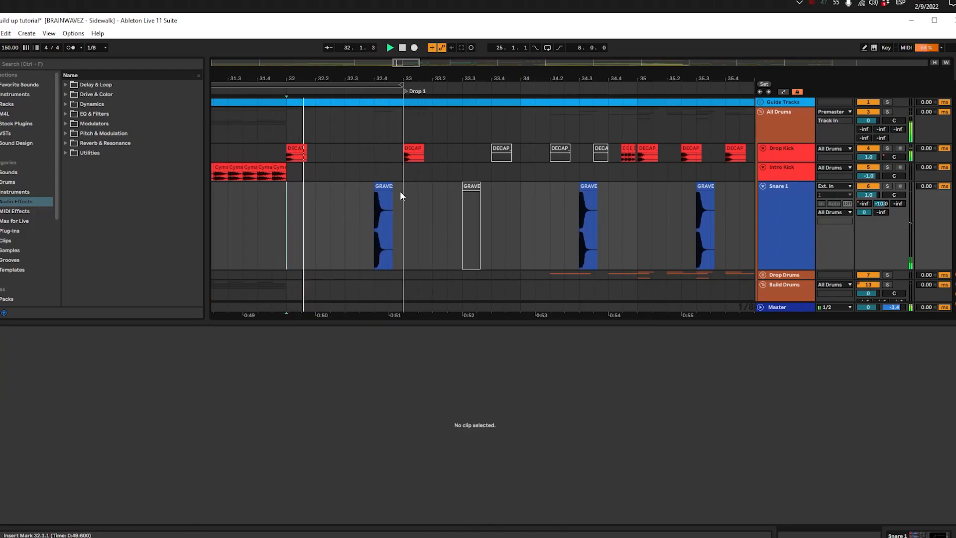
{"action": "left_click", "coordinate": [393, 185]}
{"action": "scroll", "coordinate": [387, 226], "scroll_direction": "down", "scroll_amount": 10}
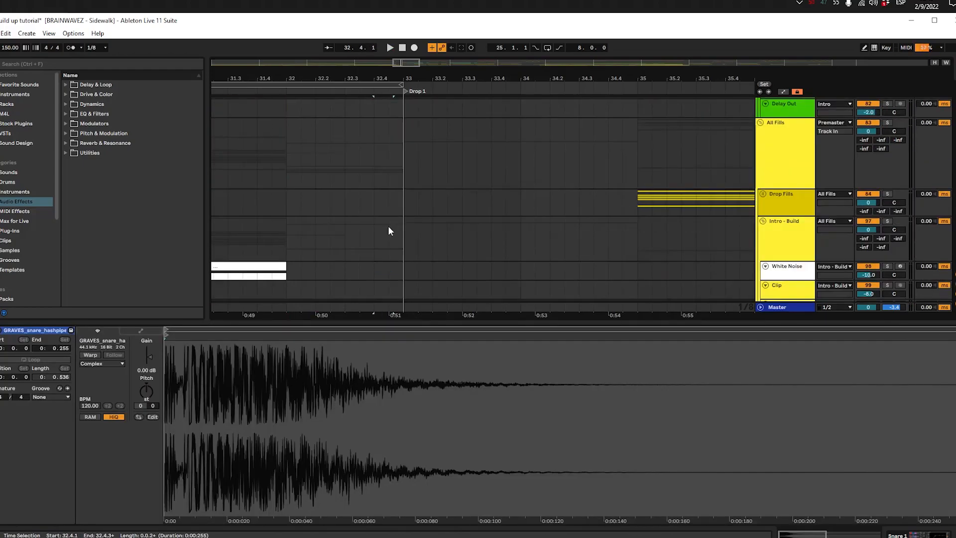
{"action": "scroll", "coordinate": [361, 204], "scroll_direction": "up", "scroll_amount": 10}
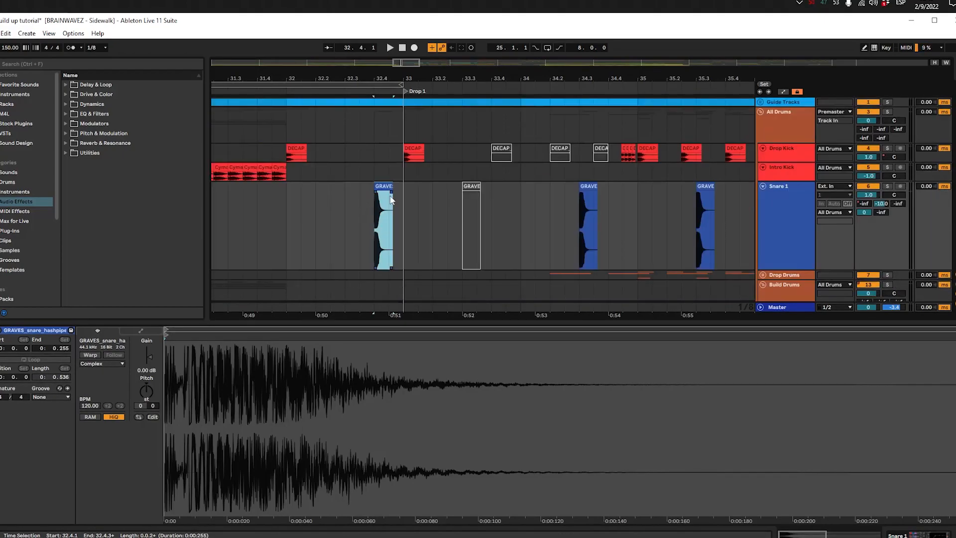
{"action": "left_click", "coordinate": [383, 187]}
{"action": "key", "text": "space"}
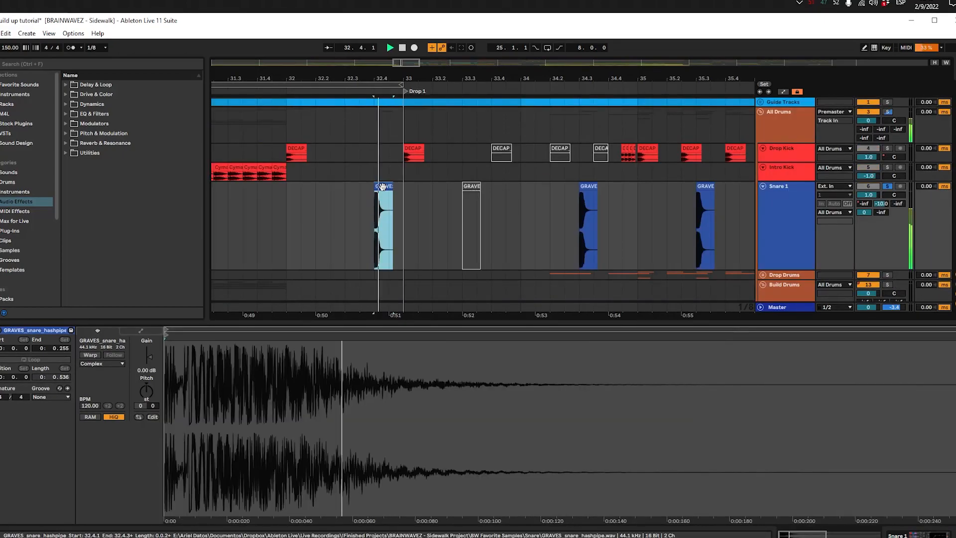
Step: Stretch the snare clip at 32.4.1 by warping it at 300 BPM in Tones mode with a grain size of 75.94
{"action": "left_click", "coordinate": [91, 354]}
{"action": "left_click", "coordinate": [119, 405]}
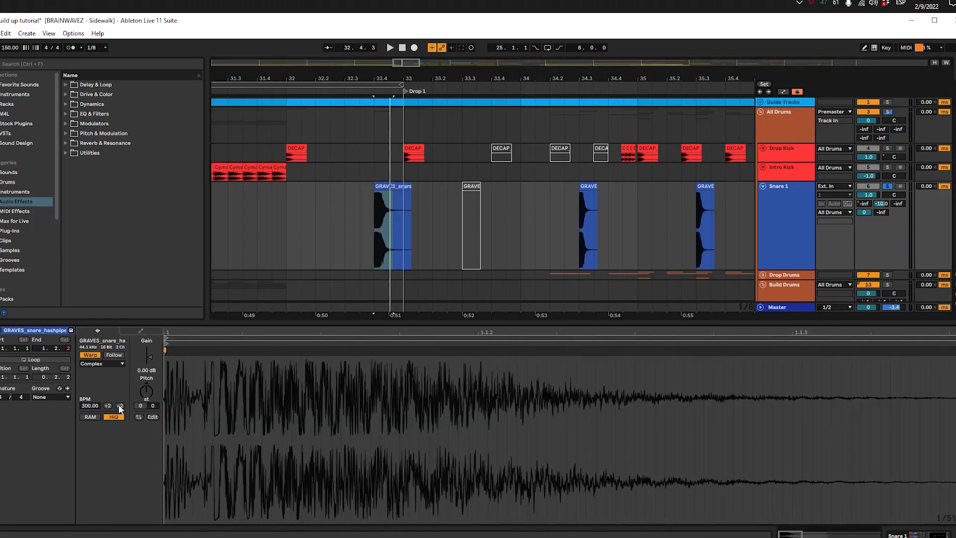
{"action": "left_click", "coordinate": [120, 406]}
{"action": "left_click", "coordinate": [102, 364]}
{"action": "left_click", "coordinate": [93, 380]}
{"action": "left_click_drag", "start_coordinate": [96, 378], "coordinate": [102, 368]}
{"action": "left_click", "coordinate": [107, 406]}
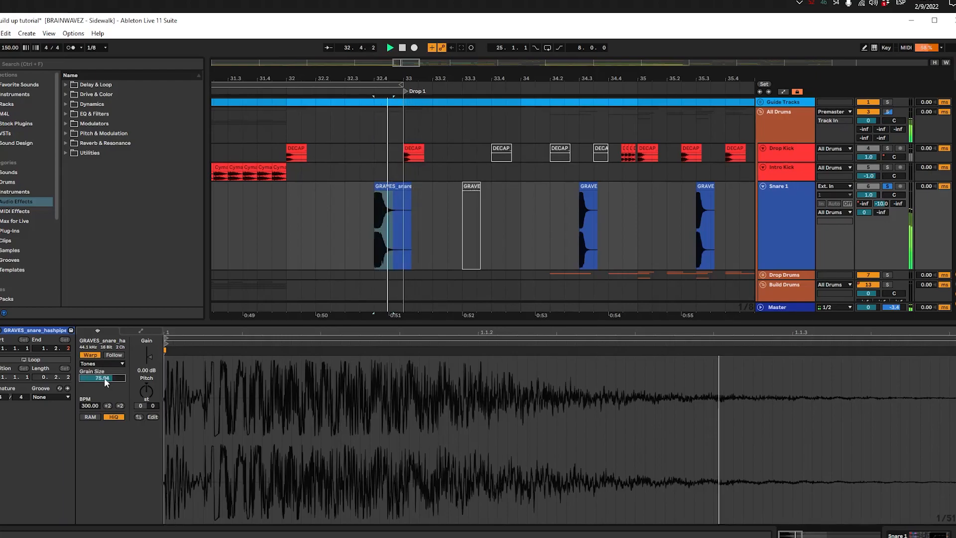
Step: Lower the stretched snare clip's gain to -2.13 dB and play the drums from 32.1.1
{"action": "left_click", "coordinate": [271, 214]}
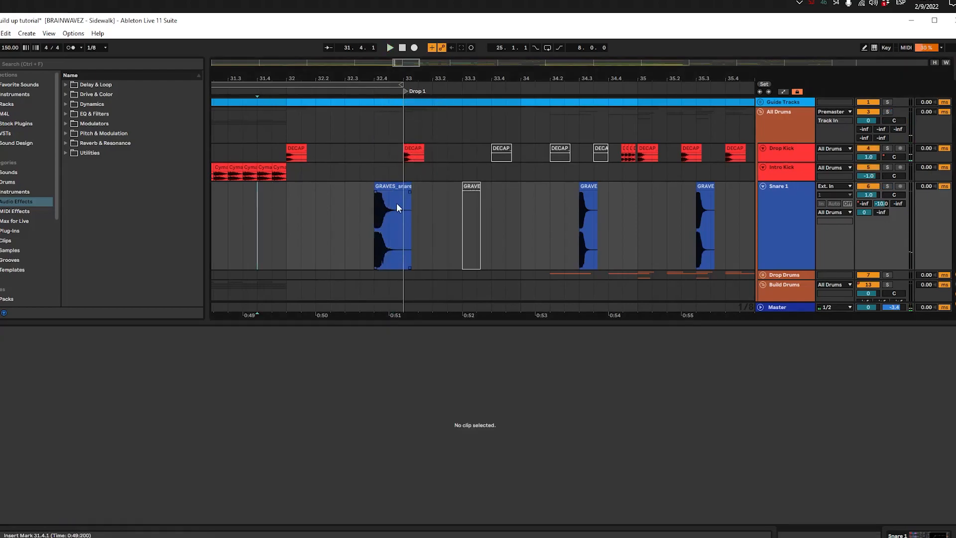
{"action": "left_click", "coordinate": [398, 199]}
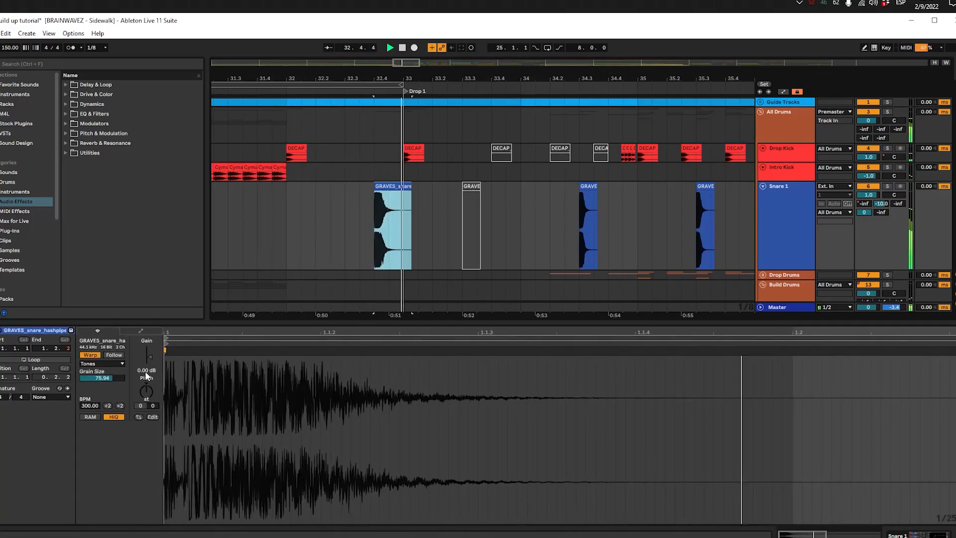
{"action": "left_click_drag", "start_coordinate": [146, 371], "coordinate": [146, 377]}
{"action": "key", "text": "space"}
{"action": "key", "text": "space"}
{"action": "left_click", "coordinate": [287, 218]}
{"action": "key", "text": "space"}
{"action": "key", "text": "space"}
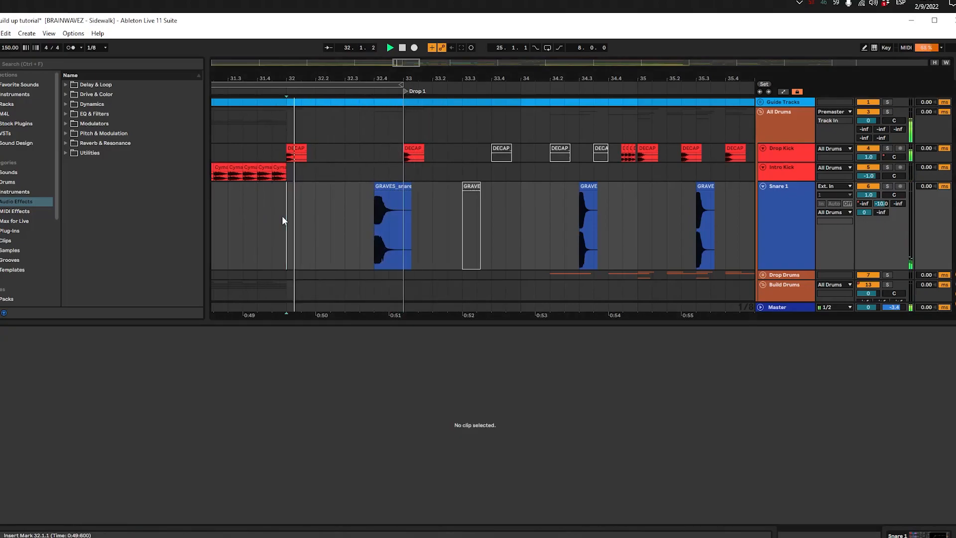
Step: Draw a curved rise in the Snare 1 track's A-SC Reverb send from 32.4.1 to 33.1.1 and play it in solo
{"action": "left_click", "coordinate": [381, 190]}
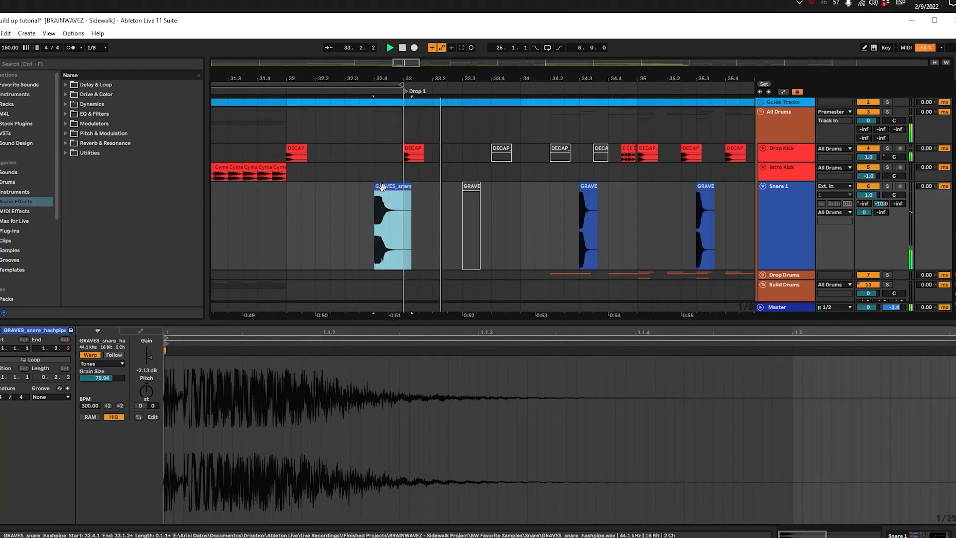
{"action": "key", "text": "a"}
{"action": "left_click", "coordinate": [864, 204]}
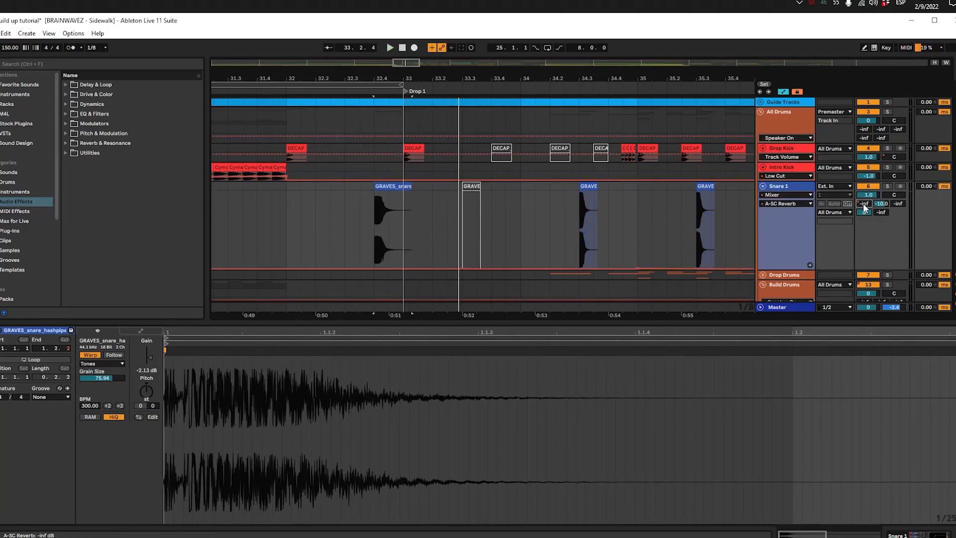
{"action": "key", "text": "space"}
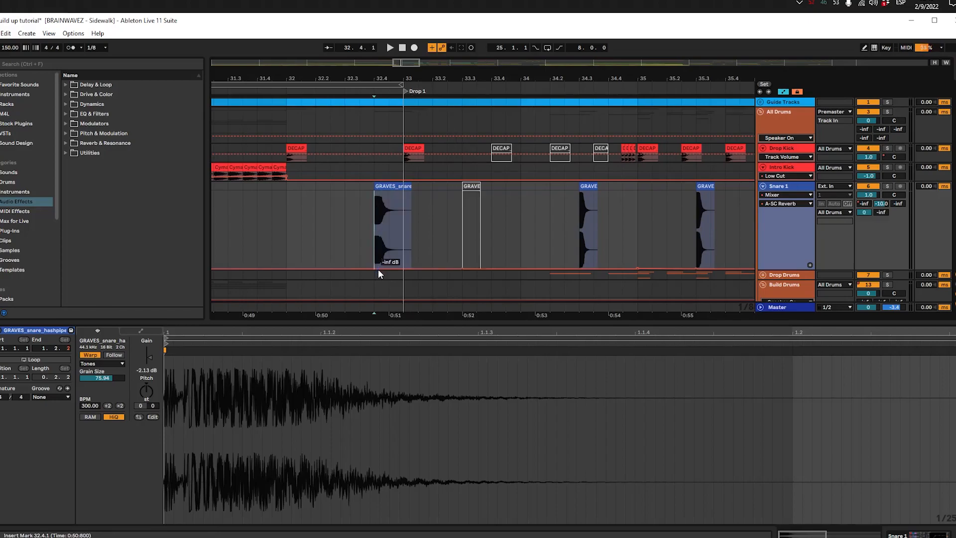
{"action": "left_click_drag", "start_coordinate": [402, 266], "coordinate": [381, 208]}
{"action": "key", "text": "space"}
{"action": "key", "text": "space"}
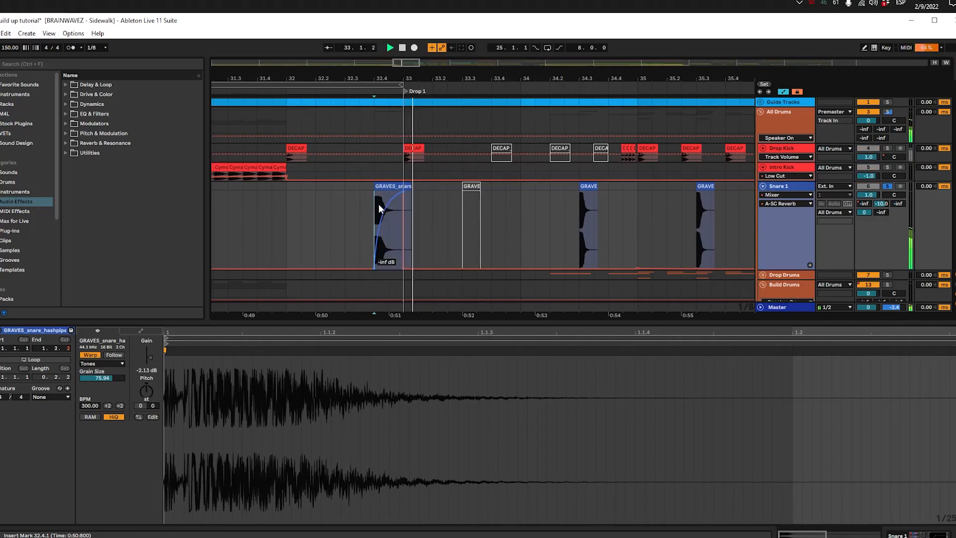
{"action": "key", "text": "space"}
{"action": "key", "text": "space"}
Step: Hide the automation, trim the stretched snare clip to end at 33.1.1 and set its gain to -4 dB
{"action": "key", "text": "a"}
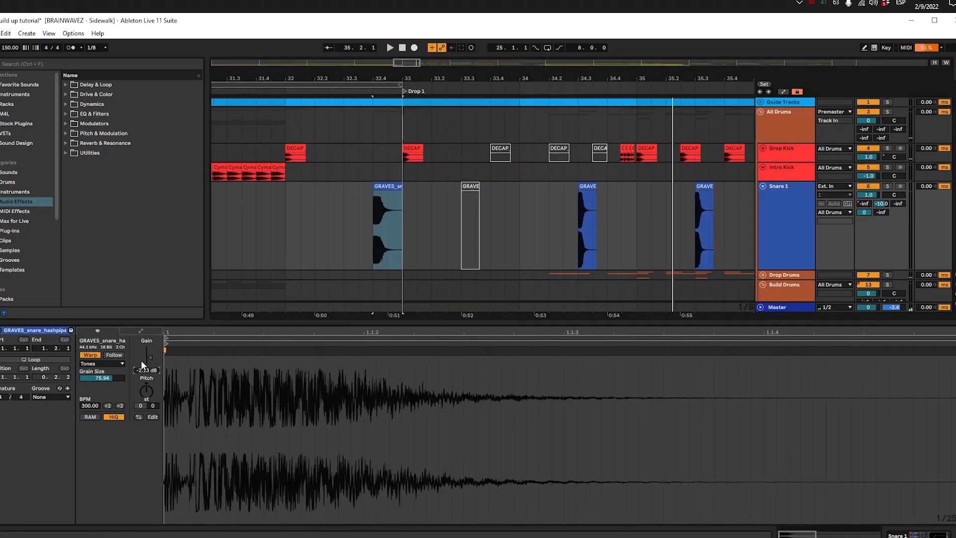
{"action": "left_click", "coordinate": [141, 361]}
{"action": "type", "text": "-5"}
{"action": "key", "text": "BackSpace"}
{"action": "type", "text": "4"}
{"action": "key", "text": "Return"}
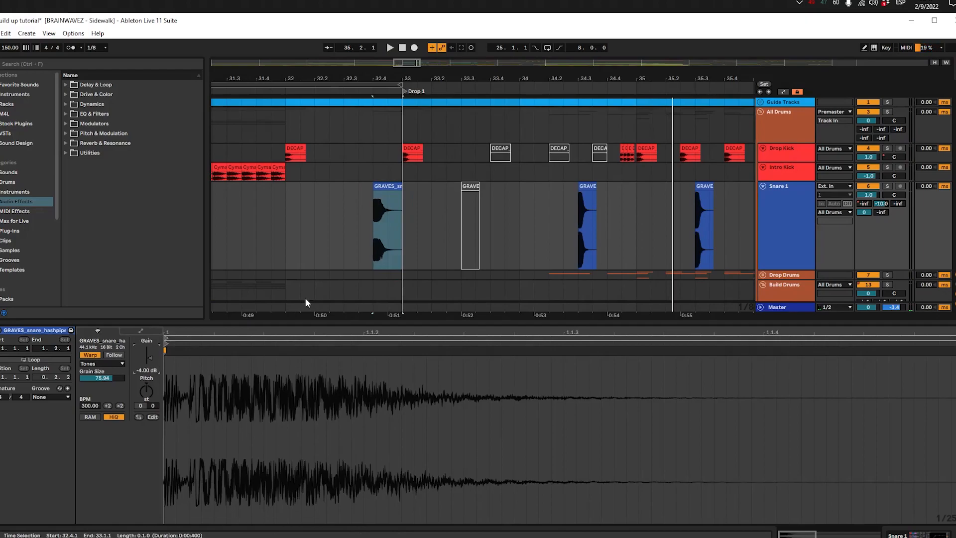
Step: Play the trimmed snare with the drums across the transition from Build 1 into Drop 1
{"action": "left_click", "coordinate": [583, 199]}
{"action": "left_click", "coordinate": [381, 205]}
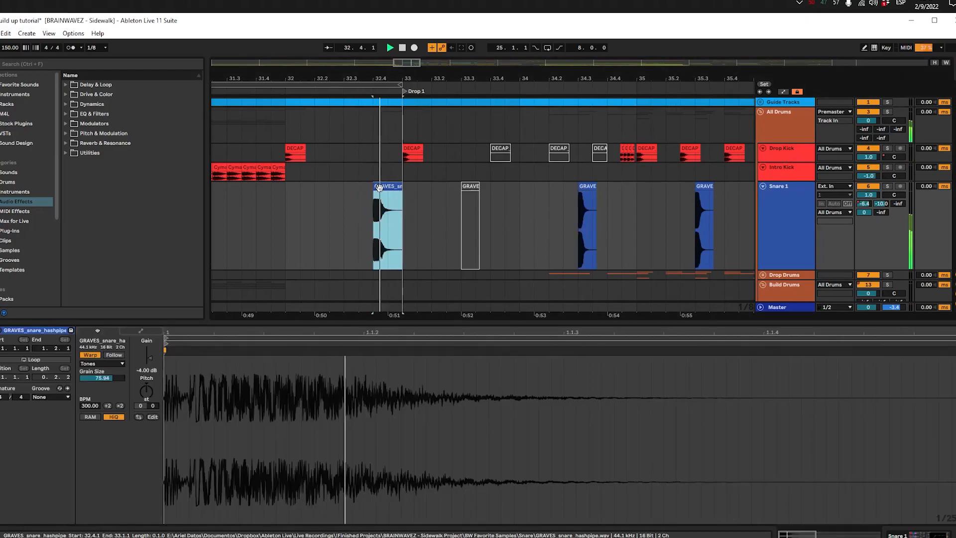
{"action": "key", "text": "space"}
{"action": "key", "text": "minus"}
{"action": "key", "text": "minus"}
{"action": "left_click", "coordinate": [342, 198]}
{"action": "key", "text": "space"}
{"action": "key", "text": "space"}
{"action": "key", "text": "plus"}
{"action": "key", "text": "plus"}
{"action": "key", "text": "plus"}
{"action": "key", "text": "plus"}
{"action": "scroll", "coordinate": [411, 214], "scroll_direction": "down", "scroll_amount": 3}
{"action": "left_click_drag", "start_coordinate": [450, 218], "coordinate": [250, 218]}
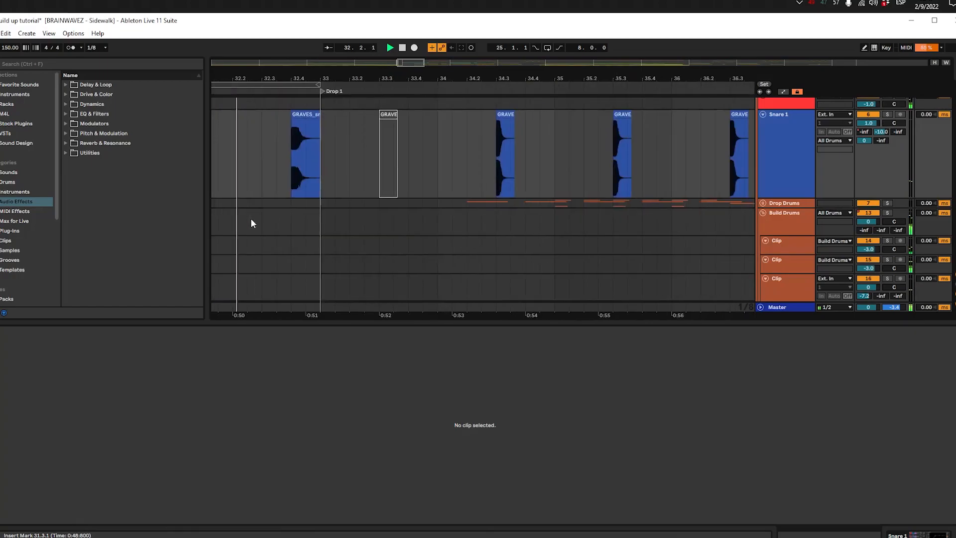
{"action": "scroll", "coordinate": [362, 219], "scroll_direction": "up", "scroll_amount": 3}
{"action": "scroll", "coordinate": [444, 235], "scroll_direction": "left", "scroll_amount": 5}
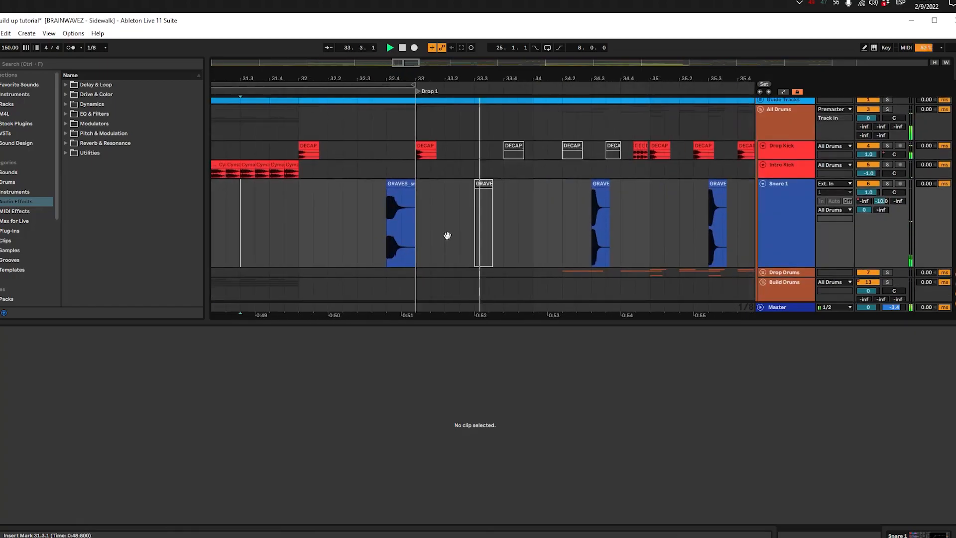
{"action": "left_click", "coordinate": [403, 229]}
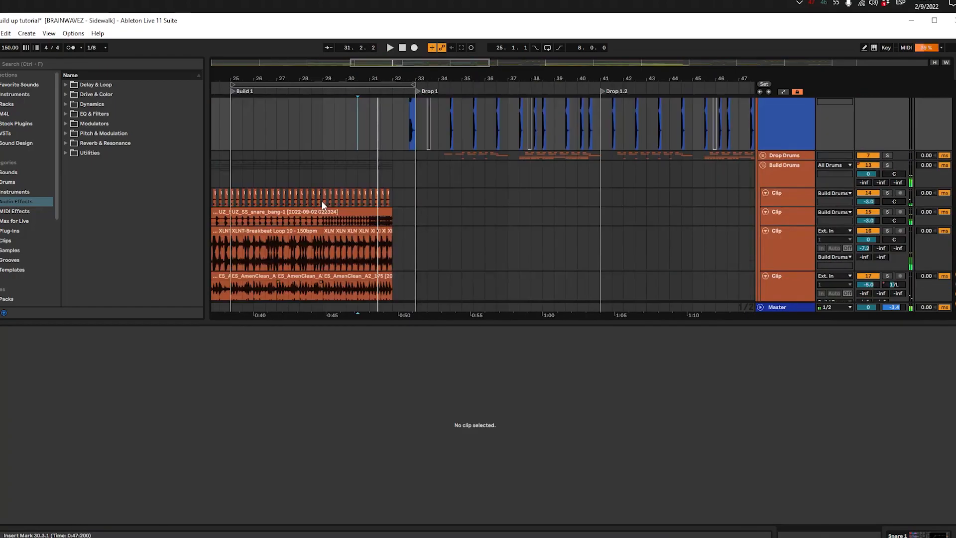
Step: Hide the clip detail view, collapse the tracks inside the Build Drums group and play the arrangement from 21.1.1
{"action": "scroll", "coordinate": [263, 183], "scroll_direction": "left", "scroll_amount": 5}
{"action": "key", "text": "ctrl+alt+l"}
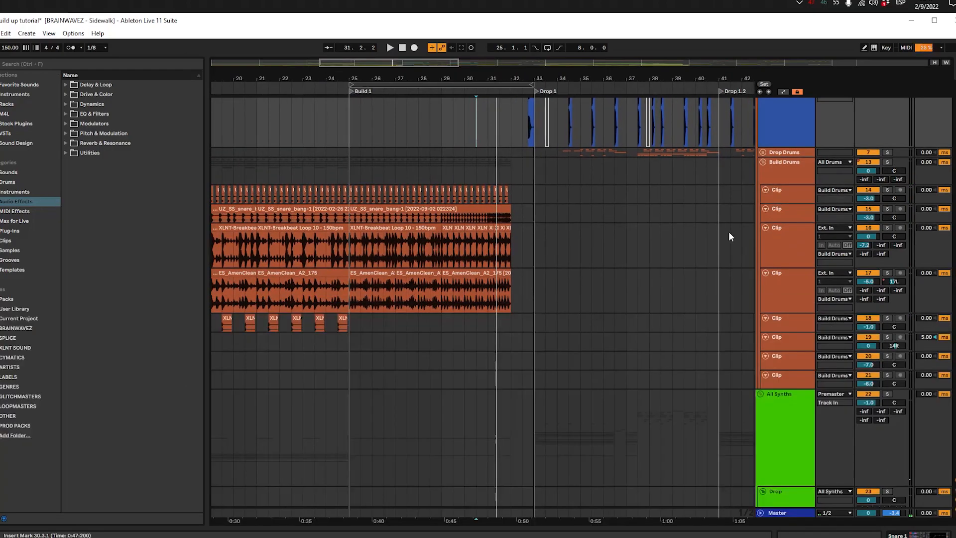
{"action": "left_click", "coordinate": [765, 228], "text": "alt"}
{"action": "left_click", "coordinate": [337, 214]}
{"action": "scroll", "coordinate": [364, 207], "scroll_direction": "left", "scroll_amount": 5}
{"action": "left_click", "coordinate": [372, 208]}
{"action": "left_click", "coordinate": [360, 204]}
{"action": "key", "text": "space"}
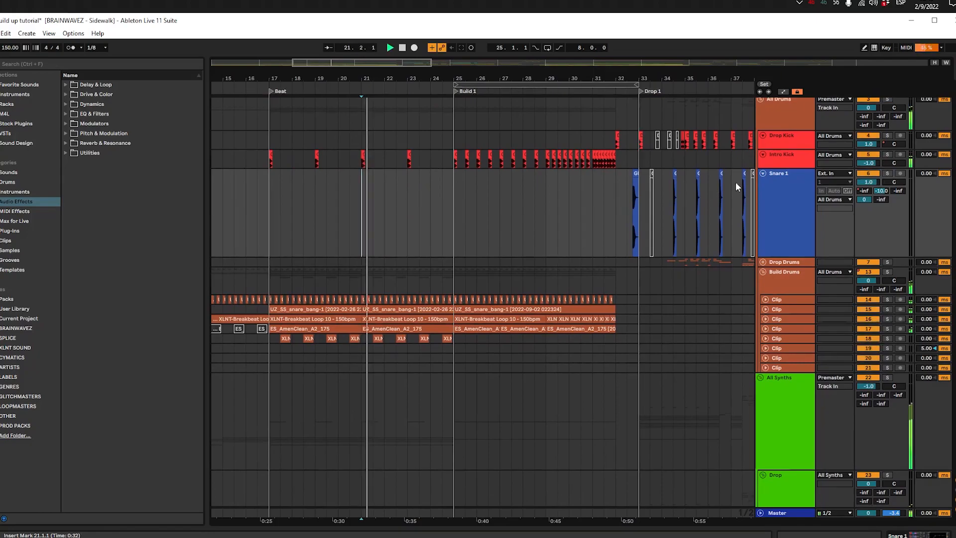
Step: Collapse the kick and Snare 1 tracks, the Build Drums group, and the A Section's Sub, 100-300 and Synths tracks during playback
{"action": "left_click", "coordinate": [764, 177]}
{"action": "left_click", "coordinate": [763, 174], "text": "alt"}
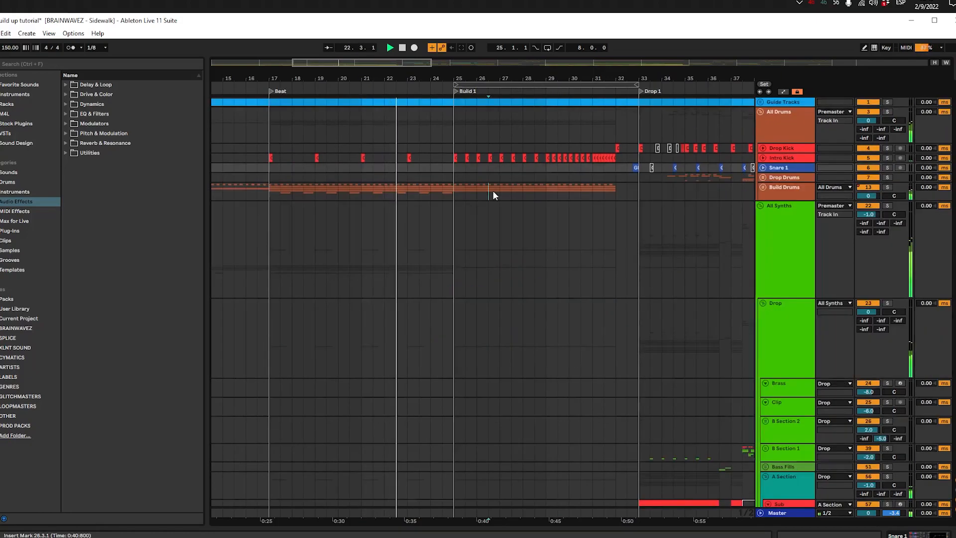
{"action": "left_click", "coordinate": [492, 190]}
{"action": "scroll", "coordinate": [492, 190], "scroll_direction": "down", "scroll_amount": 3}
{"action": "left_click", "coordinate": [461, 197]}
{"action": "scroll", "coordinate": [461, 198], "scroll_direction": "down", "scroll_amount": 6}
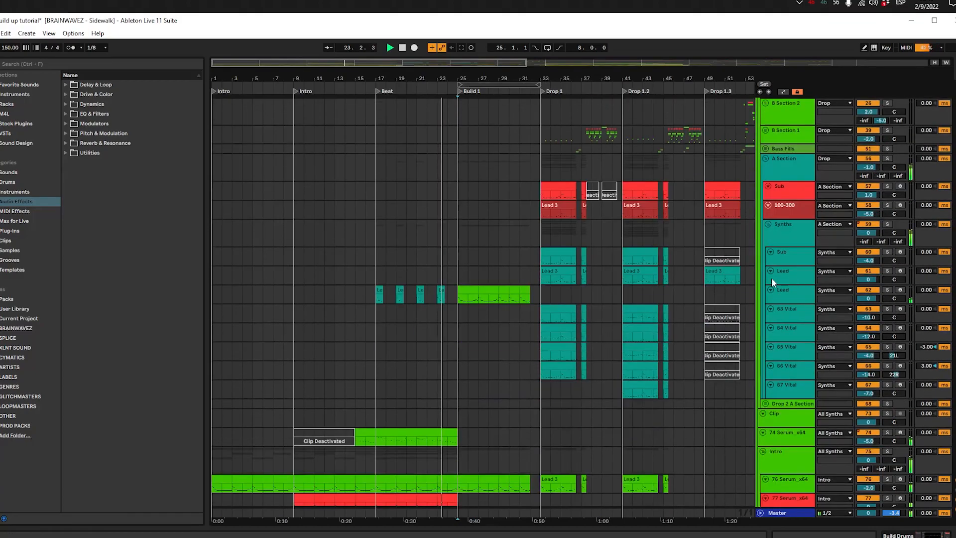
{"action": "left_click", "coordinate": [769, 225], "text": "alt"}
{"action": "scroll", "coordinate": [599, 275], "scroll_direction": "up", "scroll_amount": 3}
{"action": "scroll", "coordinate": [719, 280], "scroll_direction": "down", "scroll_amount": 6}
{"action": "scroll", "coordinate": [719, 280], "scroll_direction": "up", "scroll_amount": 3}
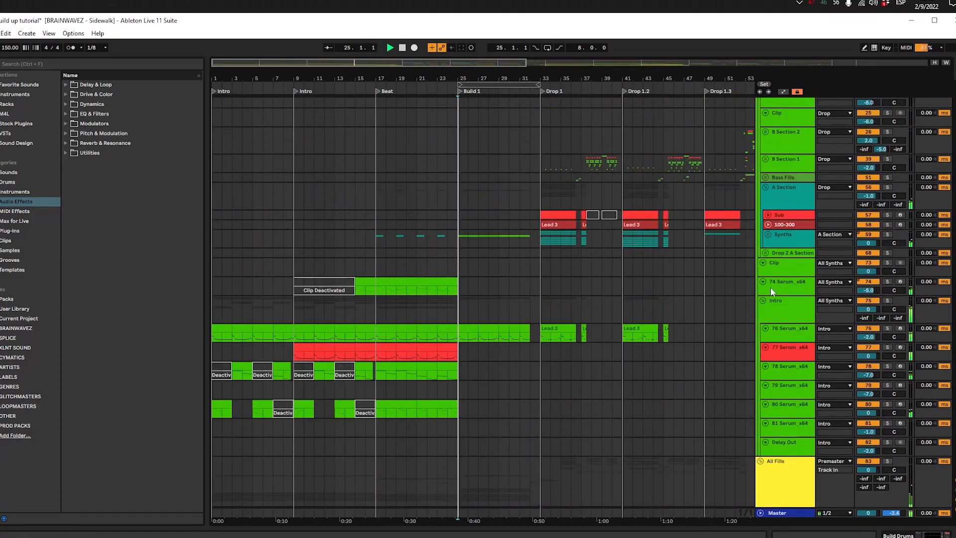
Step: Collapse the Drop and Intro groups and their neighbouring synth tracks, and re-expand them during playback
{"action": "left_click", "coordinate": [764, 299], "text": "alt"}
{"action": "scroll", "coordinate": [534, 278], "scroll_direction": "up", "scroll_amount": 3}
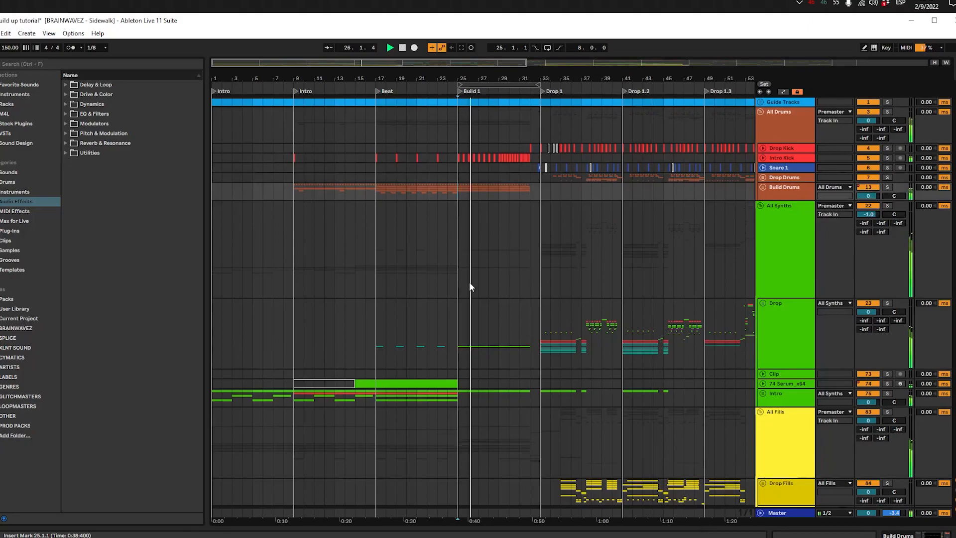
{"action": "scroll", "coordinate": [468, 282], "scroll_direction": "down", "scroll_amount": 3}
{"action": "left_click", "coordinate": [427, 202]}
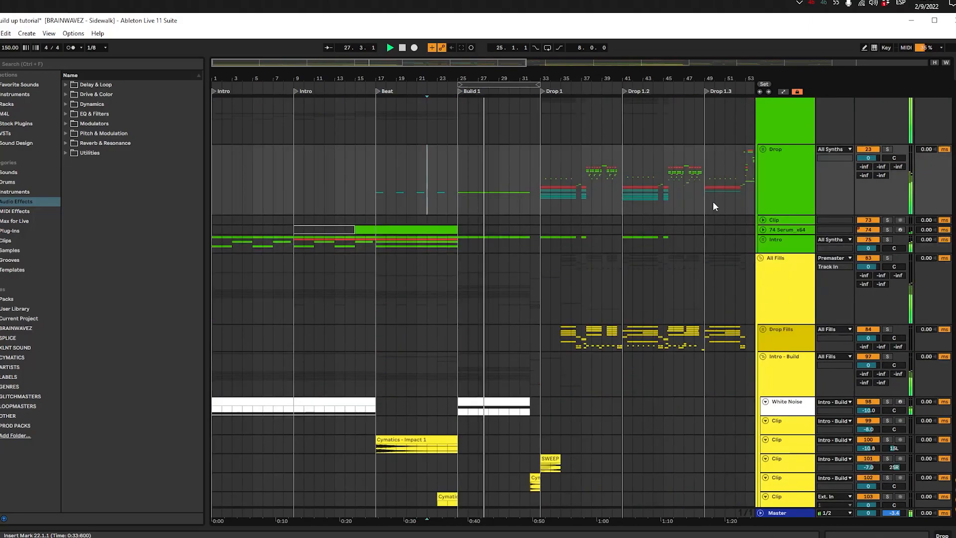
{"action": "left_click", "coordinate": [763, 244]}
{"action": "left_click", "coordinate": [763, 244], "text": "alt"}
Step: Examine the synth, riser, impact, atmosphere and vocal tracks while the arrangement plays from Build 1 into Drop 1
{"action": "scroll", "coordinate": [543, 279], "scroll_direction": "up", "scroll_amount": 5}
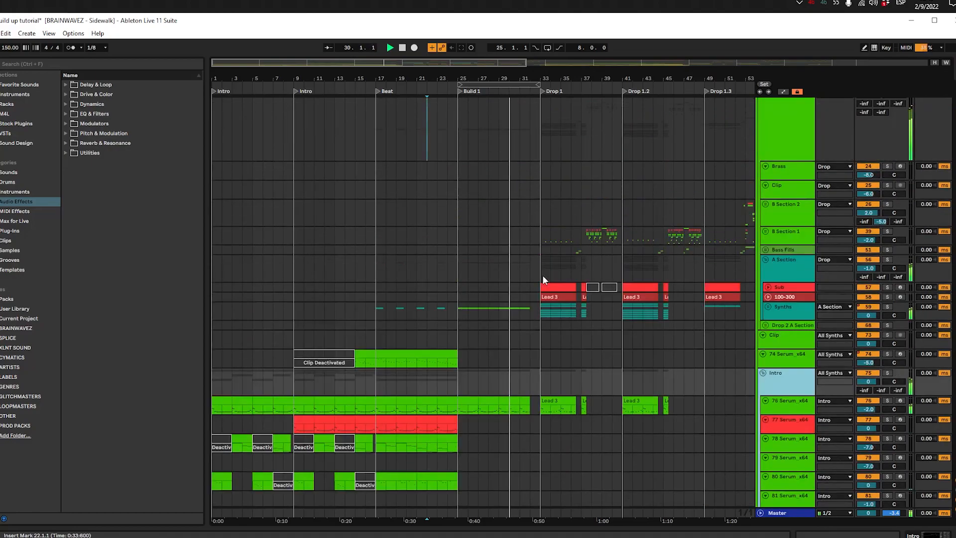
{"action": "scroll", "coordinate": [544, 284], "scroll_direction": "down", "scroll_amount": 15}
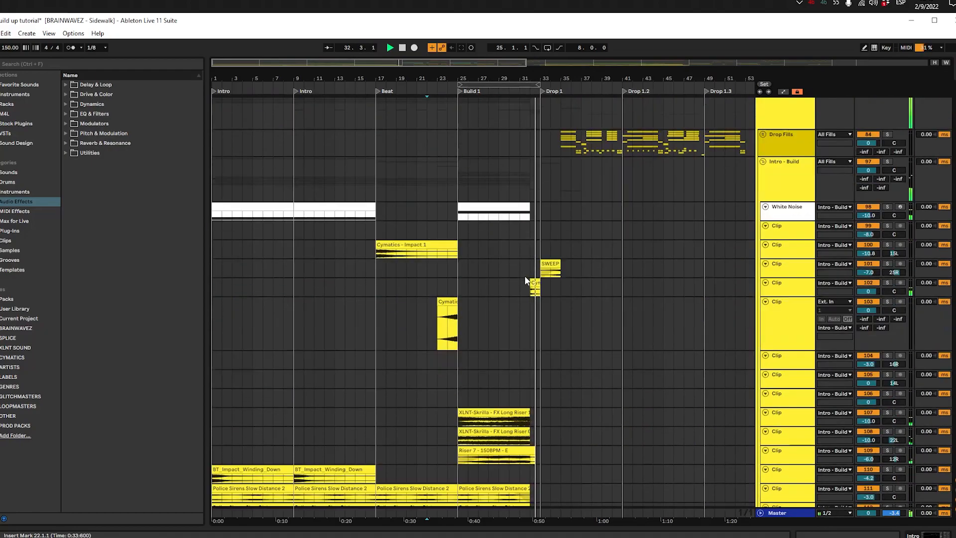
{"action": "scroll", "coordinate": [525, 280], "scroll_direction": "down", "scroll_amount": 8}
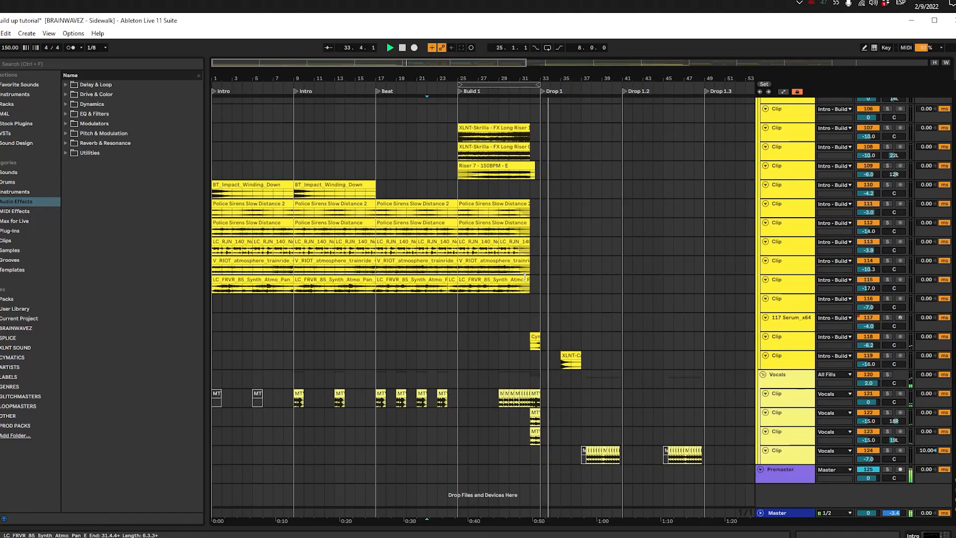
{"action": "scroll", "coordinate": [493, 304], "scroll_direction": "up", "scroll_amount": 5}
{"action": "scroll", "coordinate": [495, 297], "scroll_direction": "up", "scroll_amount": 5}
{"action": "scroll", "coordinate": [486, 301], "scroll_direction": "down", "scroll_amount": 5}
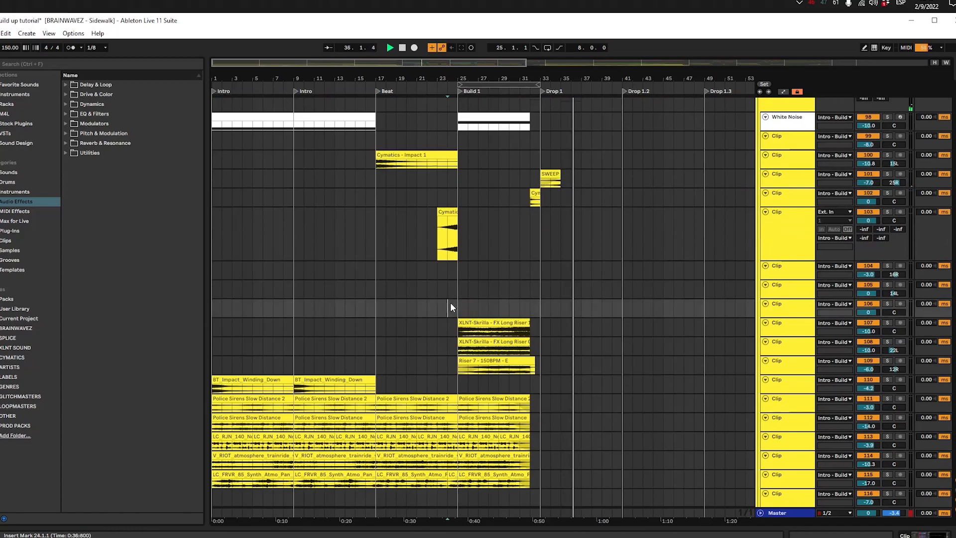
Step: Stop playback, place the insert marker at 28.3.1 on All Synths and fit the whole arrangement to the view
{"action": "left_click", "coordinate": [435, 283]}
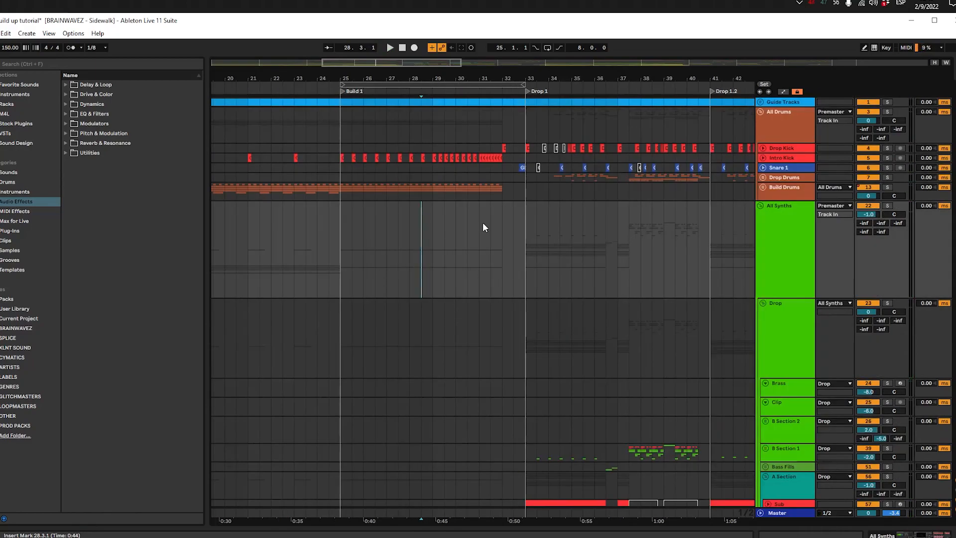
{"action": "key", "text": "w"}
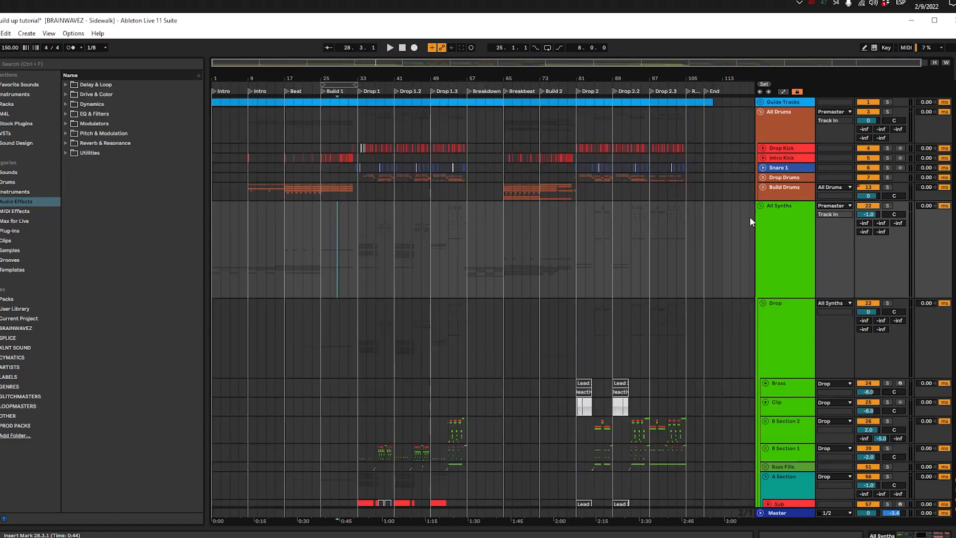